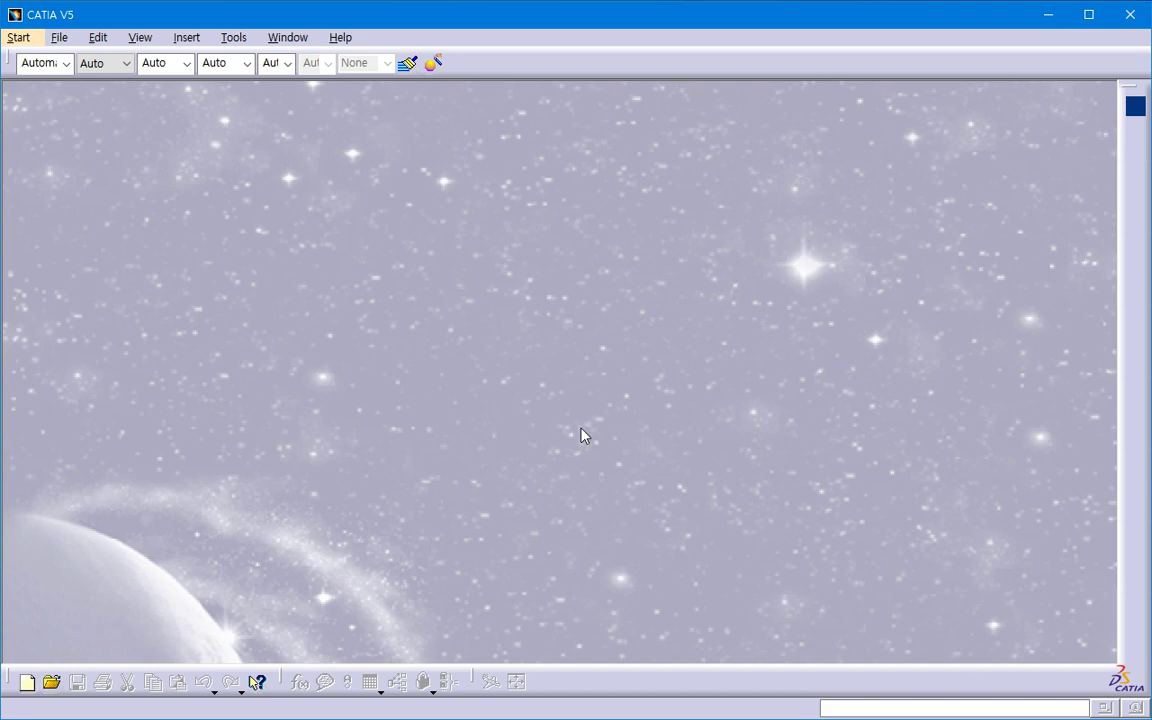
Step: Create a new part and start a positioned sketch on the yz plane
left_click(59, 37)
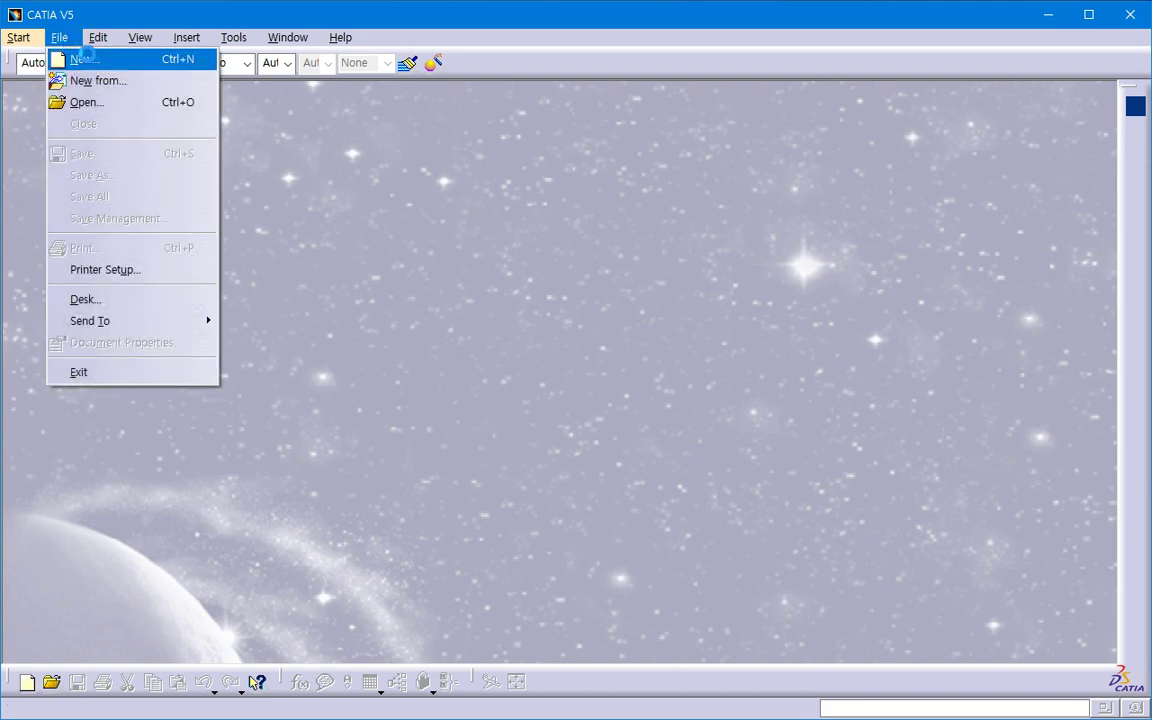
left_click(58, 57)
key("p")
key("Return")
key("Return")
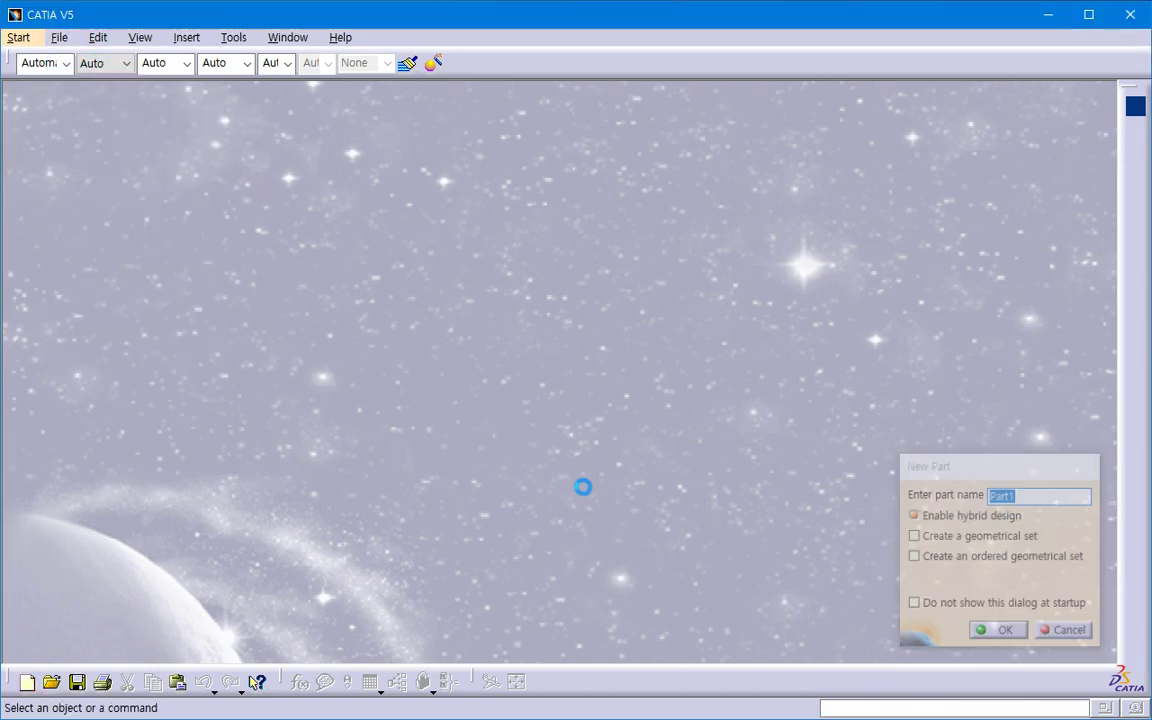
left_click(894, 204)
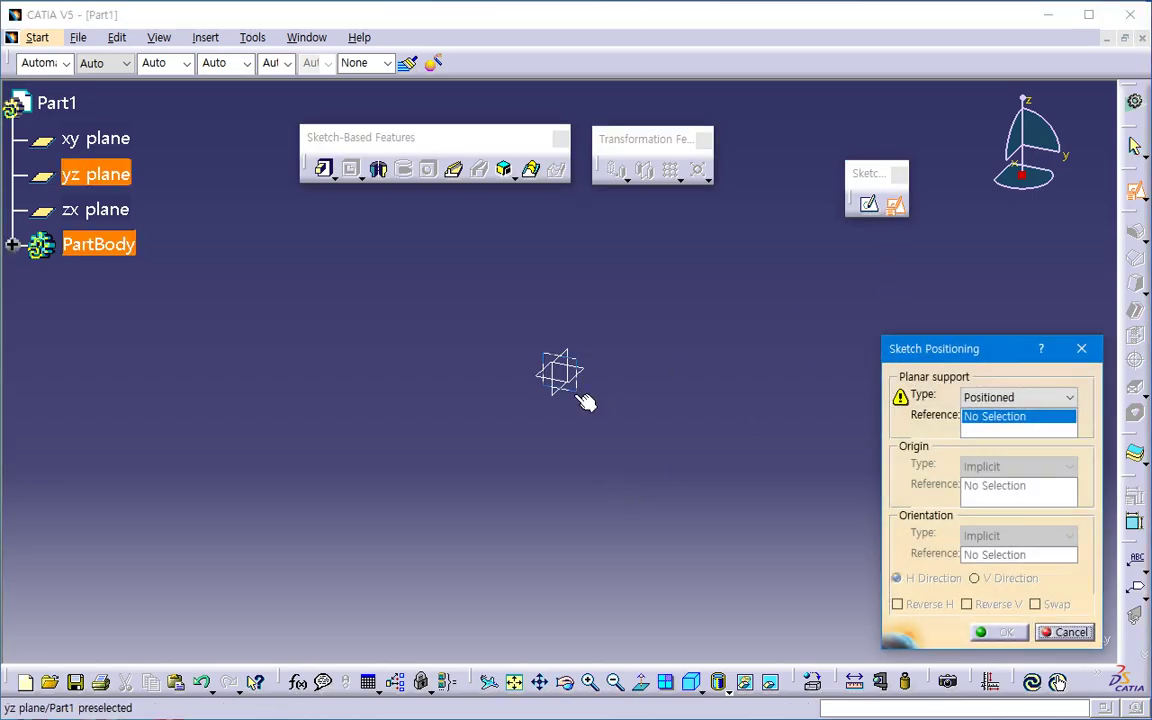
left_click(581, 391)
left_click(1008, 630)
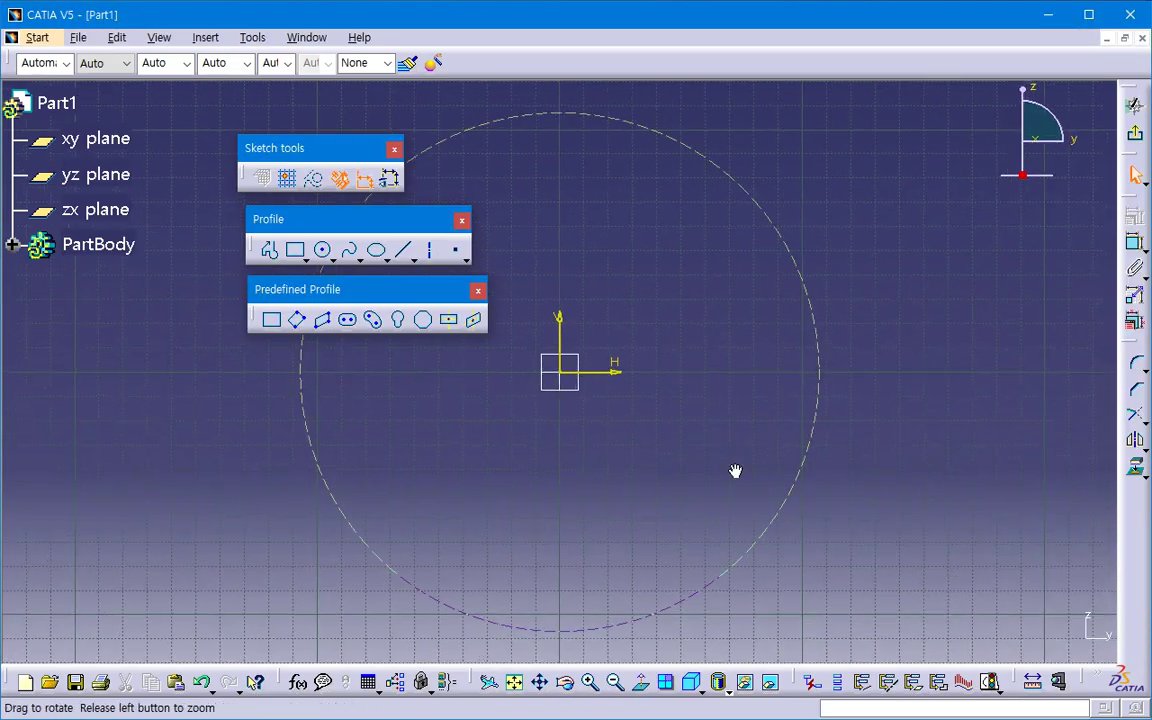
Step: Draw two overlapping rectangles, the second offset down and to the right
left_click(271, 319)
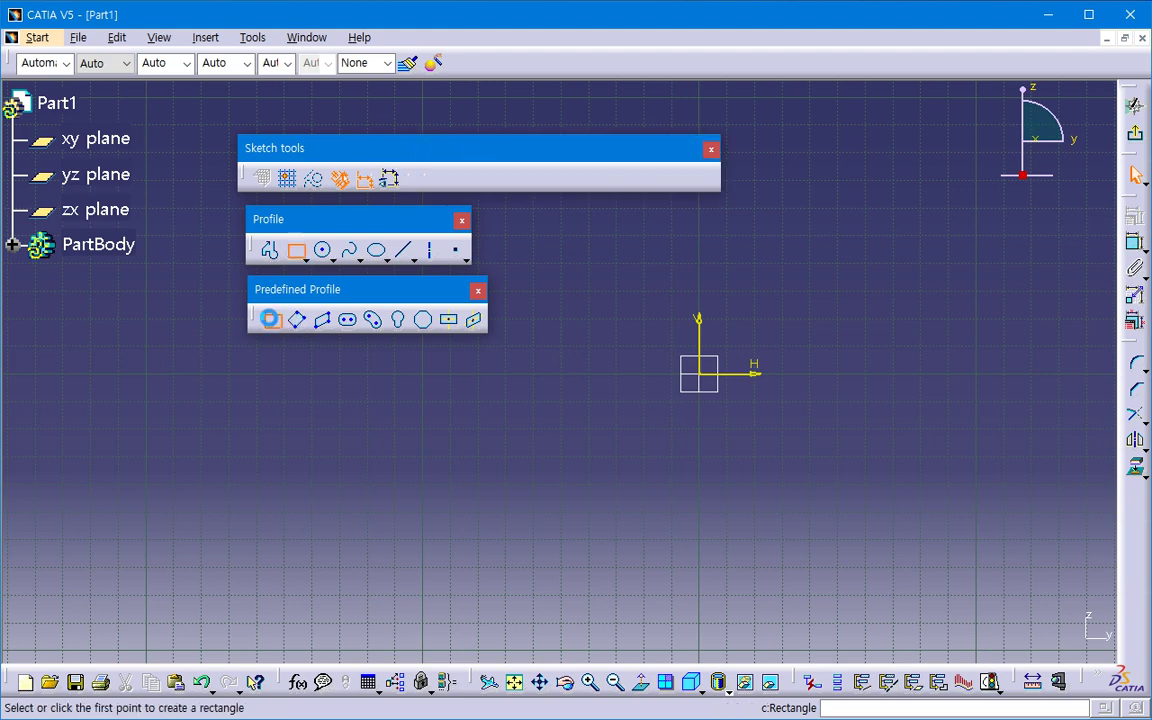
left_click(557, 287)
left_click(763, 458)
left_click(660, 366)
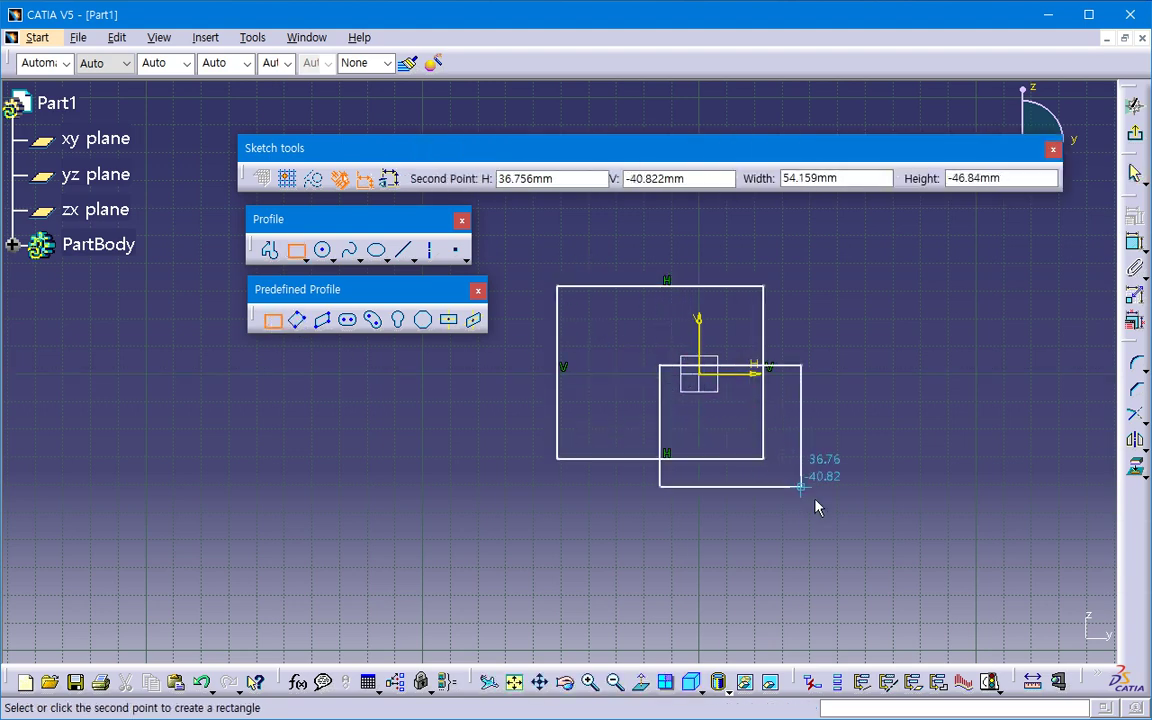
left_click(862, 537)
key("Escape")
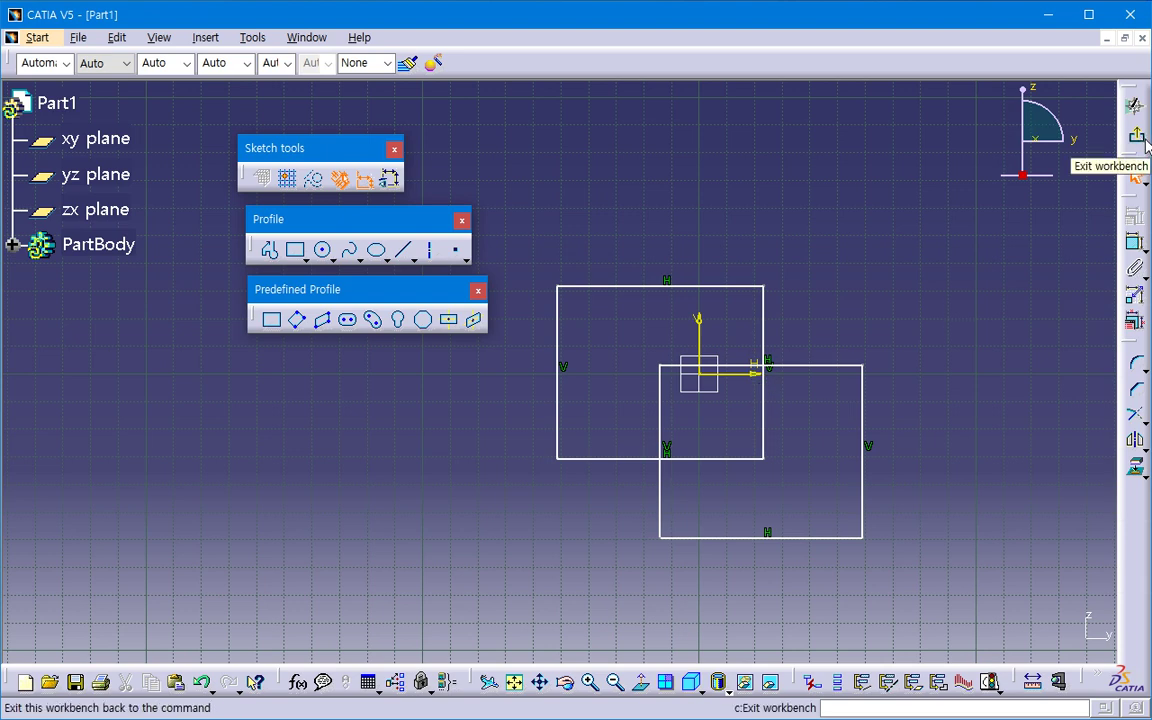
Step: Leave the sketch, try padding it, dismiss the self-intersection error and cancel the pad
left_click(1144, 141)
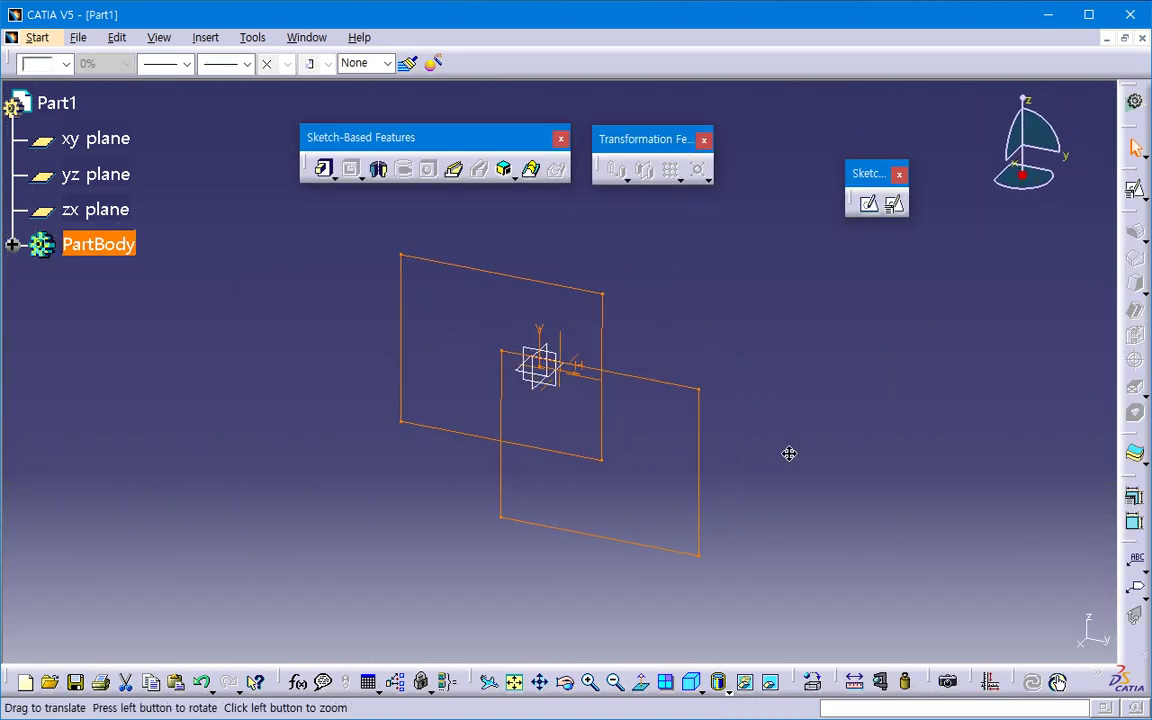
middle_click_drag(789, 454, 290, 303)
left_click(323, 168)
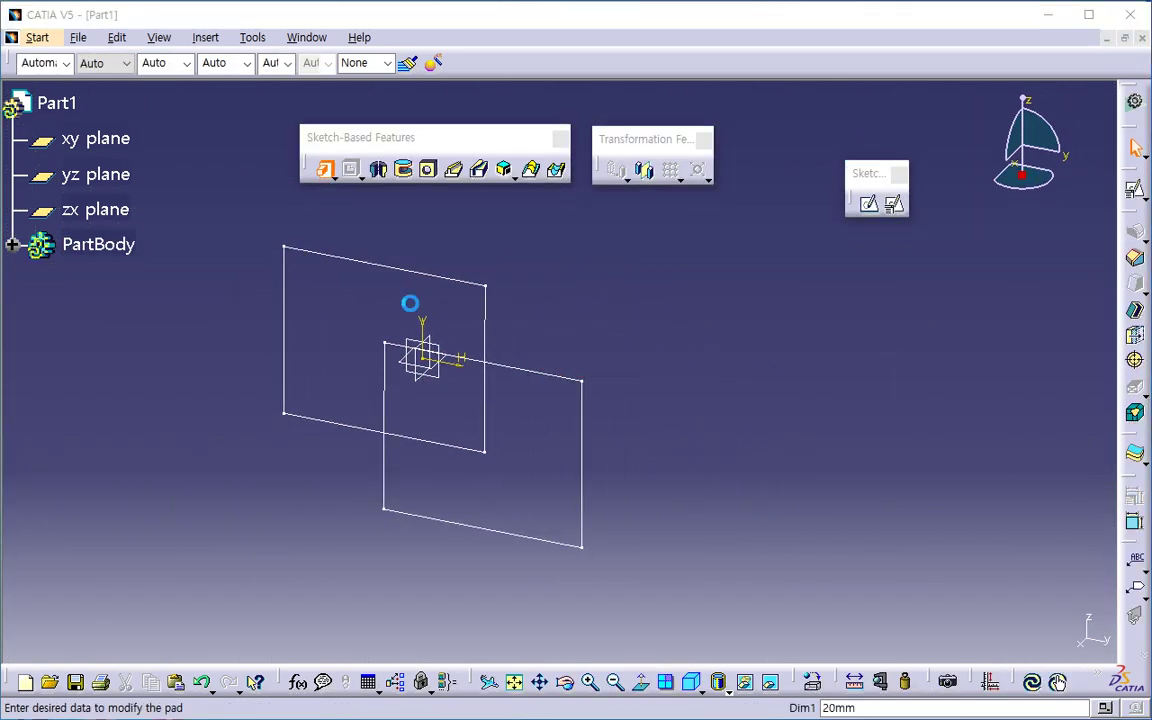
left_click(487, 418)
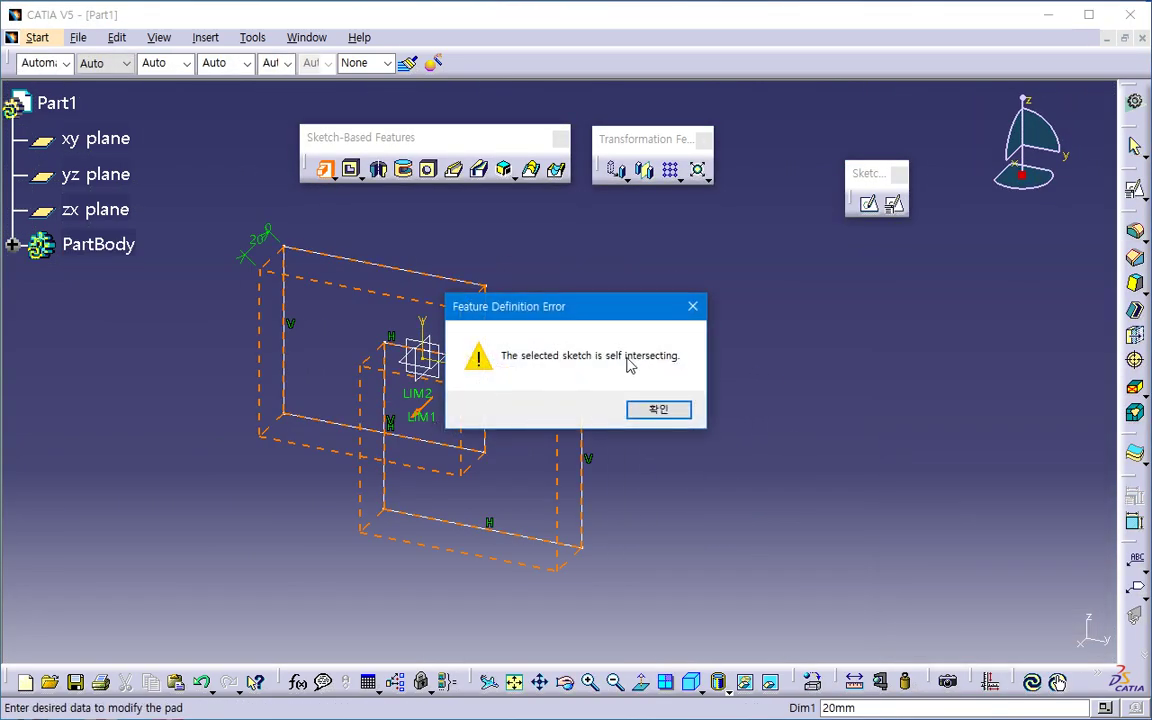
left_click(650, 412)
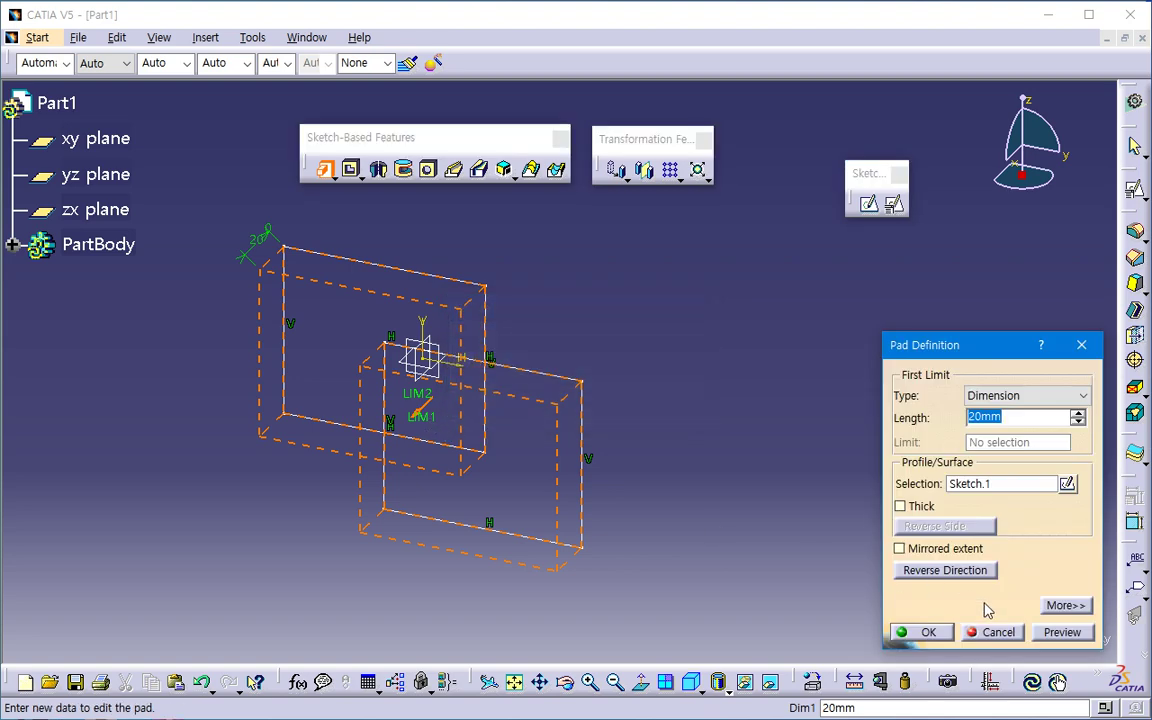
left_click(998, 632)
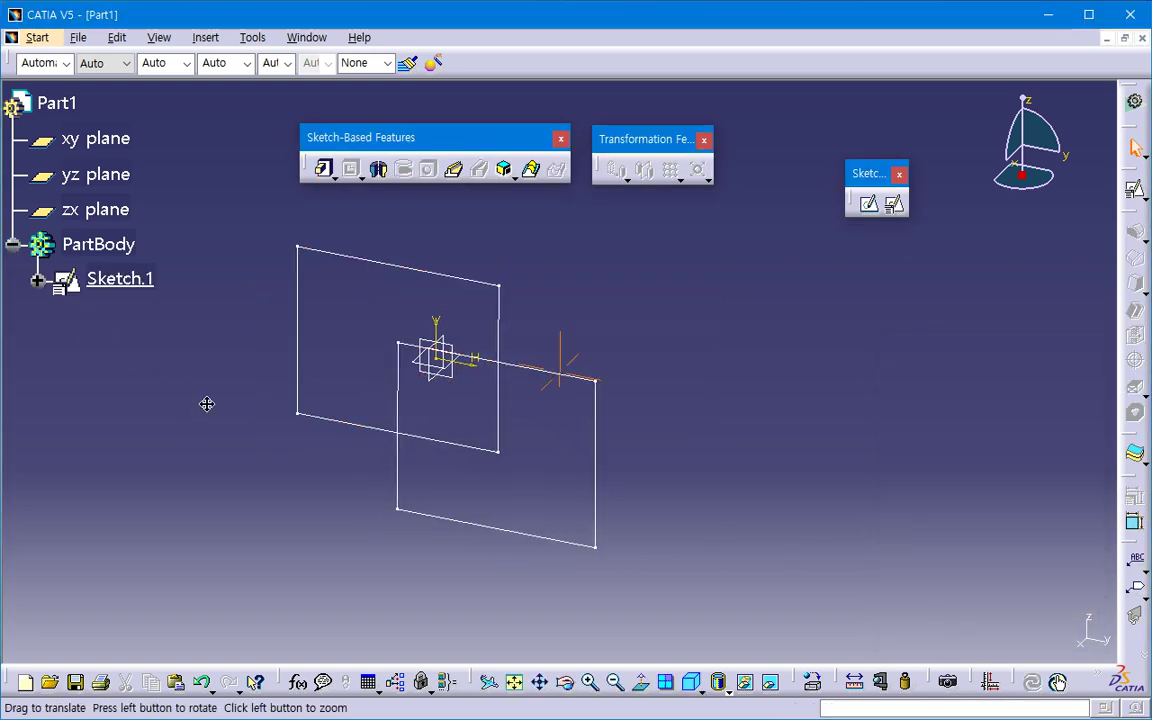
Step: Reopen Sketch.1 for editing
double_click(122, 280)
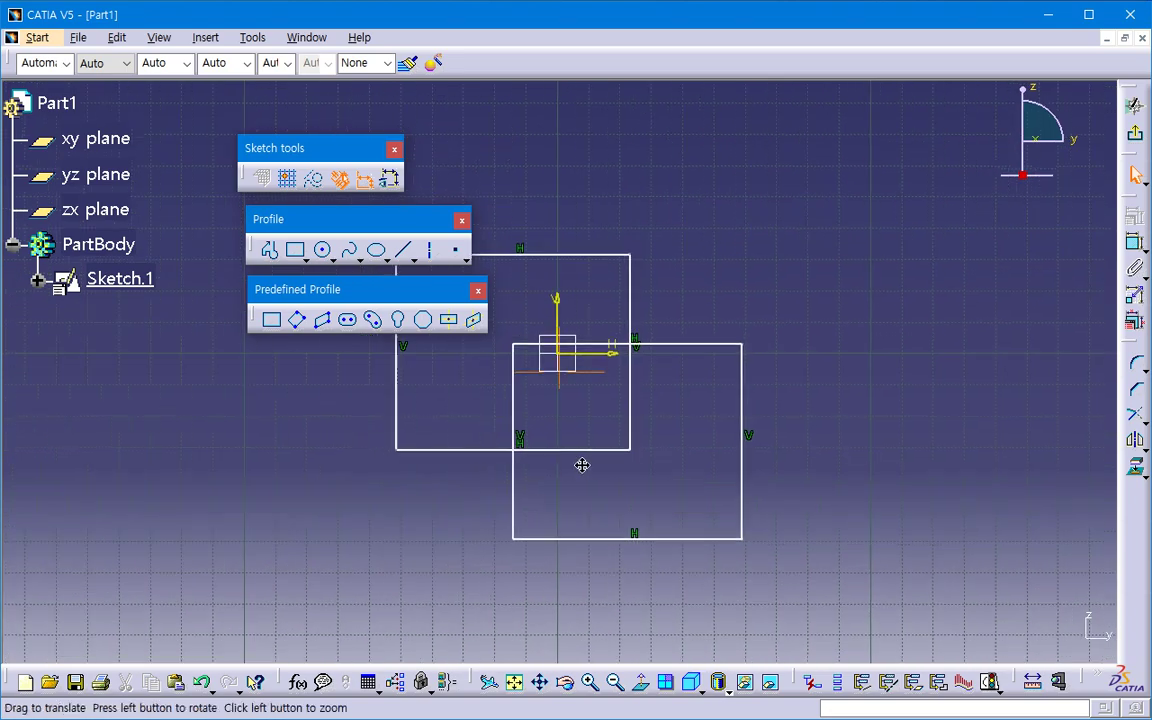
middle_click_drag(582, 465, 761, 463)
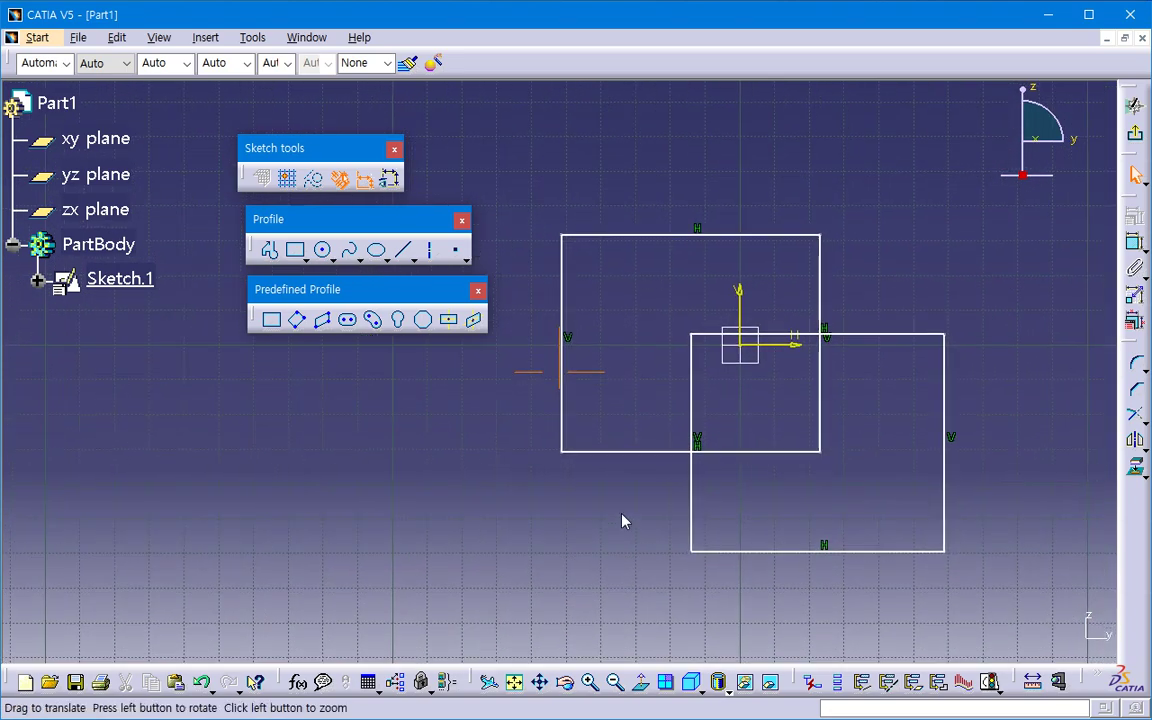
middle_click_drag(622, 521, 613, 527)
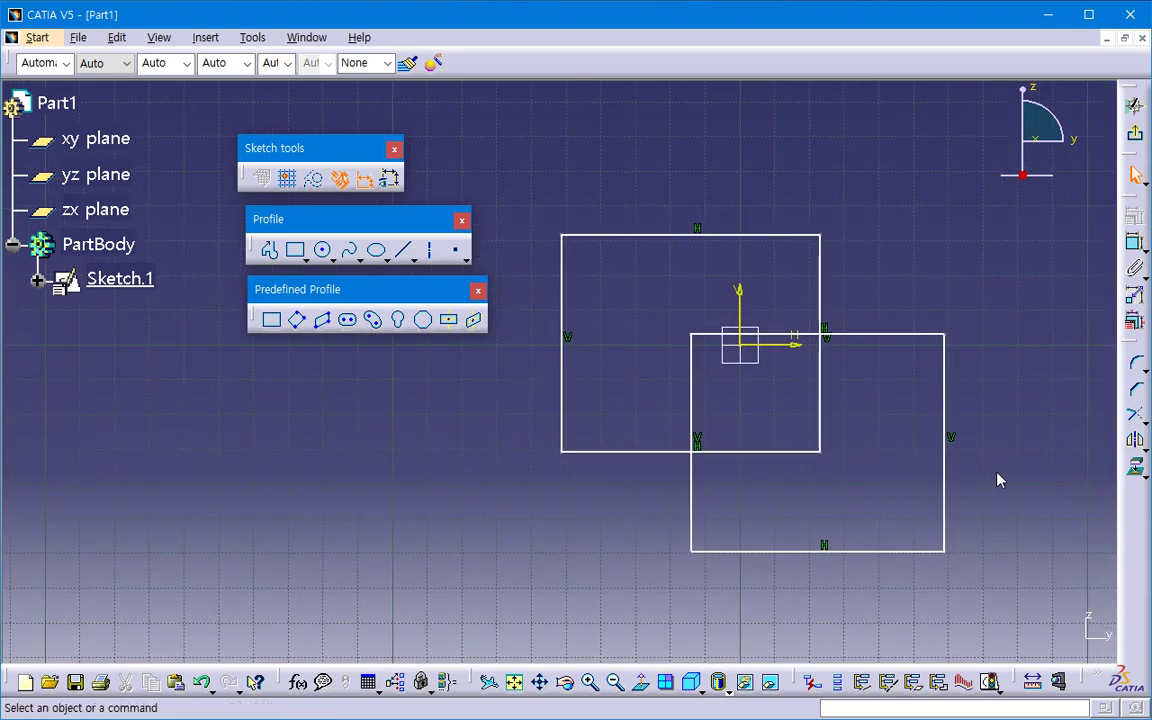
Step: Break the two crossing rectangle edges at their intersection using Quick Trim/Break
left_click_drag(1135, 352, 322, 425)
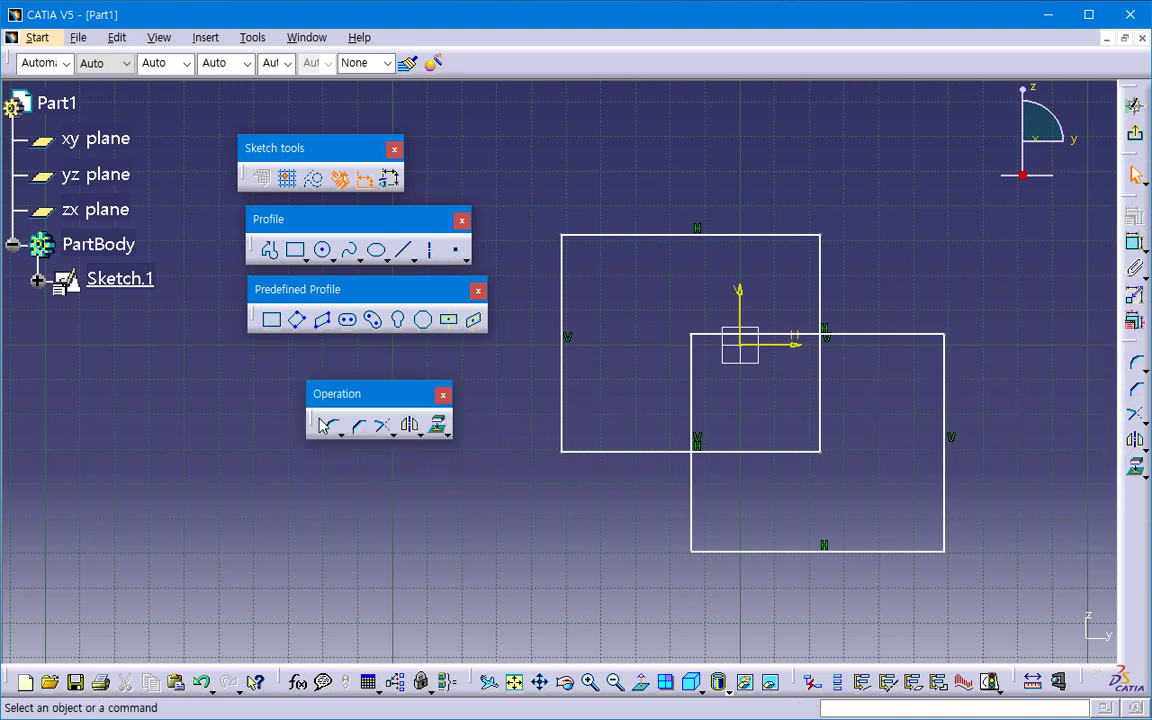
left_click(447, 433)
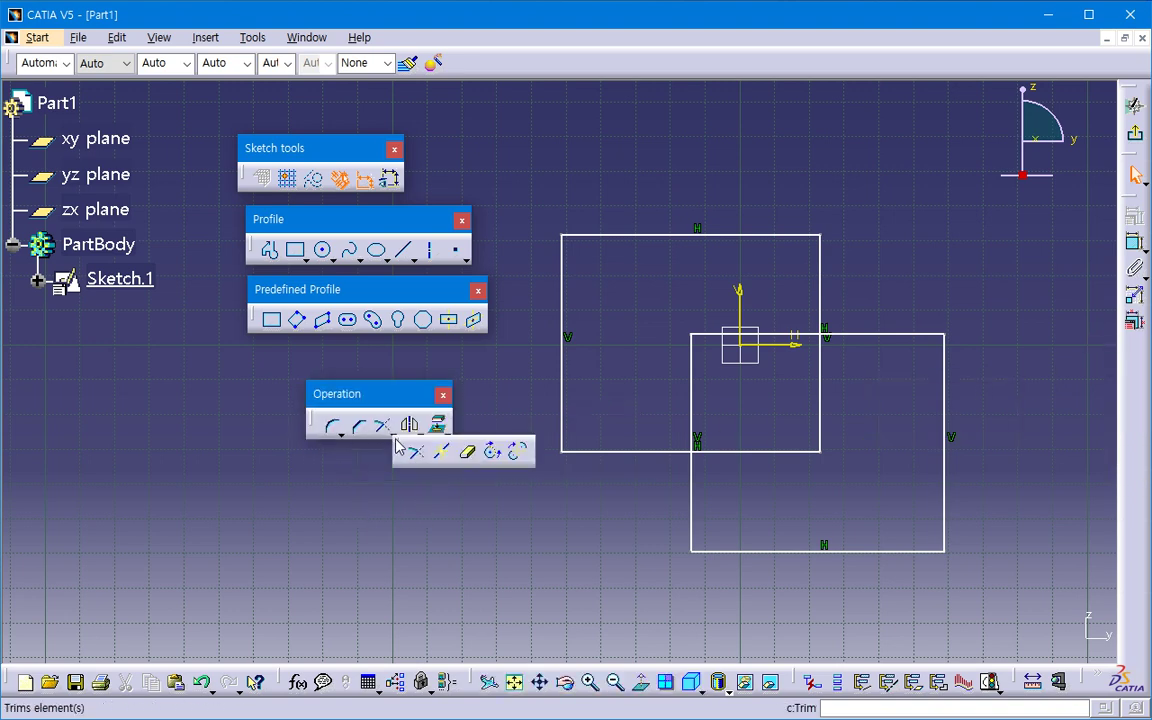
left_click_drag(395, 450, 310, 502)
left_click(385, 511)
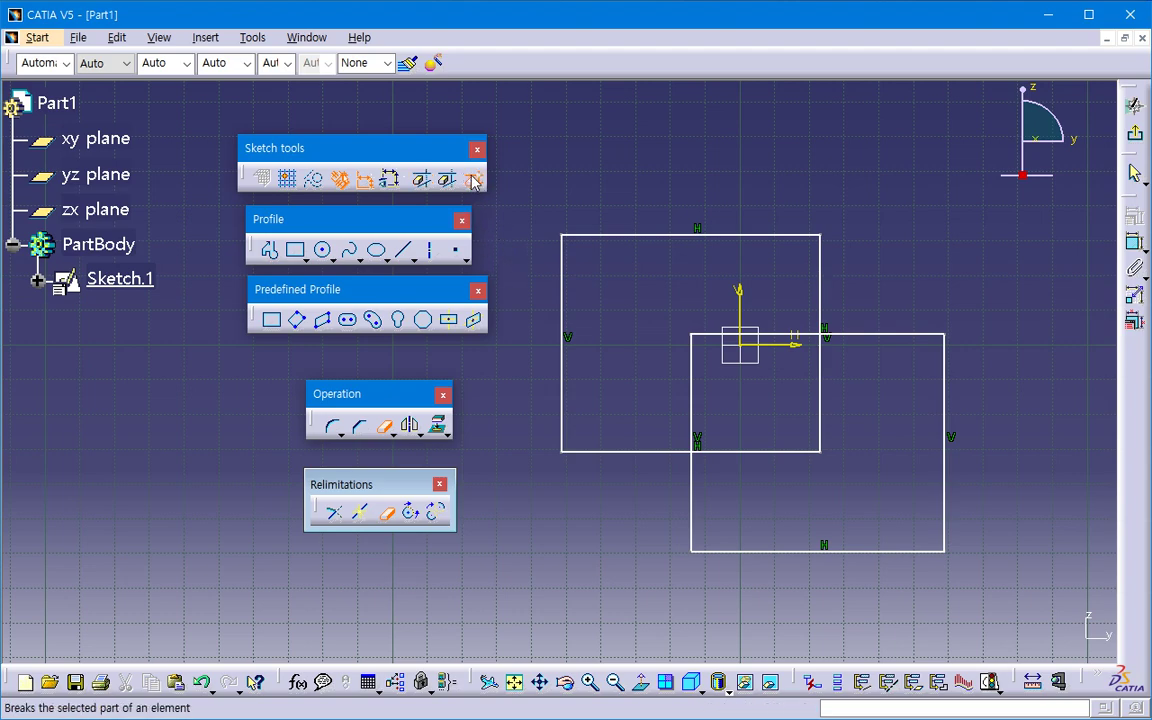
middle_click_drag(615, 380, 617, 360)
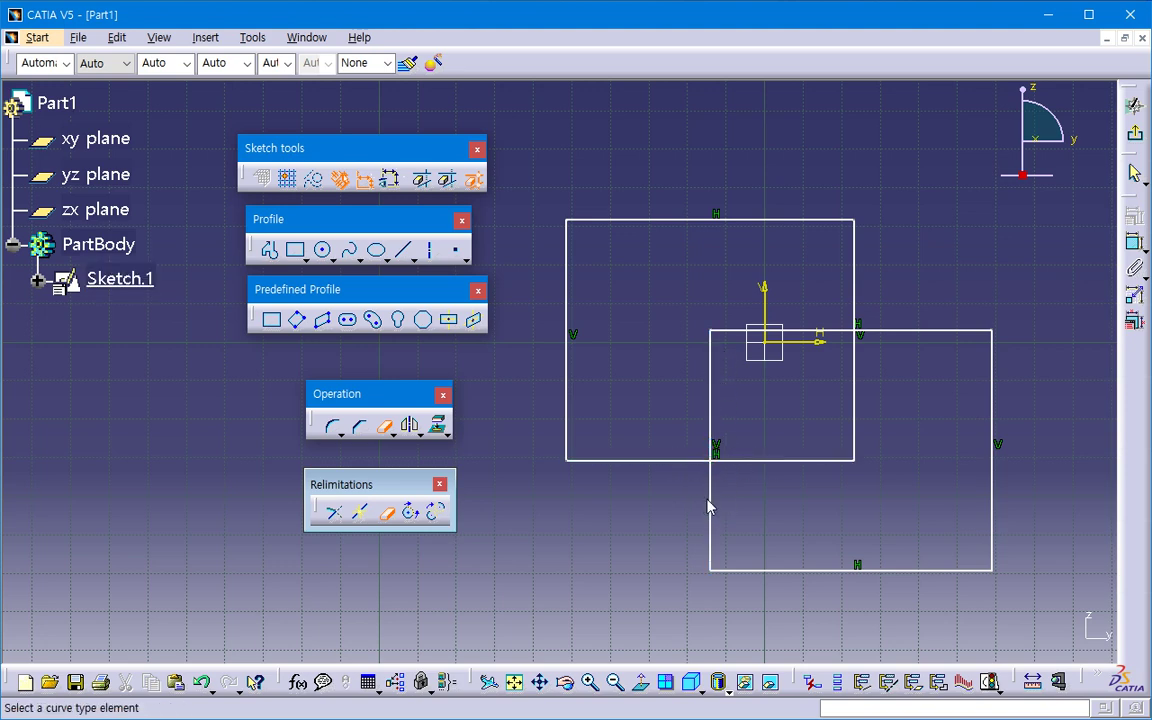
middle_click_drag(654, 504, 630, 478)
left_click(686, 391)
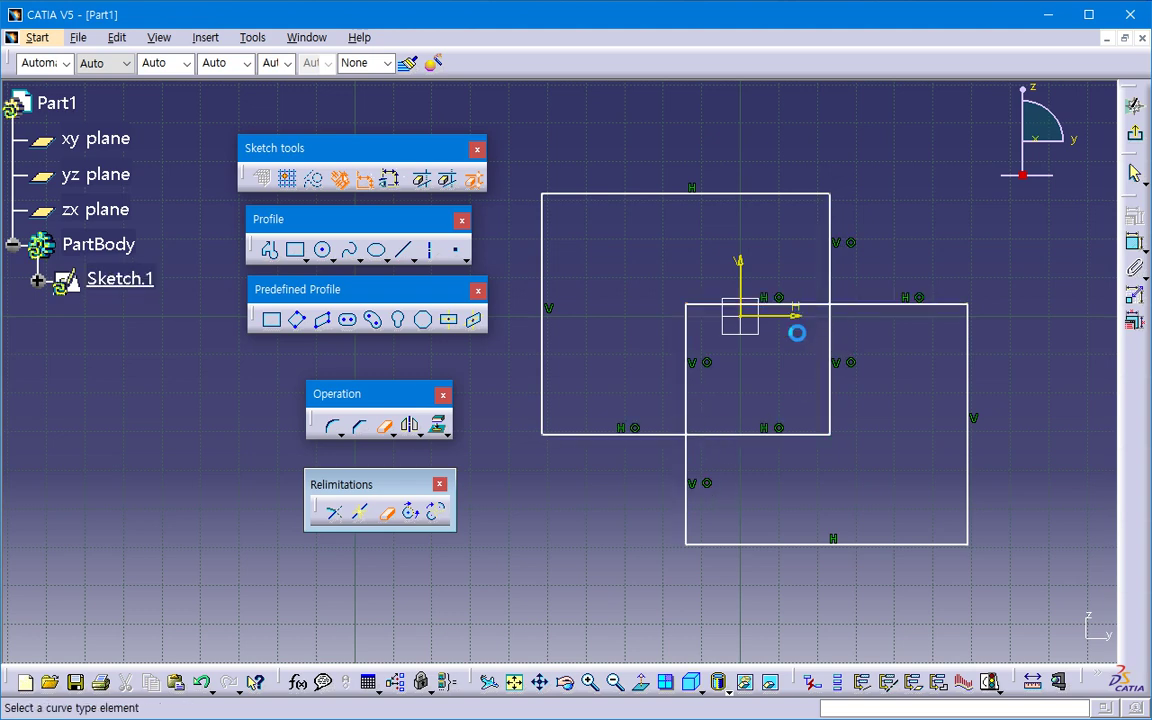
left_click(818, 306)
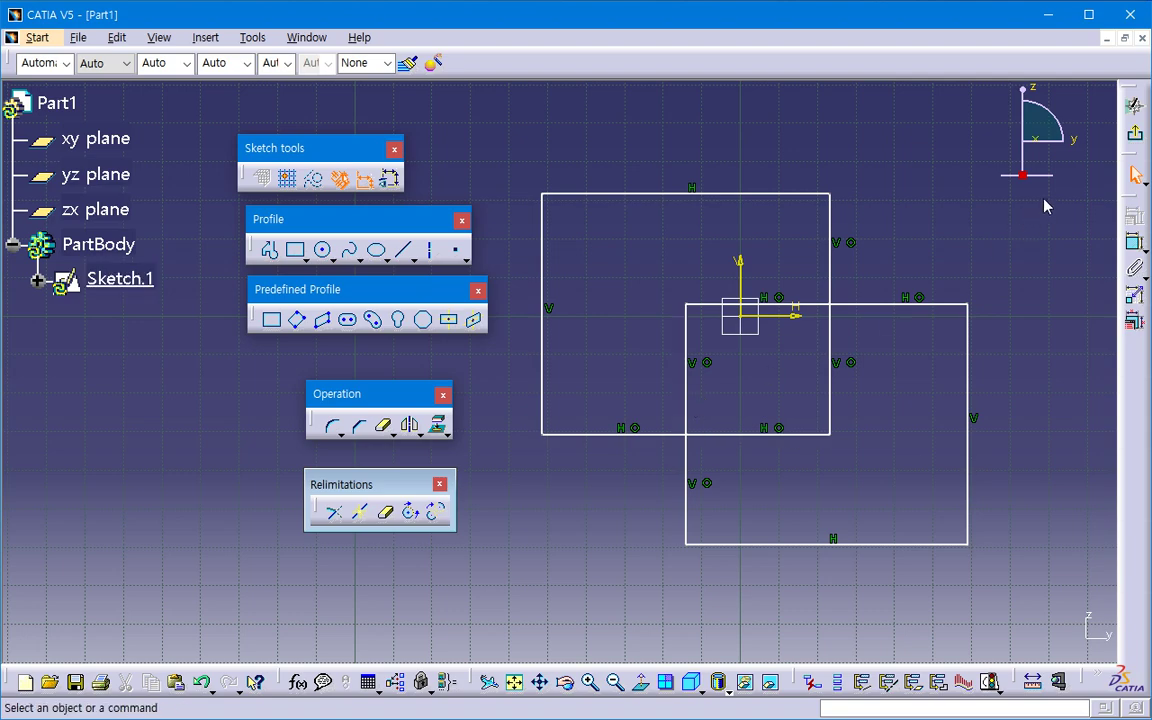
Step: Preview a pad profiled from two picked sub-element sketch edges, then cancel it
left_click(1134, 104)
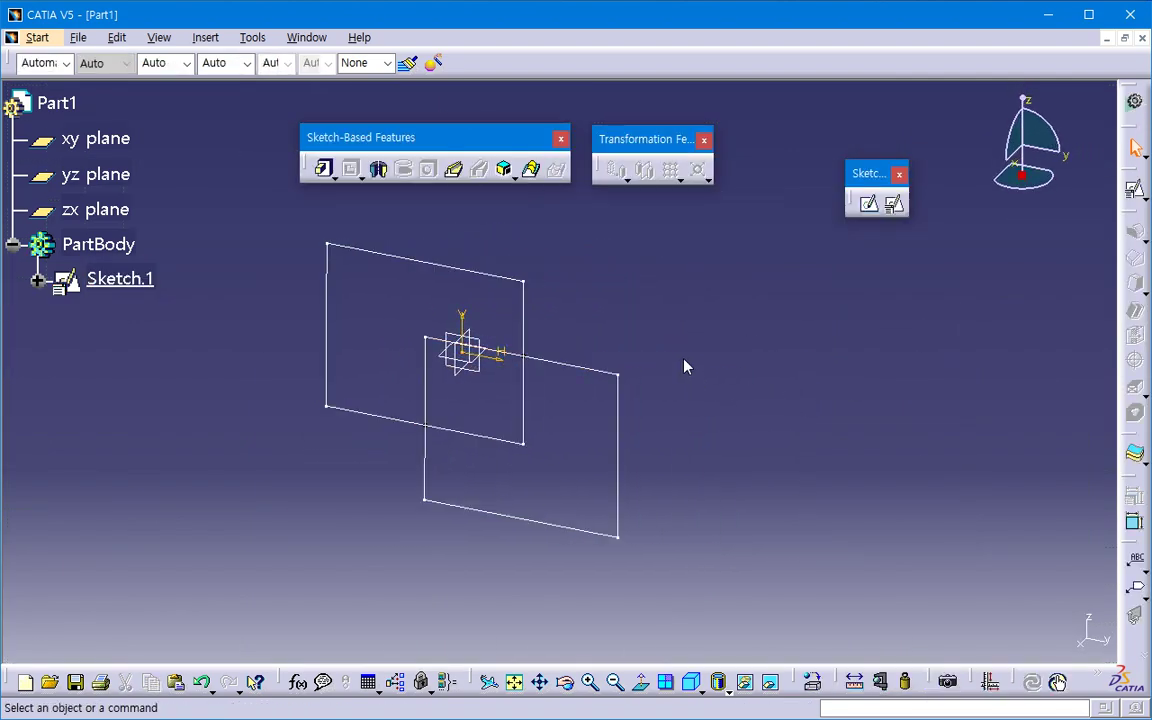
left_click(325, 169)
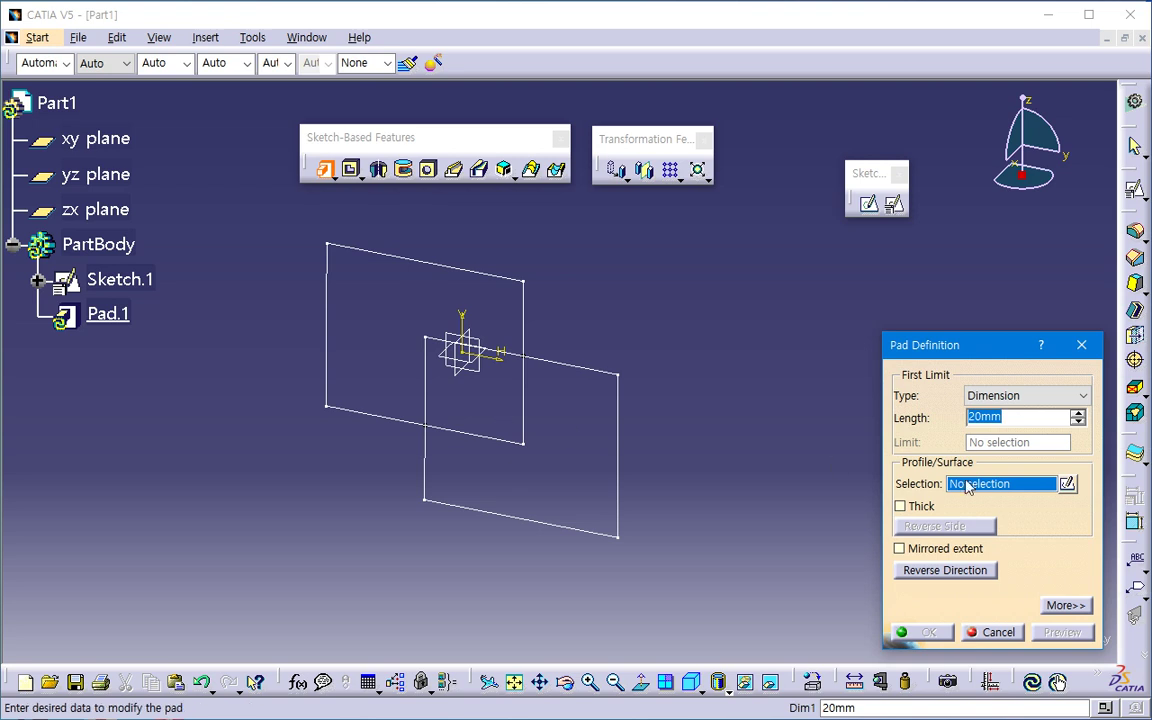
right_click(972, 484)
left_click(1000, 583)
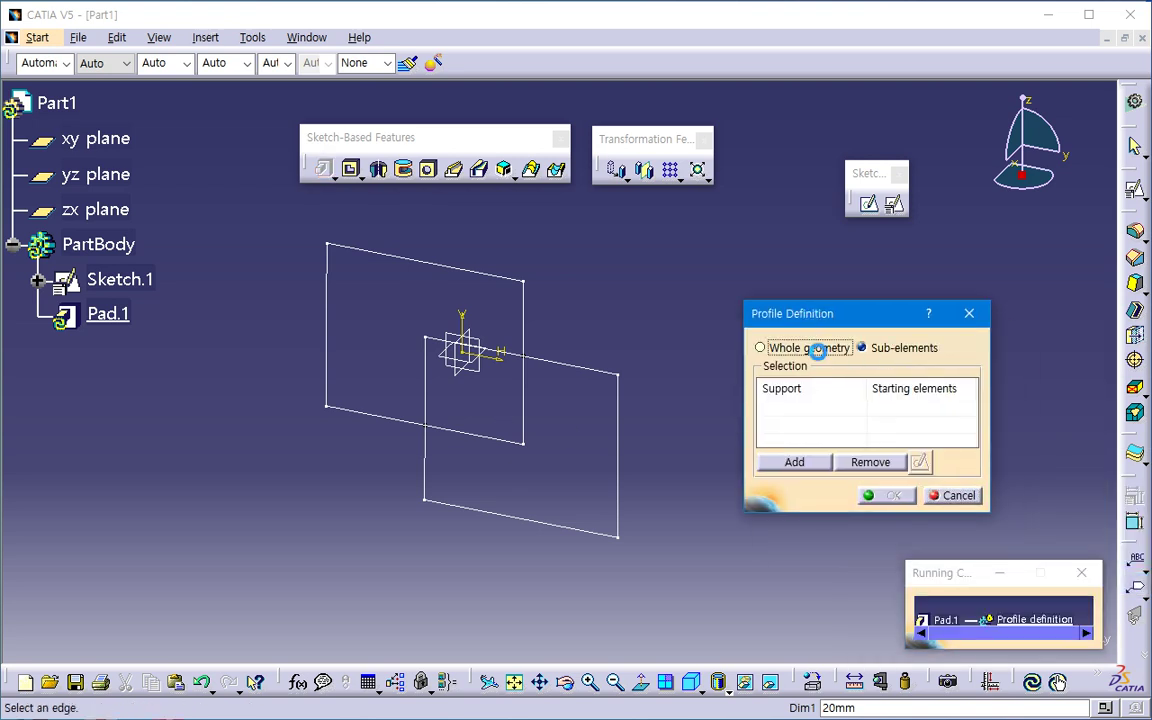
left_click(903, 347)
middle_click_drag(663, 470, 663, 419, "ctrl")
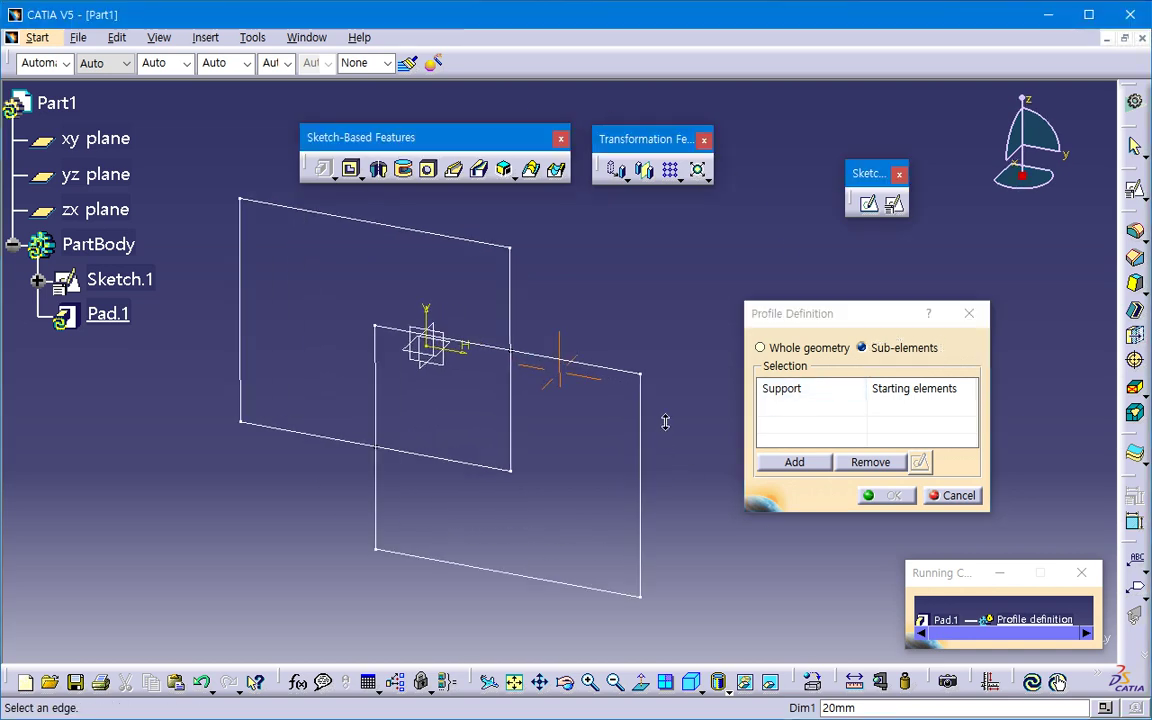
left_click(475, 345)
left_click(498, 458)
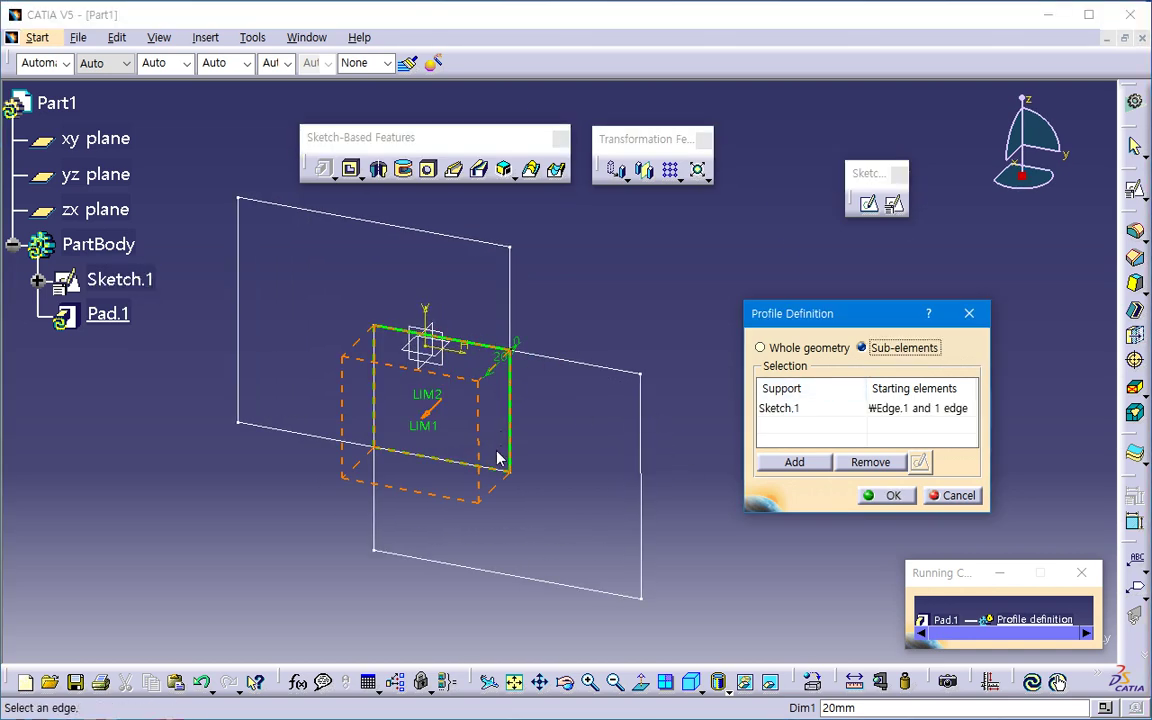
left_click(883, 495)
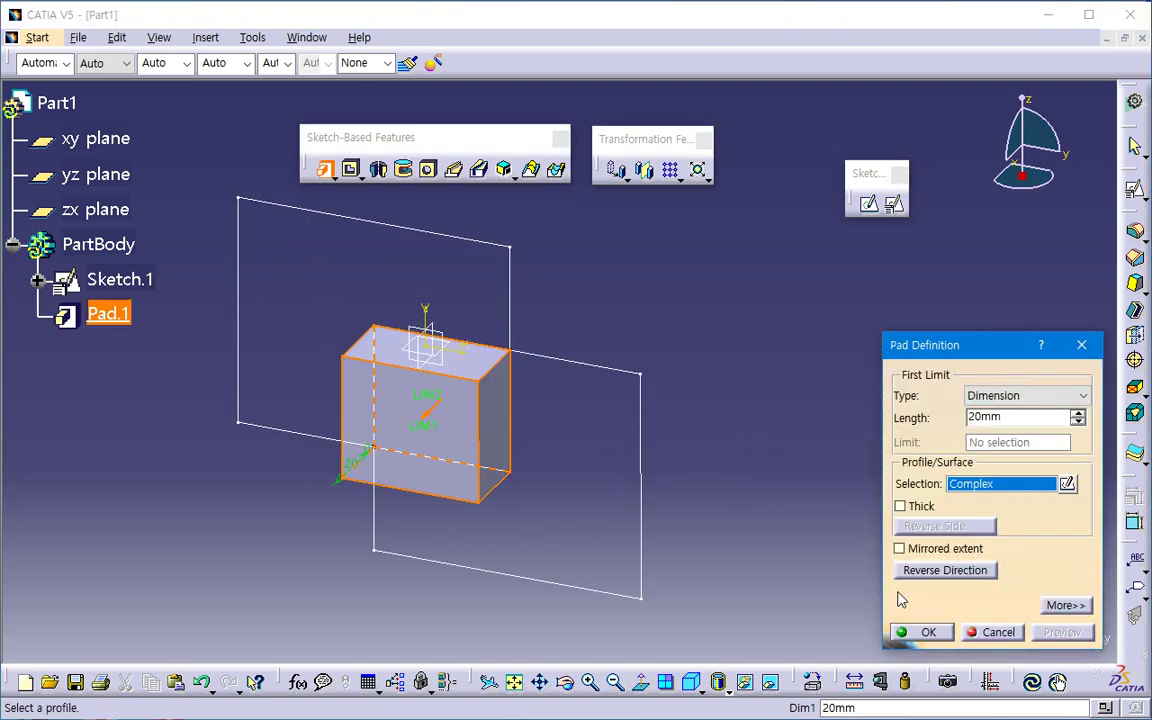
key("Escape")
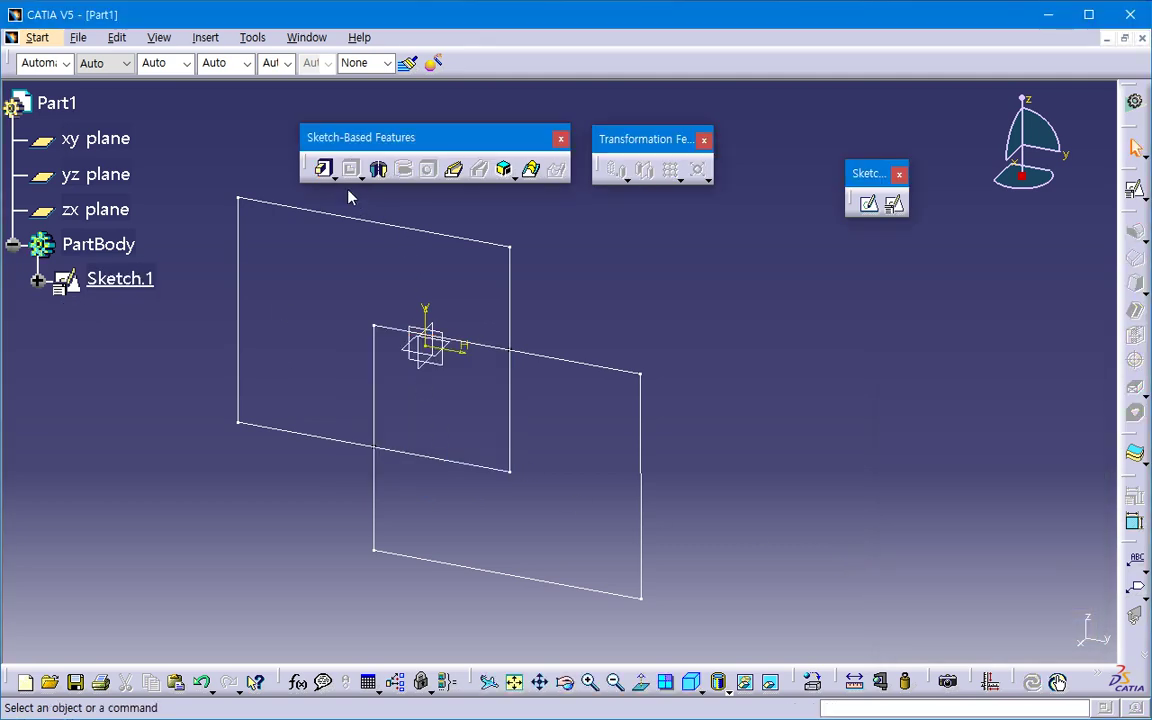
Step: Start a Multi-Pad on the sketch and select Extrusion domain.1
left_click(334, 178)
left_click_drag(337, 190, 320, 215)
left_click(396, 247)
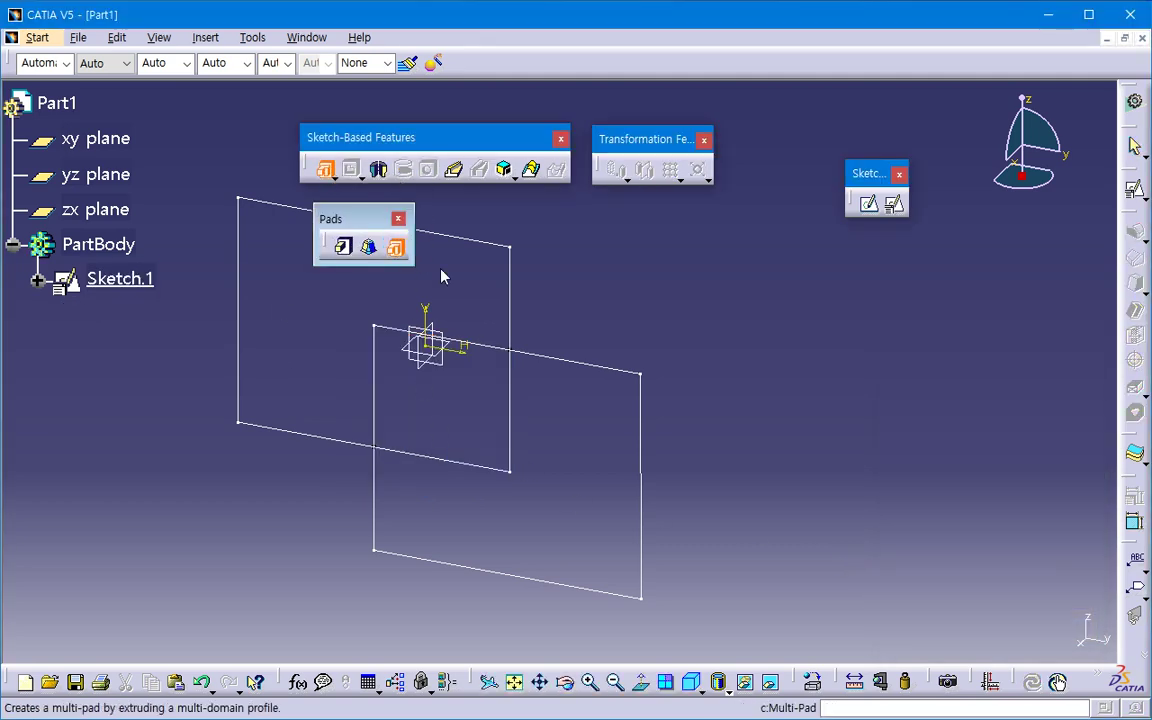
left_click(550, 362)
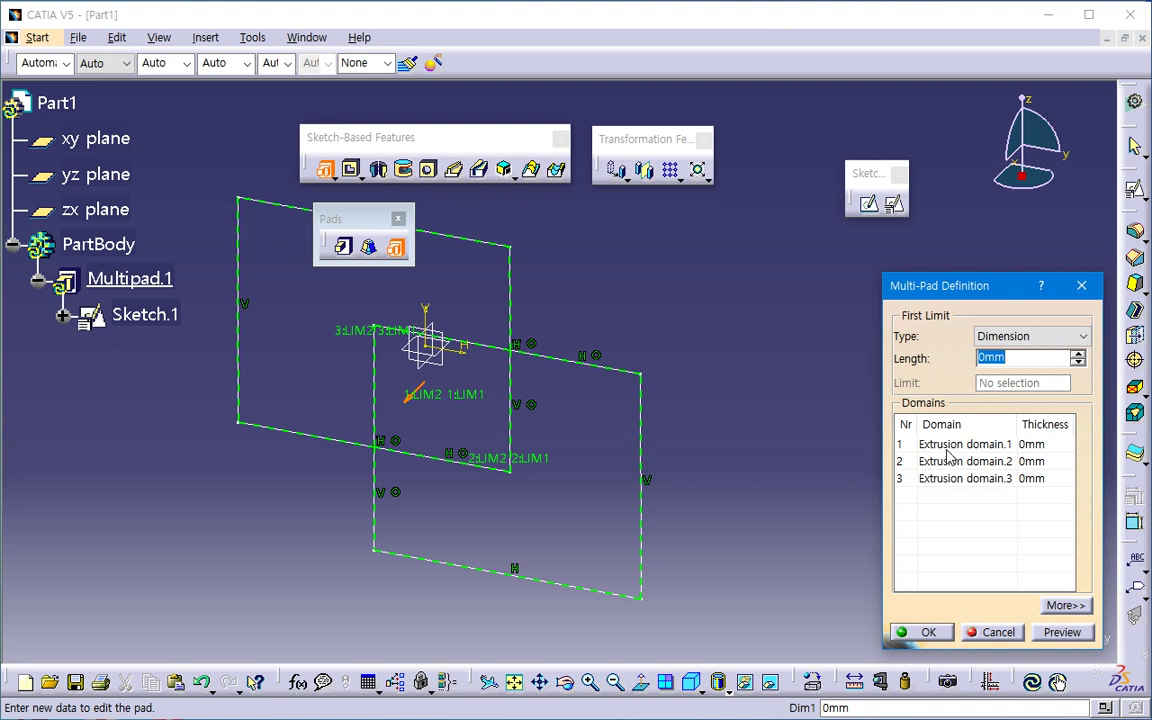
left_click(955, 447)
left_click(1065, 605)
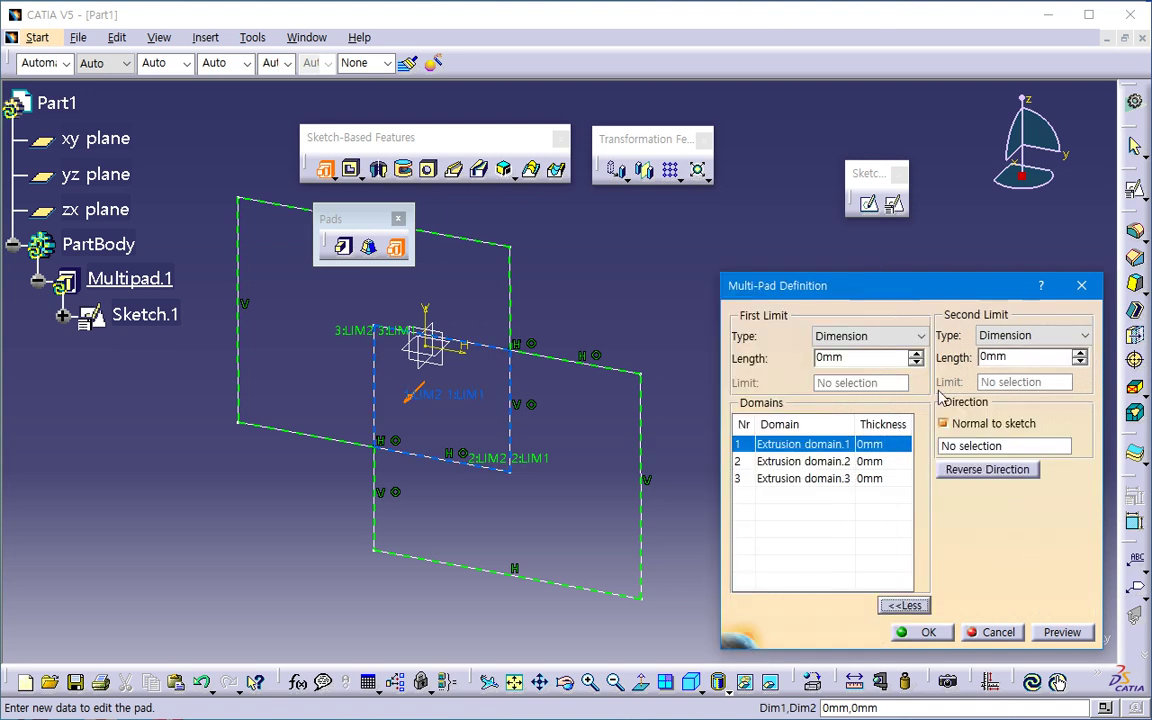
Step: Set the three extrusion domain lengths to 5, 20 and 50 mm
type("5")
left_click(812, 460)
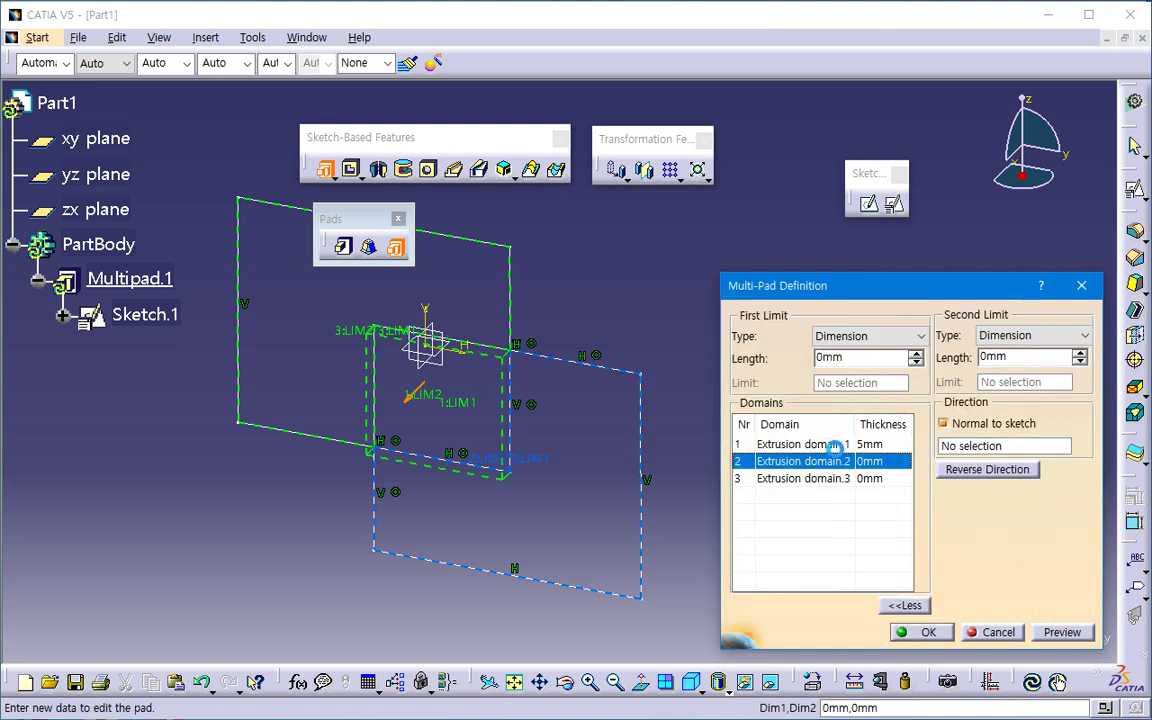
double_click(845, 357)
type("20")
key("Tab")
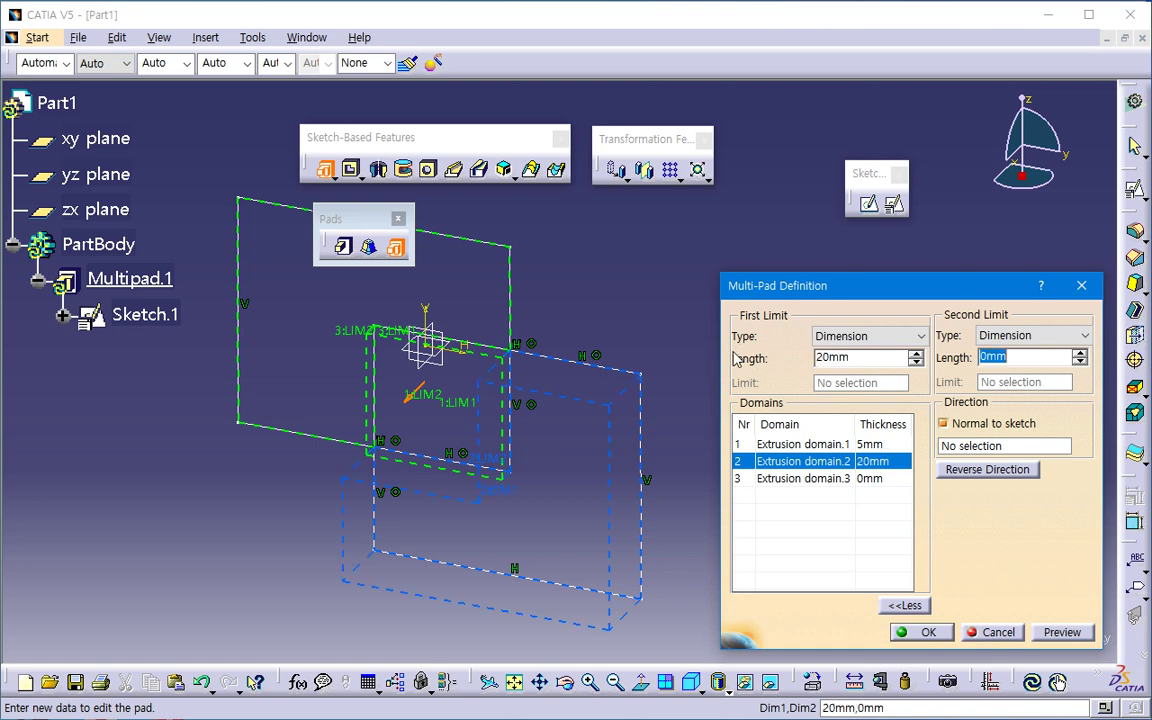
left_click(800, 478)
type("5")
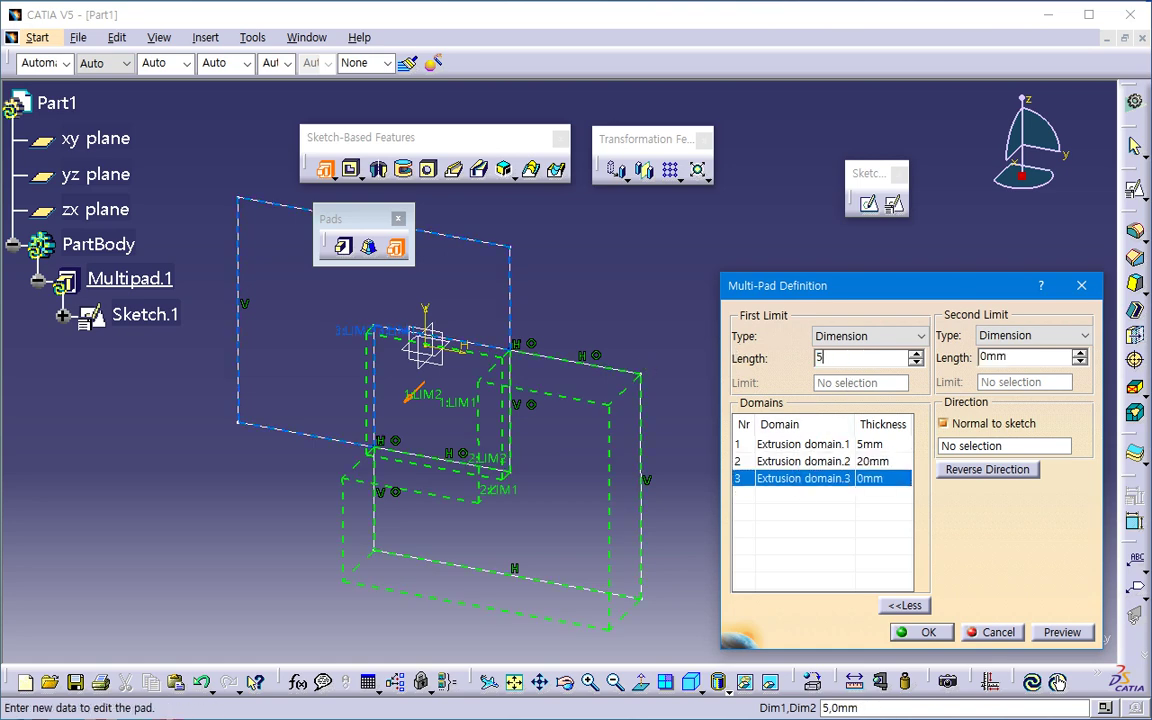
type("0")
key("Tab")
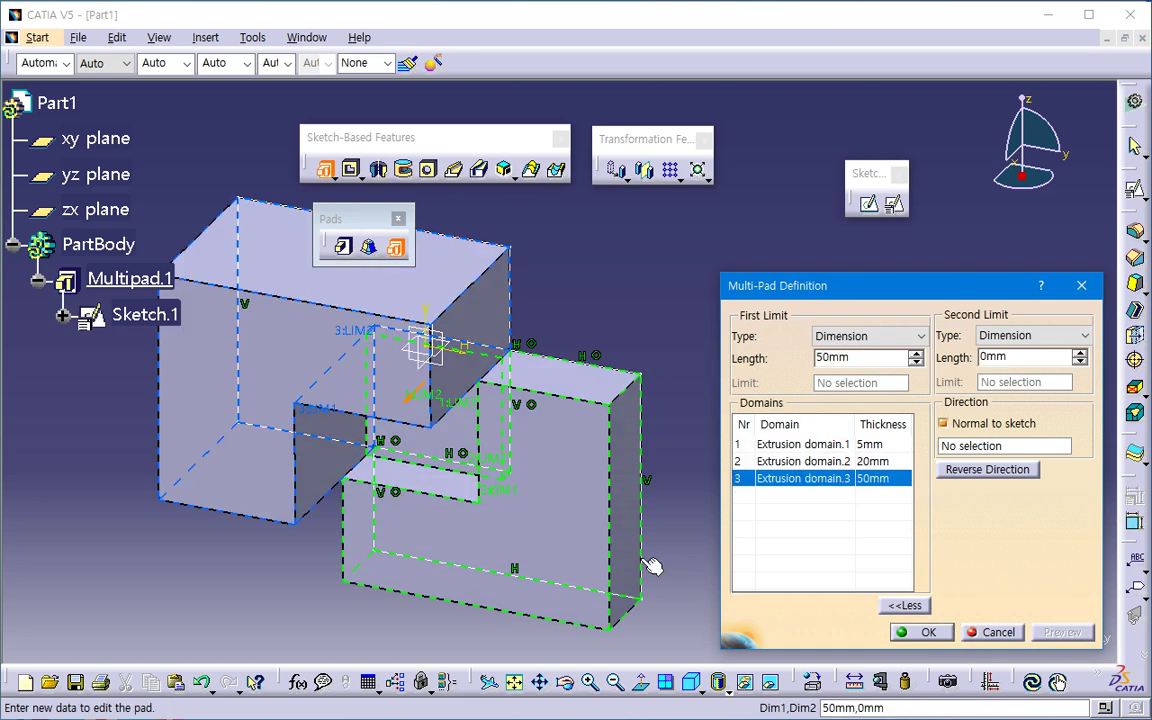
Step: Cancel the multi-pad and close Part1, answering the save prompt
left_click(988, 632)
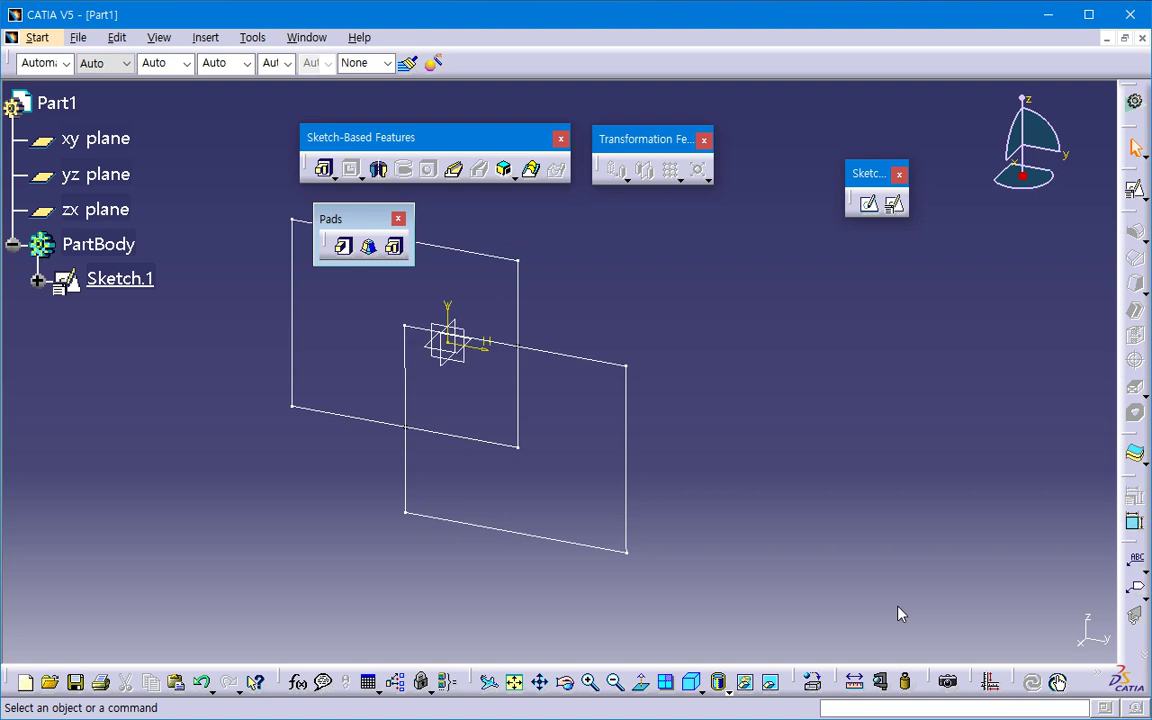
middle_click_drag(558, 512, 648, 540)
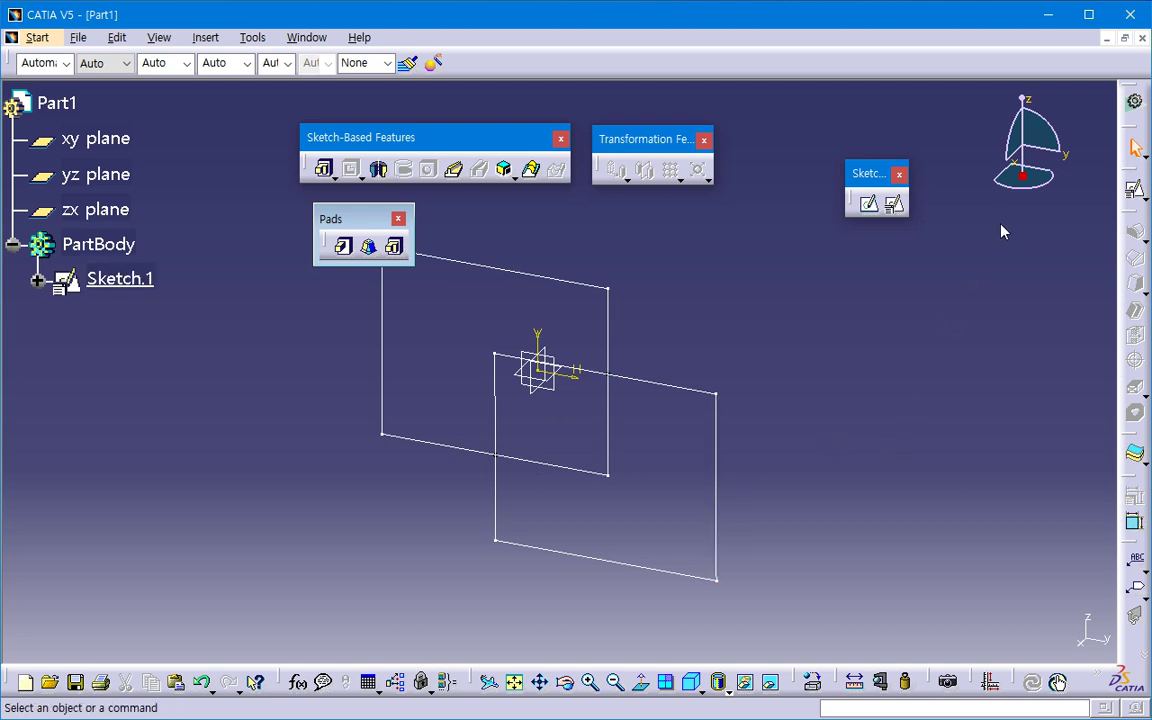
left_click(1142, 37)
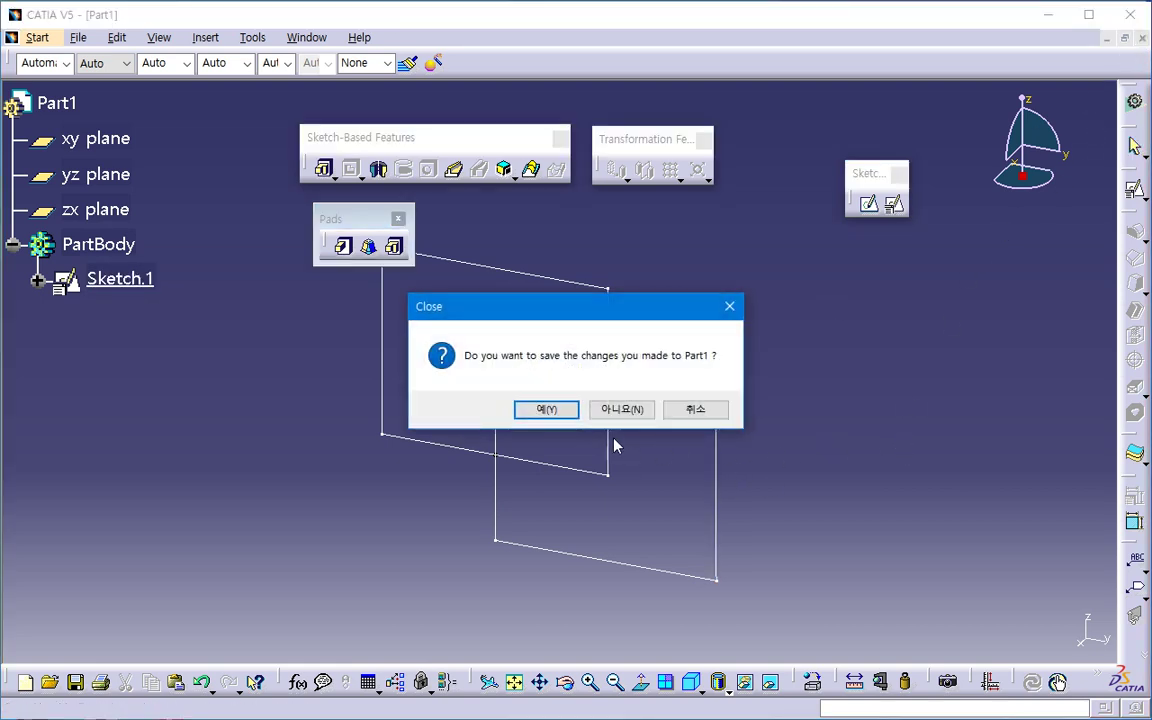
left_click(620, 406)
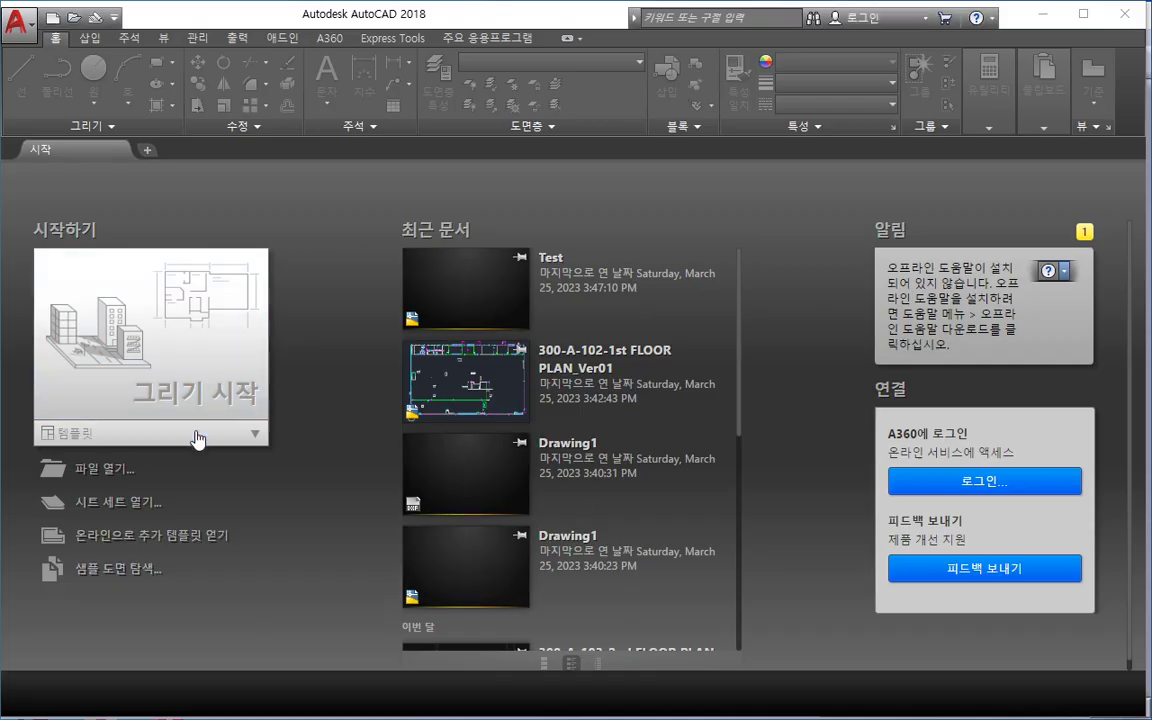
Step: Start a blank drawing, Zoom All, and open the Layer Properties Manager
left_click(176, 374)
type("z")
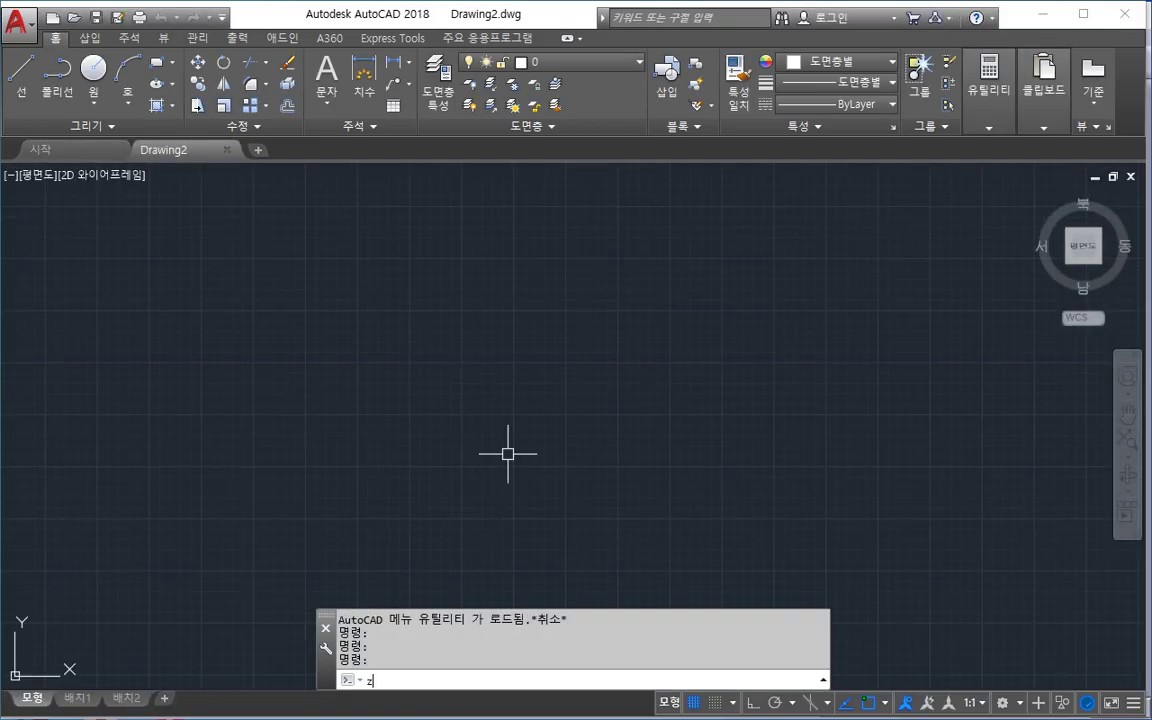
key("Return")
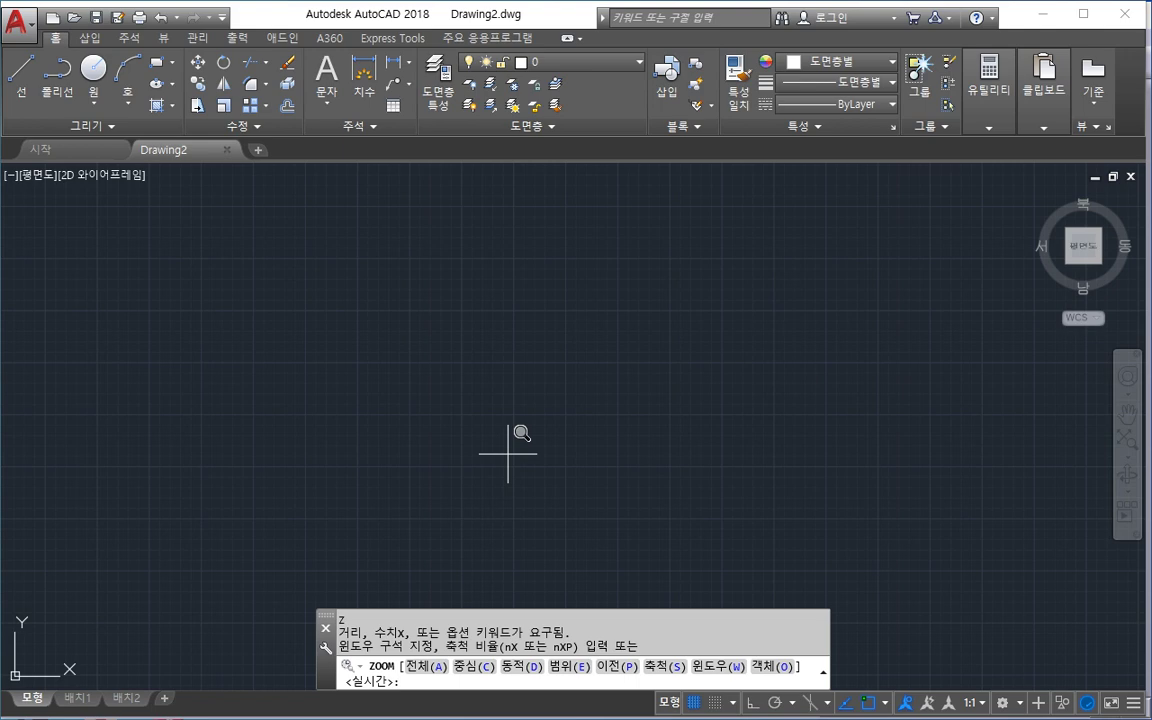
type("a")
key("Return")
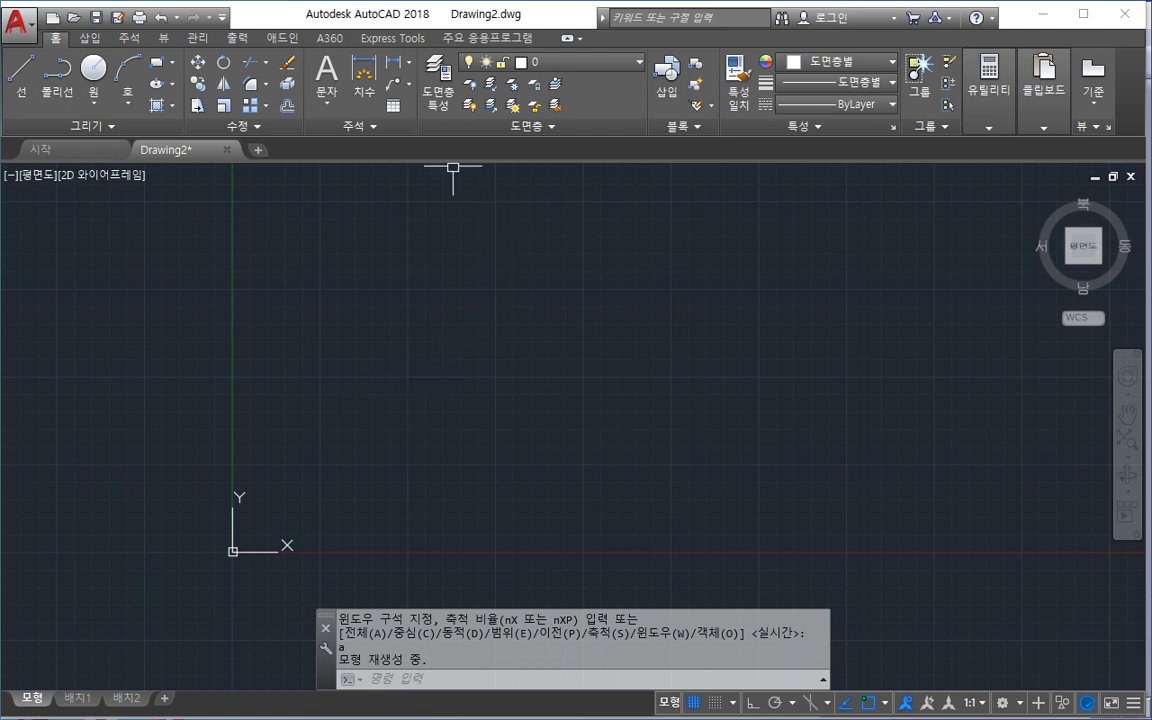
left_click(436, 110)
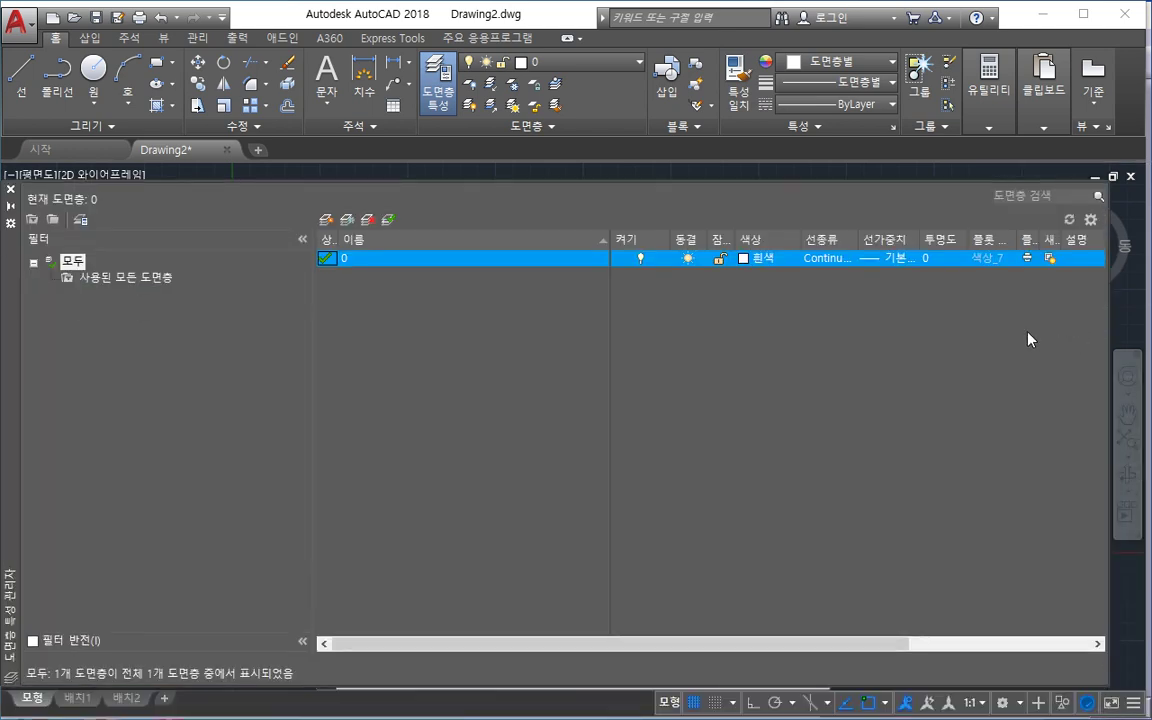
Step: Add a new layer named Test1 coloured red
left_click(326, 219)
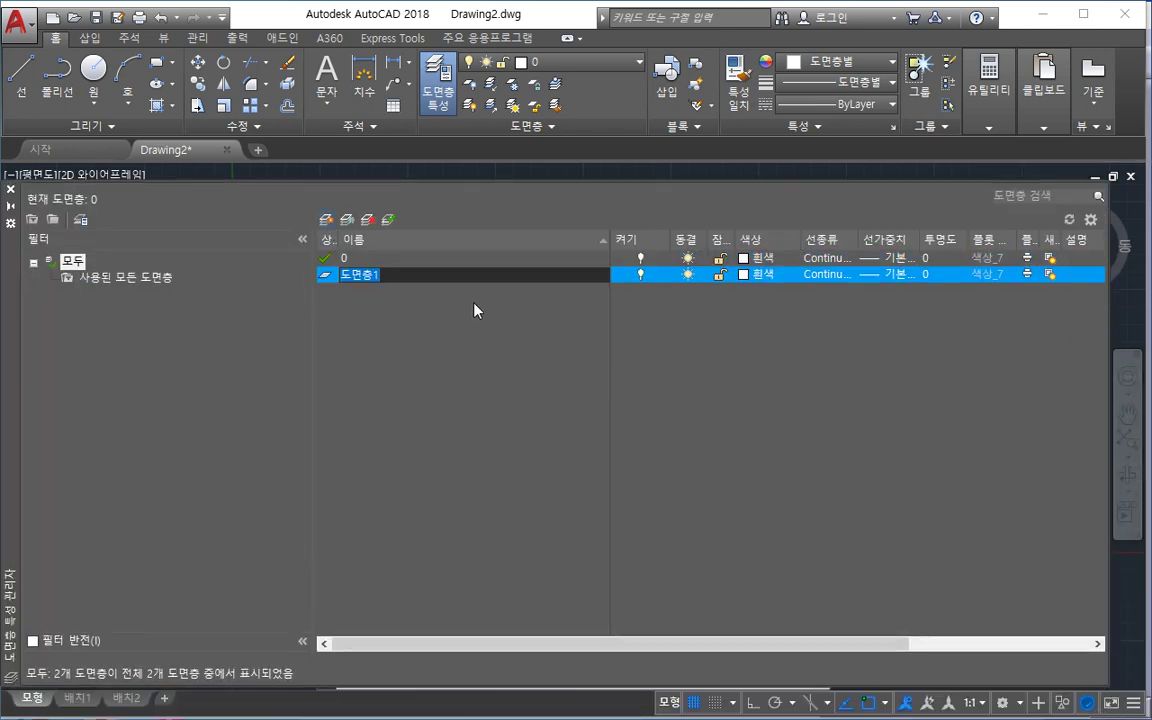
type("Test")
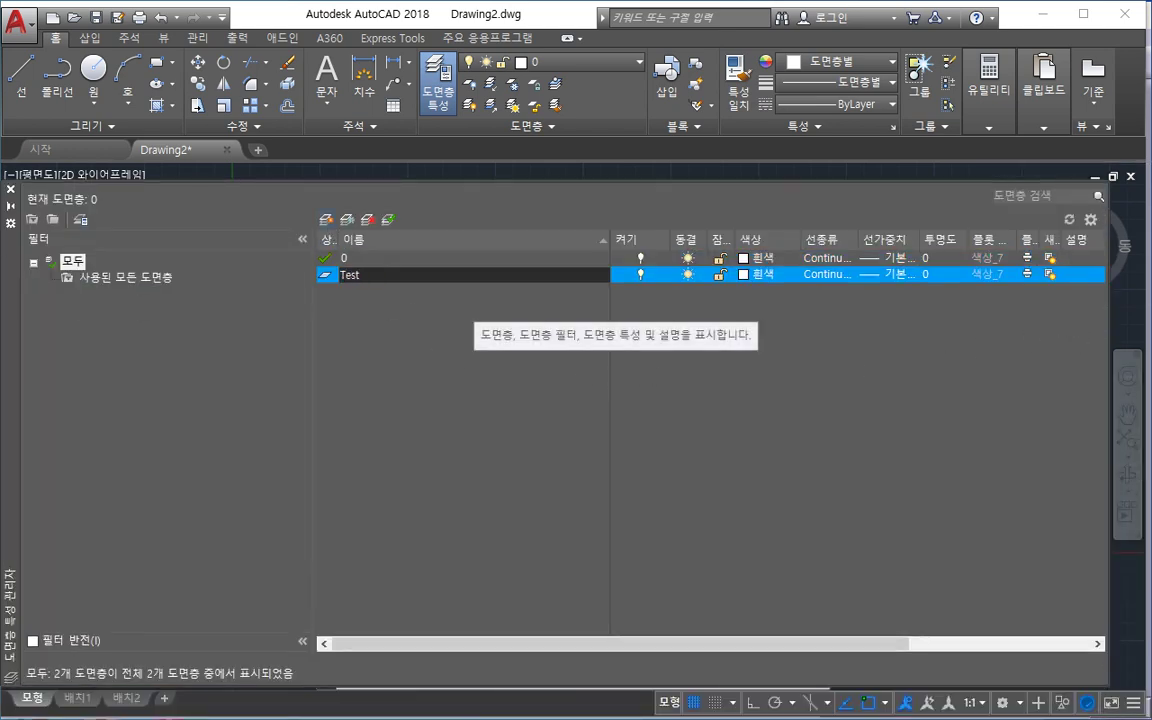
key("Return")
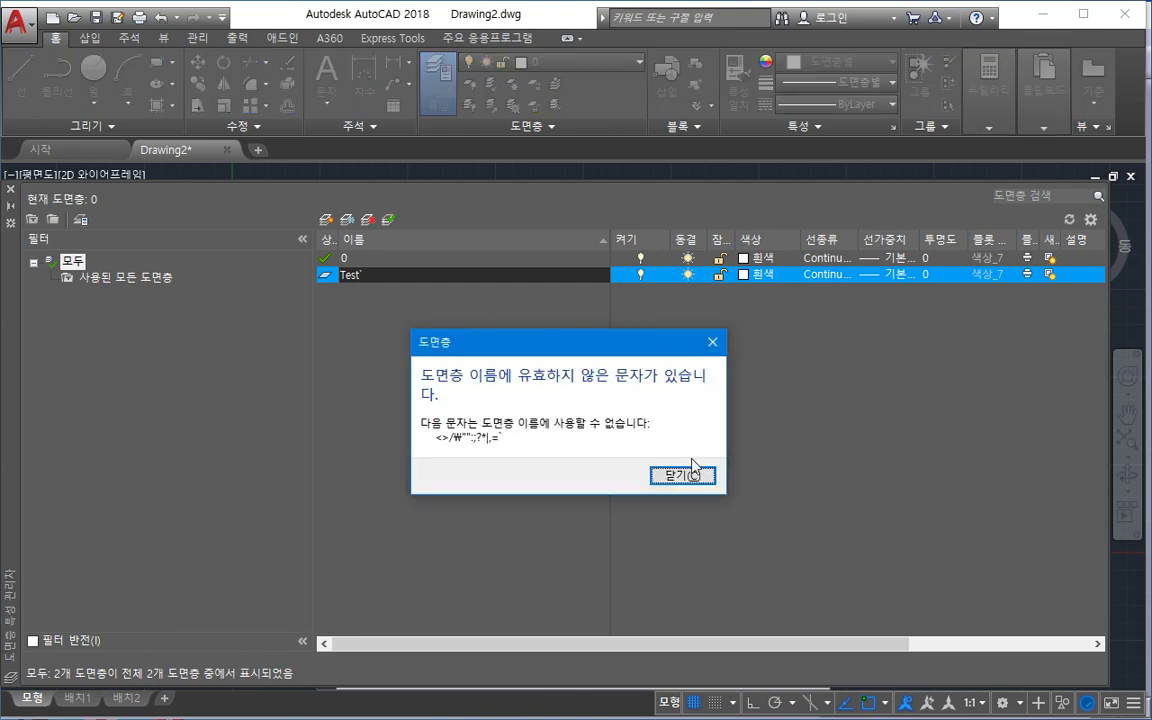
left_click(692, 470)
type("1")
key("Return")
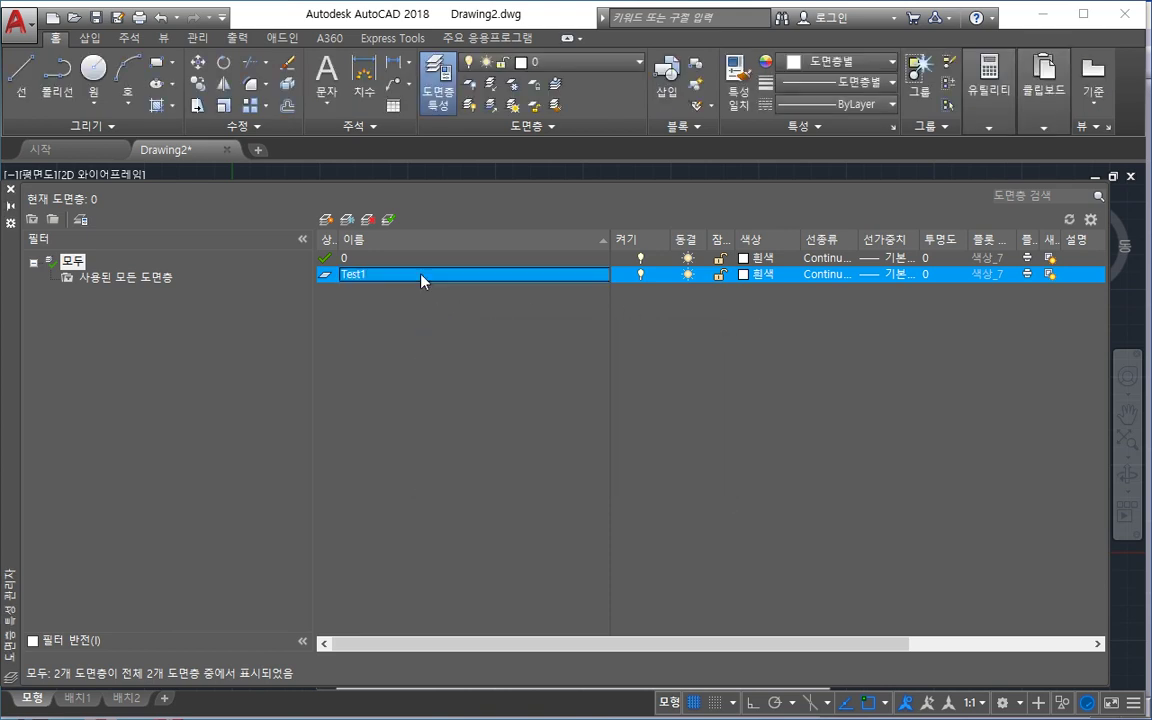
left_click(741, 274)
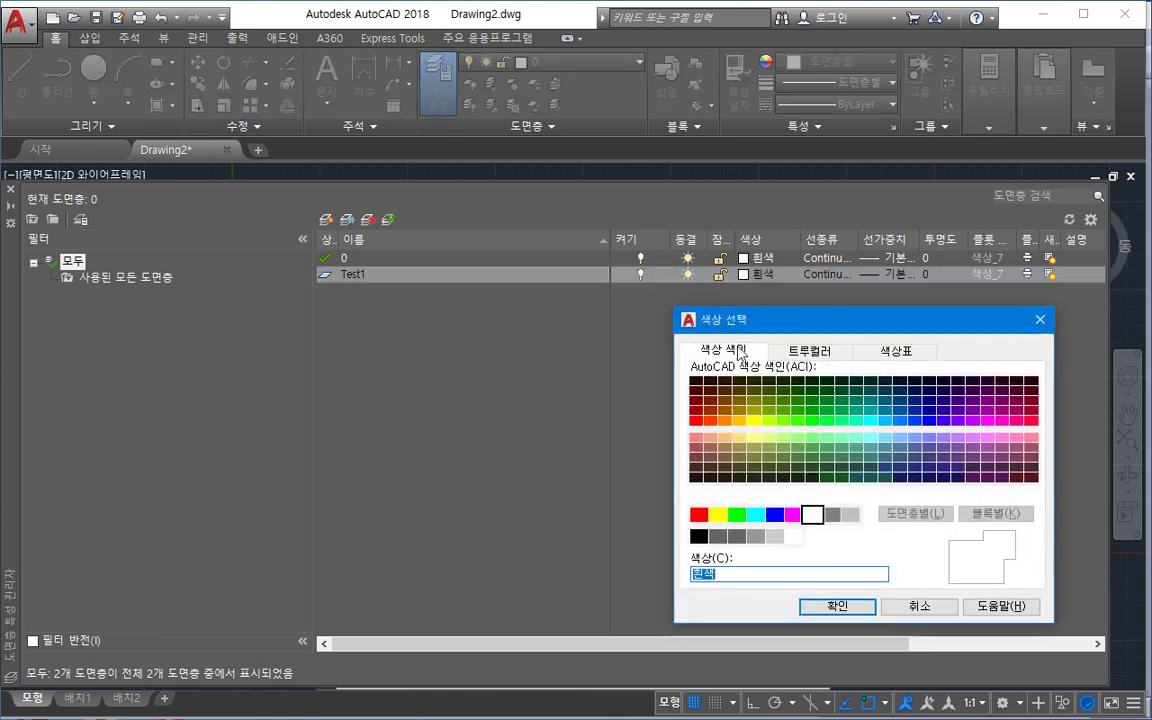
left_click(699, 514)
left_click(817, 601)
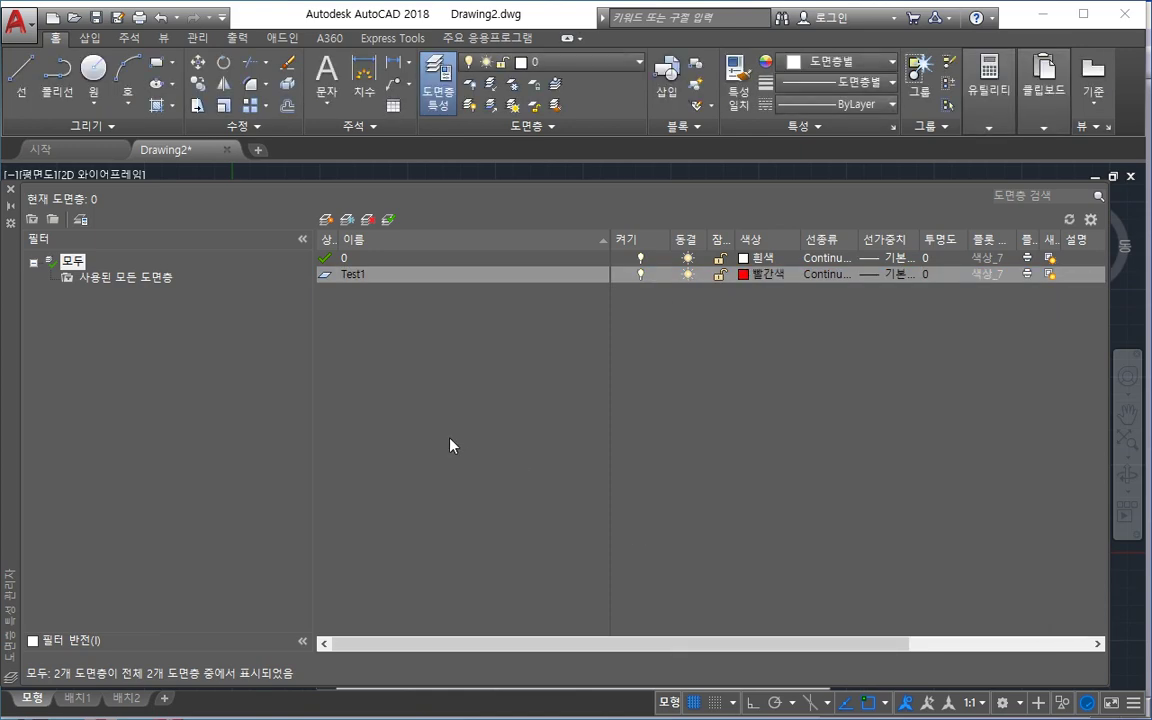
Step: Add layer Test2 coloured yellow
left_click(326, 219)
type("Test")
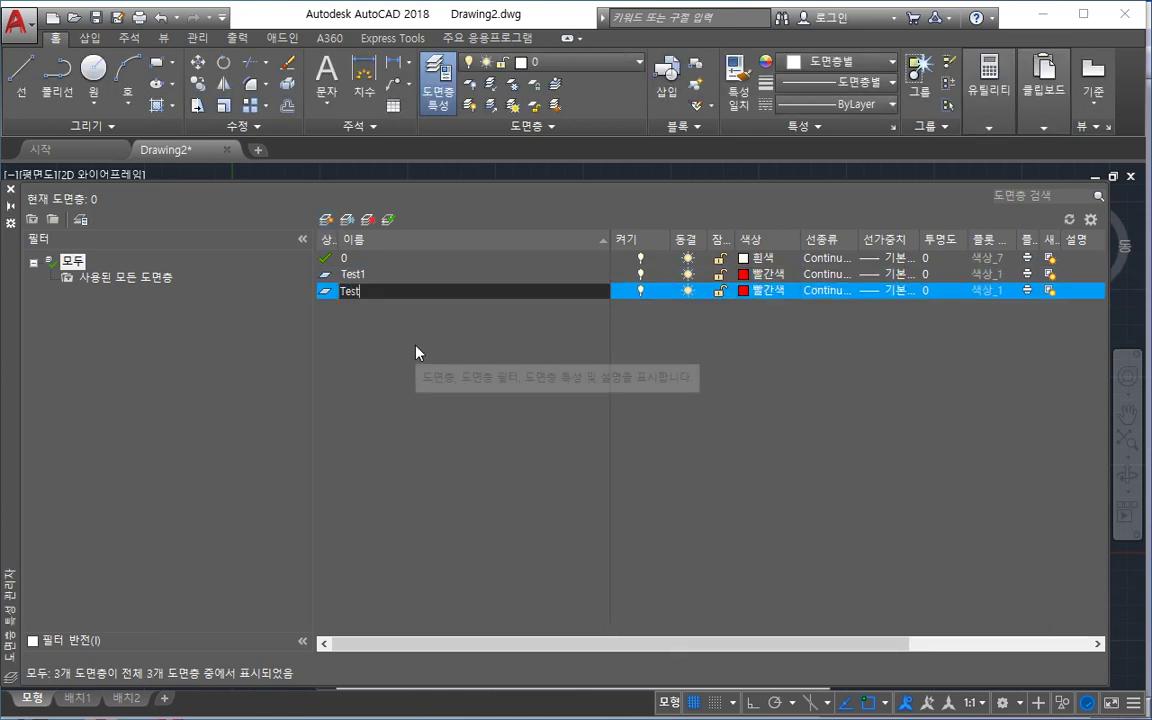
type("2")
key("Return")
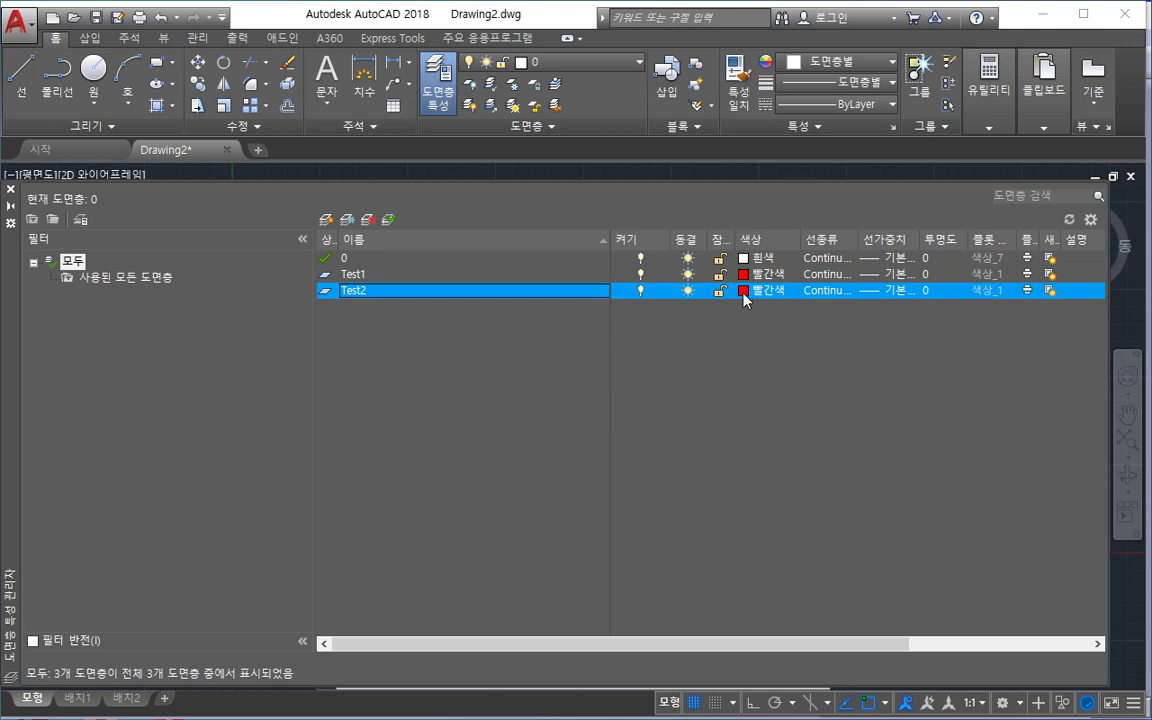
left_click(745, 290)
left_click(718, 515)
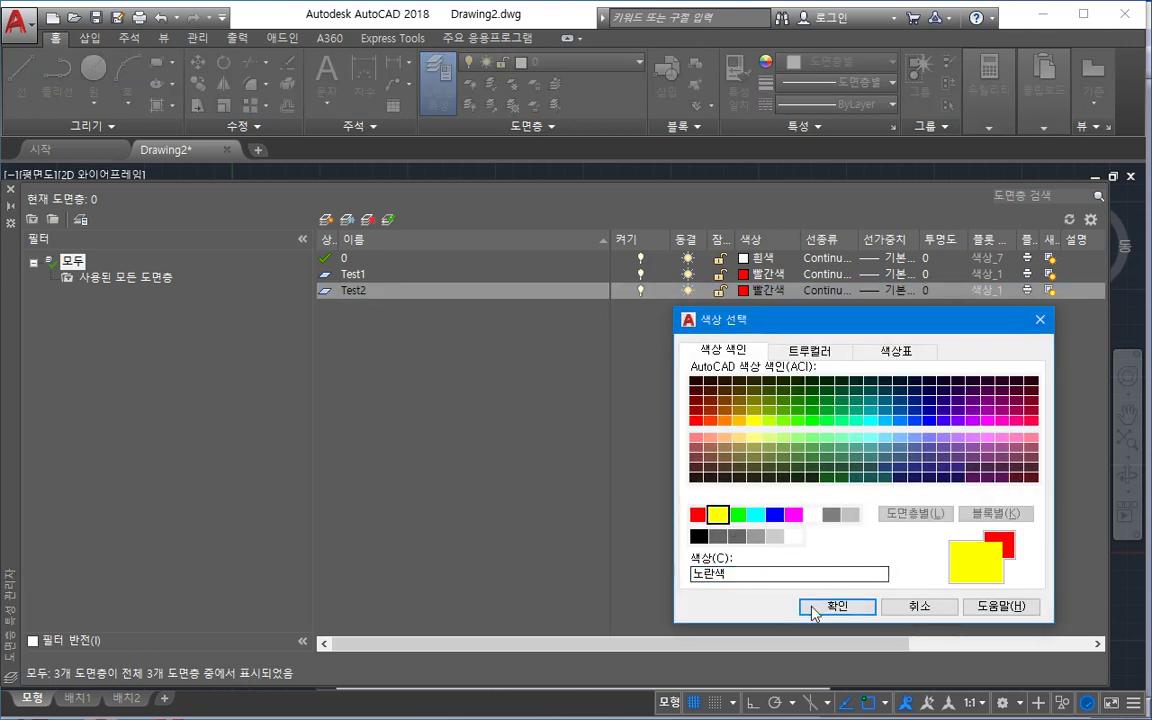
left_click(837, 606)
Step: Add layer Test3 coloured green and close the layer manager
left_click(326, 221)
type("Te")
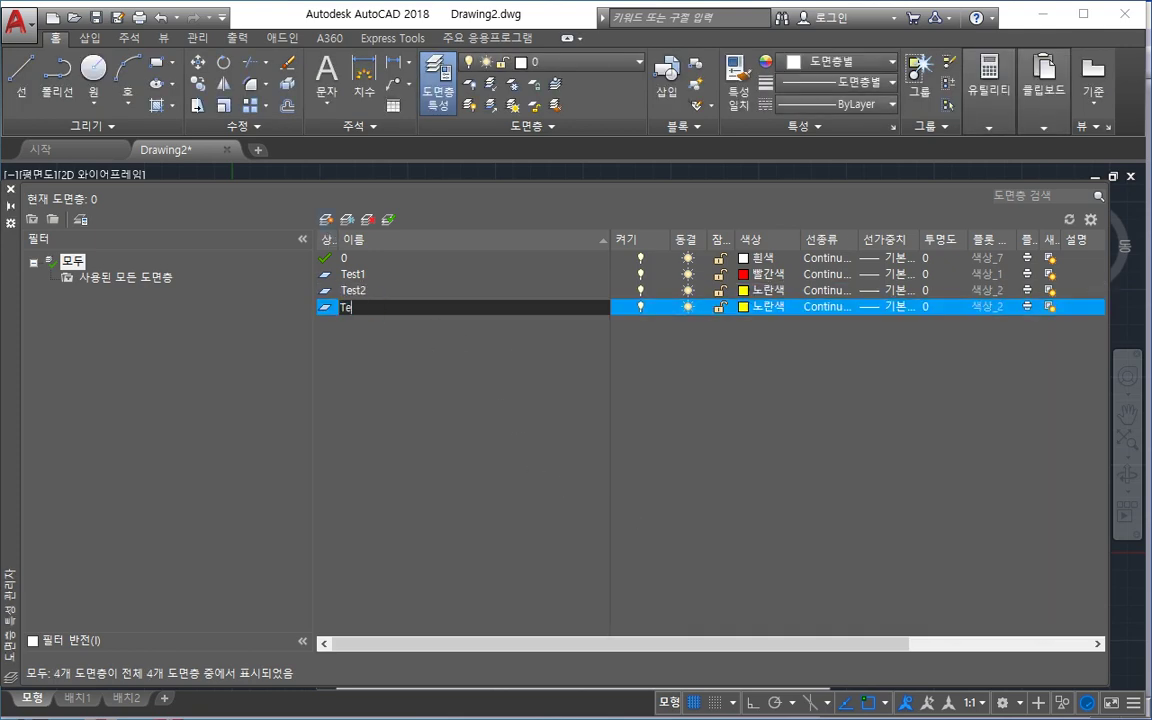
type("st3")
key("Return")
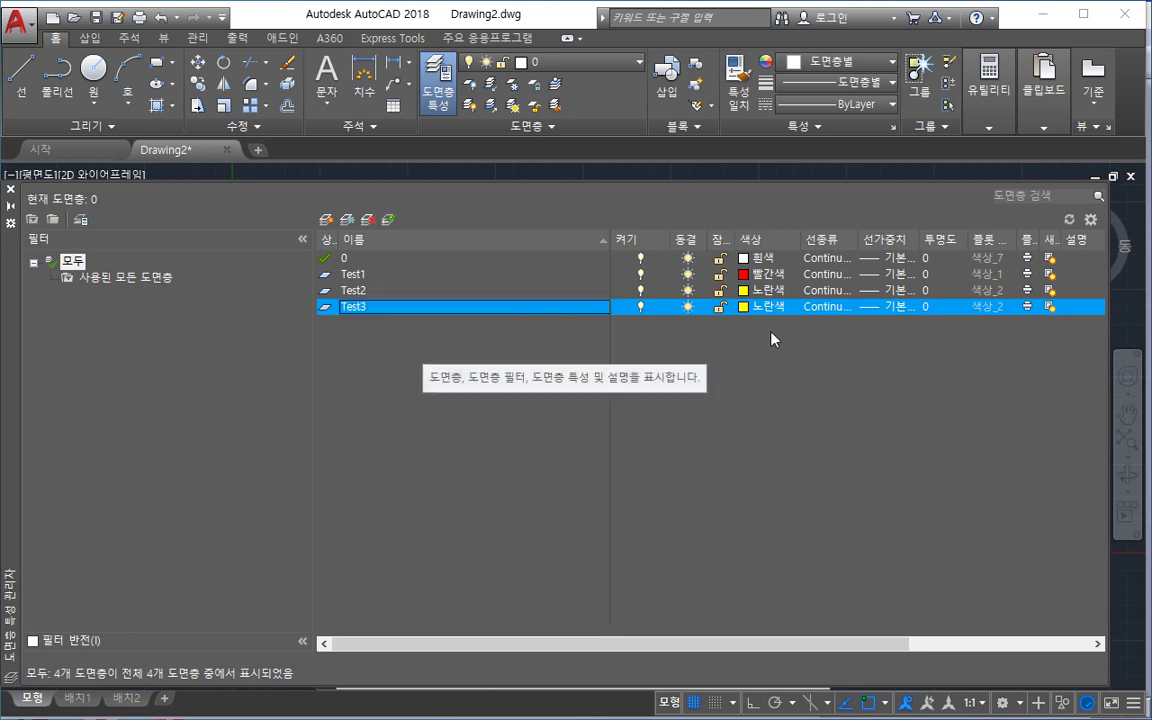
left_click(765, 306)
left_click(736, 514)
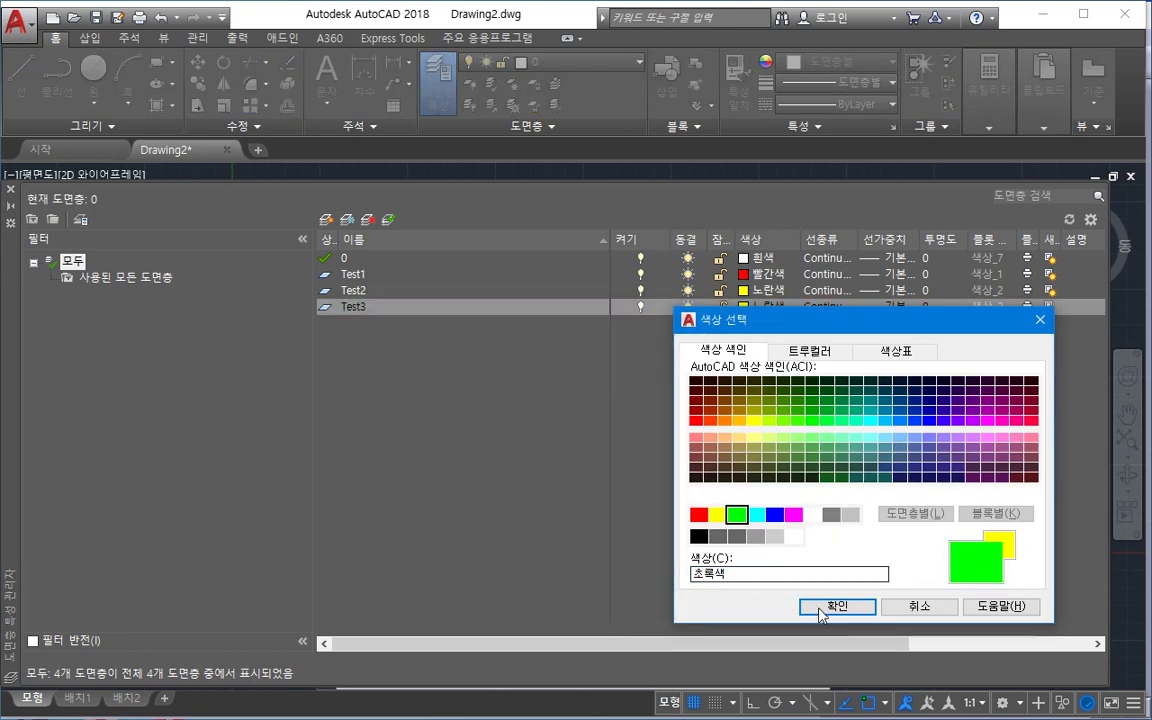
left_click(821, 607)
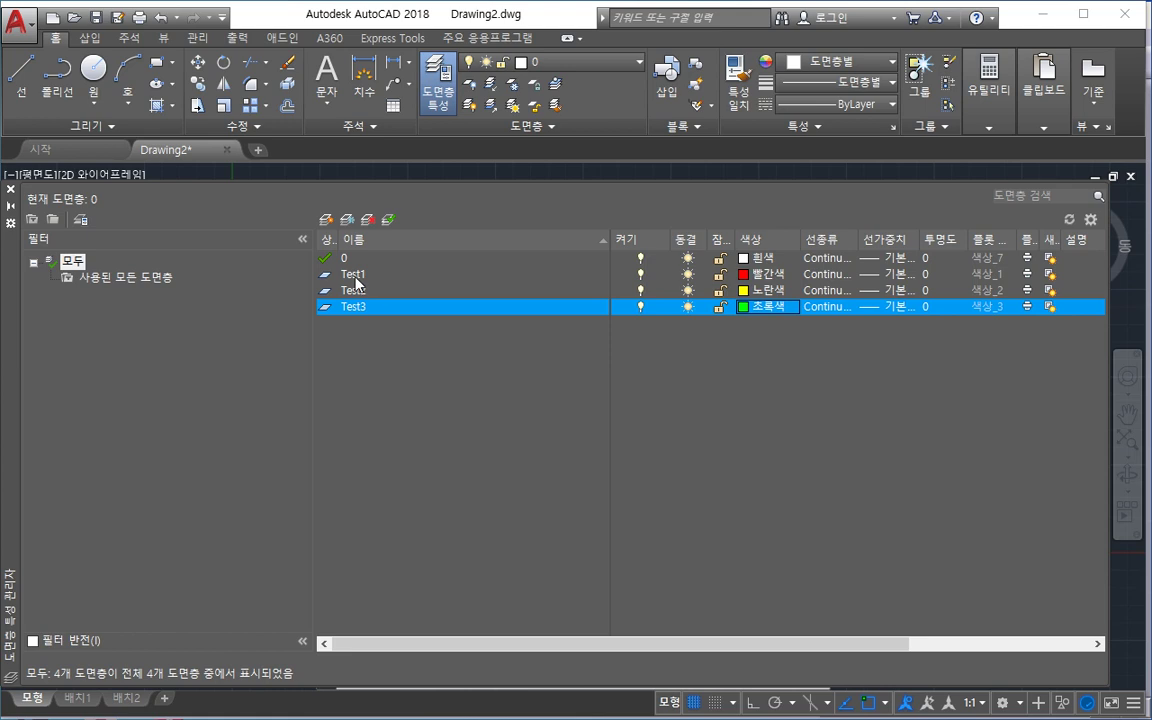
left_click(12, 190)
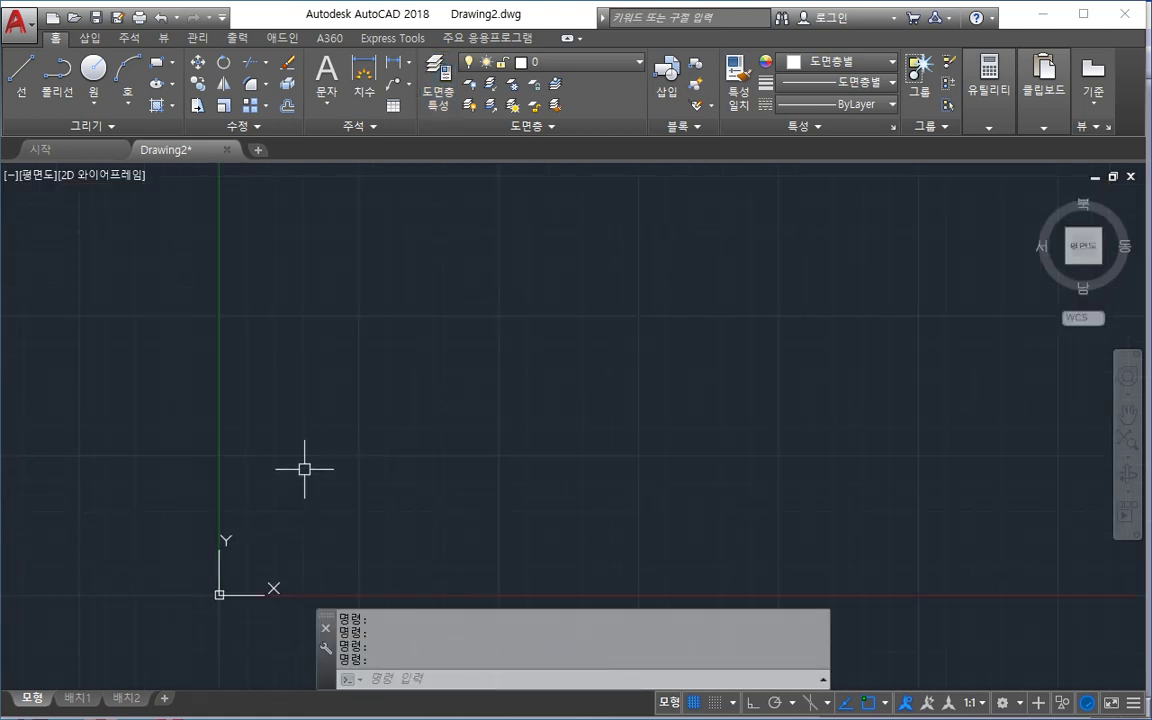
Step: Draw a rectangle with the REC command
middle_click_drag(303, 468, 378, 416)
type("rec")
key("Return")
left_click(341, 353)
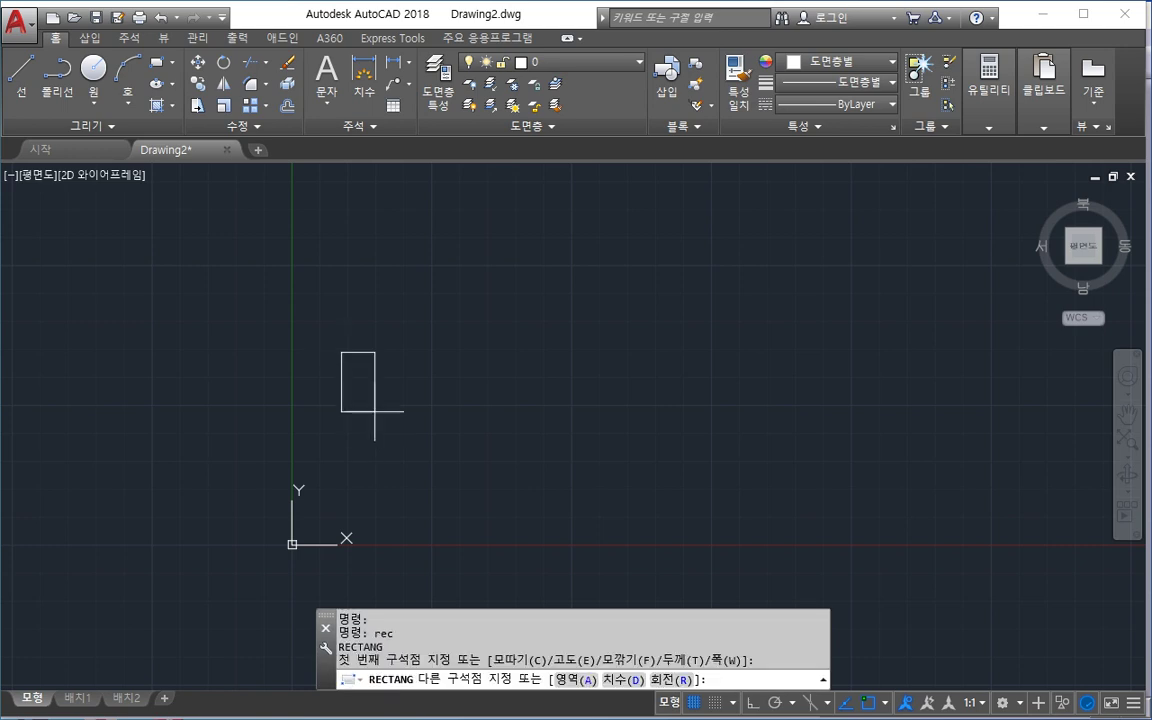
left_click(493, 481)
Step: Draw a circle to the right of the rectangle
middle_click_drag(531, 498, 450, 484)
type("c")
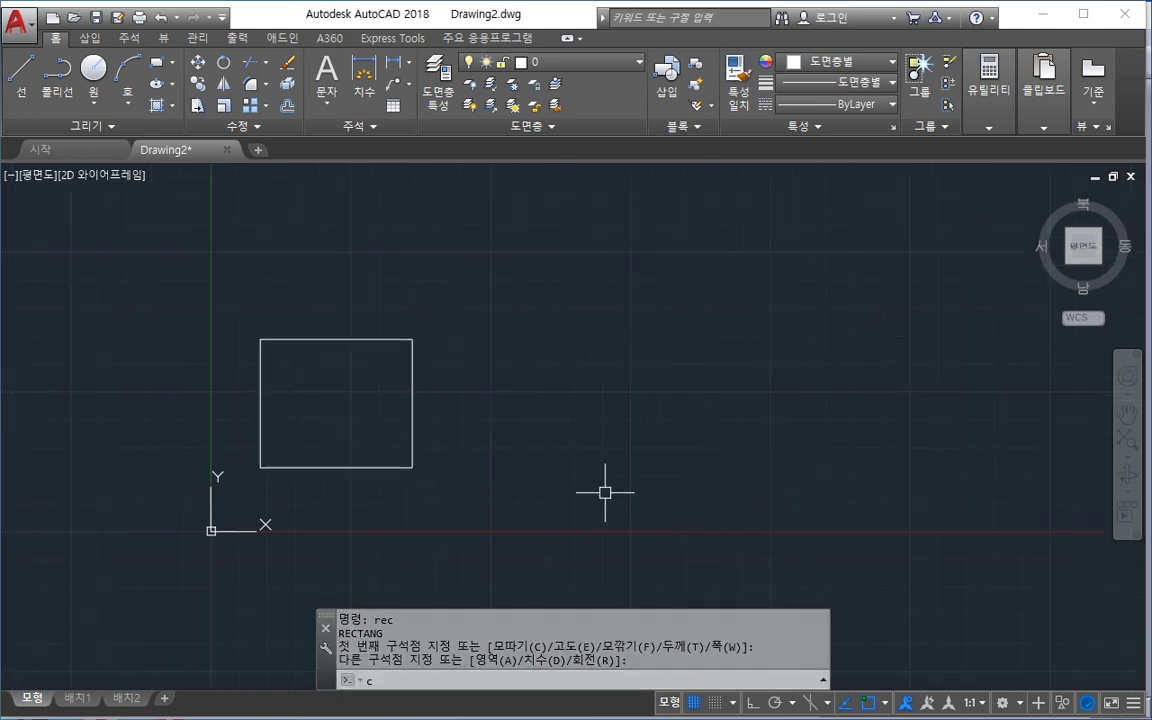
key("Return")
left_click(567, 395)
left_click(590, 467)
Step: Start a polyline right of the circle and place its first three vertices
middle_click_drag(676, 489, 549, 485)
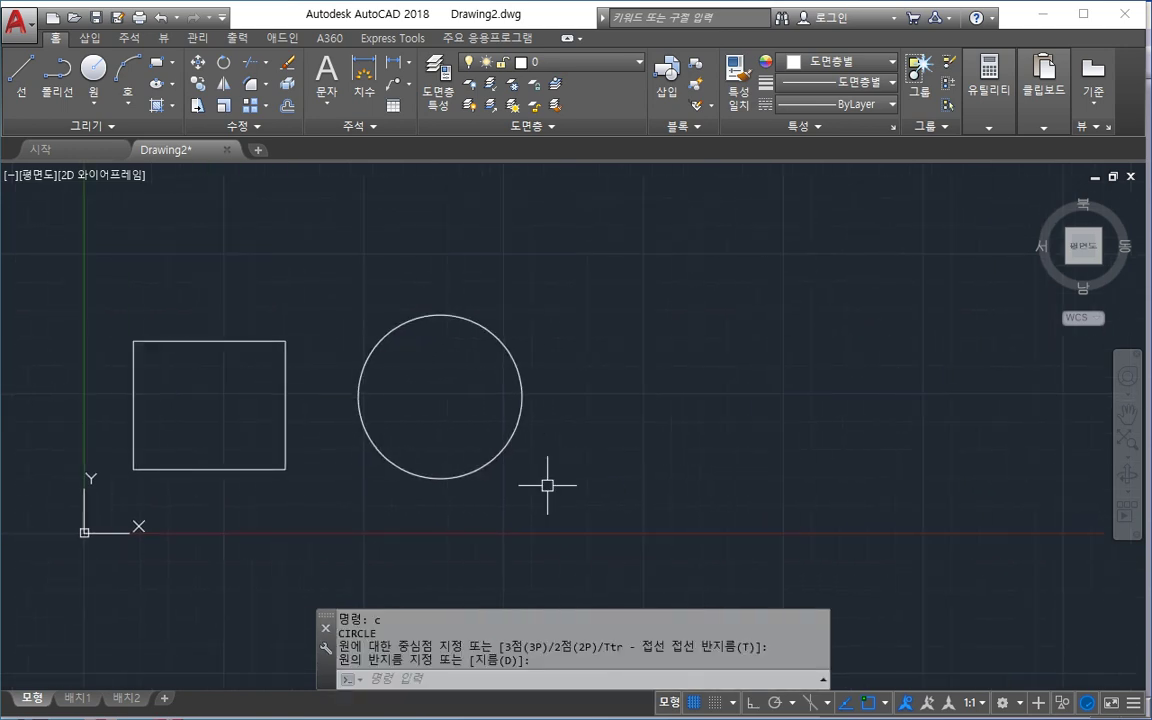
type("pol")
key("Return")
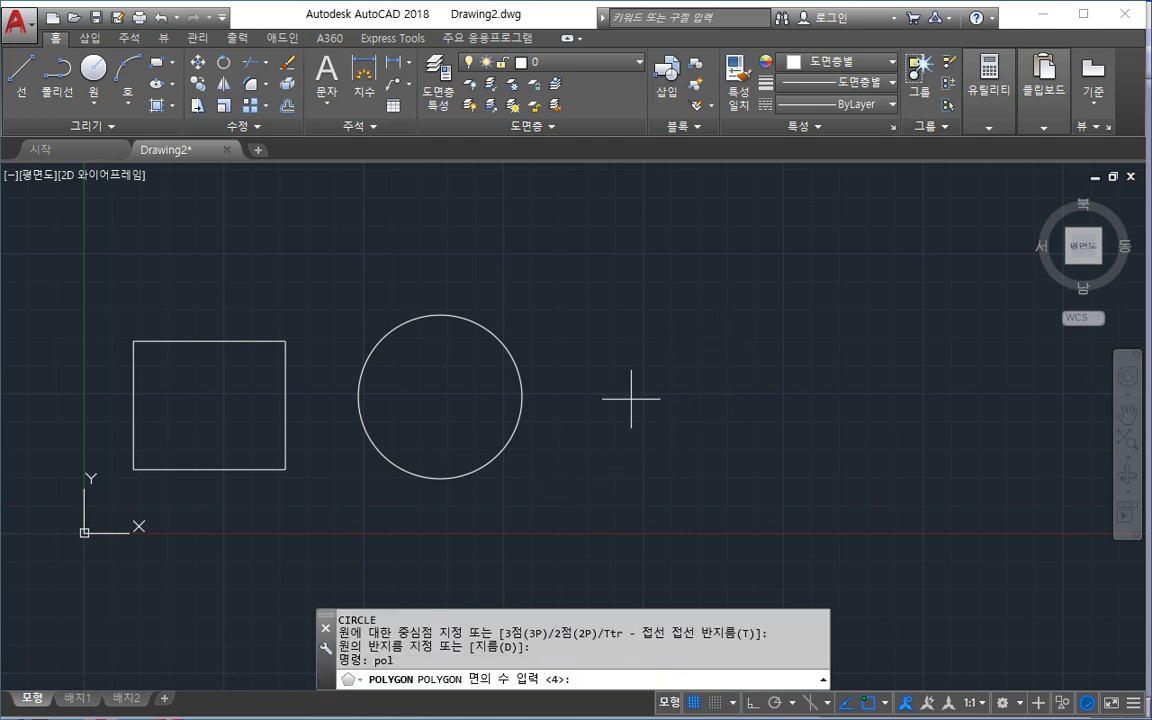
key("Escape")
key("Escape")
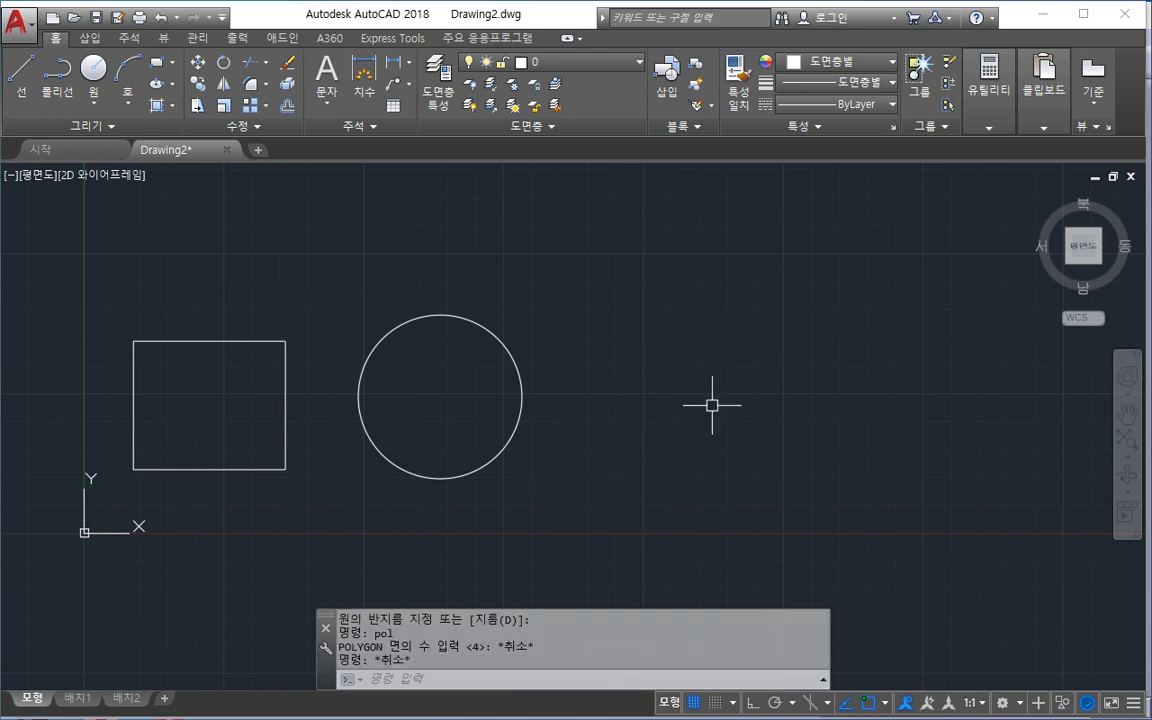
type("pl")
key("Return")
left_click(702, 325)
left_click(620, 405)
left_click(702, 511)
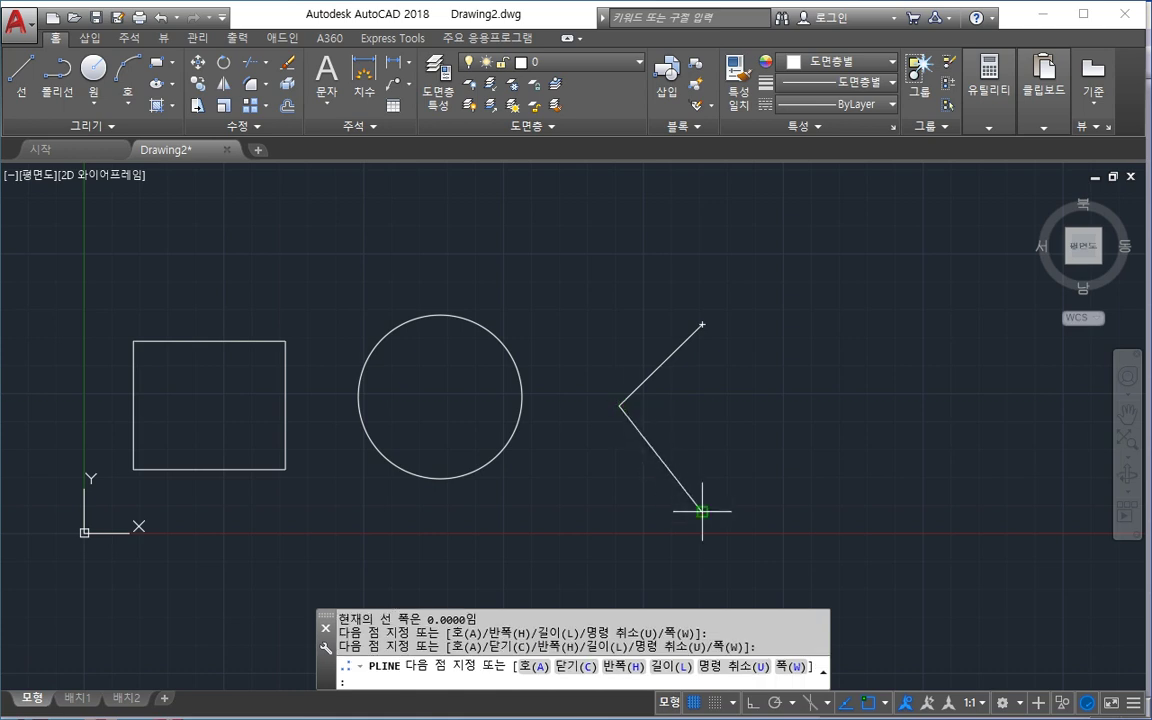
Step: Add the remaining vertices and close the polyline back at its start point
left_click(812, 451)
left_click(736, 419)
left_click(781, 348)
left_click(702, 325)
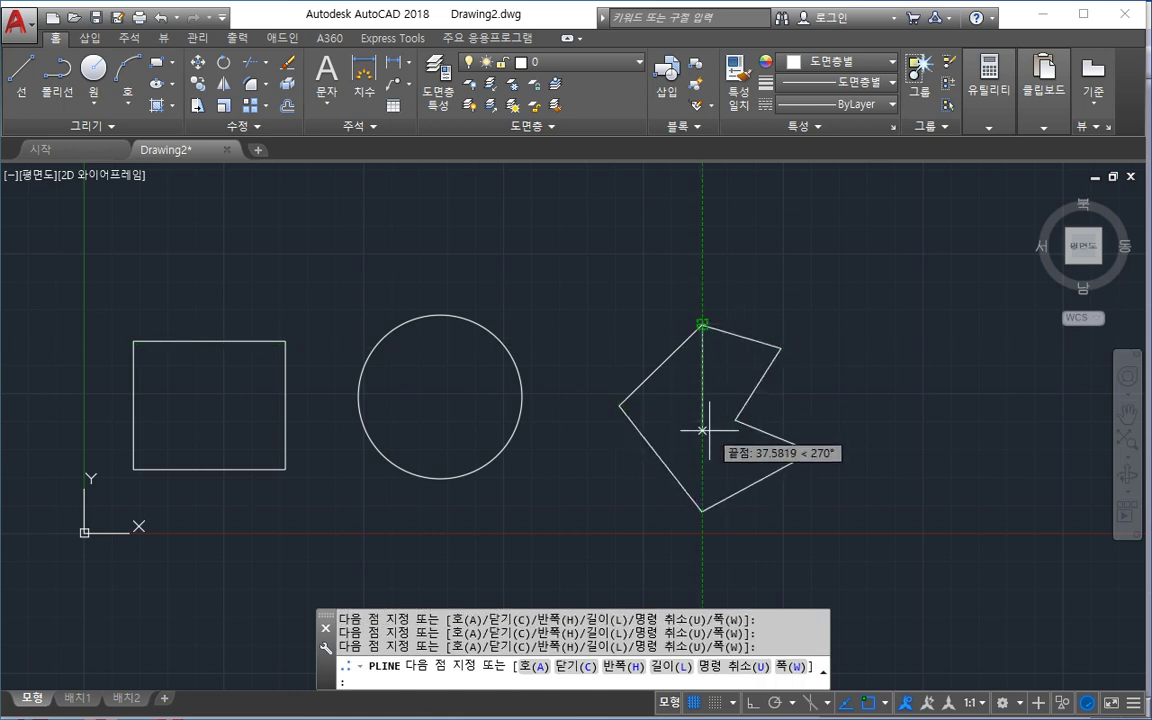
key("Escape")
mouse_move(524, 497)
middle_mouse_down()
mouse_move(614, 482)
mouse_move(537, 511)
middle_mouse_up()
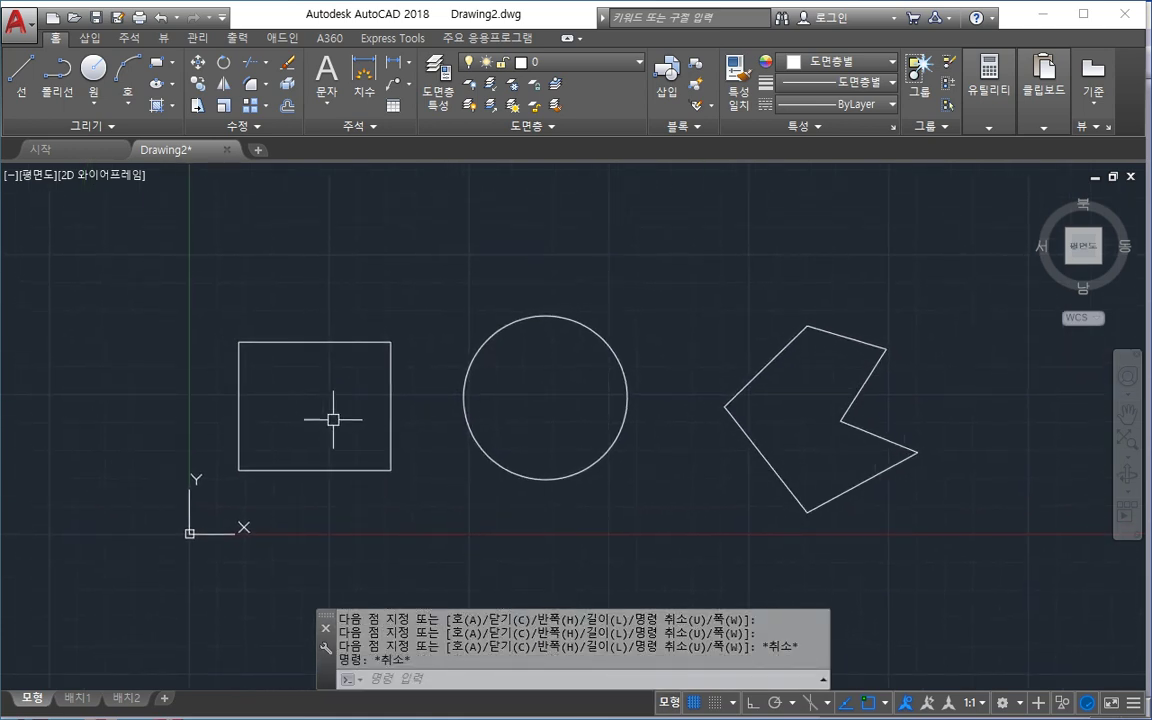
middle_click_drag(617, 468, 619, 483)
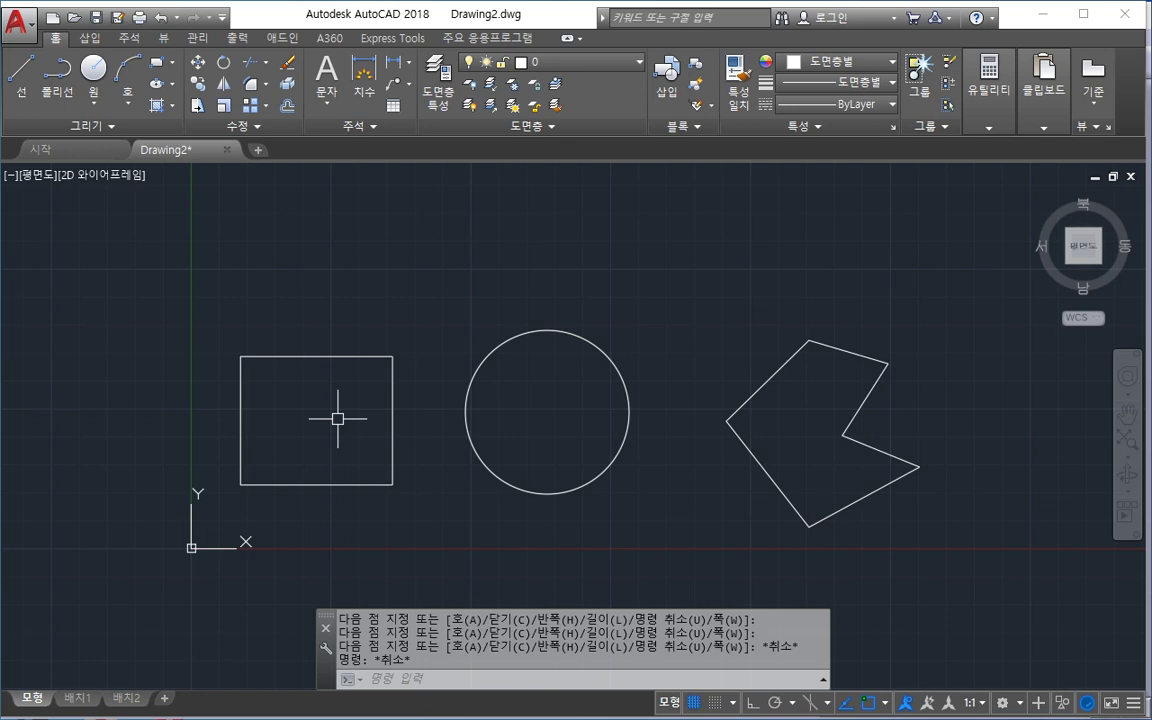
Step: Draw a rectangle overlapping the top of the square
type("ㅏ")
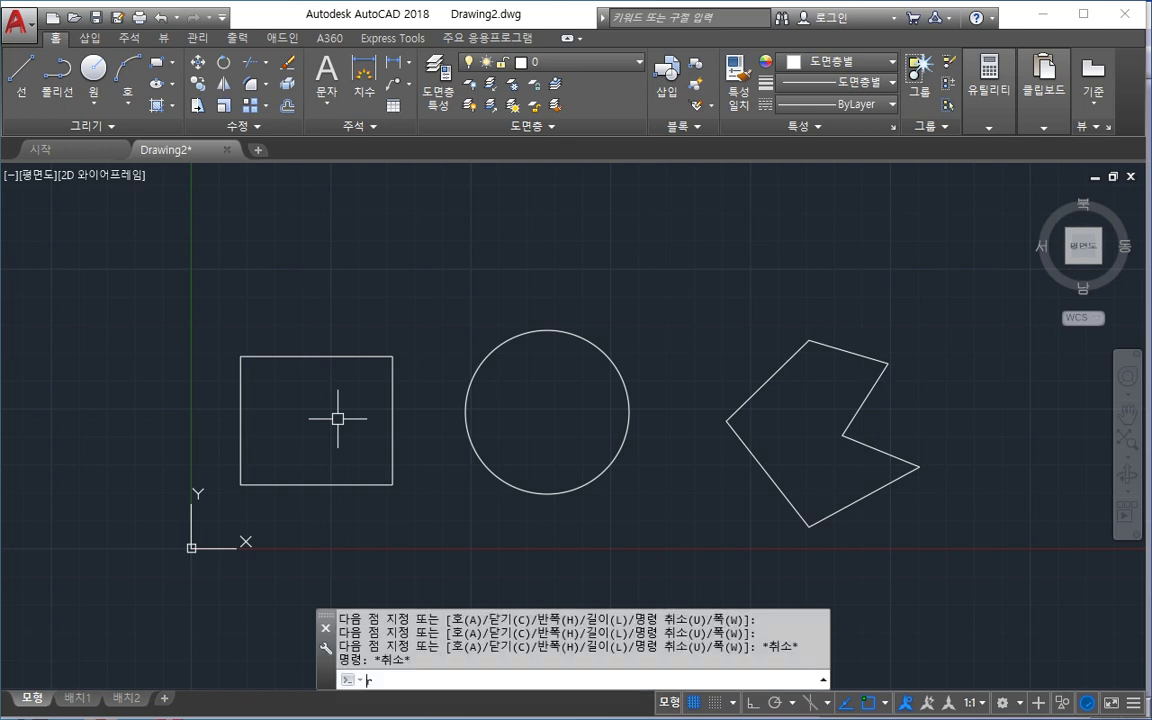
type("REC")
key("Return")
scroll(270, 399, "up", 2)
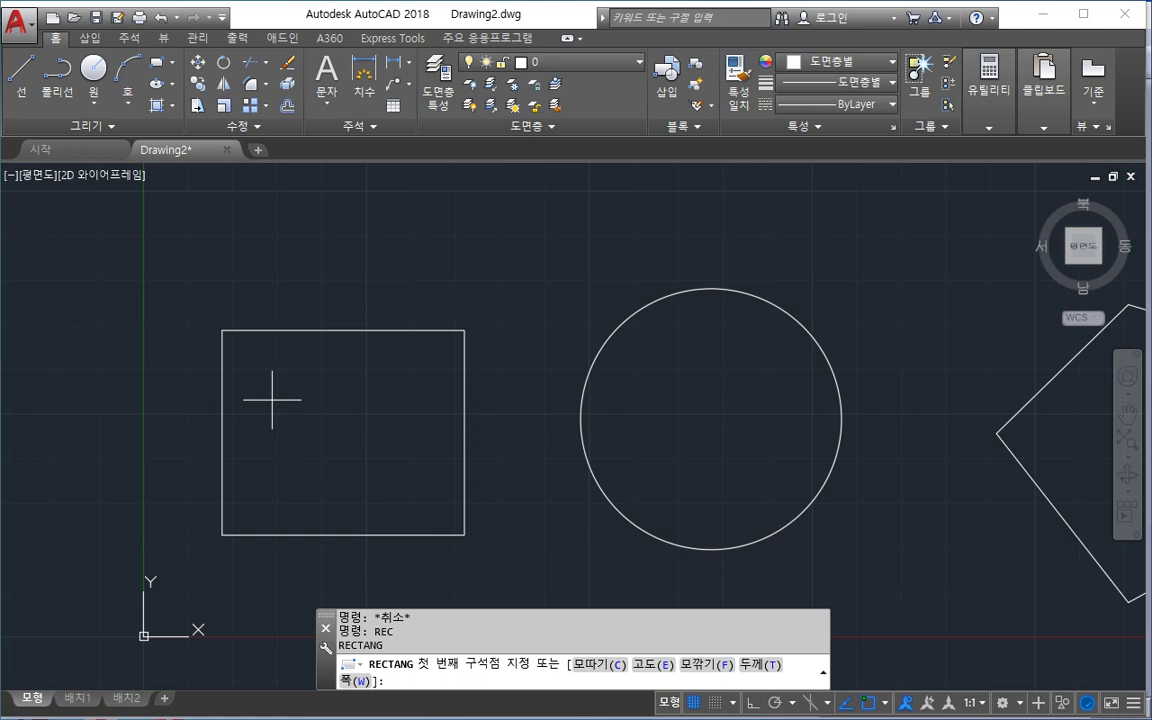
left_click(253, 305)
left_click(433, 363)
scroll(445, 380, "up", 2)
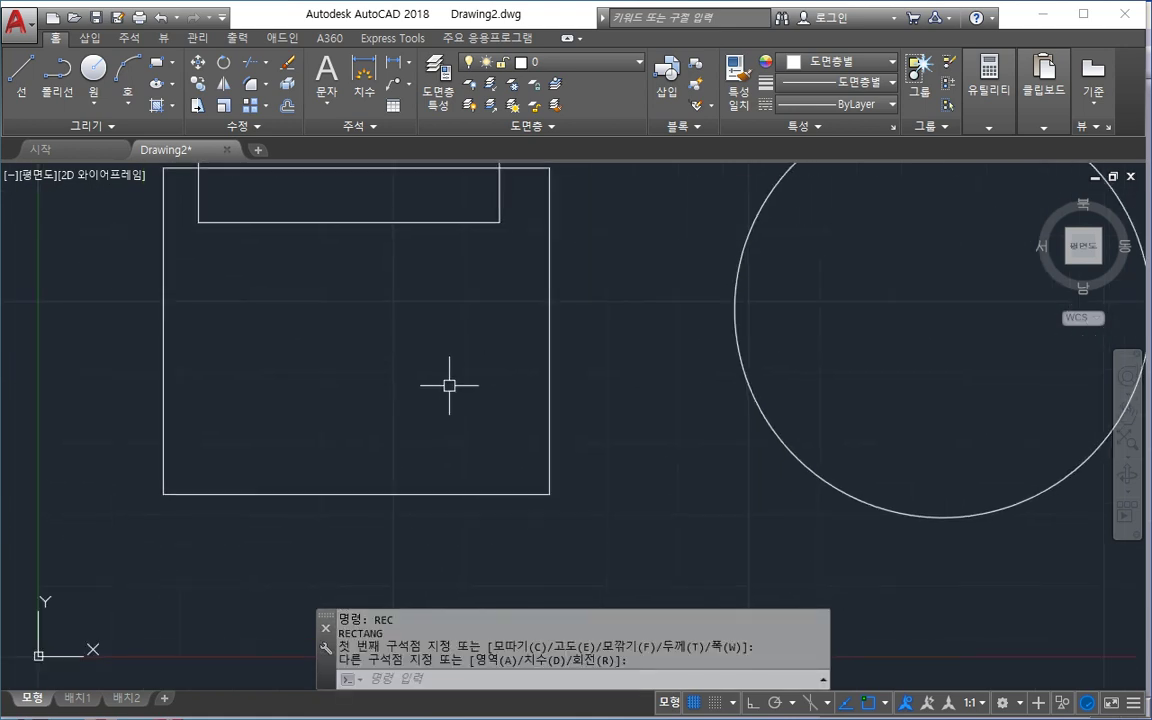
Step: Draw a wide rectangle across the square's bottom, then delete it
key("Return")
left_click(138, 426)
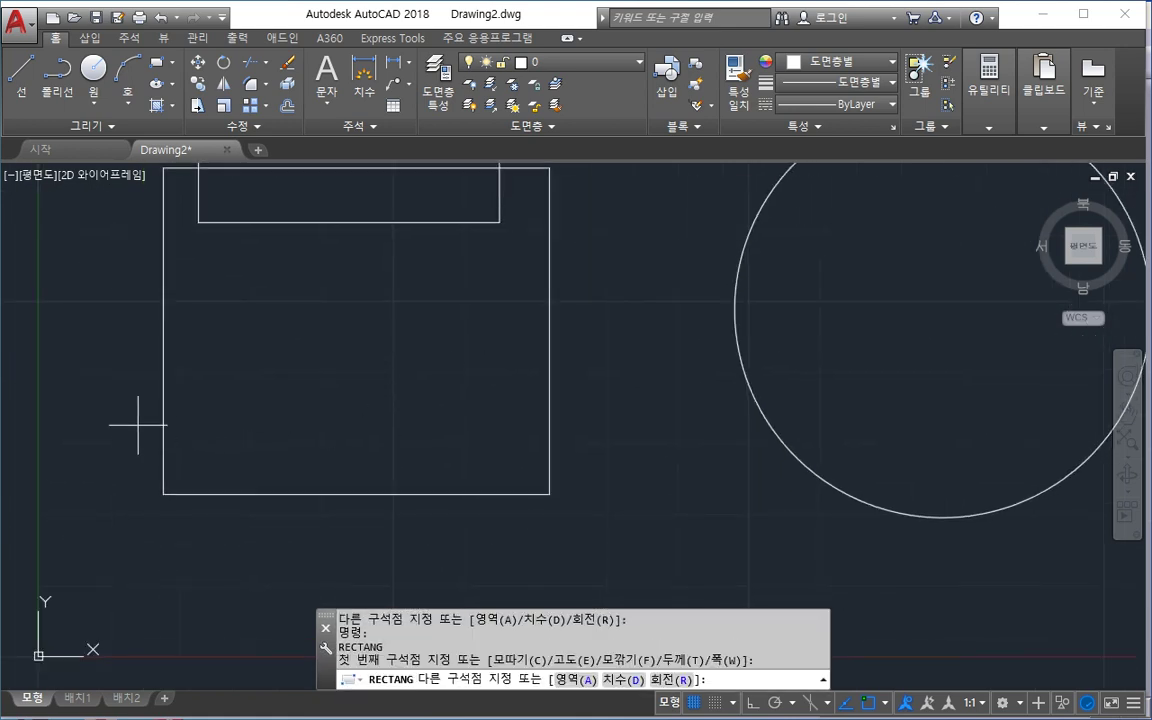
left_click(566, 528)
scroll(566, 528, "down", 2)
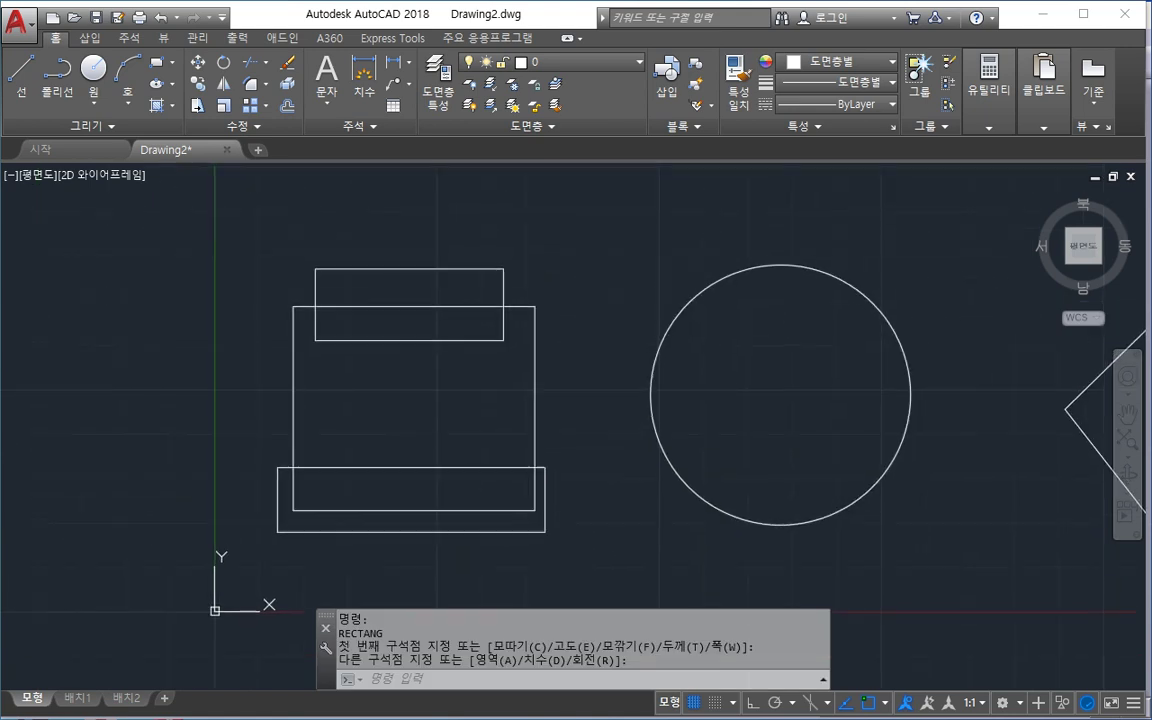
key("Escape")
key("Escape")
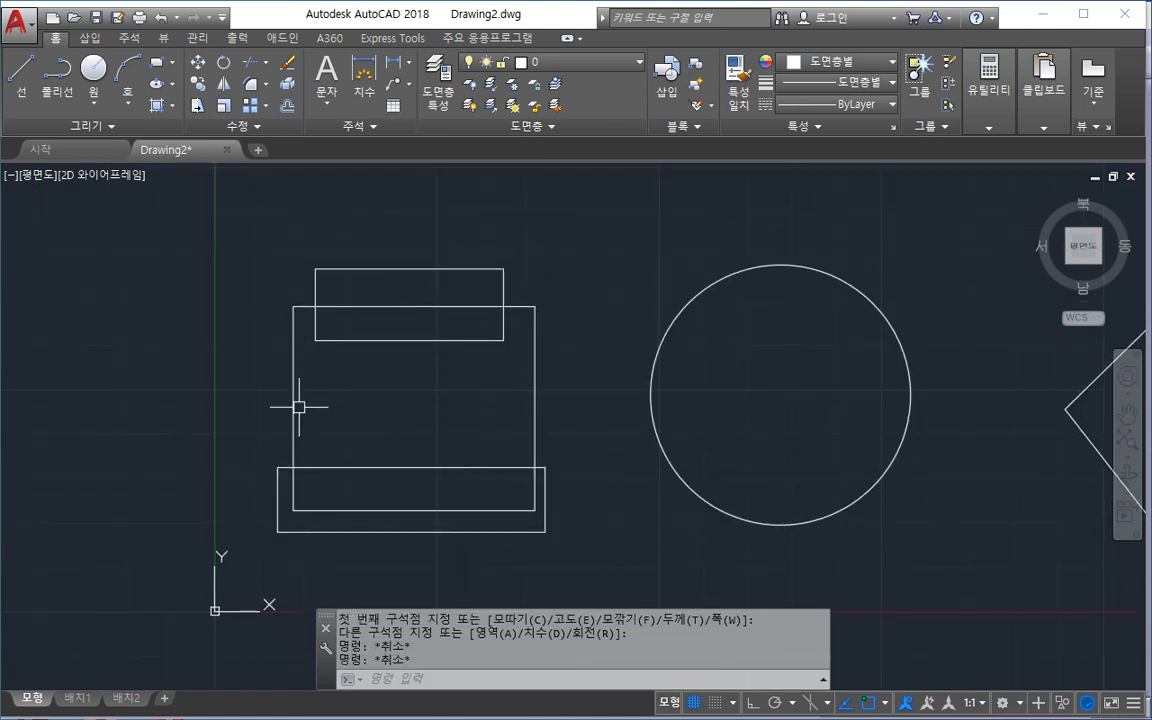
left_click(401, 467)
key("Delete")
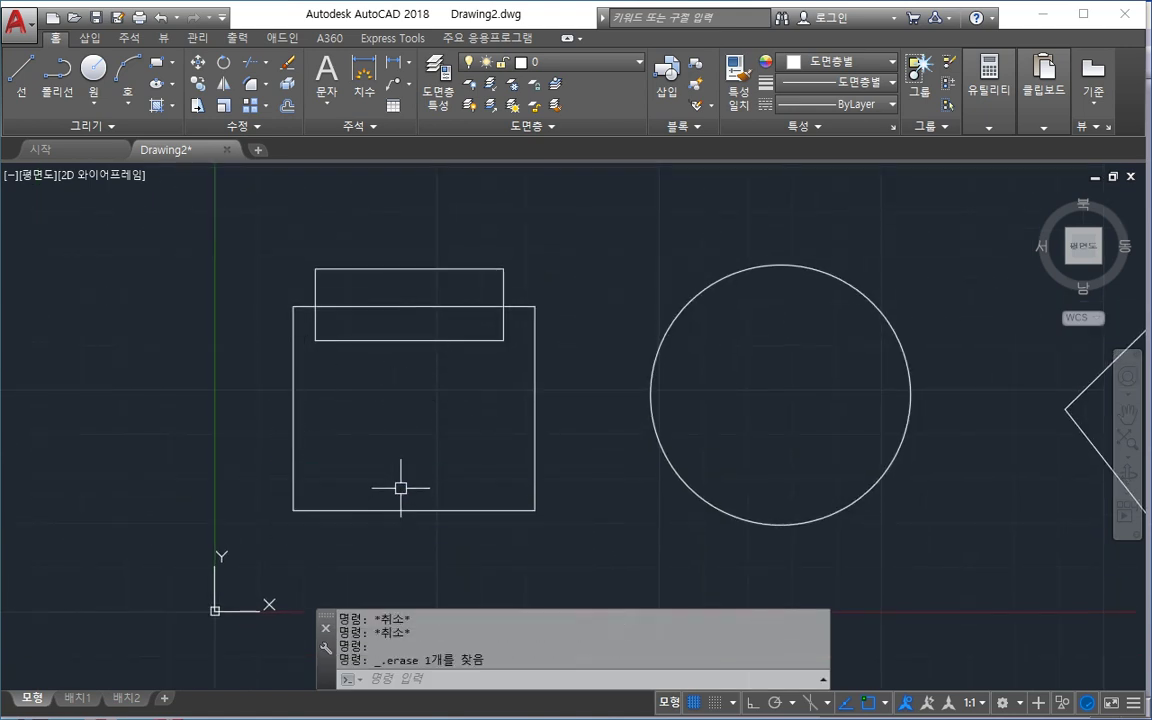
Step: Draw a narrower rectangle across the square's bottom and a small one at its lower-right corner
type("rec")
key("Return")
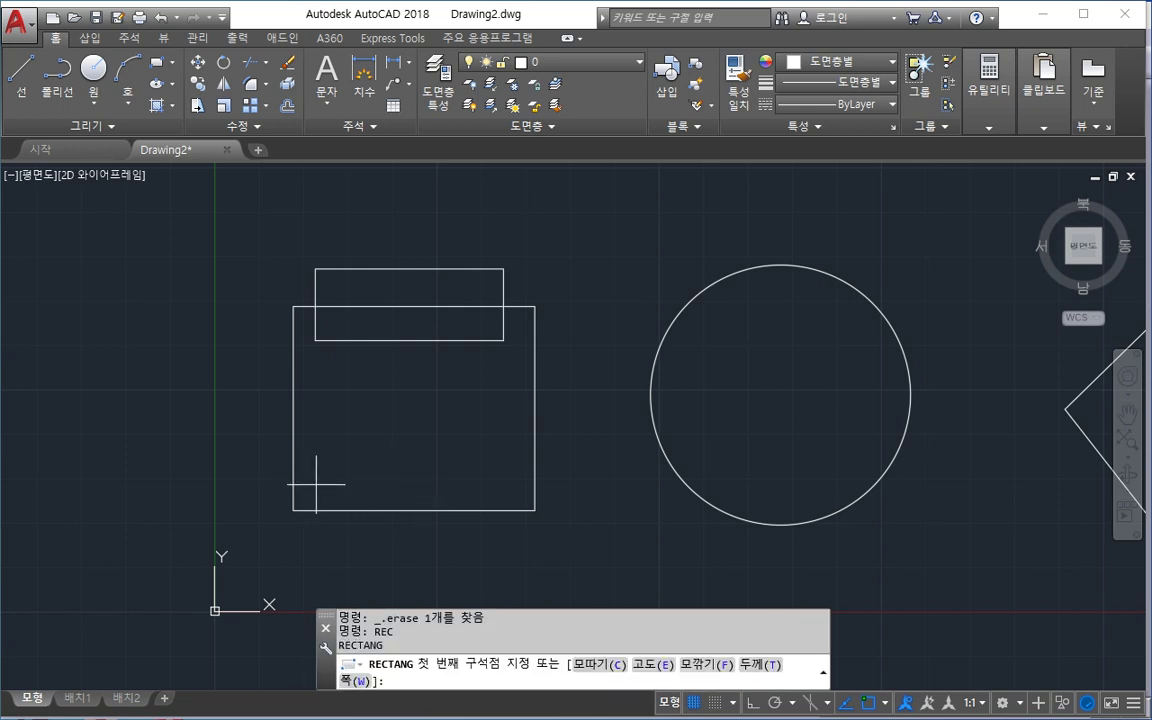
left_click(316, 485)
left_click(494, 540)
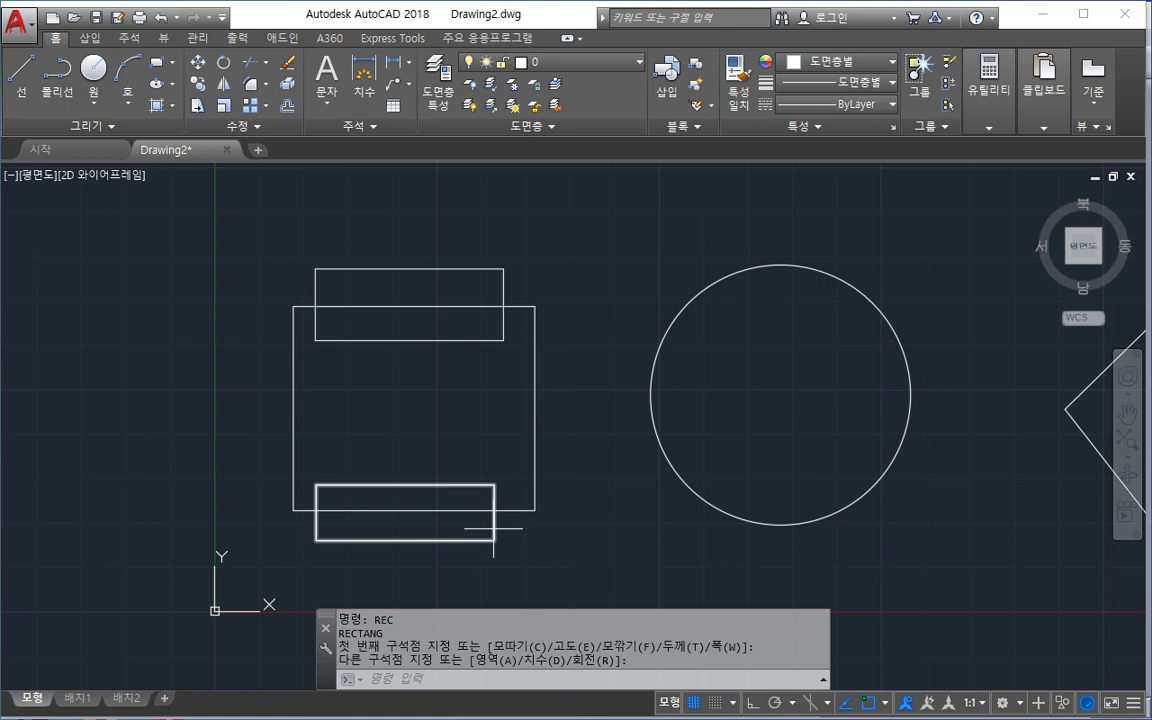
left_click(468, 427)
left_click(553, 524)
key("Return")
key("Escape")
Step: Window-select all the rectangles
middle_click_drag(620, 542, 467, 524)
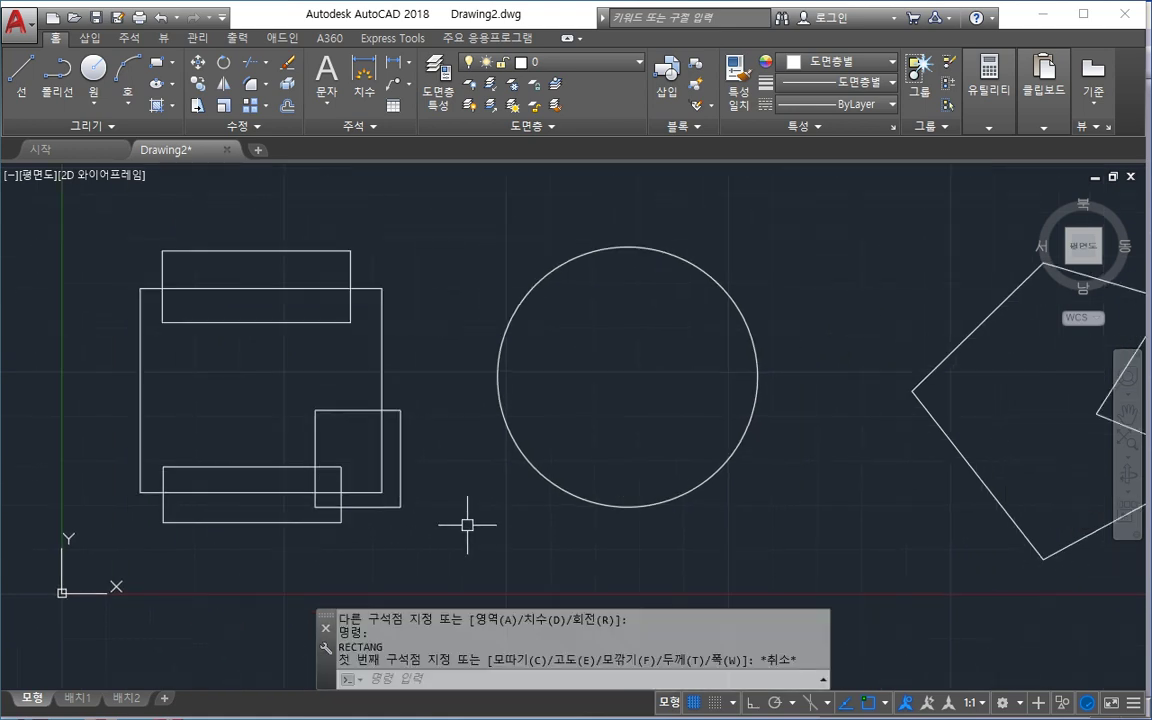
scroll(467, 524, "down", 3)
middle_click_drag(411, 496, 366, 463)
left_click(360, 496)
left_click(170, 300)
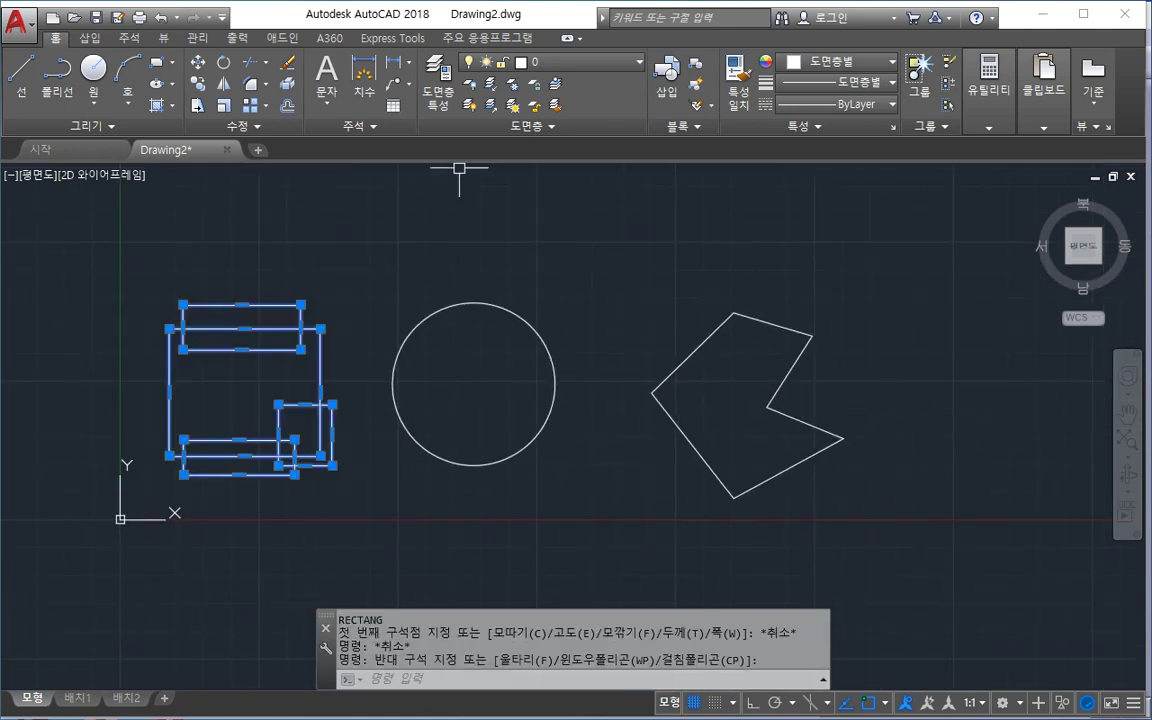
Step: Put the rectangles on layer Test1 and the circle on layer Test2
left_click(578, 63)
left_click(505, 95)
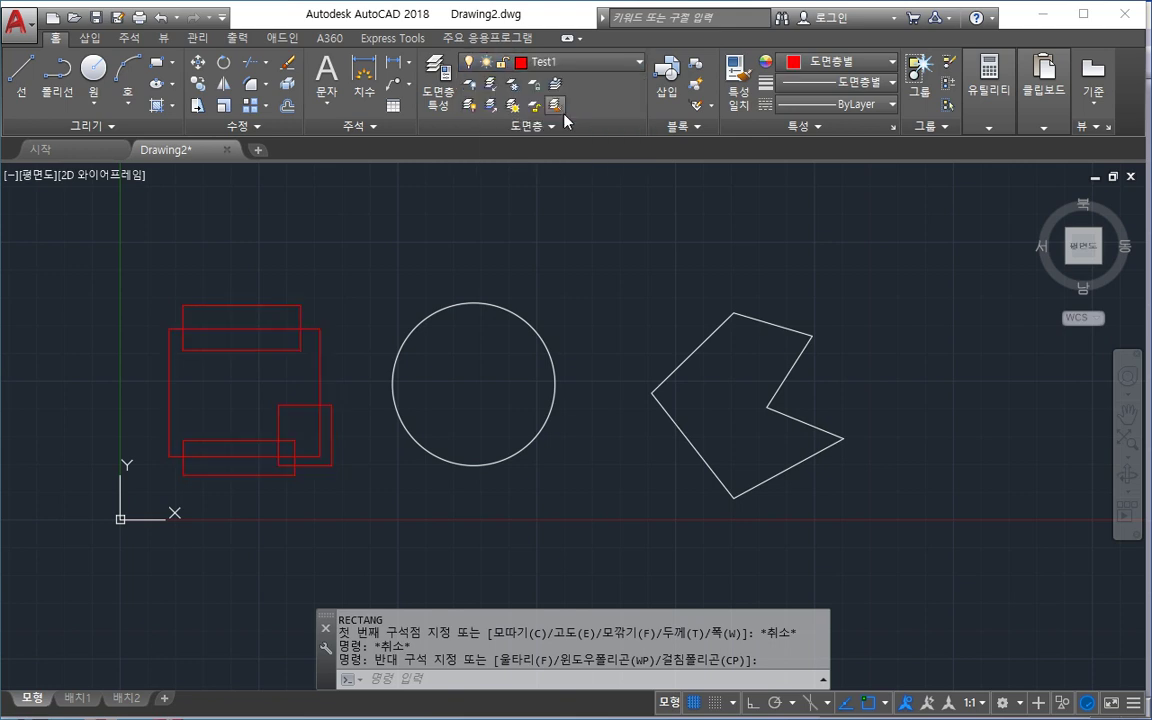
key("Escape")
left_click(578, 486)
left_click(516, 384)
left_click(578, 63)
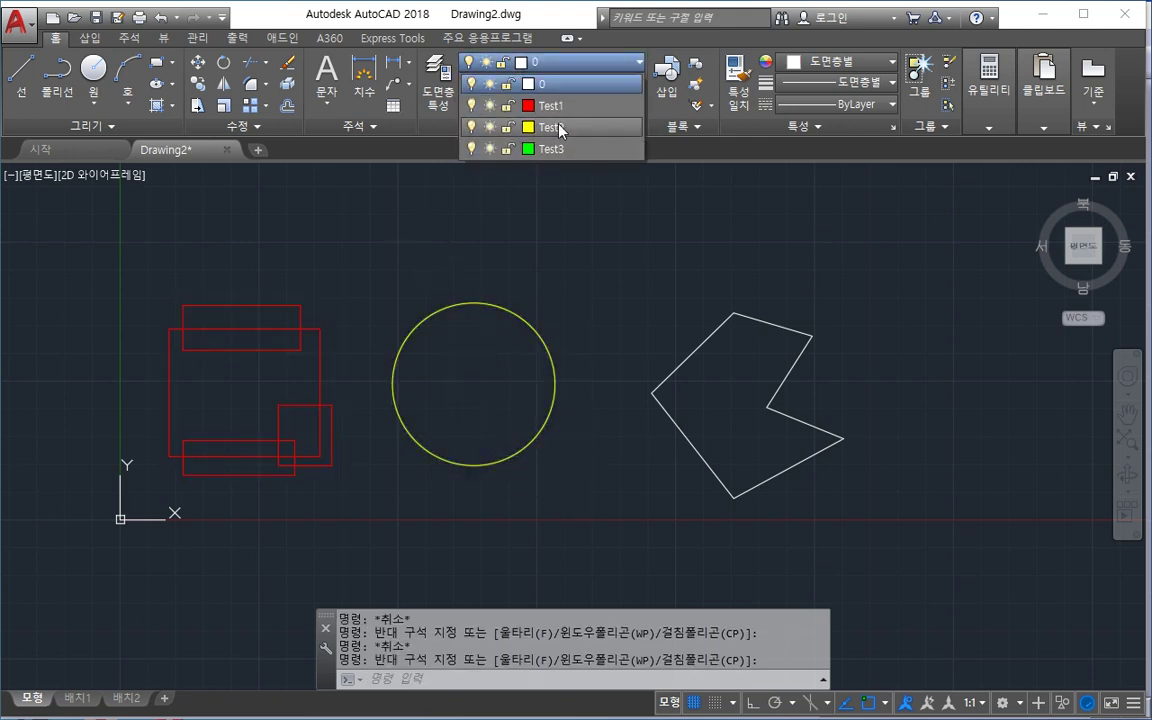
left_click(560, 130)
Step: Put the polygon on layer Test3
left_click(771, 475)
left_click(682, 305)
left_click(583, 68)
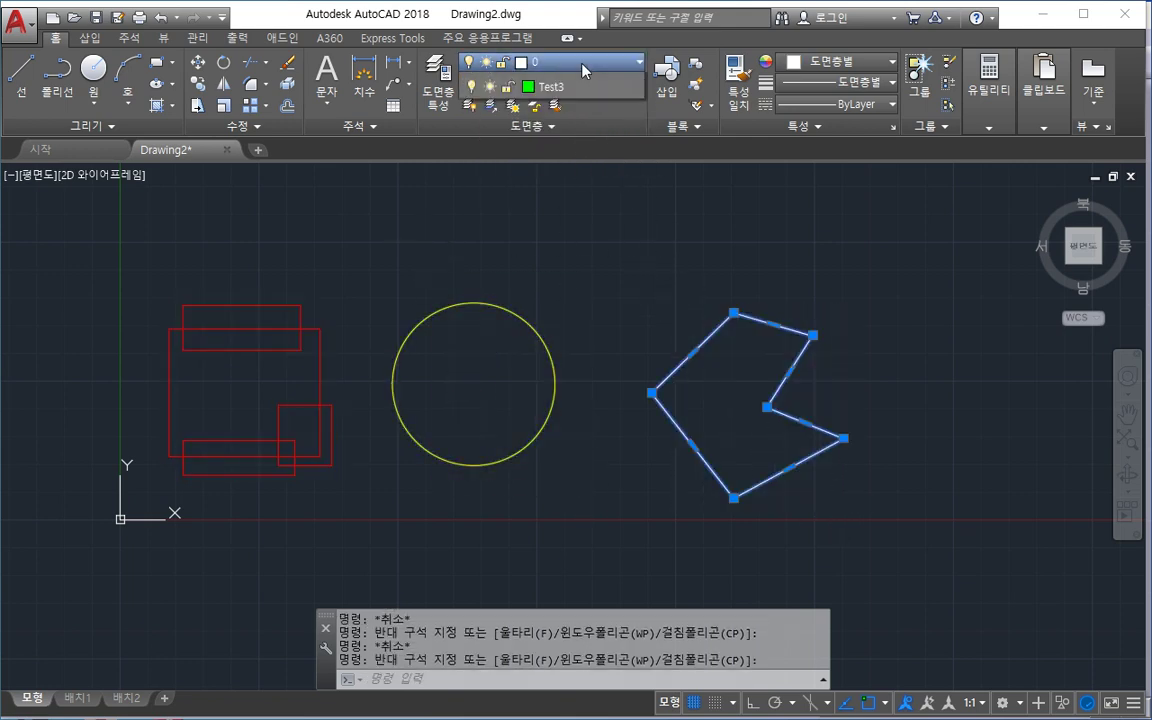
left_click(545, 149)
key("Escape")
Step: Move the circle slightly to the right with the M (Move) command
middle_click_drag(621, 468, 685, 465)
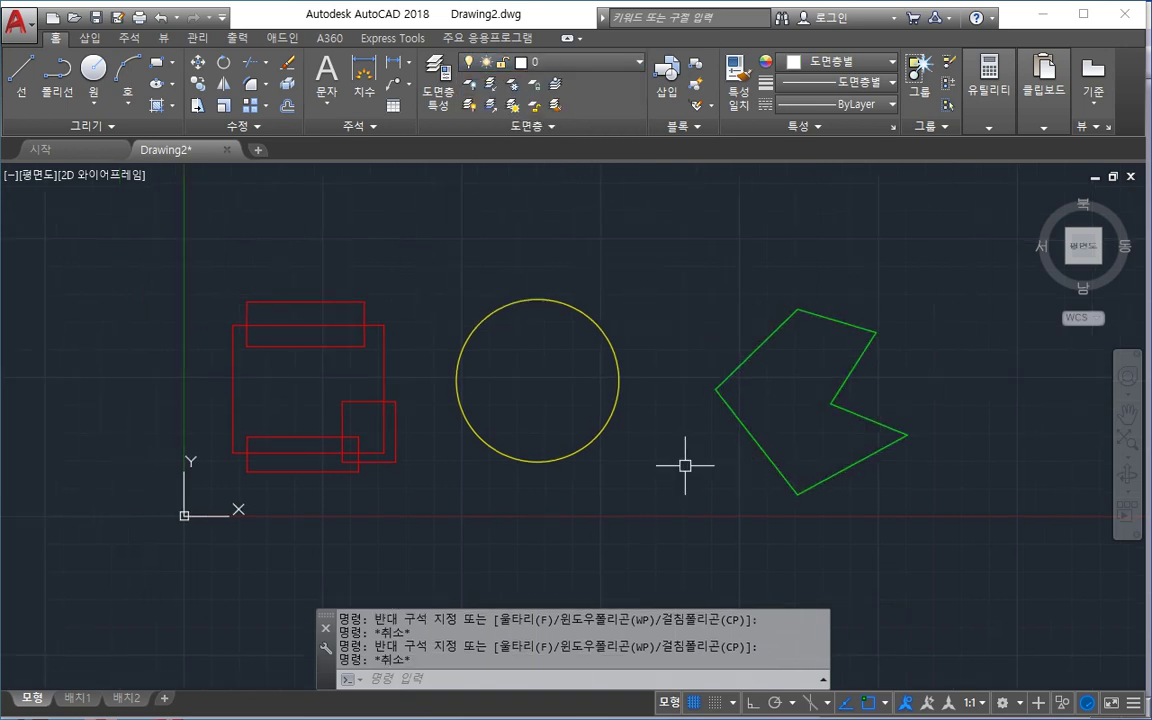
type("m")
key("Return")
left_click(642, 440)
left_click(410, 268)
key("Return")
left_click(543, 393)
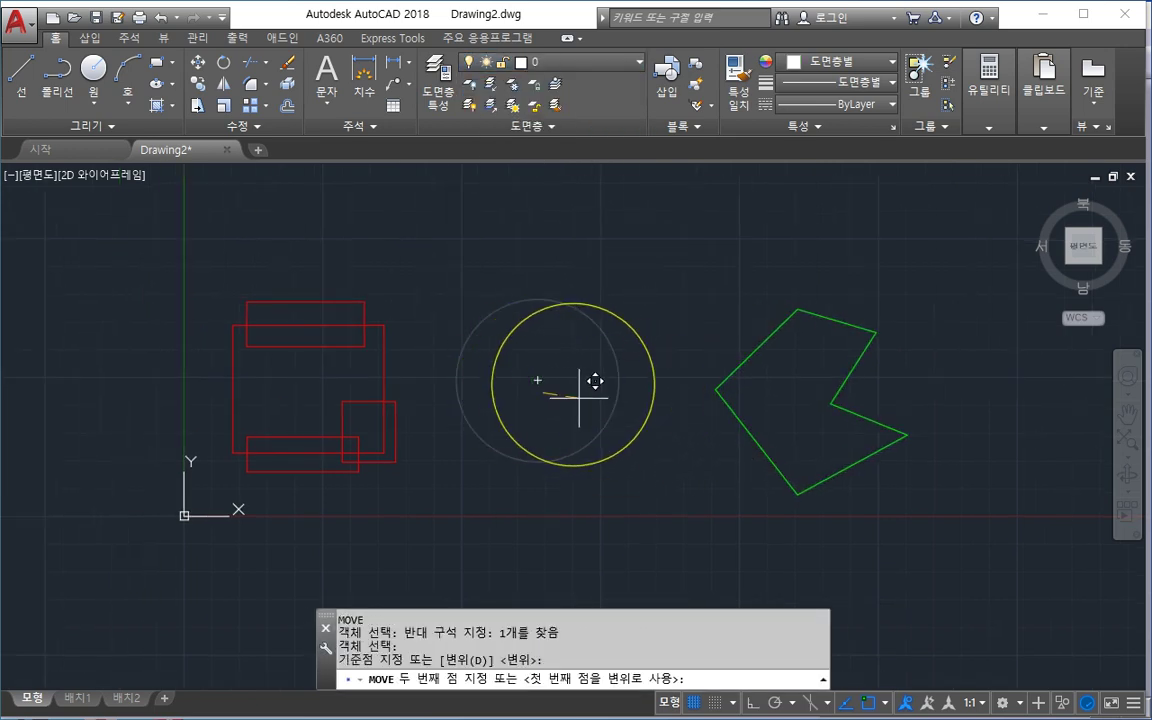
left_click(571, 388)
key("Escape")
key("Escape")
Step: Recenter the view on the shapes and bring up the Layer Properties Manager
middle_click_drag(442, 463, 629, 488)
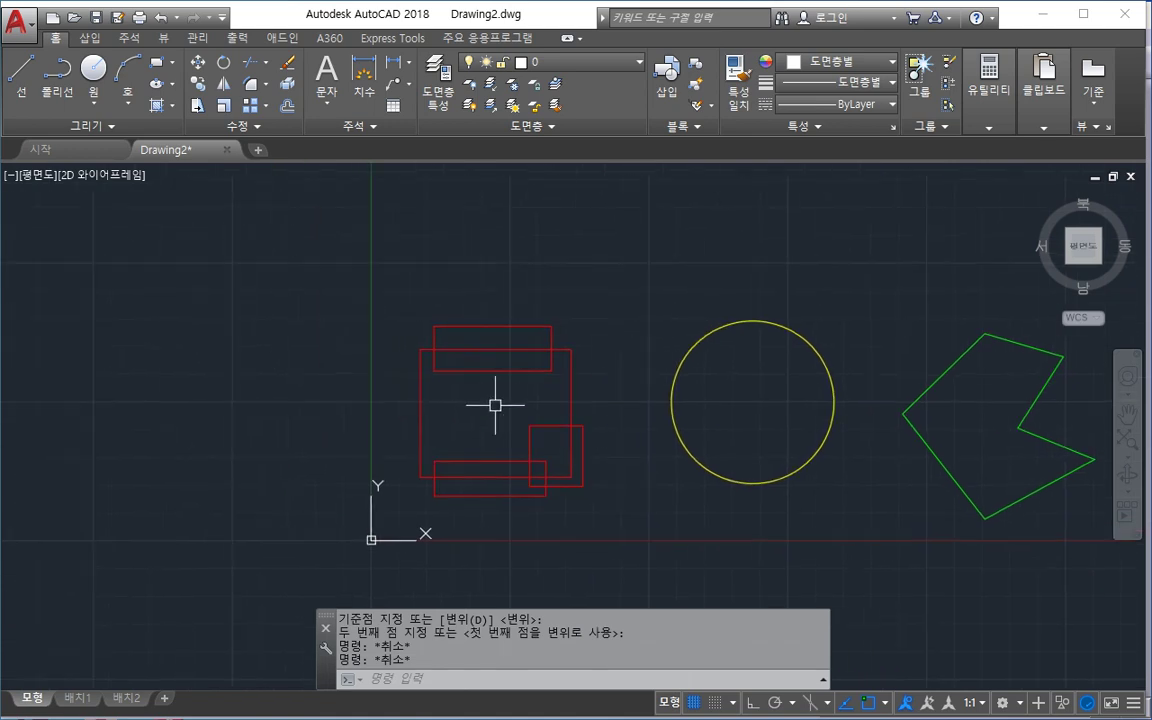
scroll(495, 405, "up", 2)
middle_click_drag(498, 343, 431, 321)
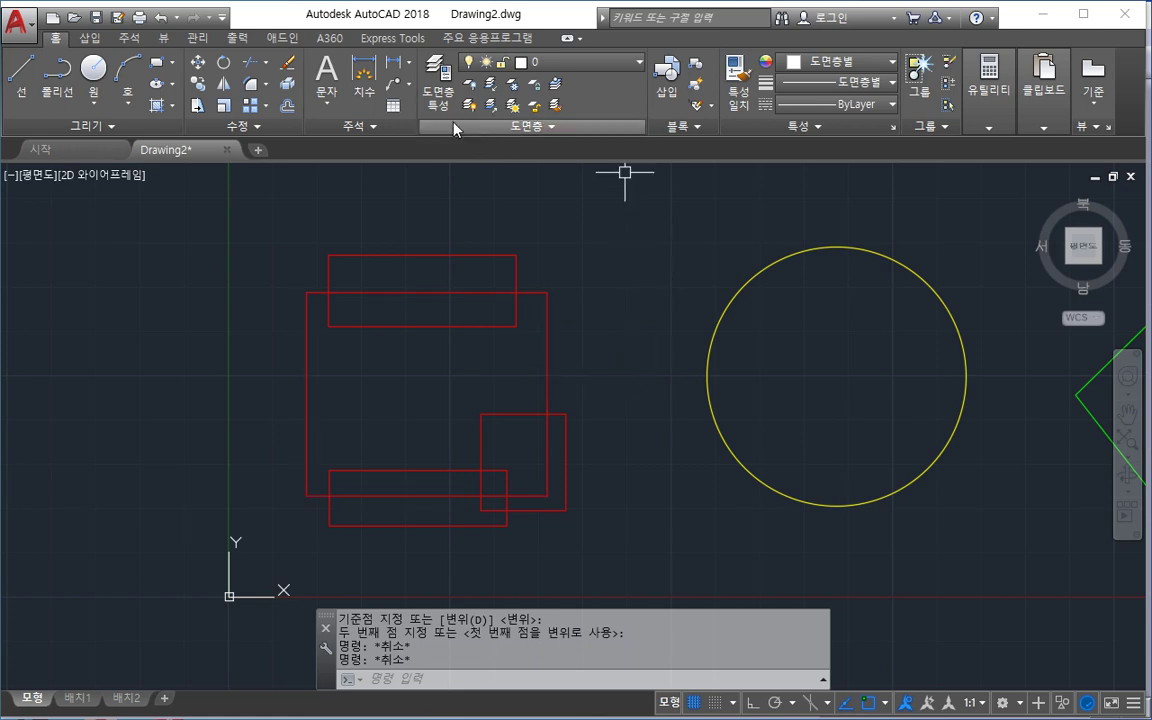
left_click(442, 98)
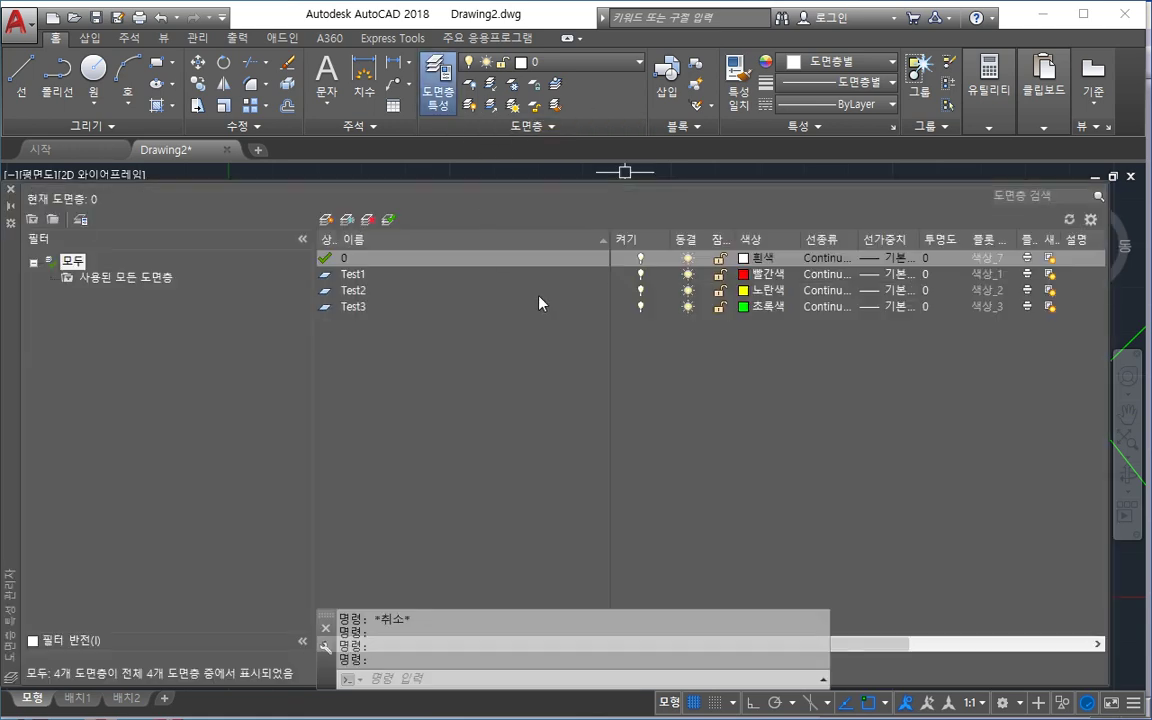
Step: Create a new layer named Pad, colour it magenta, and close the layer manager
left_click(327, 220)
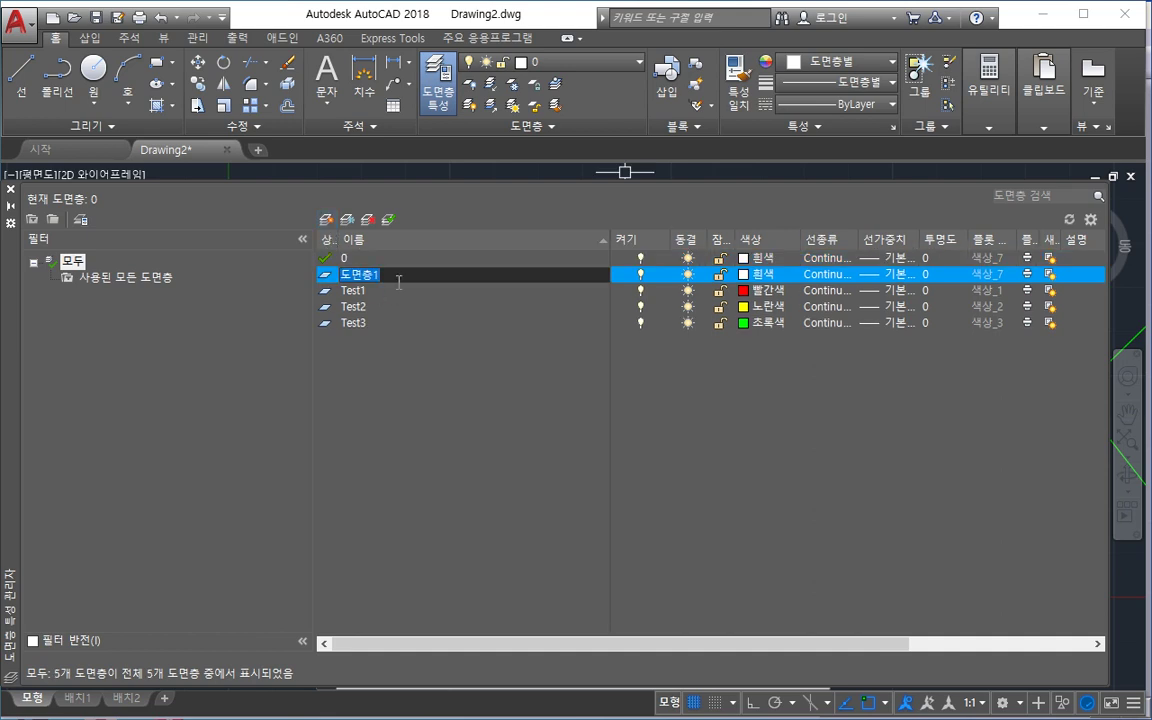
type("Pad")
key("Return")
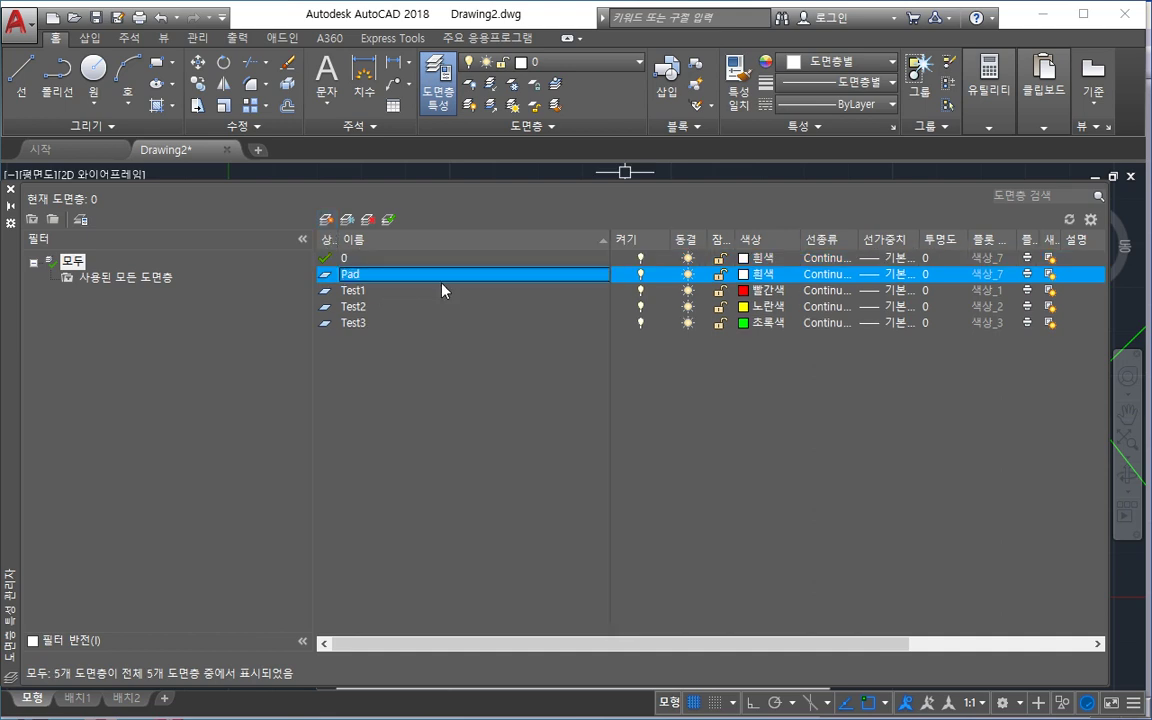
left_click(746, 274)
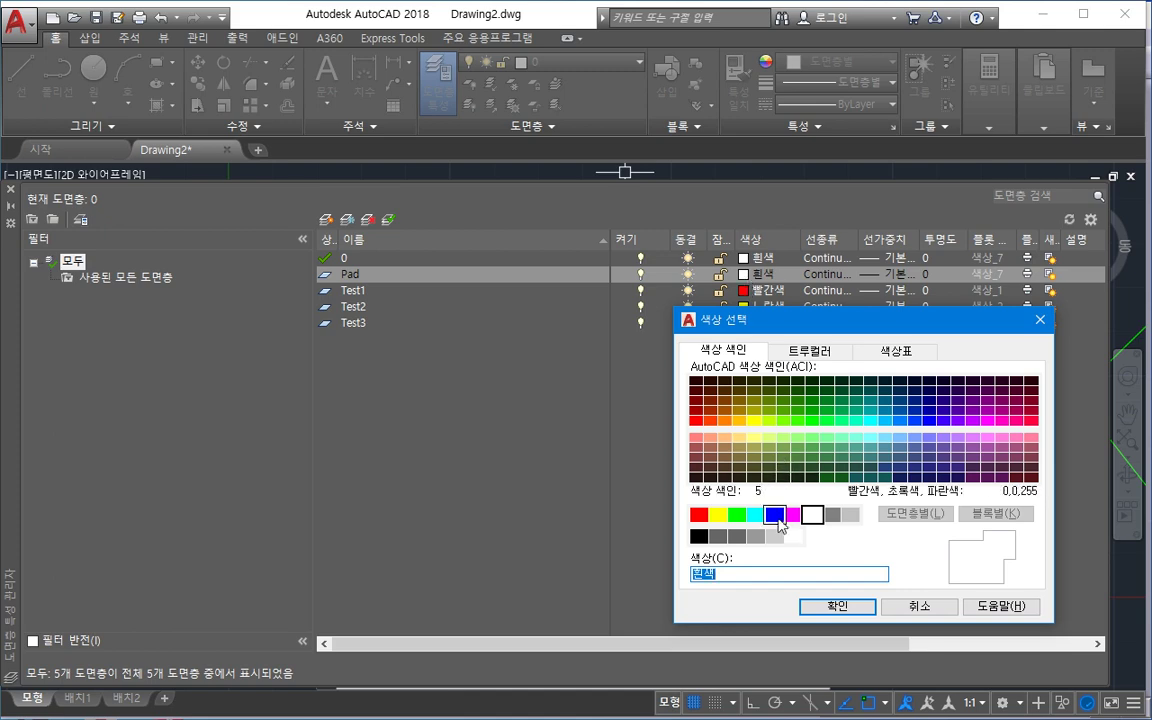
left_click(796, 512)
left_click(829, 601)
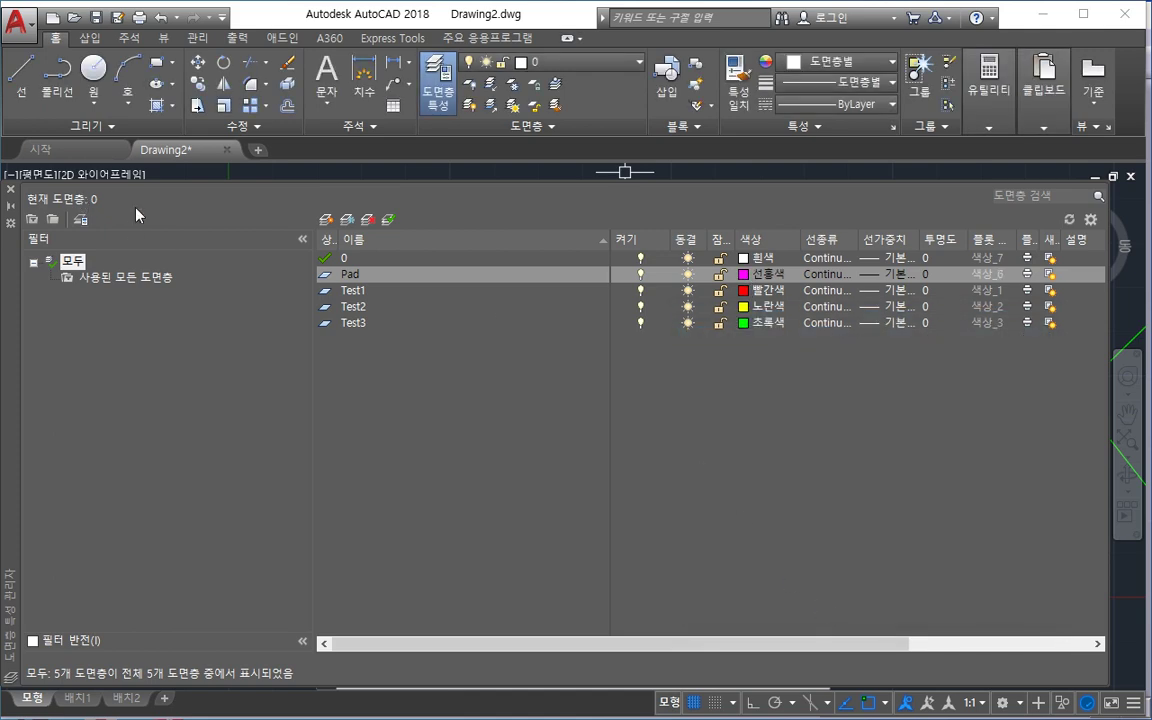
left_click(11, 188)
Step: Fill the square's inner region with a solid orange hatch
type("h")
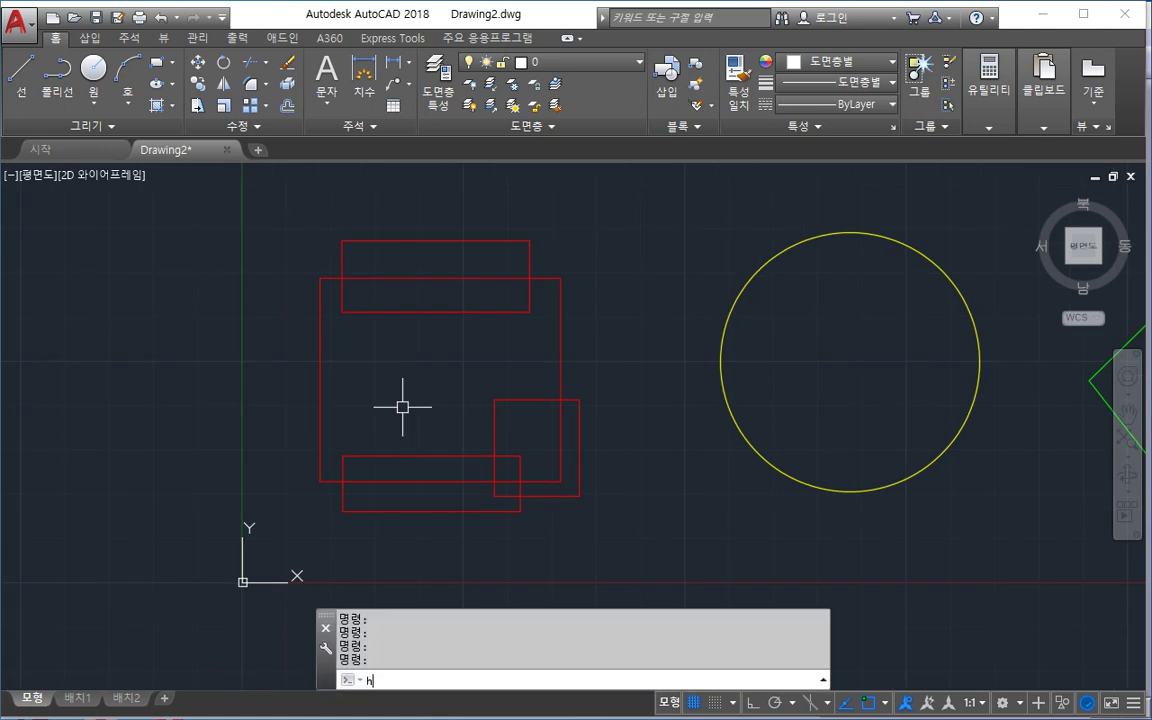
key("Return")
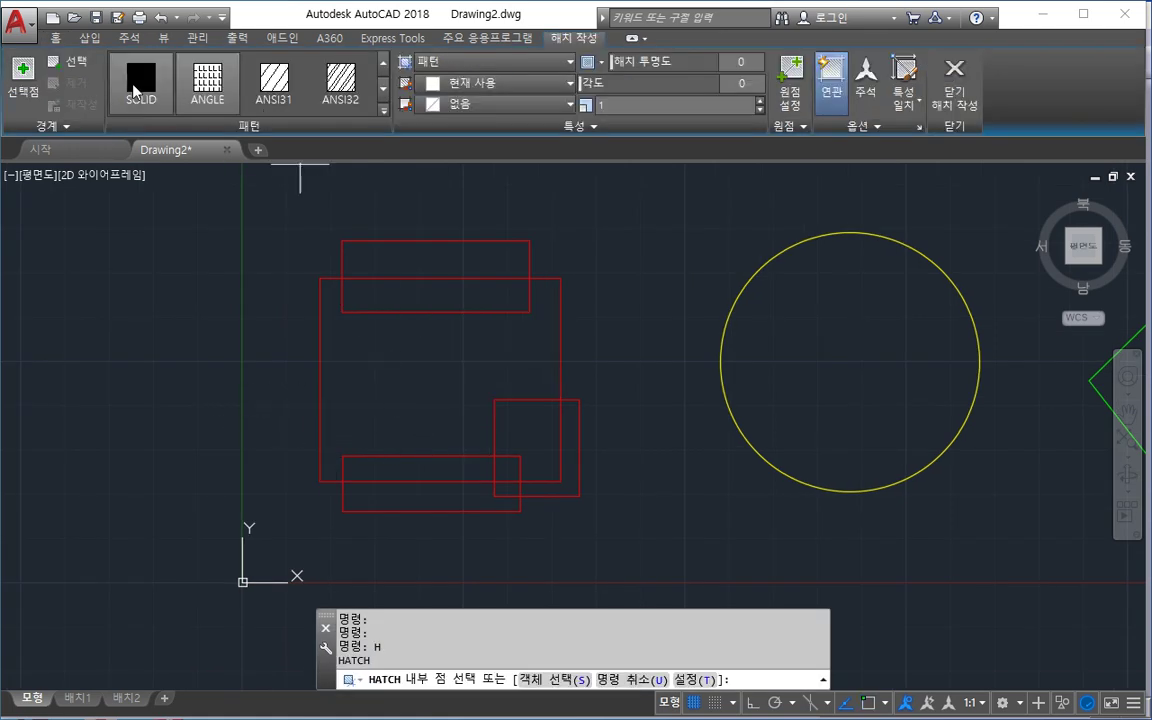
left_click(136, 90)
left_click(470, 83)
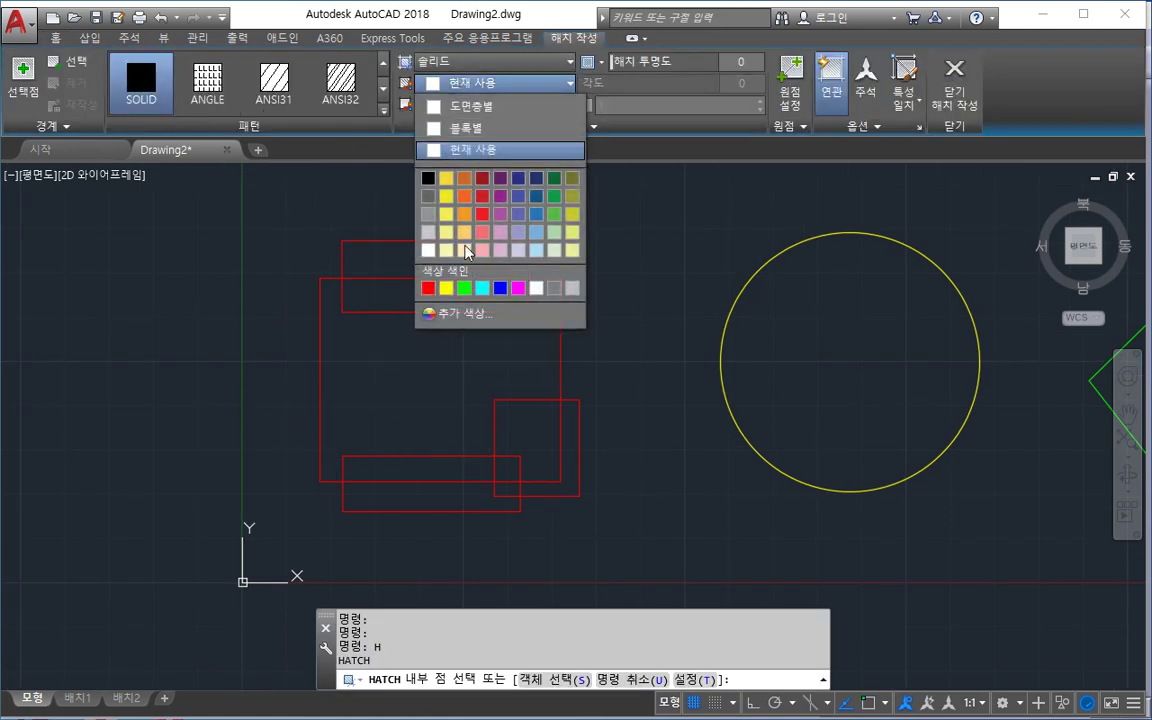
left_click(465, 215)
left_click(419, 378)
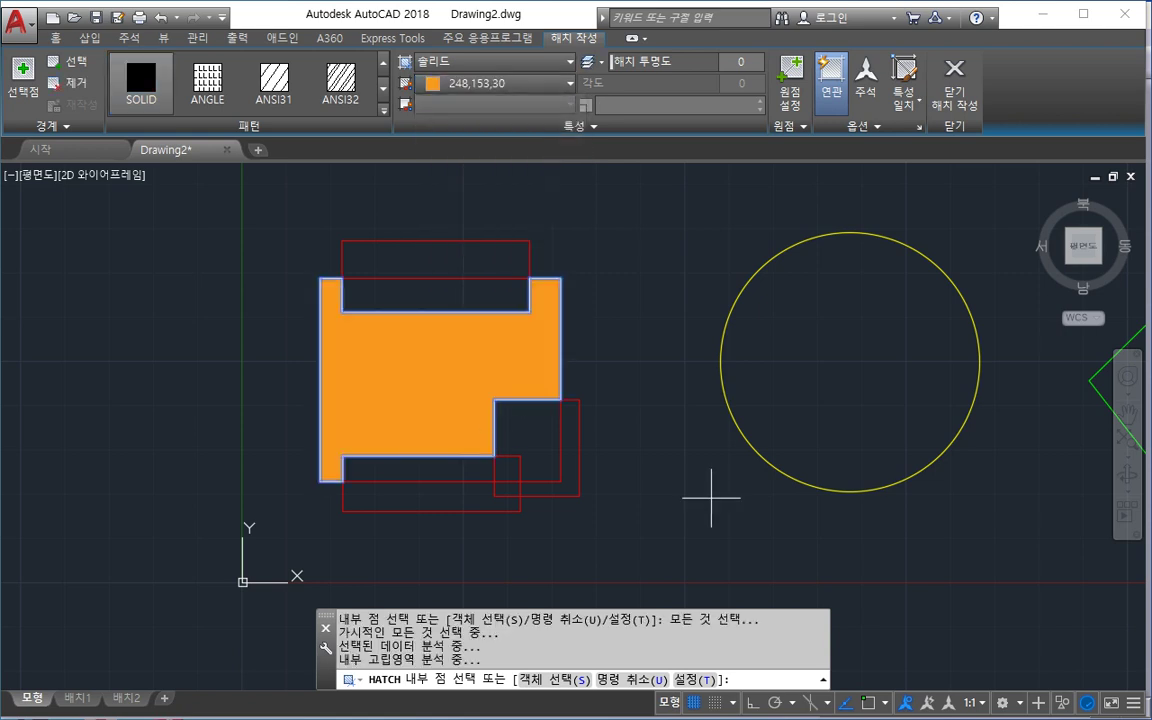
key("Return")
Step: Recreate the hatch boundary as a region, re-associate it, then delete the orange hatch
left_click(437, 404)
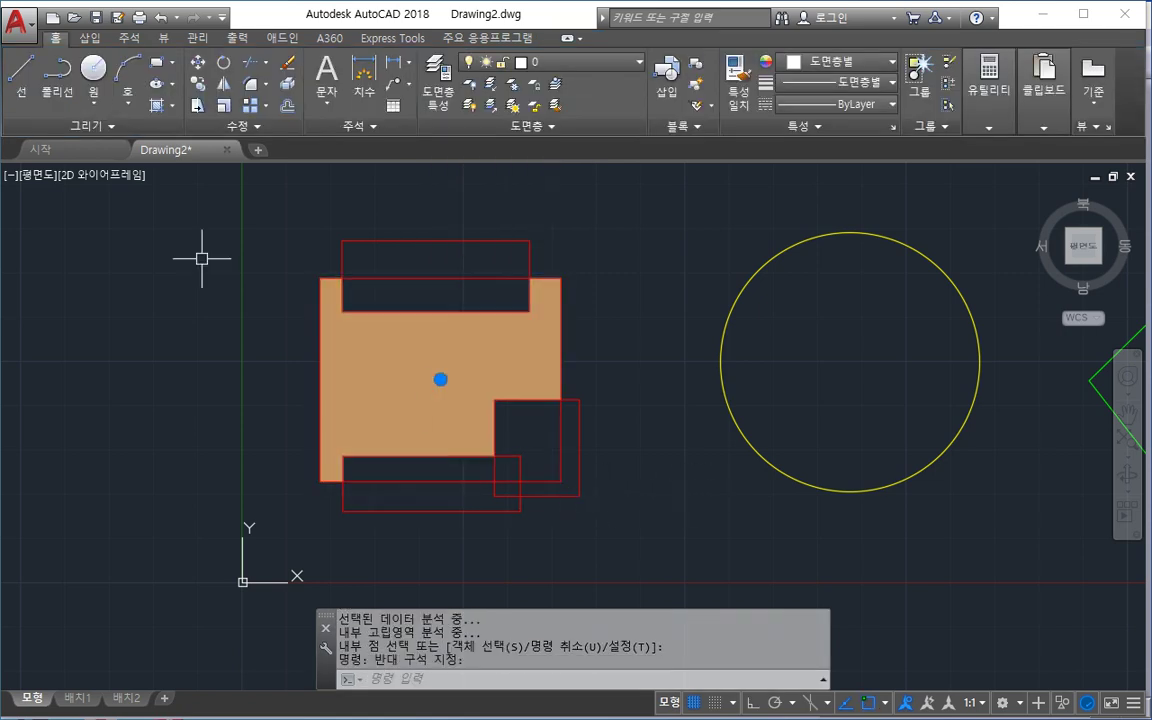
left_click(72, 104)
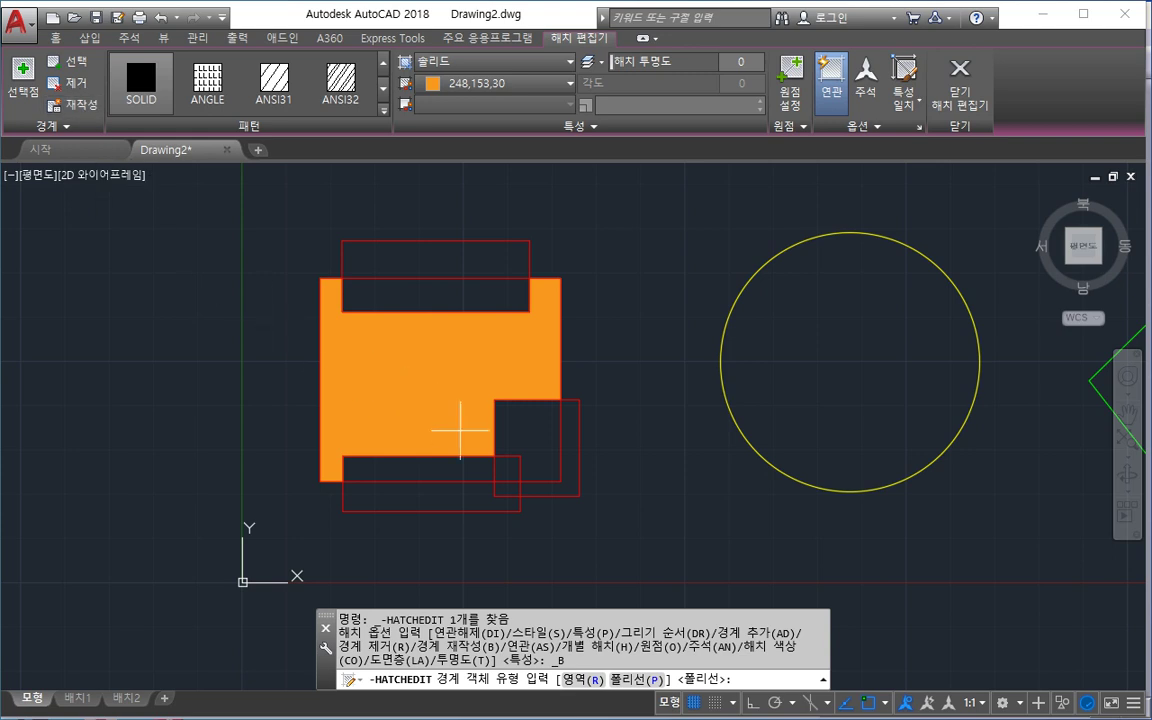
left_click(587, 682)
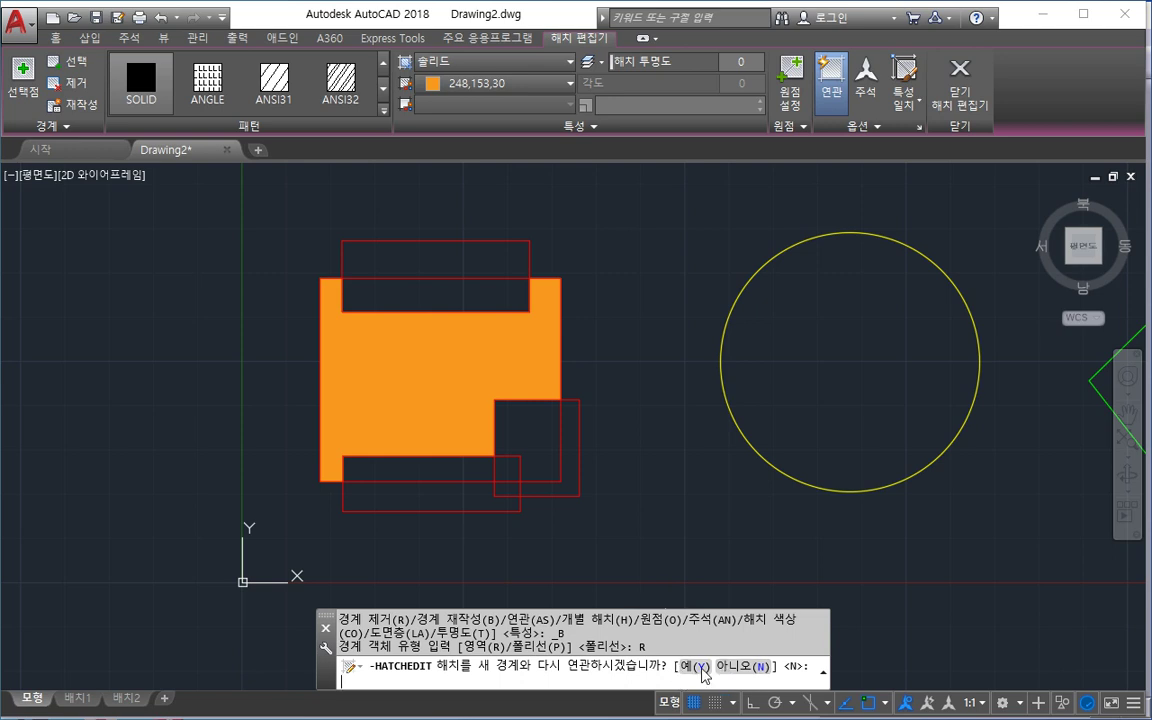
left_click(700, 667)
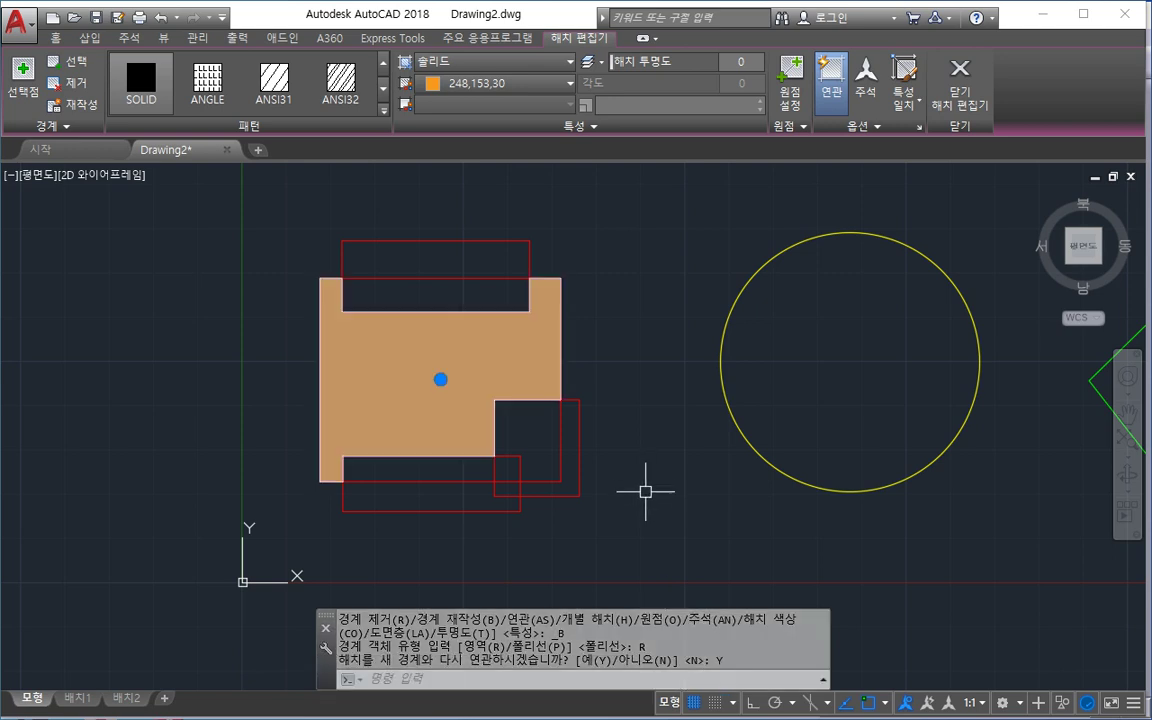
key("Escape")
left_click(458, 350)
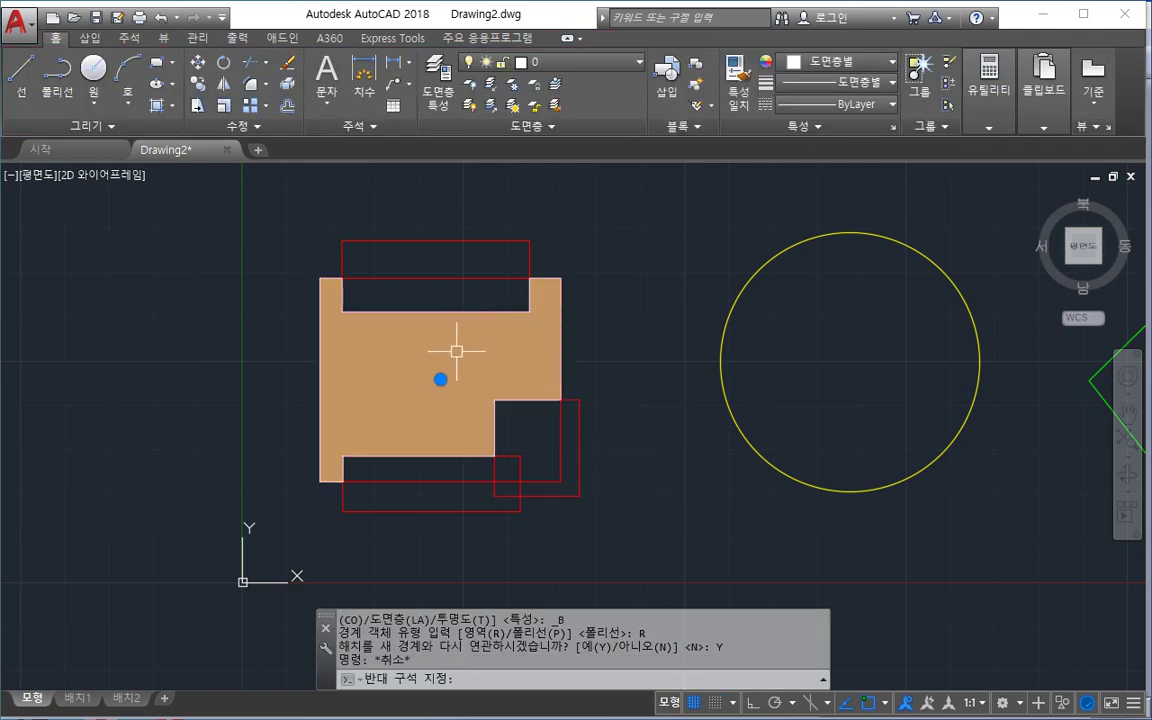
key("Delete")
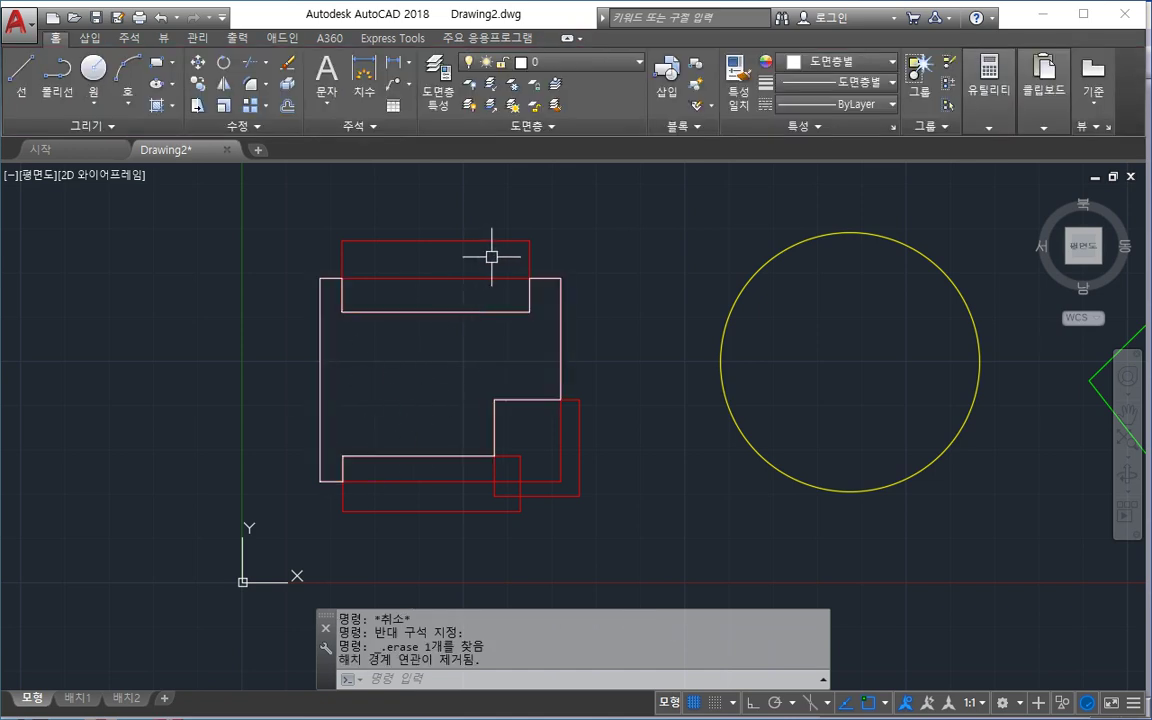
Step: Turn layers Test1 to Test3 off and back on in the Layer Properties palette
left_click(455, 97)
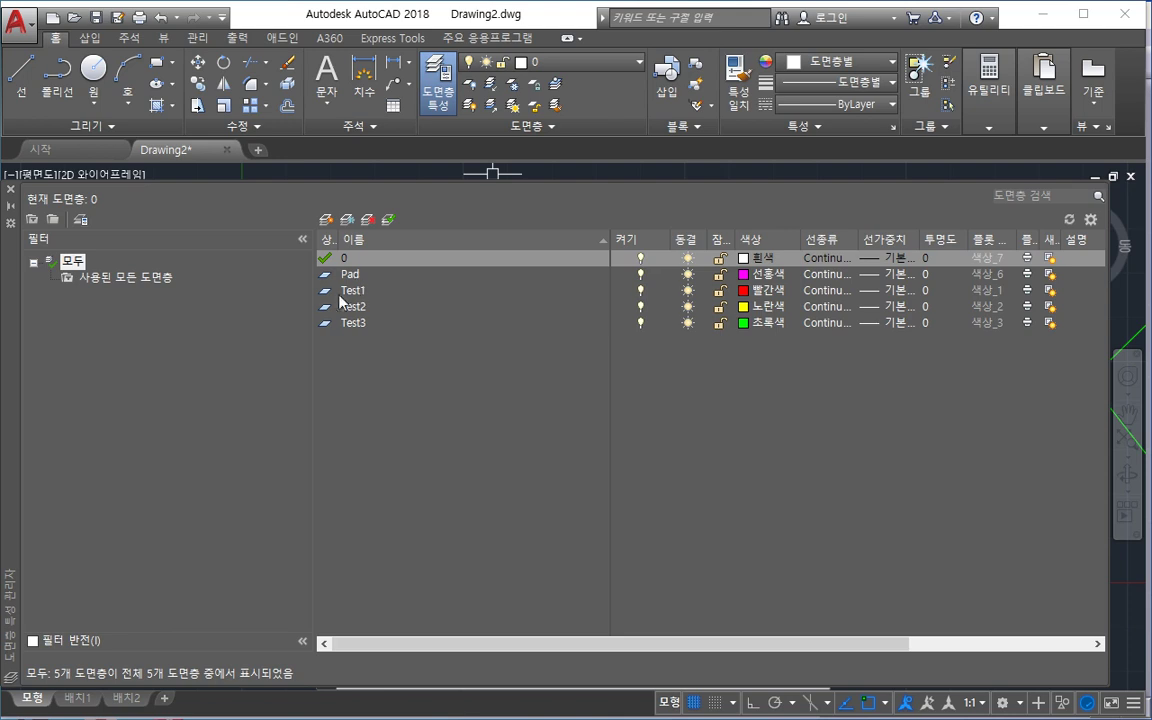
left_click(450, 290)
left_click(395, 322, "shift")
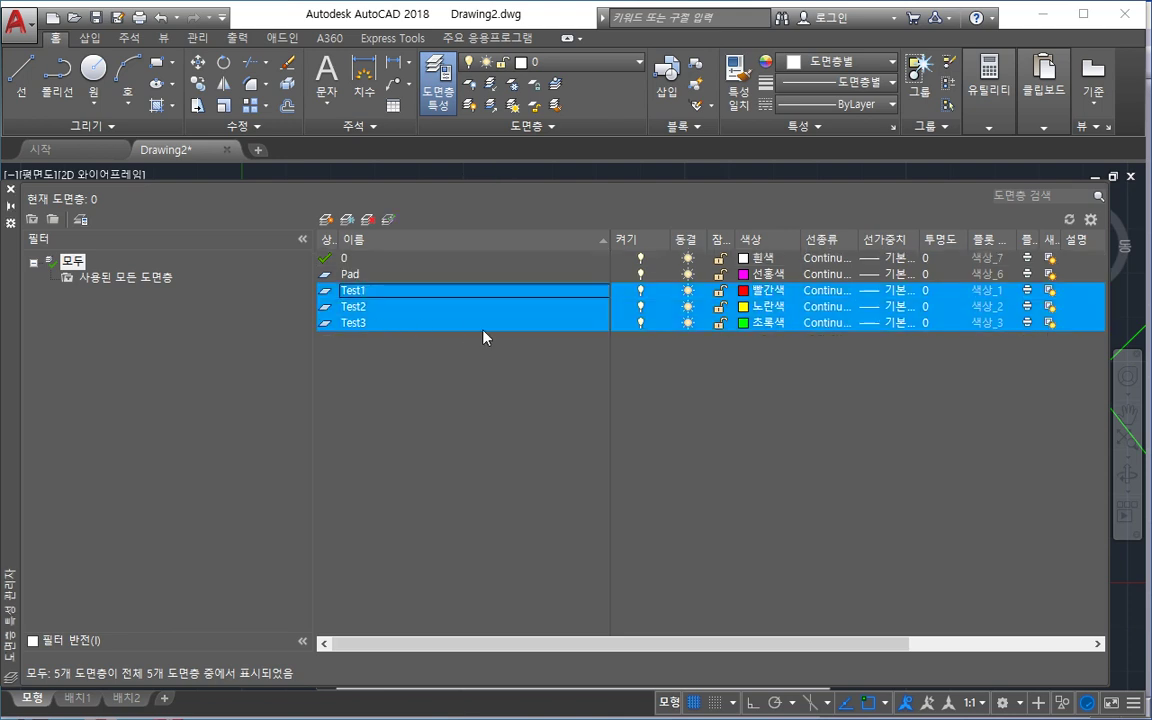
left_click(644, 293)
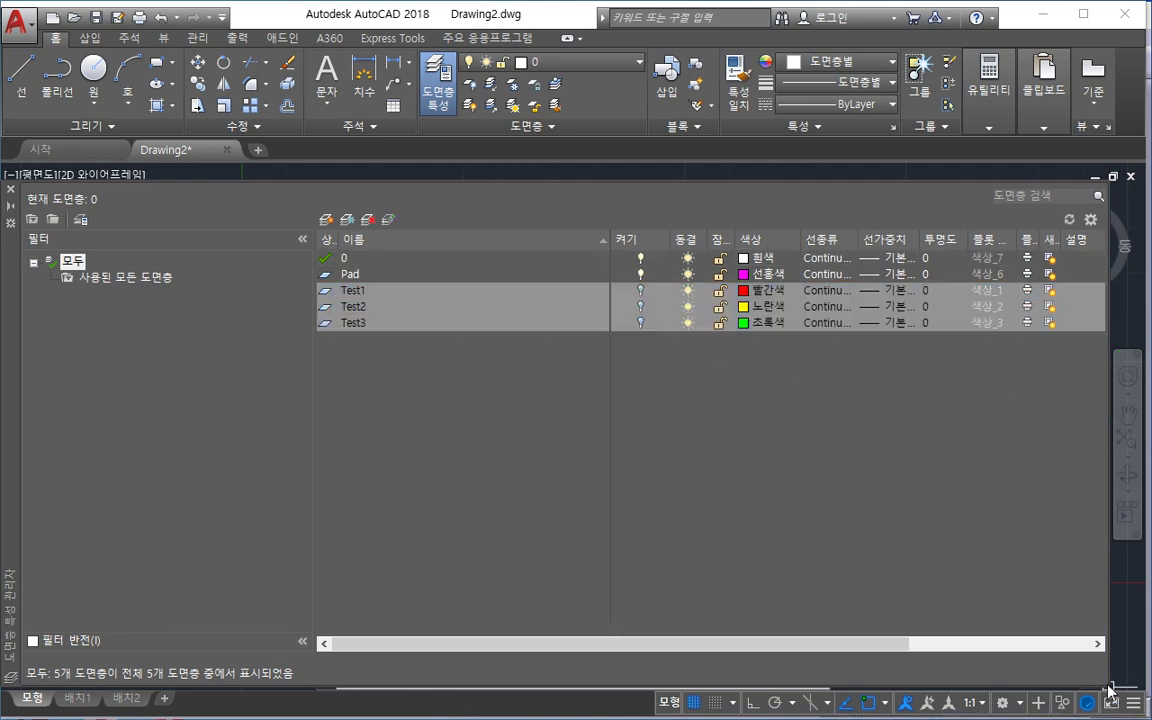
left_click_drag(1107, 685, 715, 497)
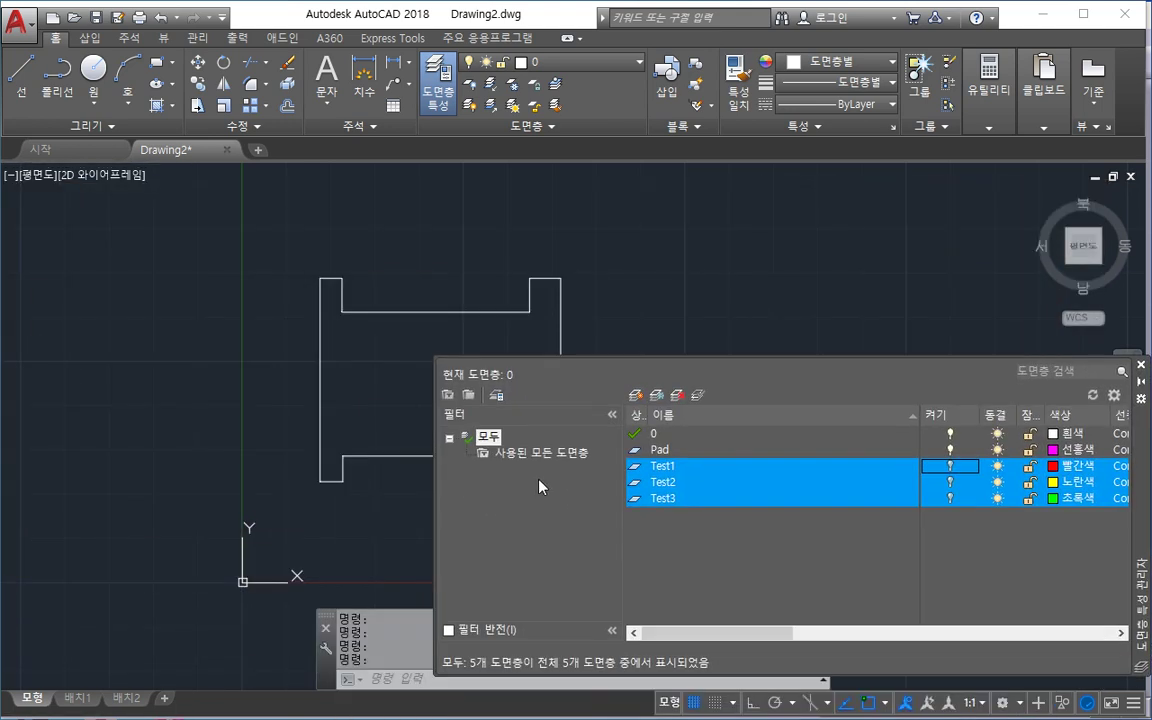
left_click_drag(14, 310, 445, 413)
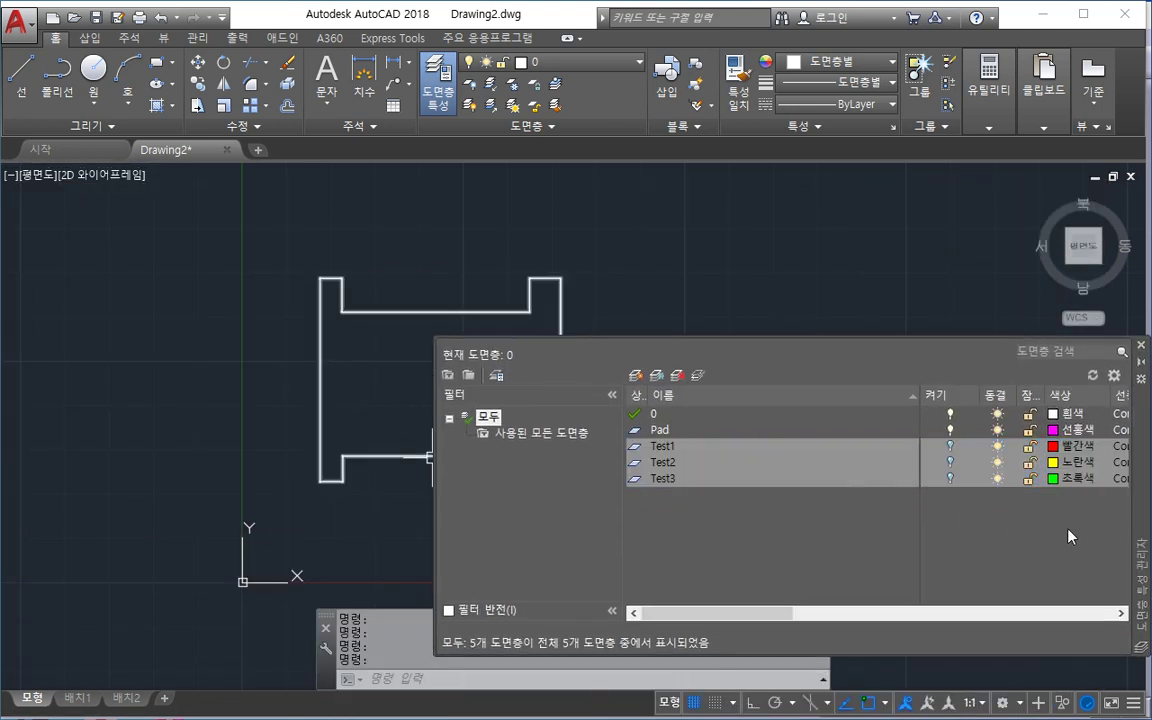
left_click_drag(1149, 505, 922, 473)
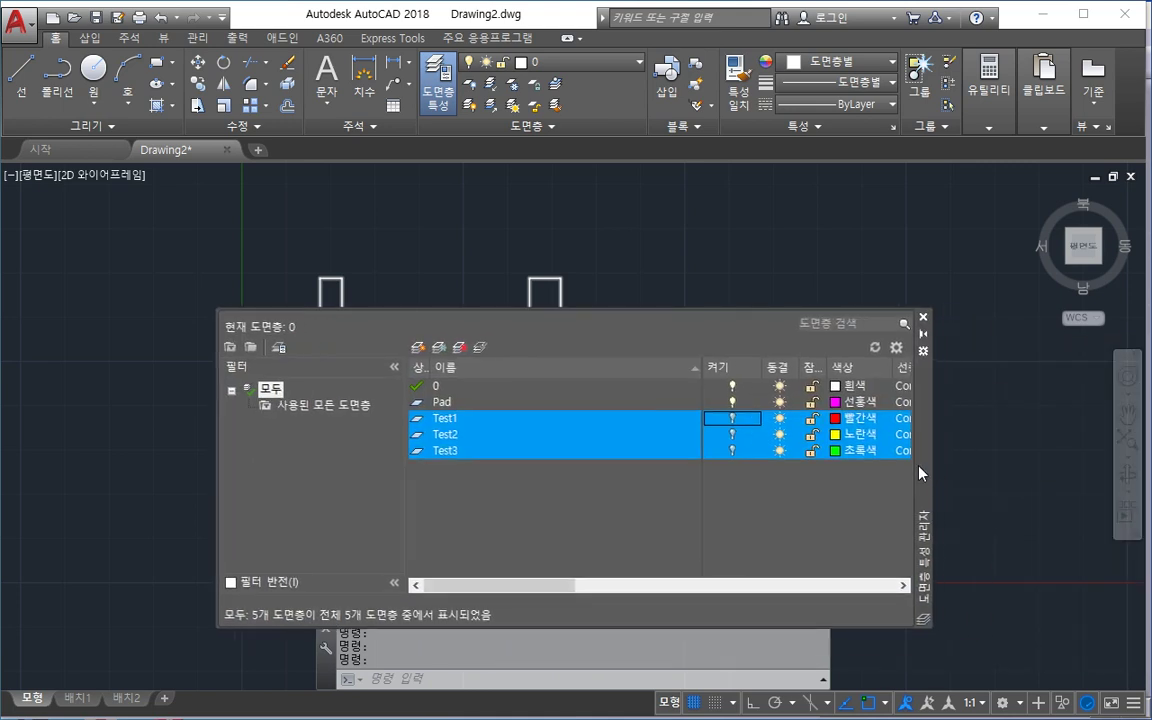
left_click(741, 426)
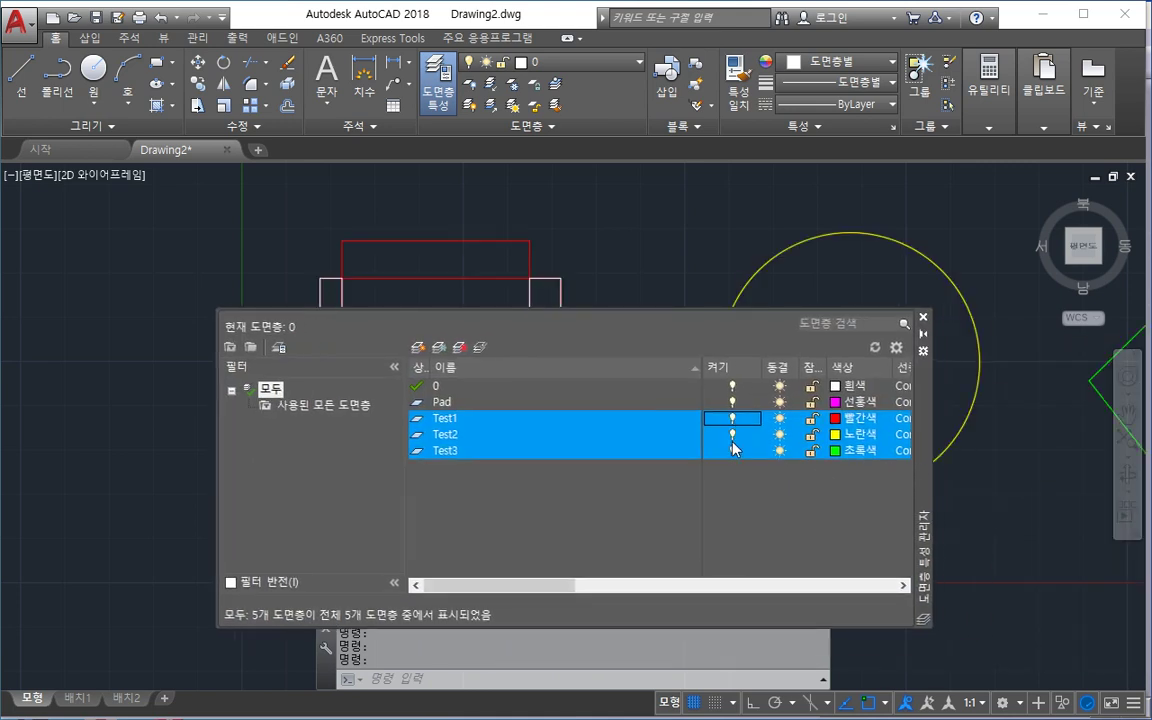
left_click(962, 511)
key("Escape")
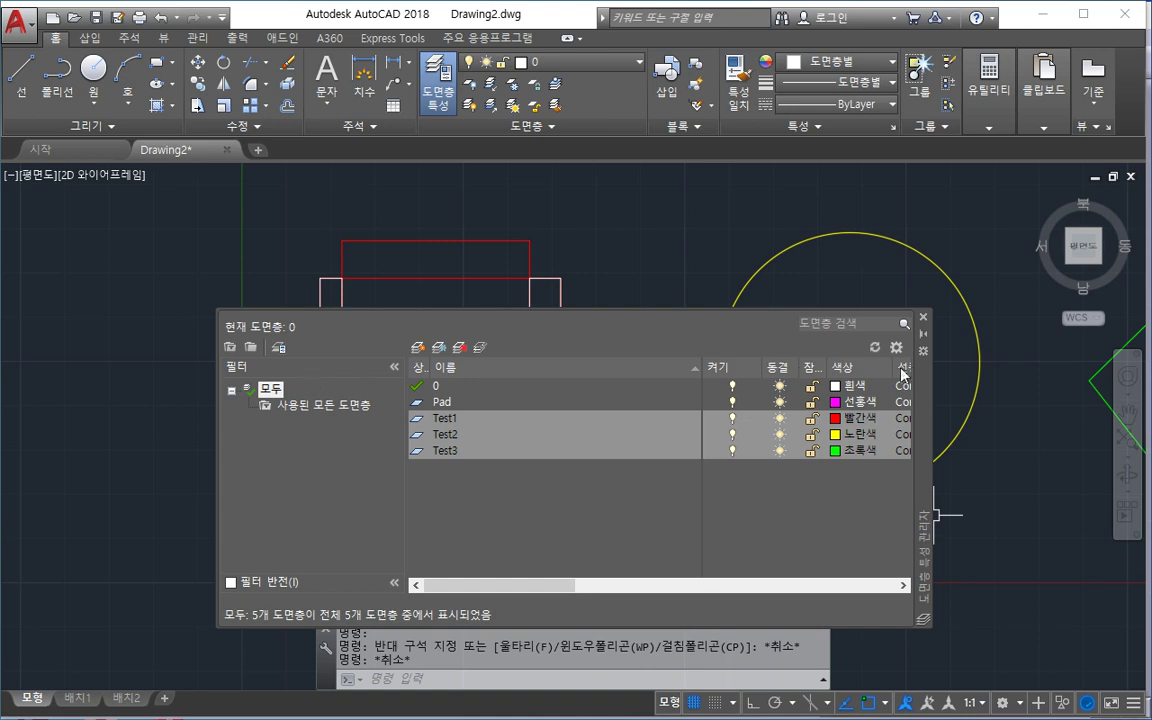
left_click(923, 317)
Step: Move the merged outline onto the Pad layer and check its layer
middle_click_drag(913, 411, 245, 364)
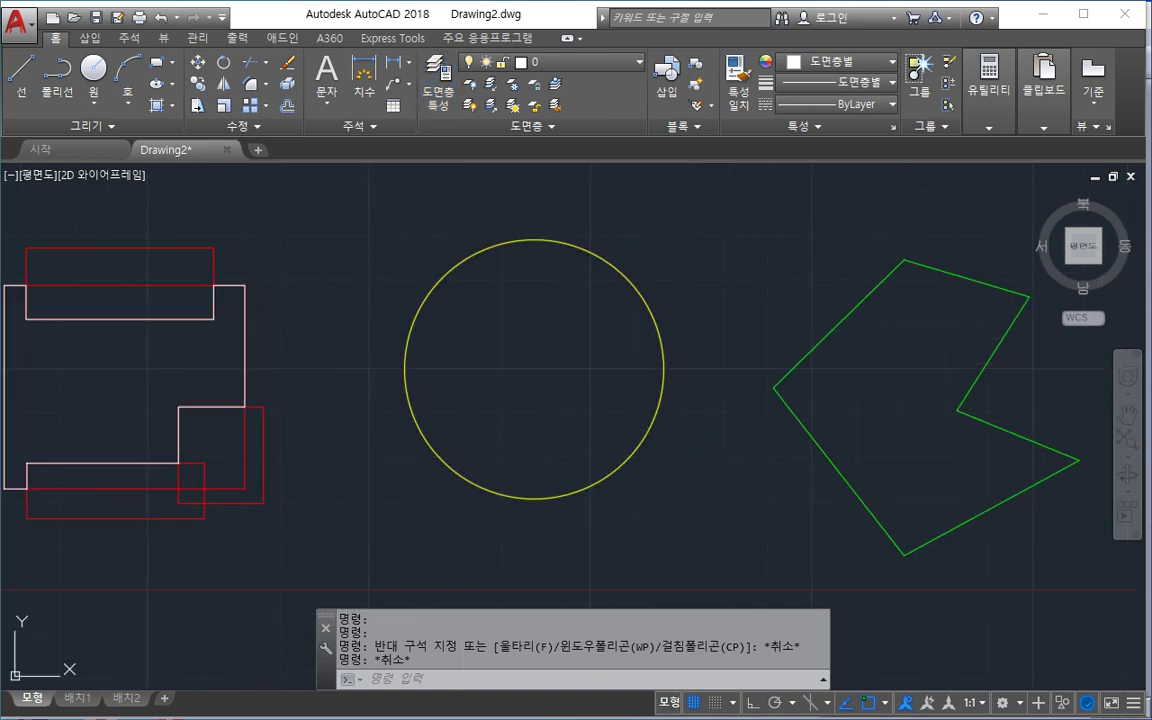
left_click(245, 340)
middle_click_drag(357, 366, 502, 378)
left_click(558, 62)
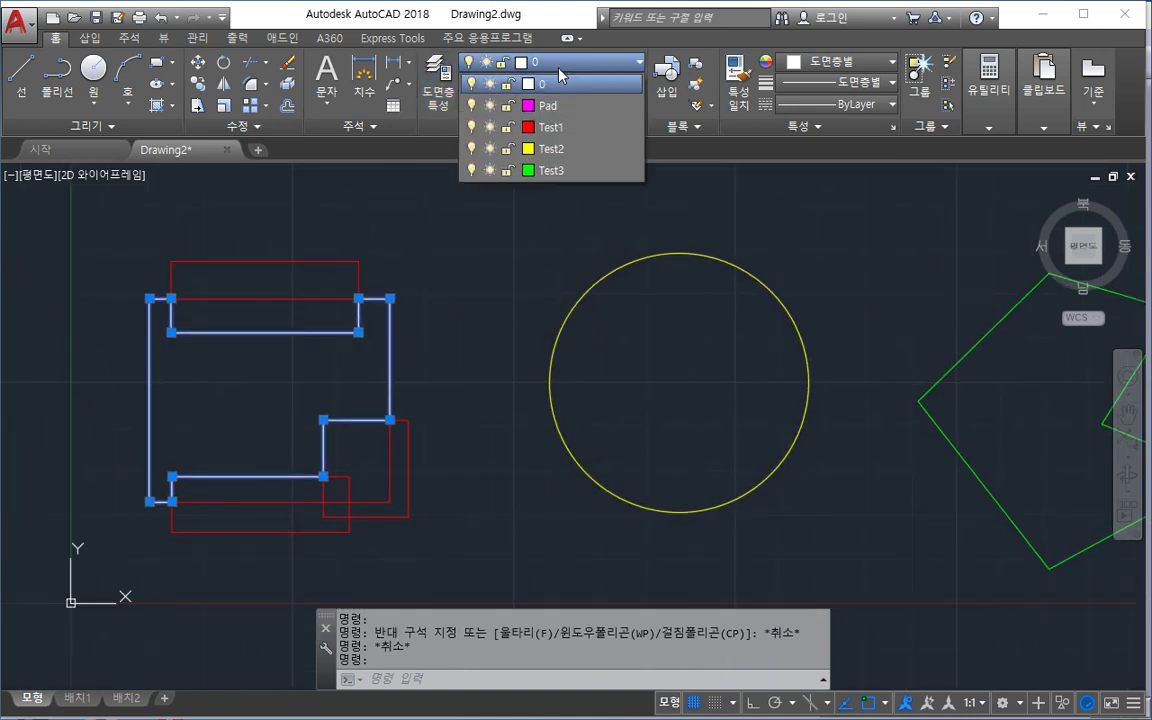
left_click(510, 105)
key("Escape")
scroll(519, 434, "down", 4)
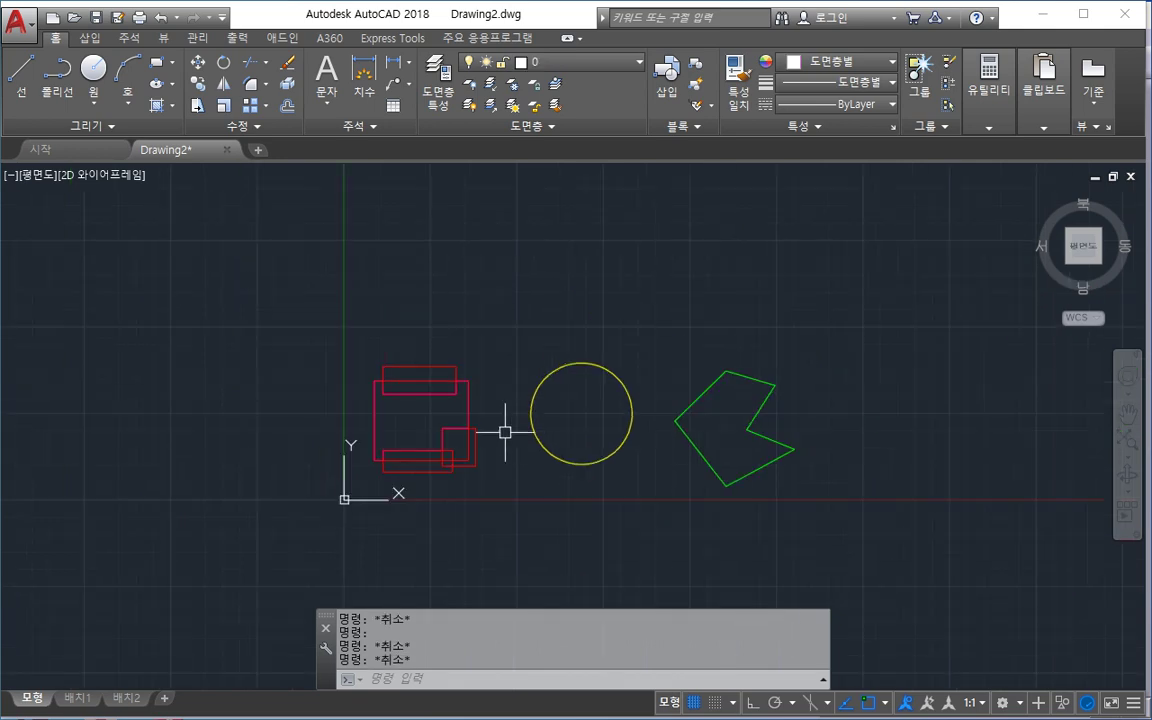
scroll(505, 432, "up", 2)
left_click(446, 395)
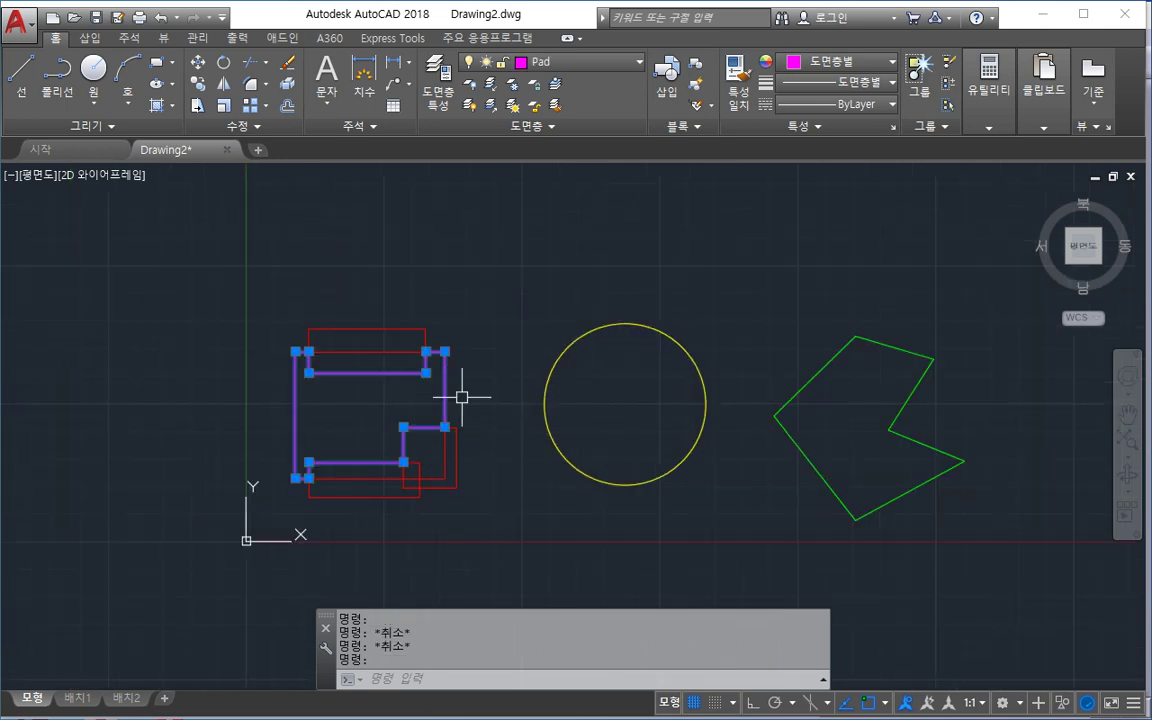
key("Escape")
middle_click_drag(488, 427, 432, 411)
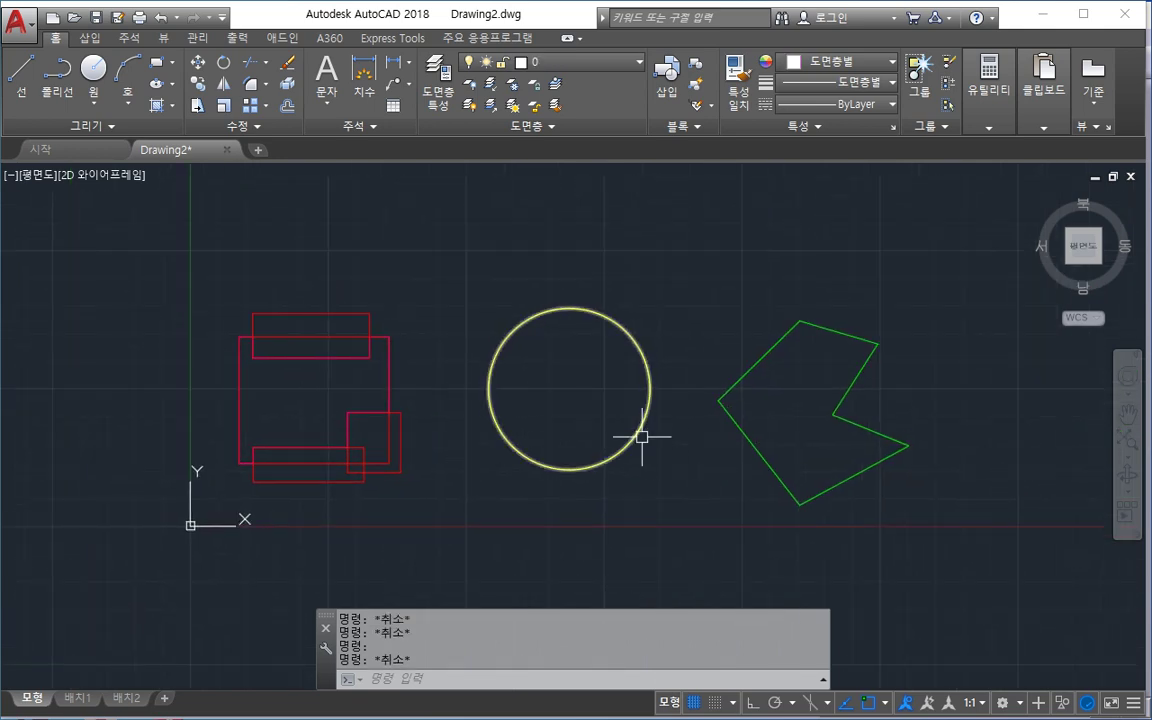
Step: Save the drawing to the Desktop as Test.dwg
key("ctrl+s")
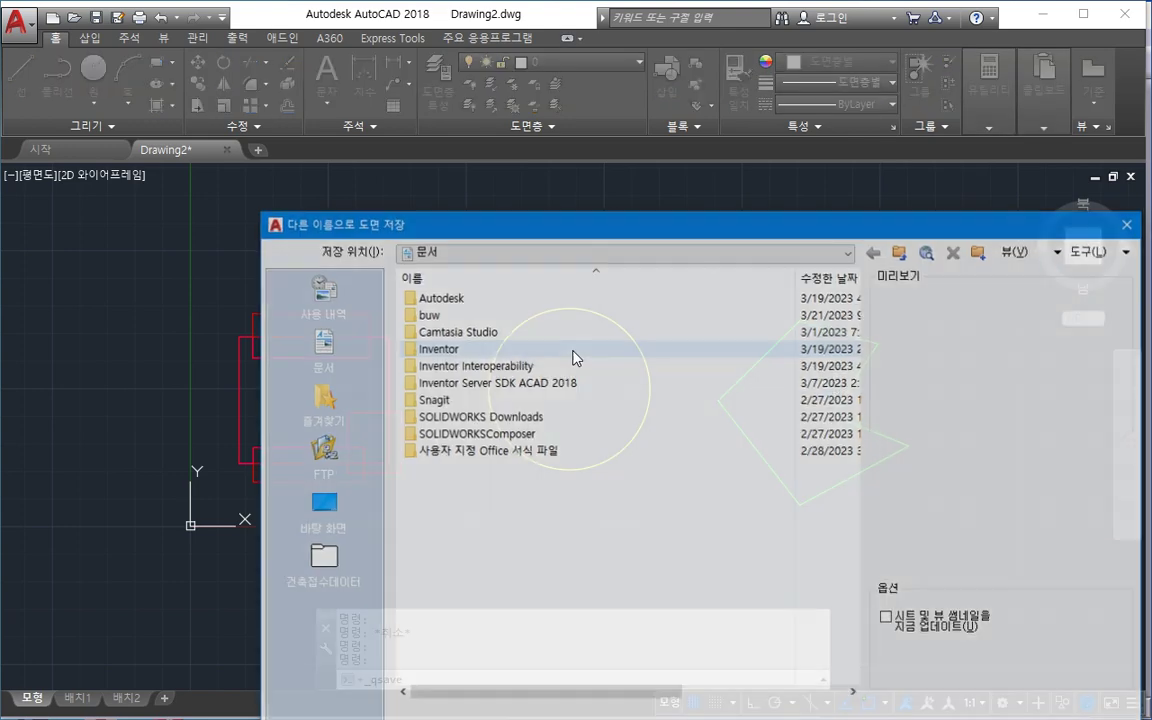
left_click_drag(578, 226, 441, 97)
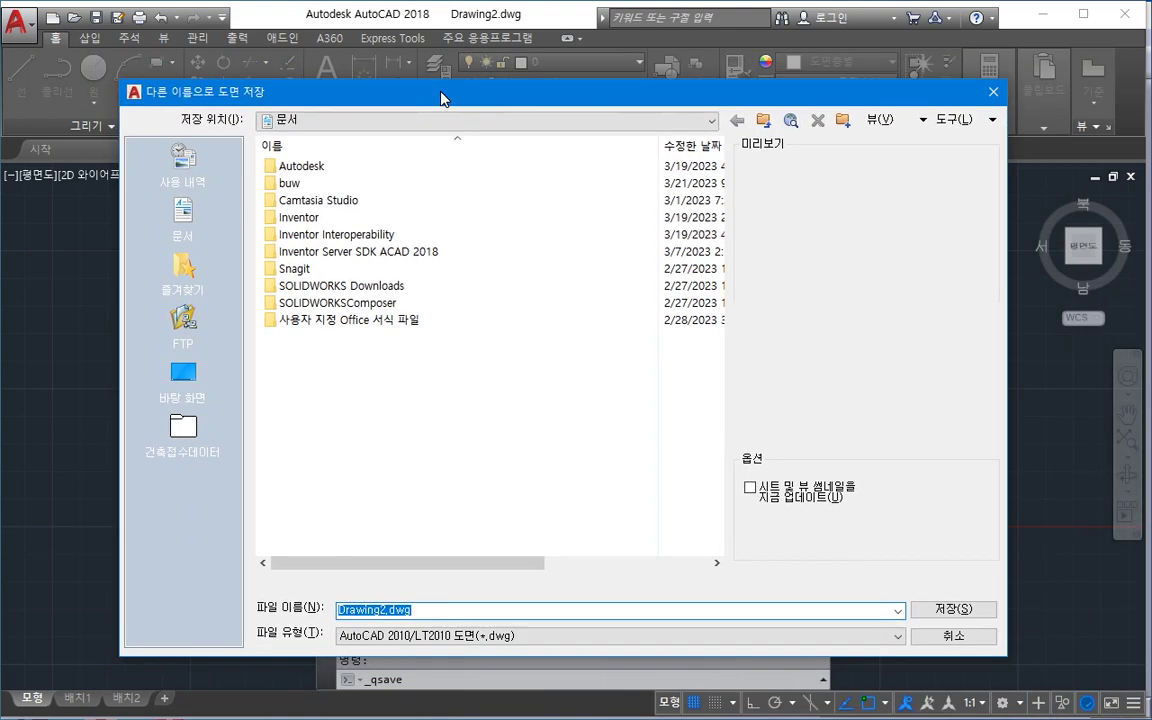
left_click(183, 375)
type("Test")
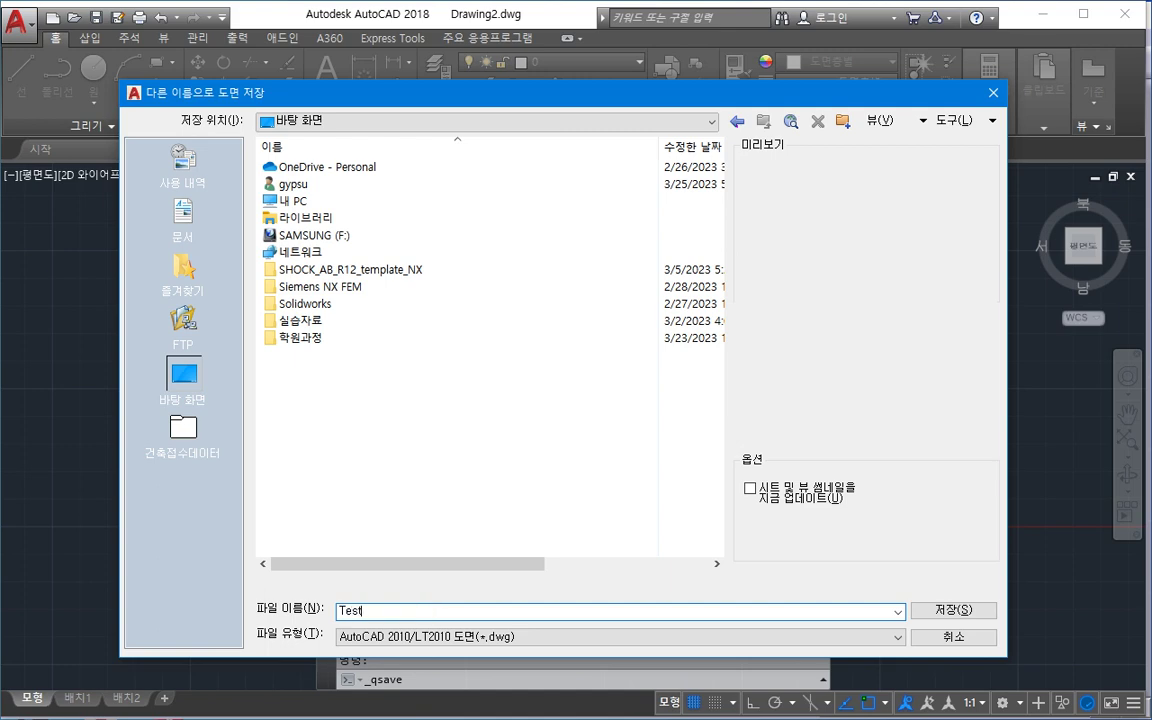
key("Return")
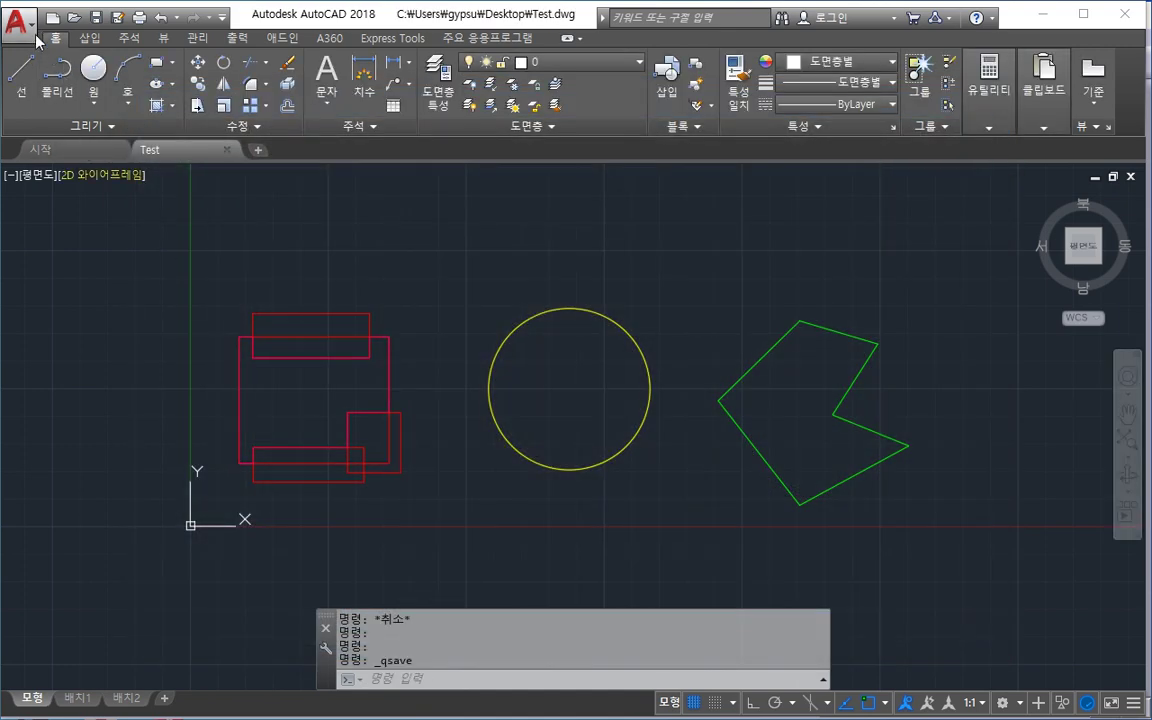
Step: Save a copy as Test.dxf in AutoCAD 2010 DXF format
left_click(18, 20)
mouse_move(62, 241)
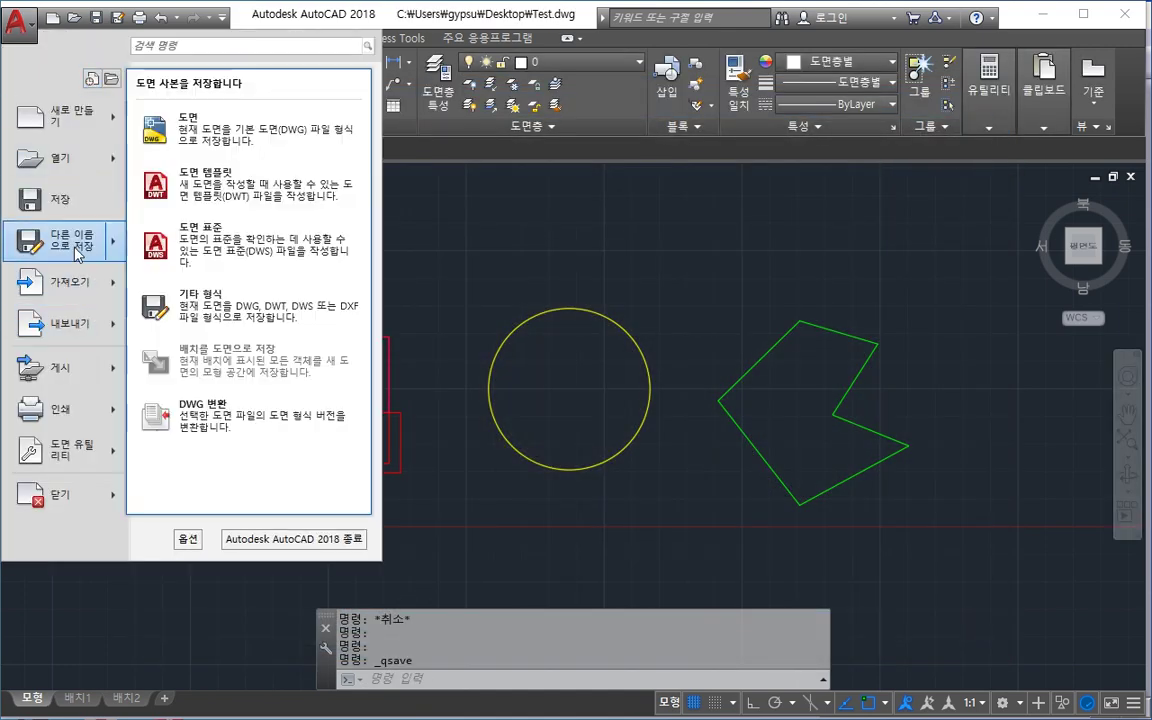
left_click(79, 245)
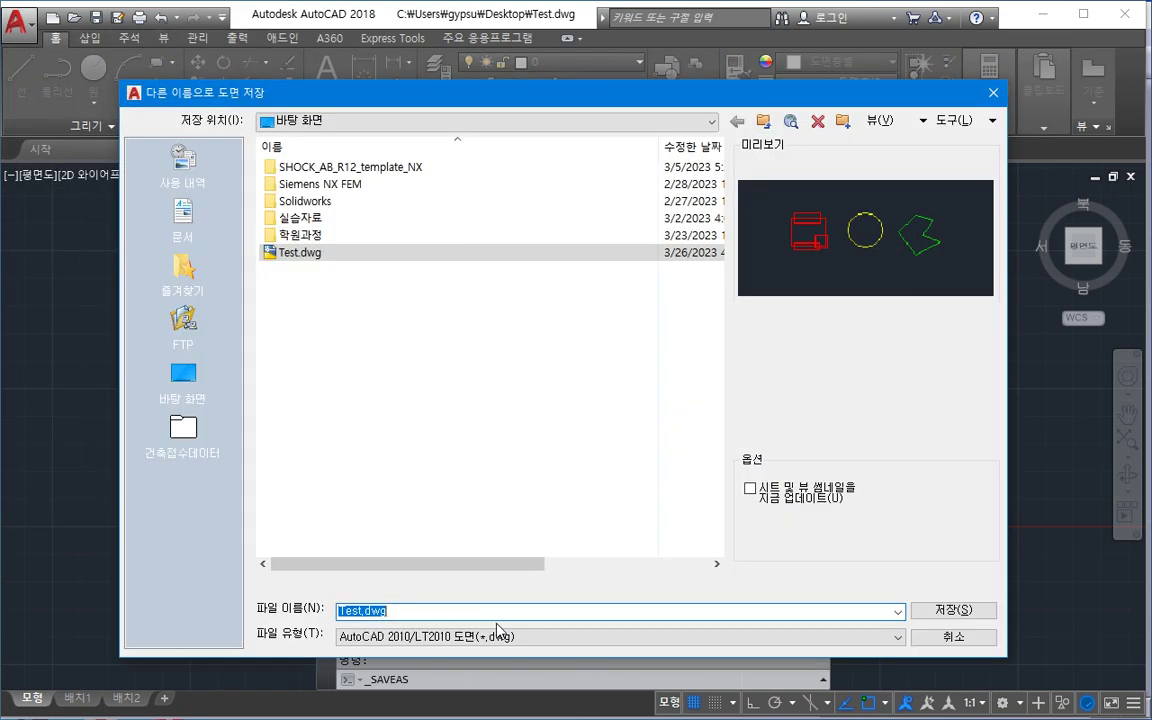
left_click(479, 637)
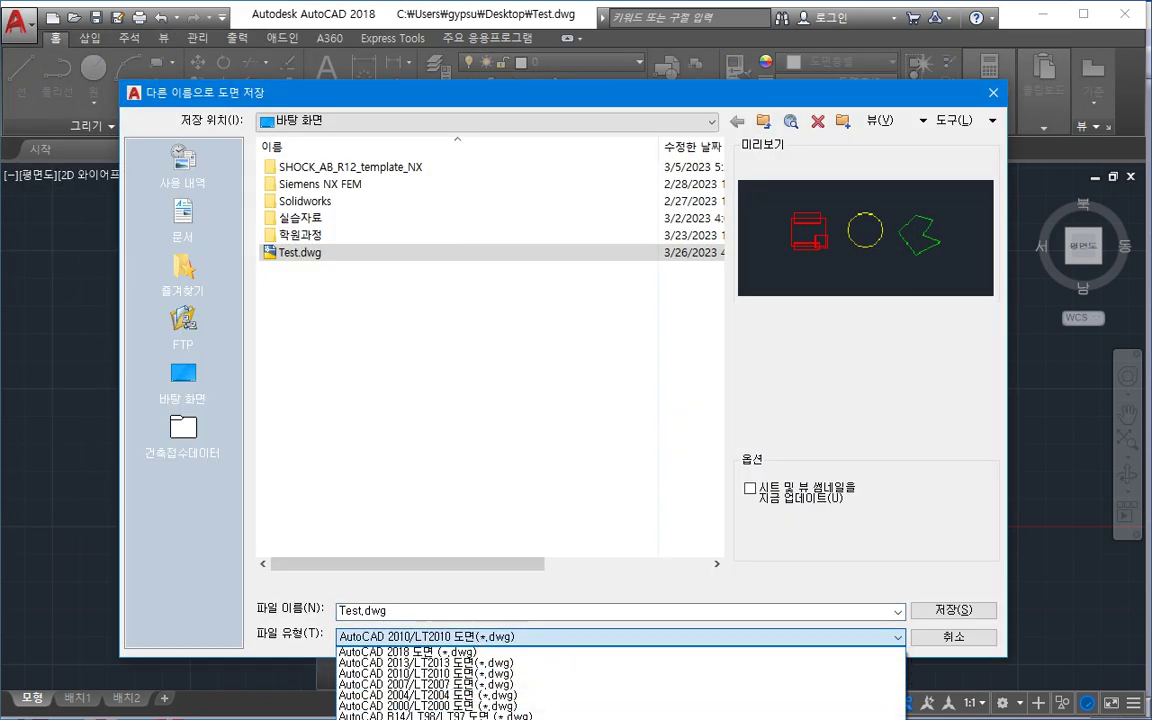
left_click(420, 716)
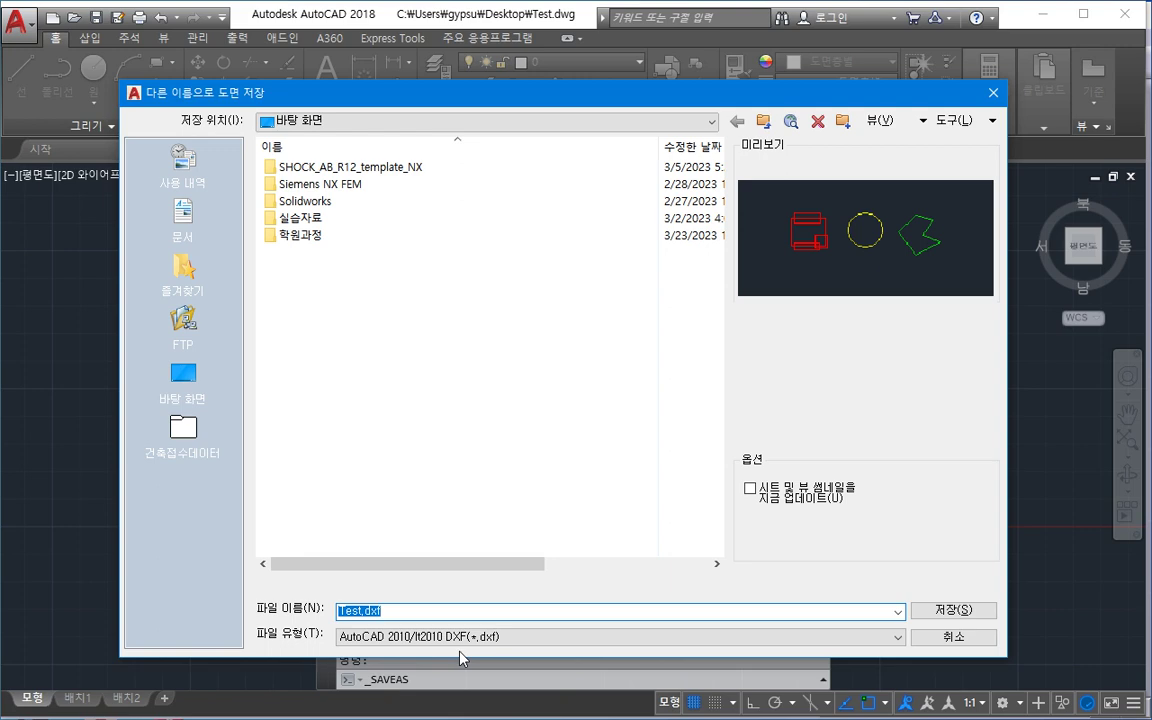
left_click(935, 612)
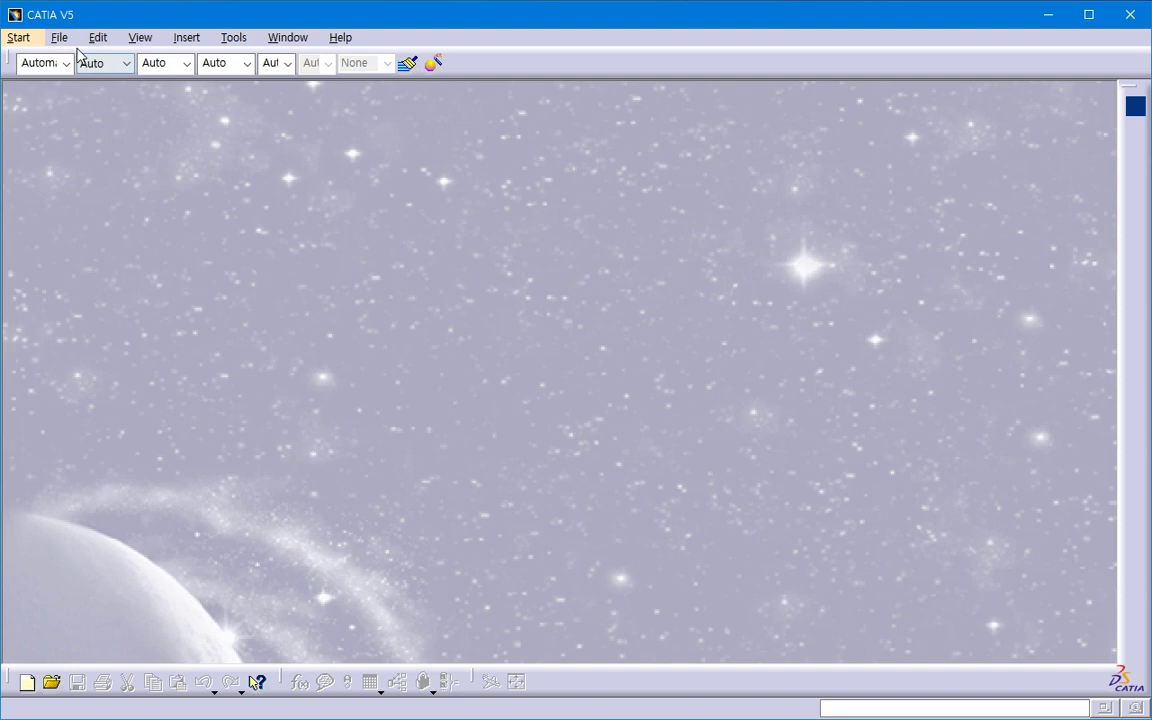
left_click(59, 37)
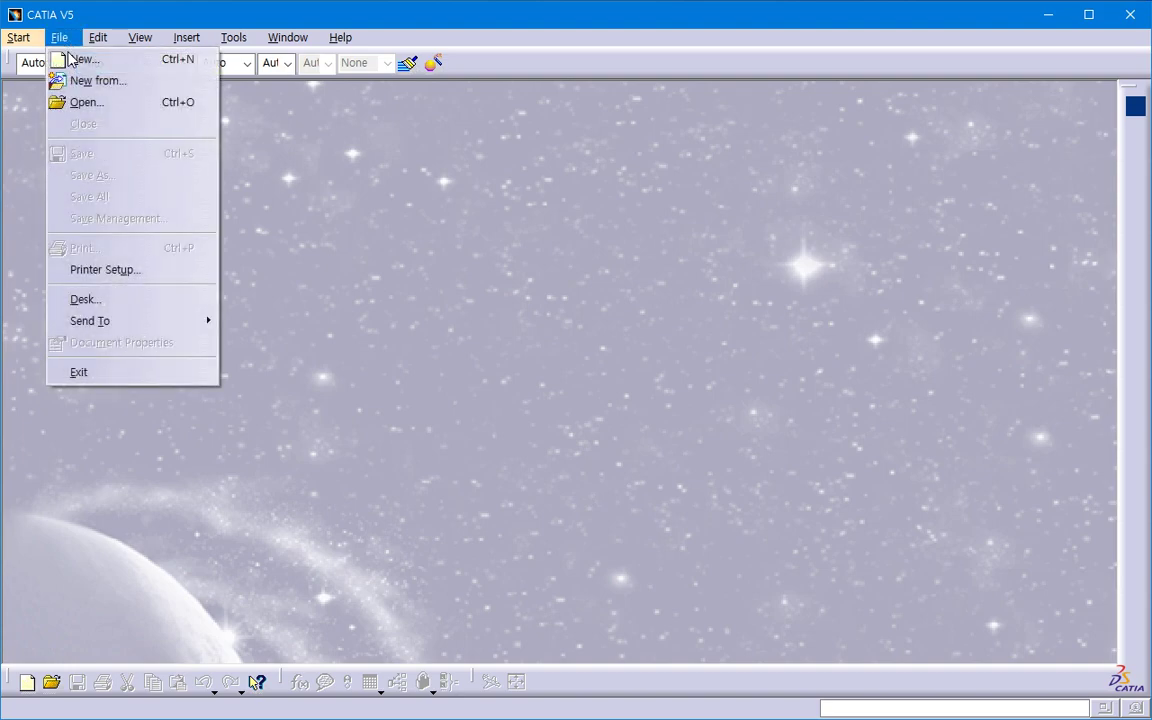
Step: Open Test.dxf from the desktop and zoom out to see the whole drawing
left_click(85, 103)
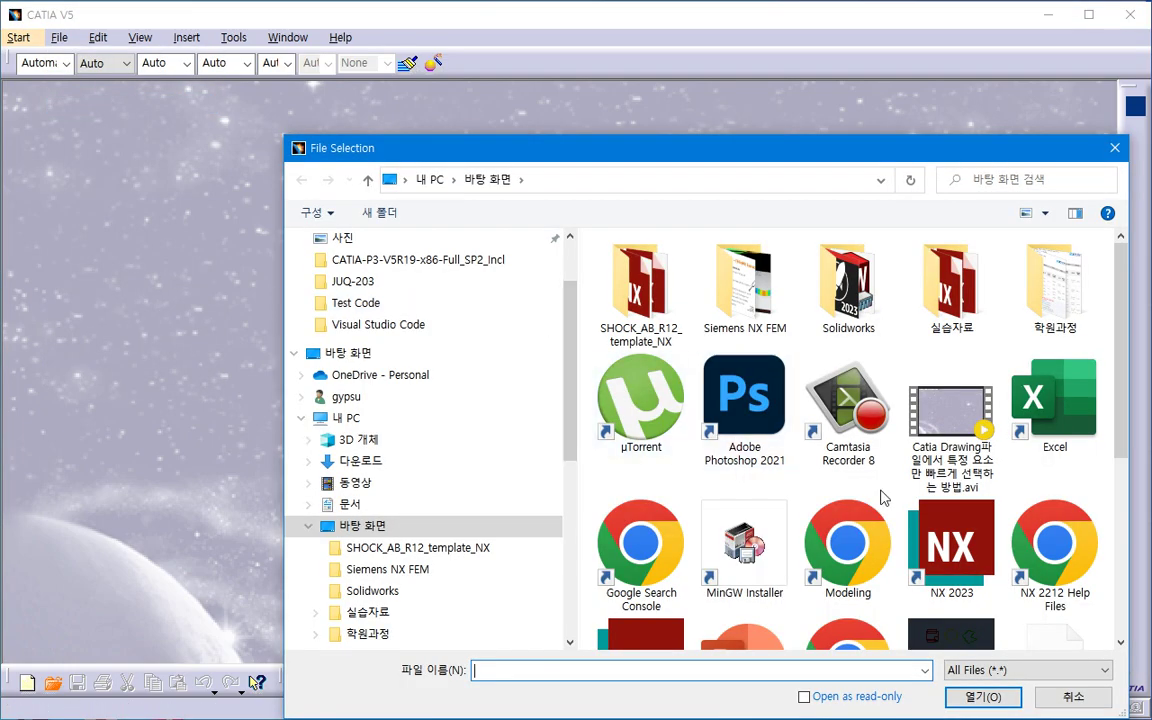
scroll(895, 520, "down", 3)
left_click(745, 435)
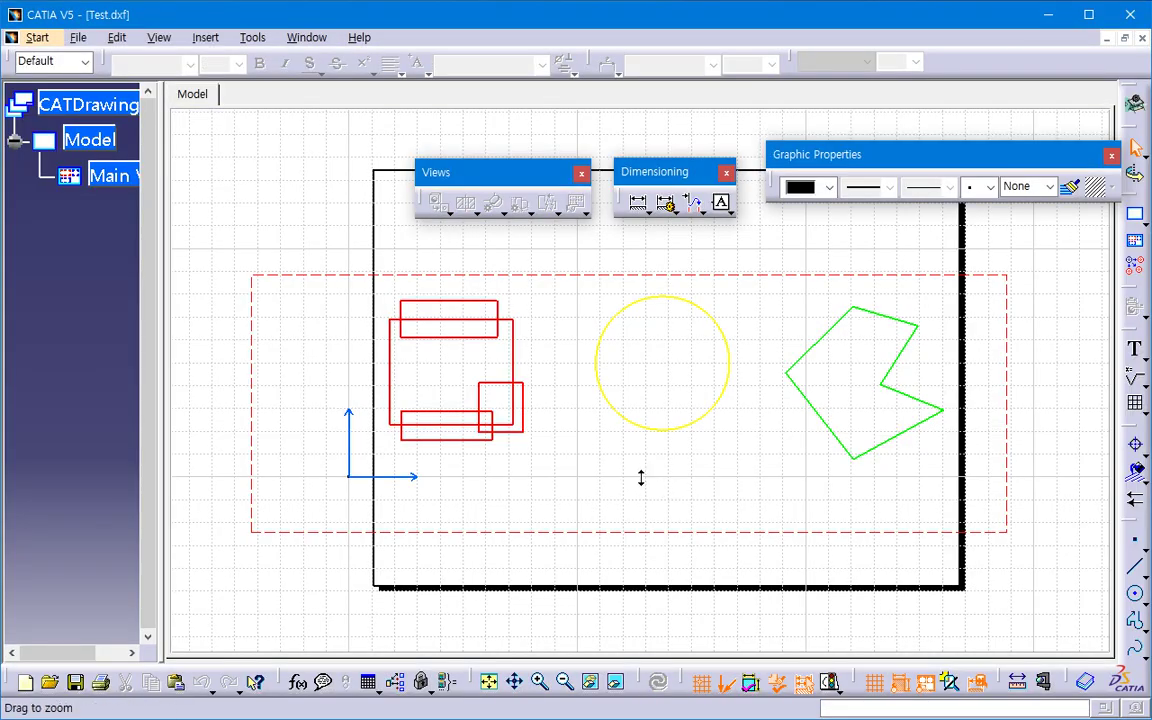
middle_click_drag(659, 489, 425, 502)
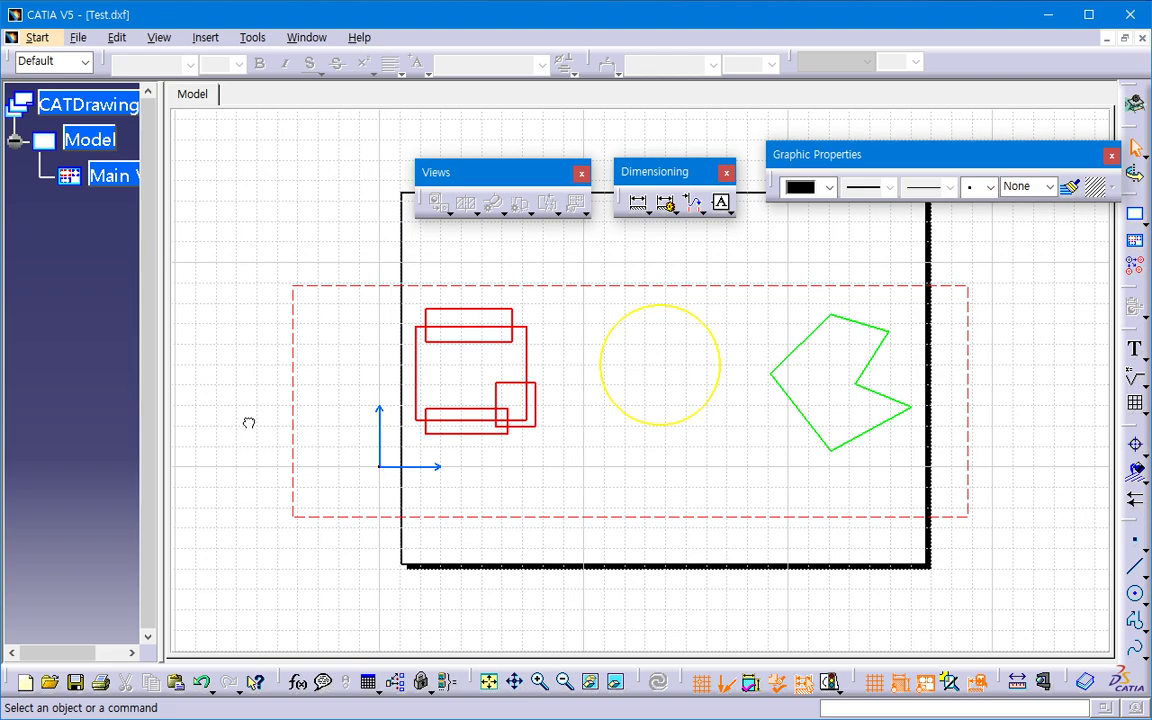
Step: Copy all the Main View geometry and create a new Part document
right_click(118, 177)
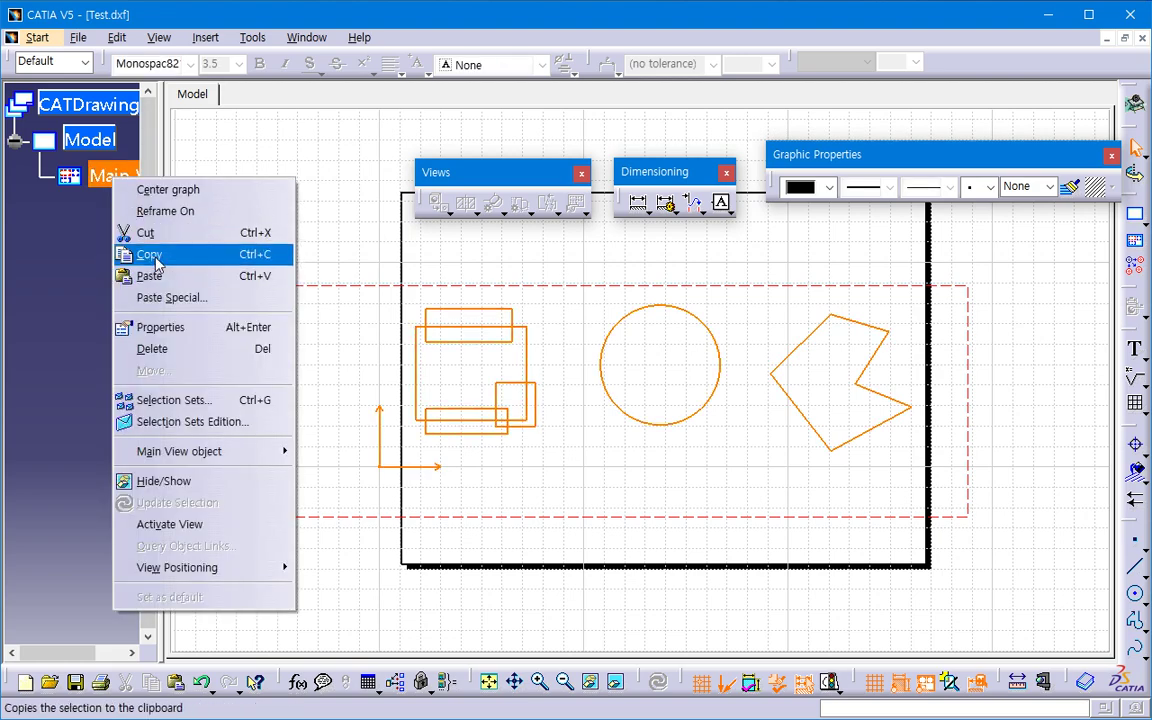
left_click(150, 254)
key("alt+f")
type("nalysis")
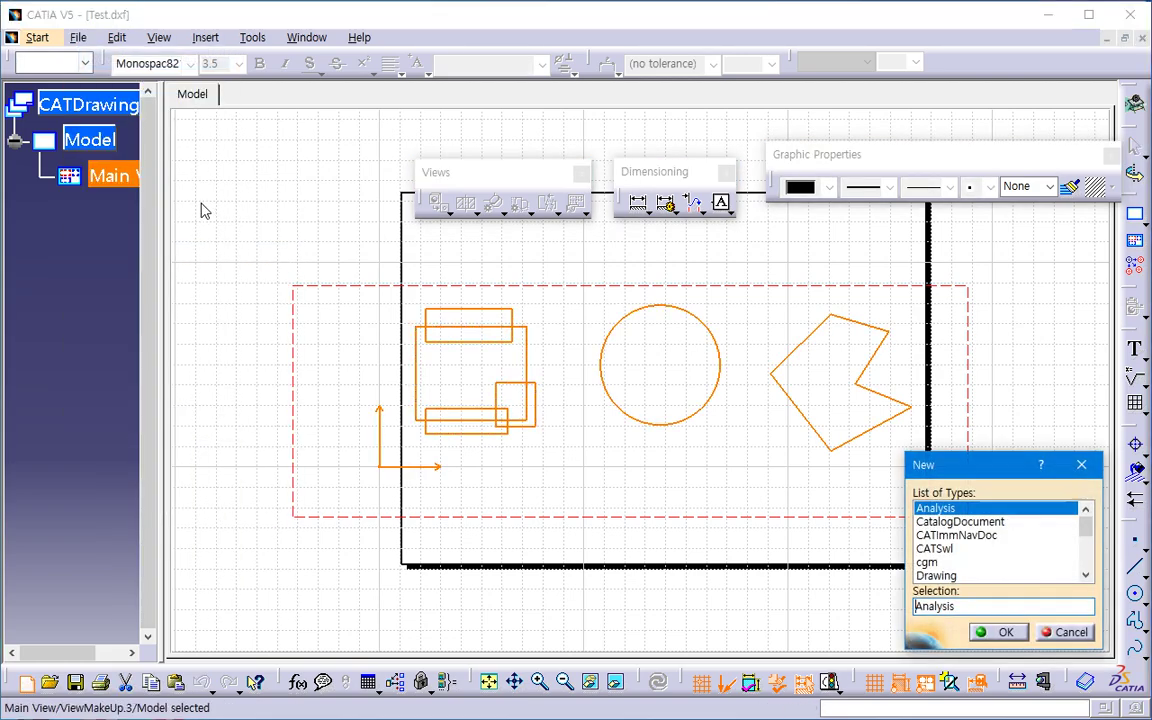
type("part")
key("Return")
key("Return")
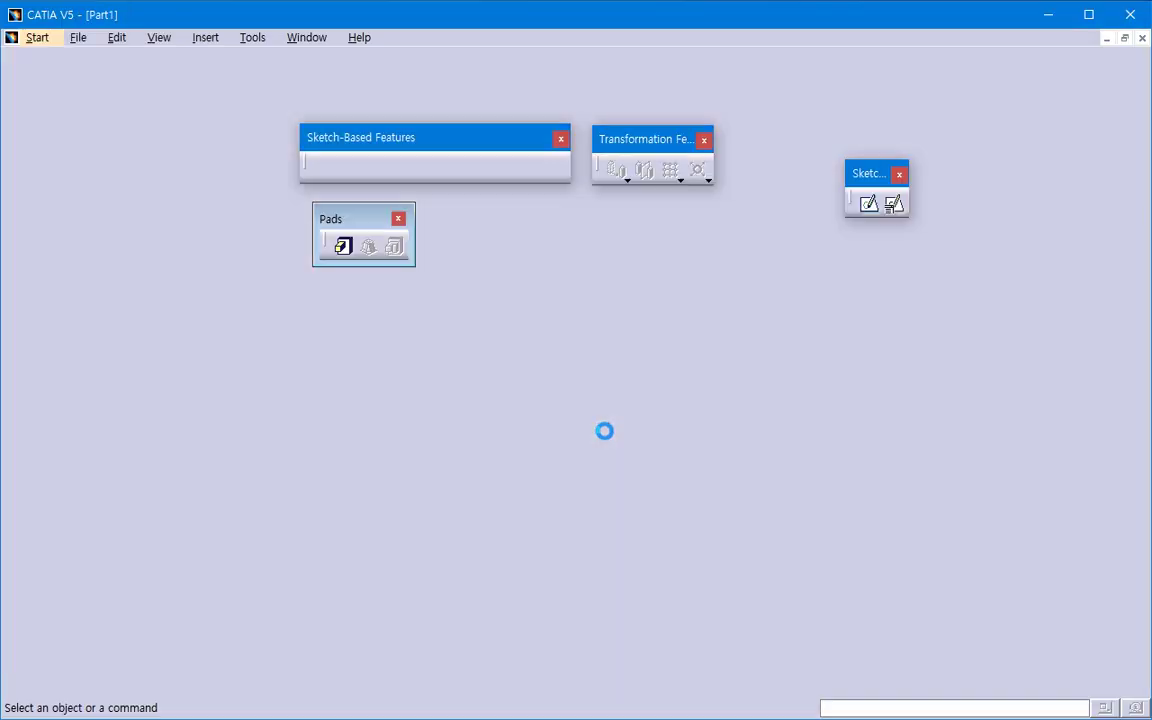
Step: Paste the copied geometry onto the xy plane and expand PartBody
left_click(548, 380)
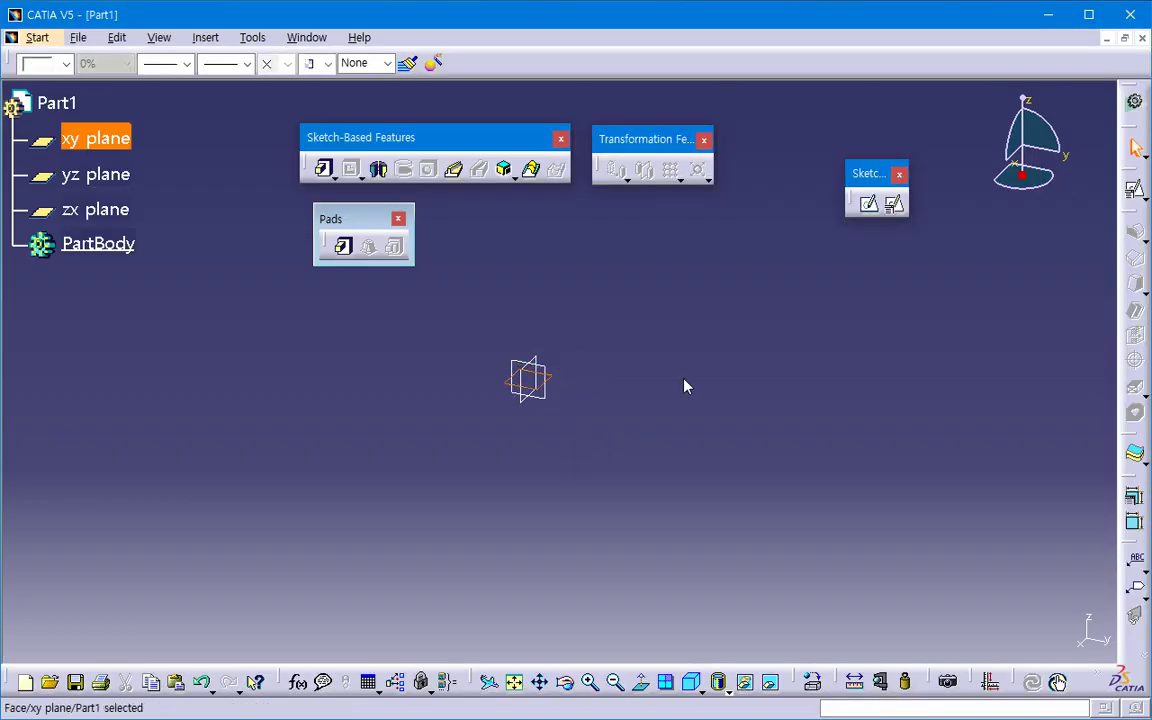
key("ctrl+v")
middle_click_drag(684, 386, 663, 406)
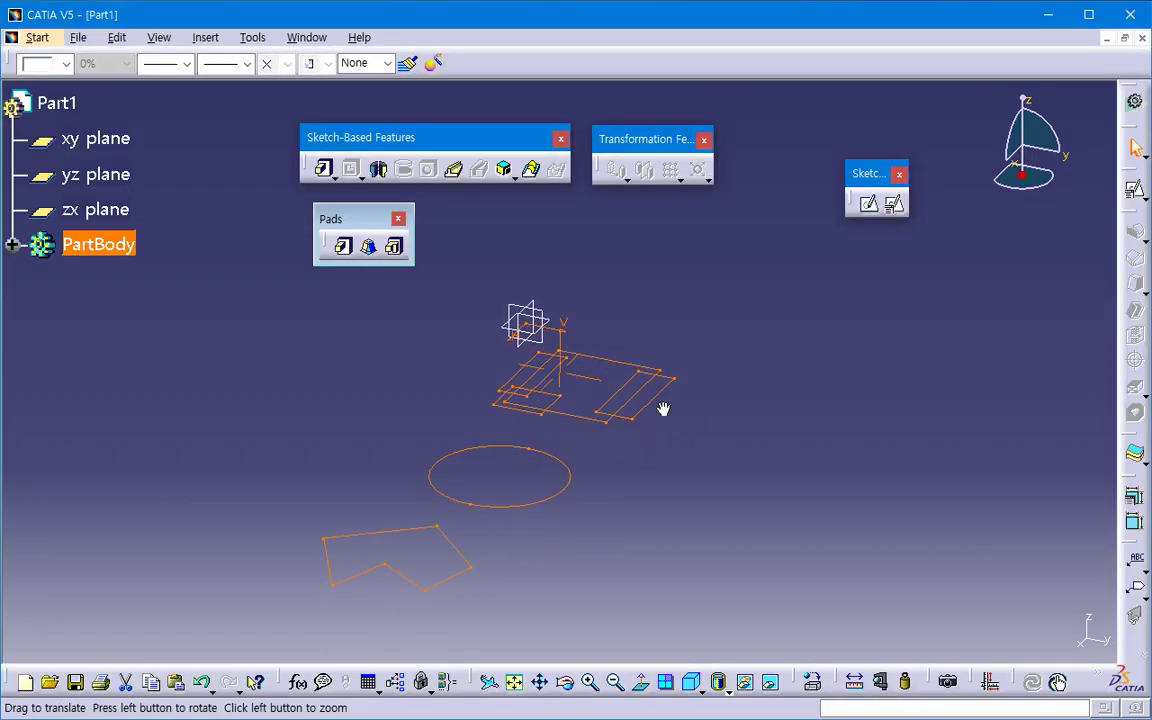
left_click(390, 441)
middle_click_drag(390, 441, 395, 444)
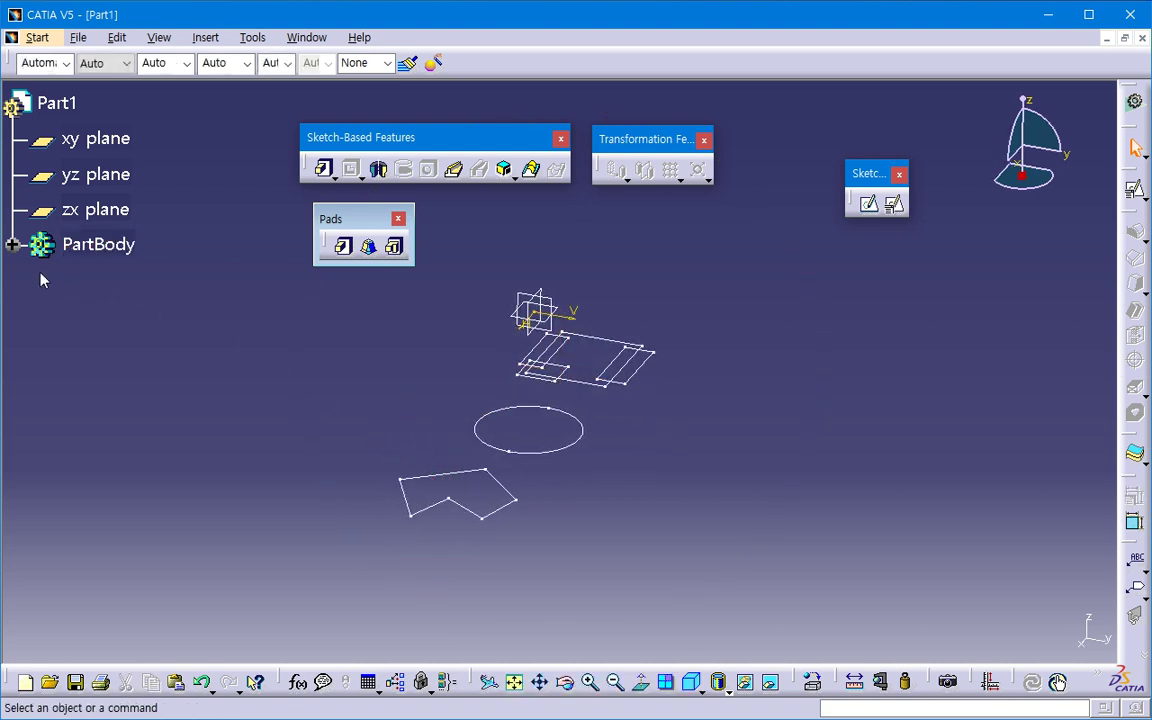
left_click(12, 244)
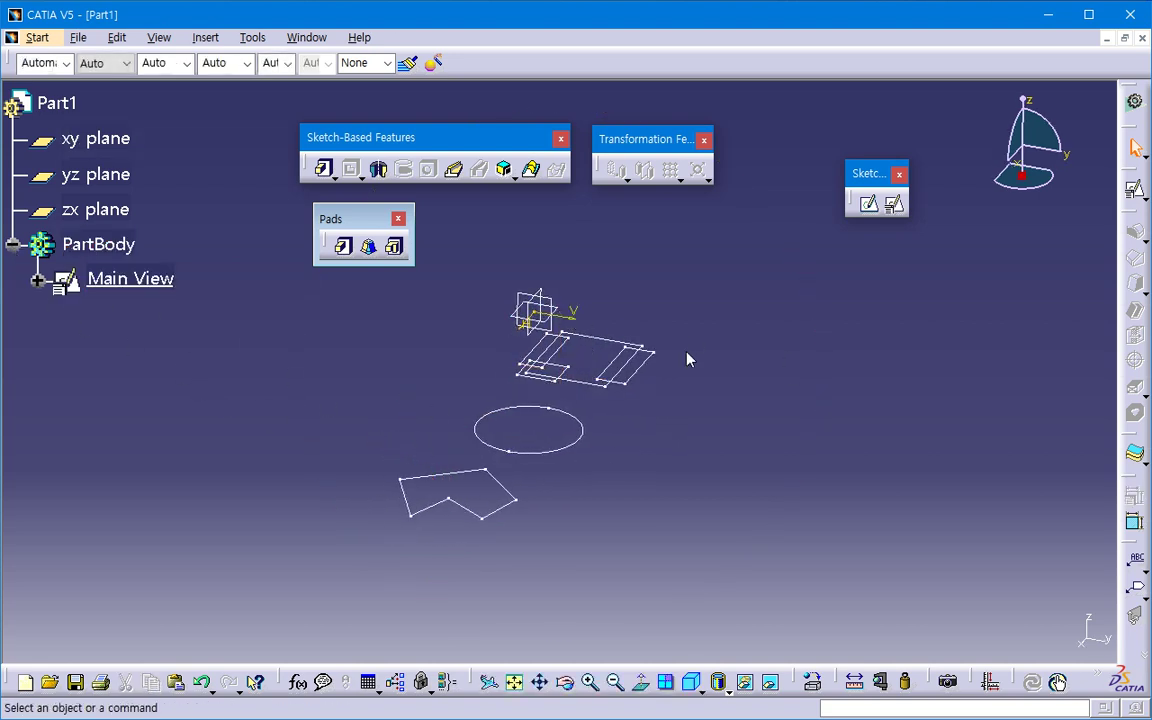
Step: Change the Main View sketch support to the yz plane, keeping its original orientation
right_click(134, 279)
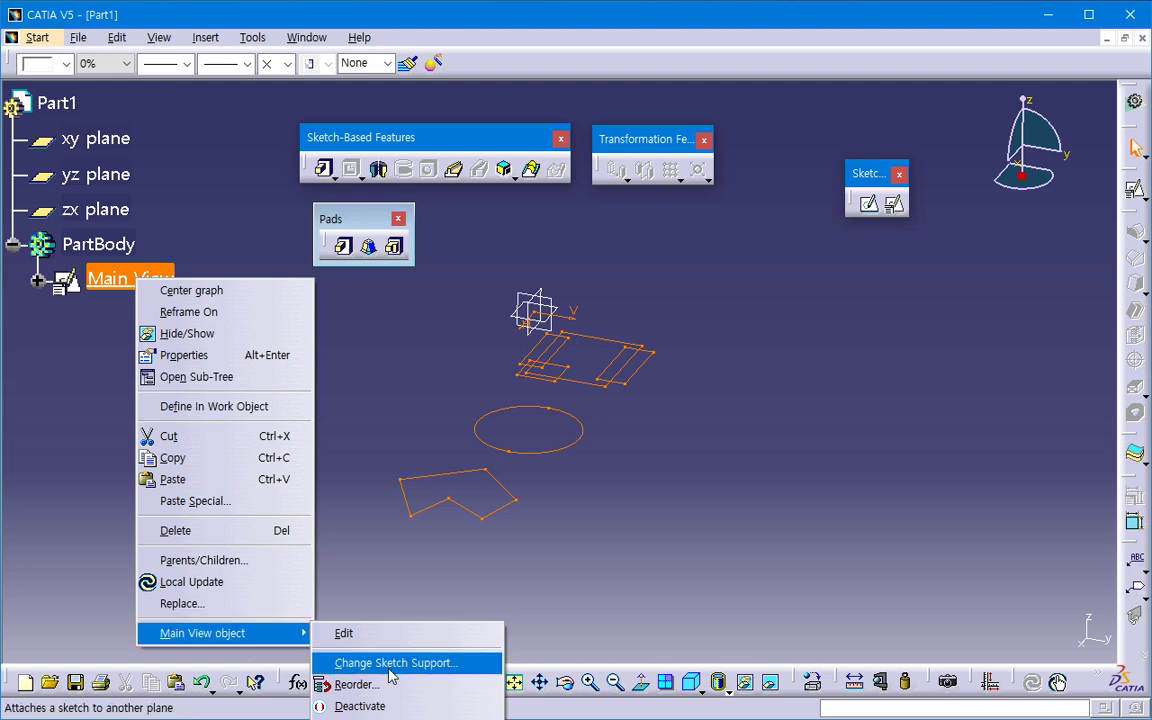
left_click(388, 668)
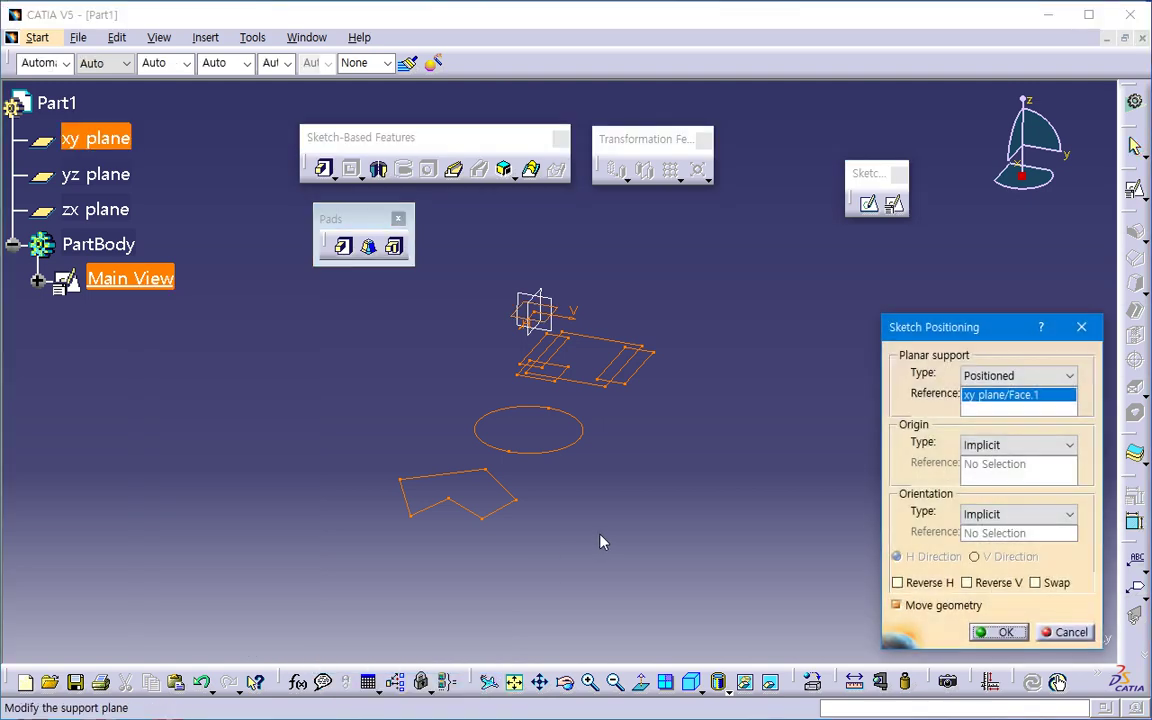
mouse_move(863, 441)
middle_mouse_down()
mouse_move(679, 496)
mouse_move(686, 490)
middle_mouse_up()
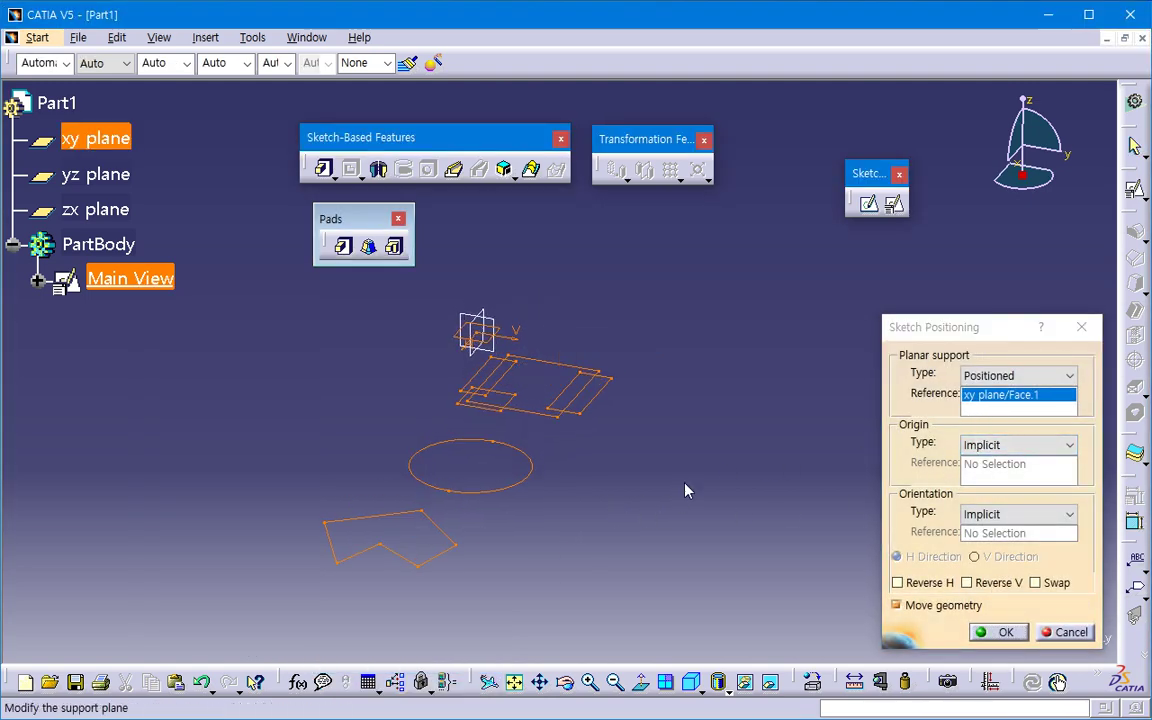
left_click(497, 328)
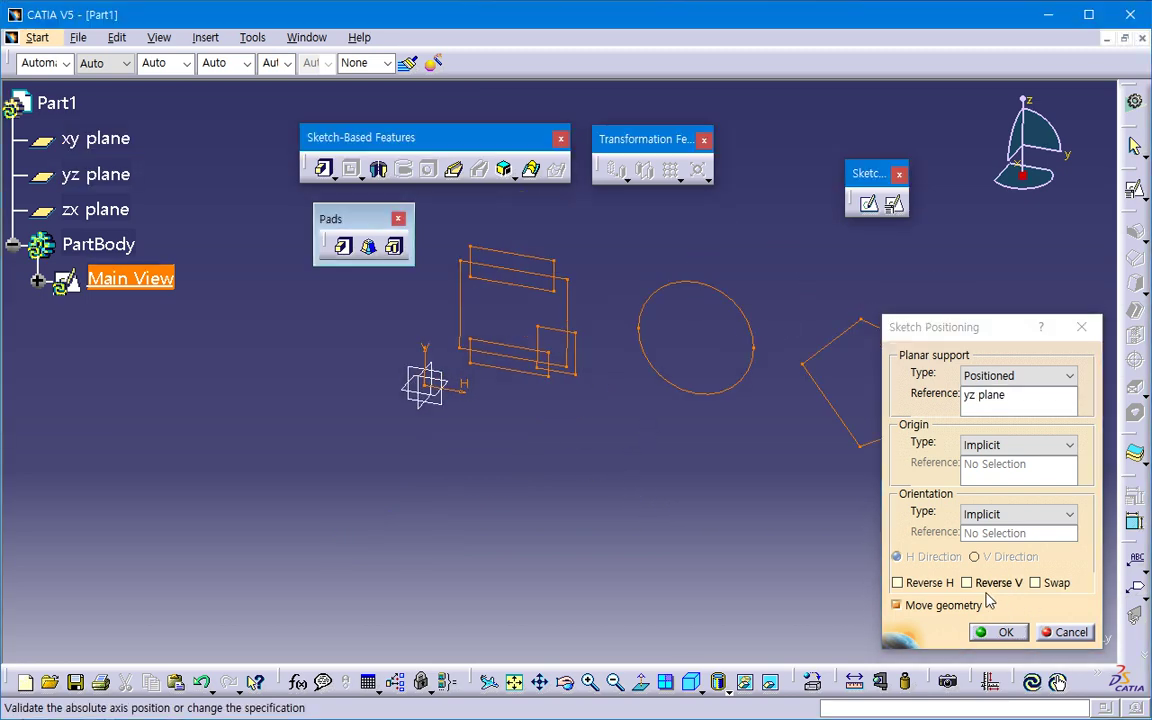
left_click(935, 582)
left_click(932, 582)
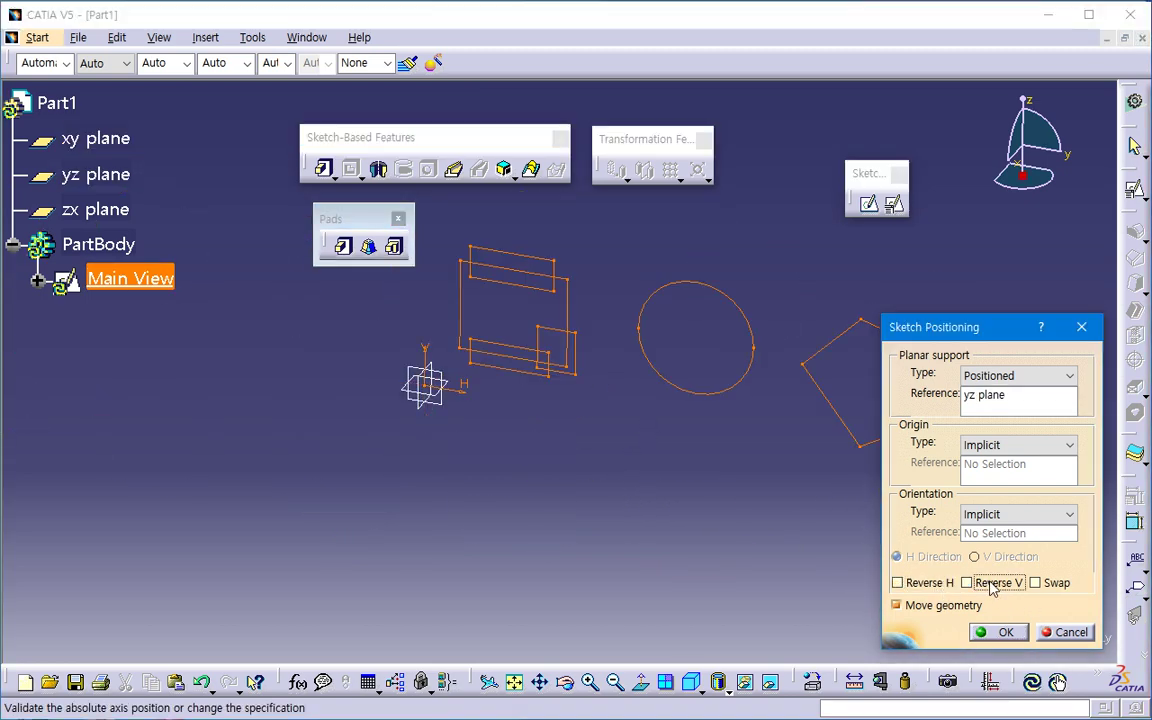
left_click(992, 583)
left_click(925, 582)
left_click(992, 583)
left_click(925, 582)
middle_click_drag(754, 546, 663, 549)
left_click(998, 632)
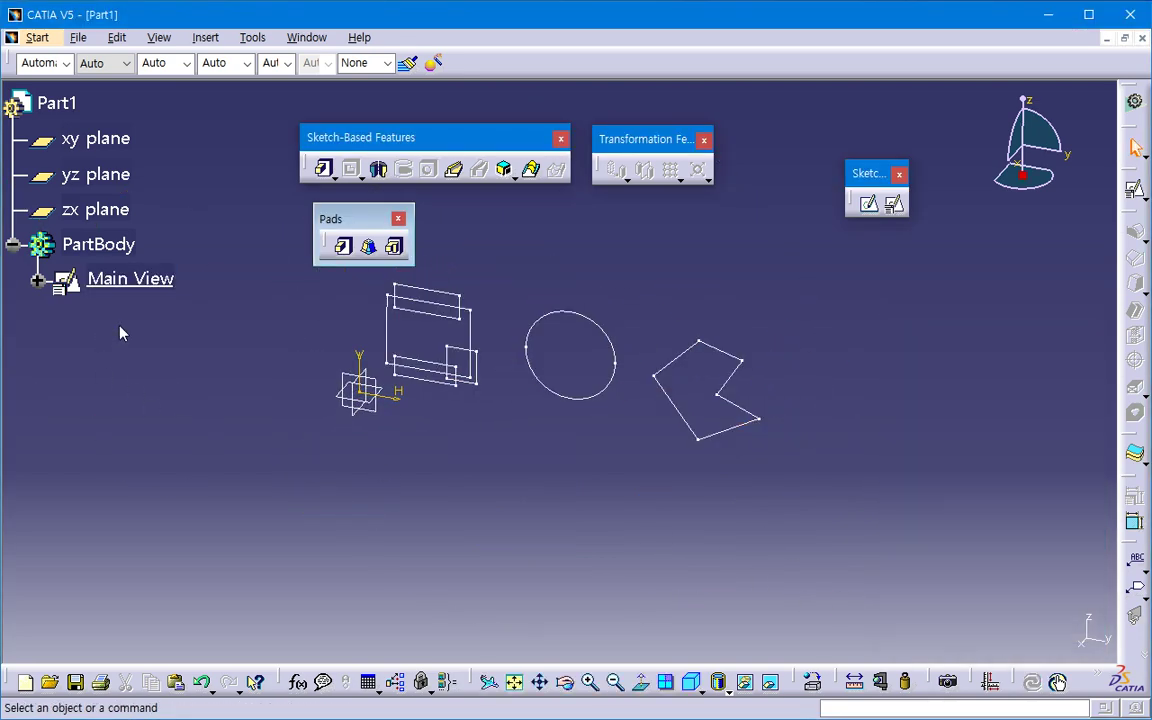
Step: Zoom in and open the Main View sketch in Sketcher to view the red rectangles
middle_click_drag(120, 333, 233, 427)
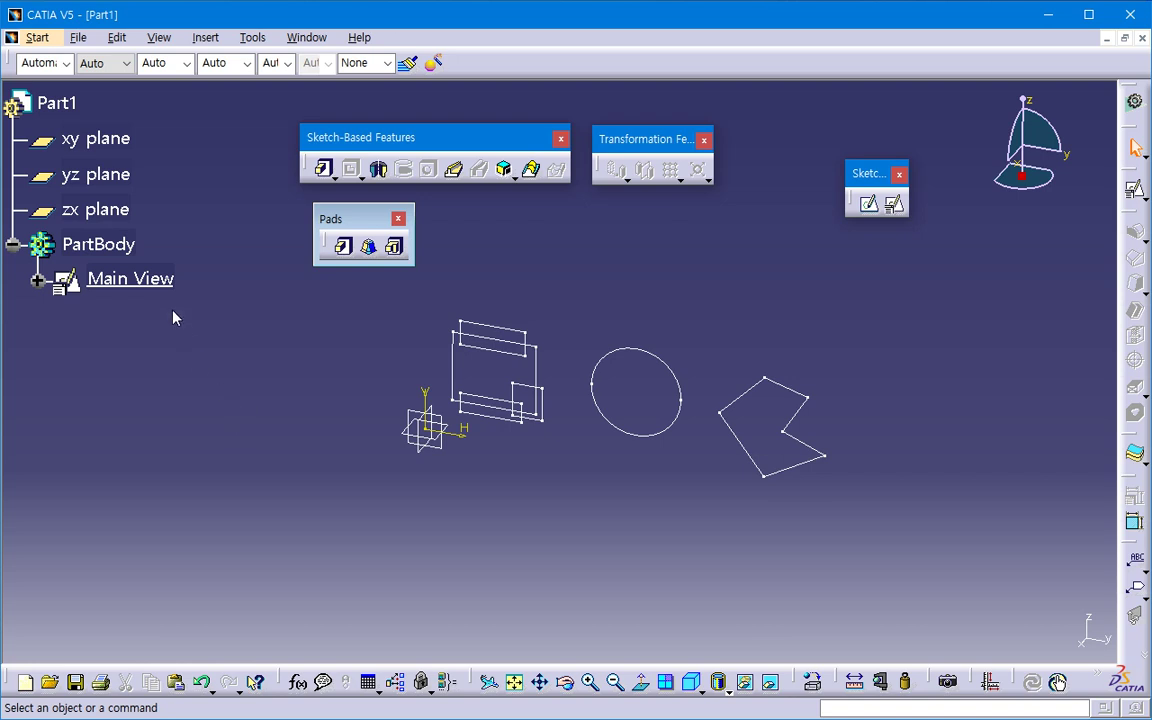
mouse_move(154, 288)
middle_mouse_down()
mouse_move(325, 403)
mouse_move(505, 433)
middle_mouse_up()
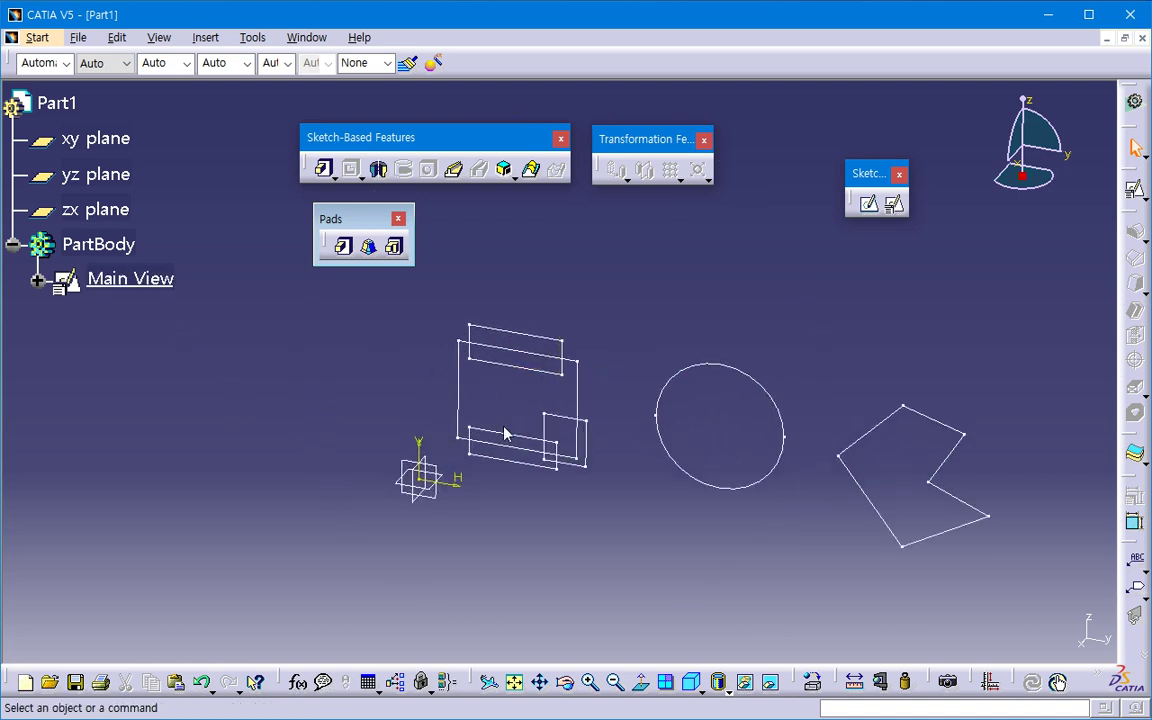
middle_click_drag(470, 380, 650, 375)
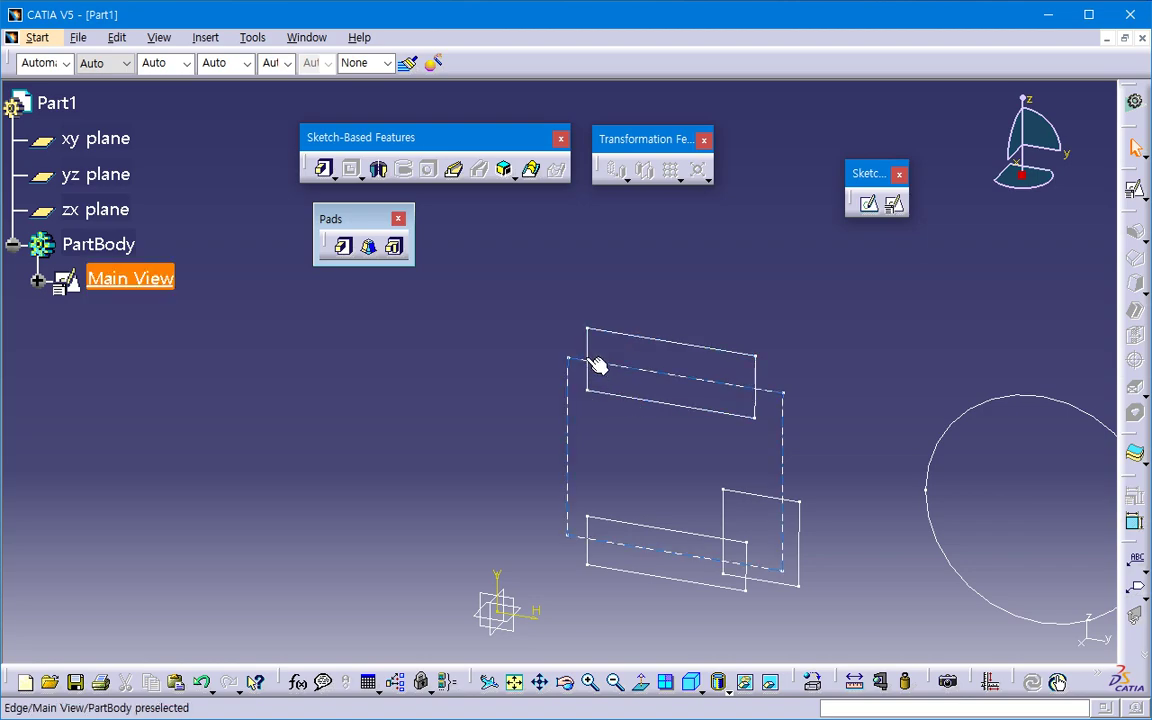
middle_click_drag(588, 366, 298, 401)
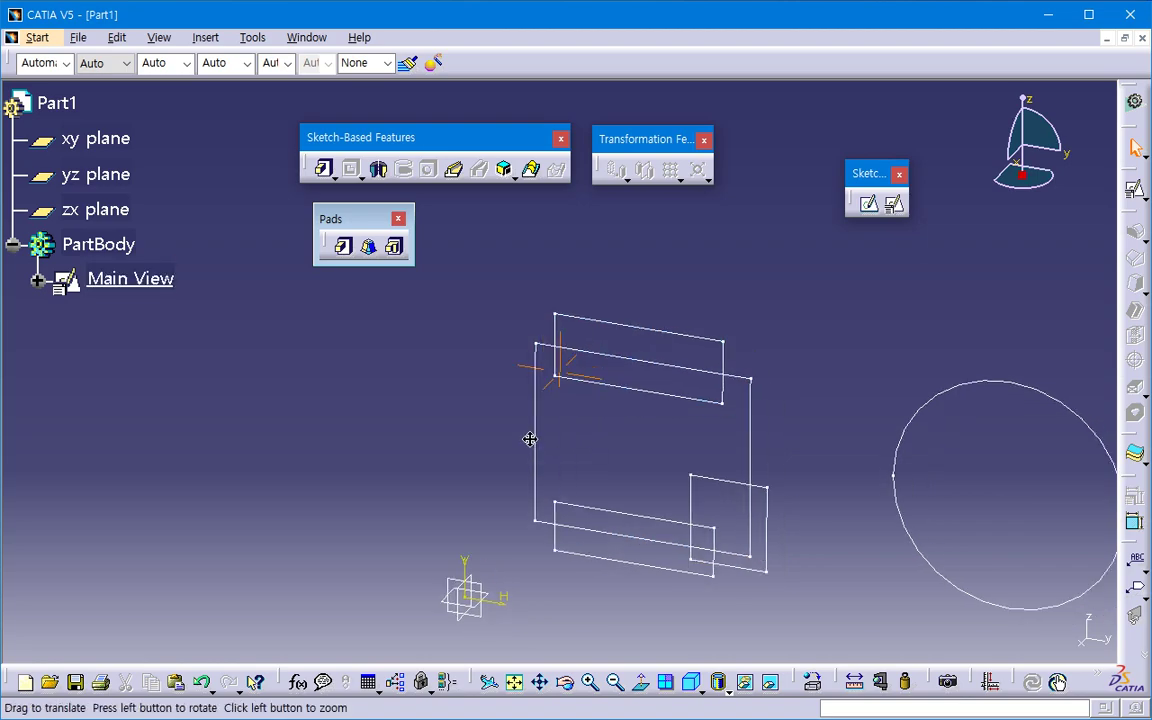
double_click(130, 278)
middle_click_drag(790, 545, 835, 432)
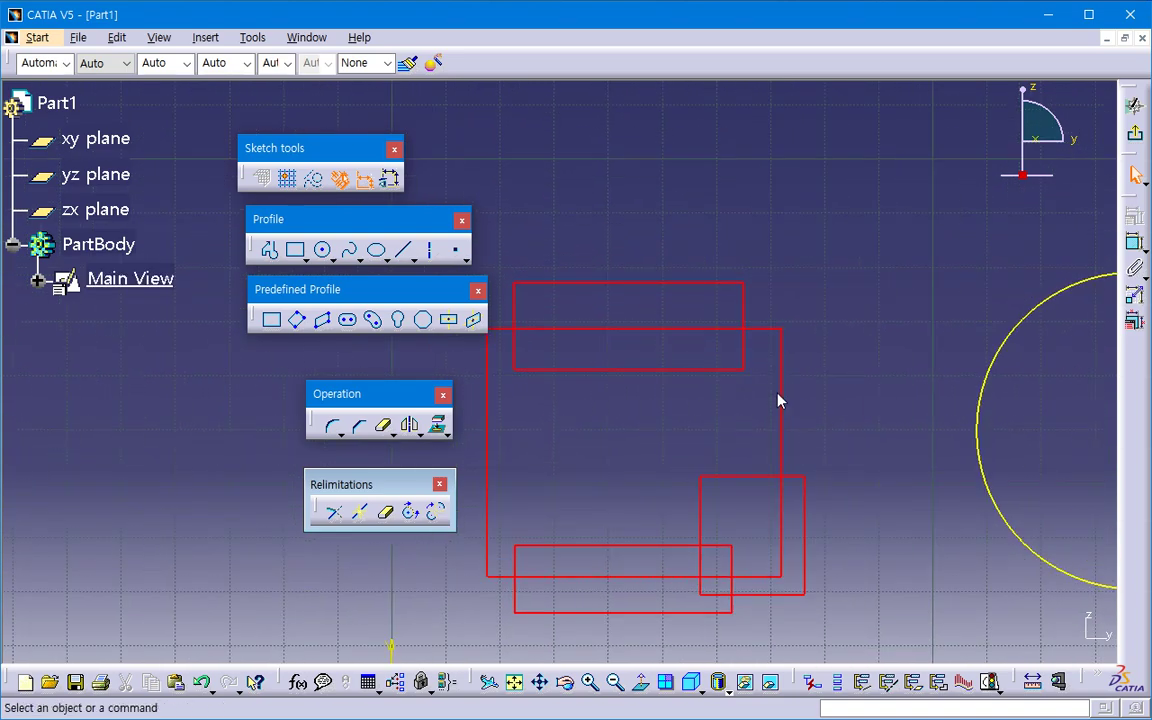
middle_click_drag(563, 386, 558, 368, "ctrl")
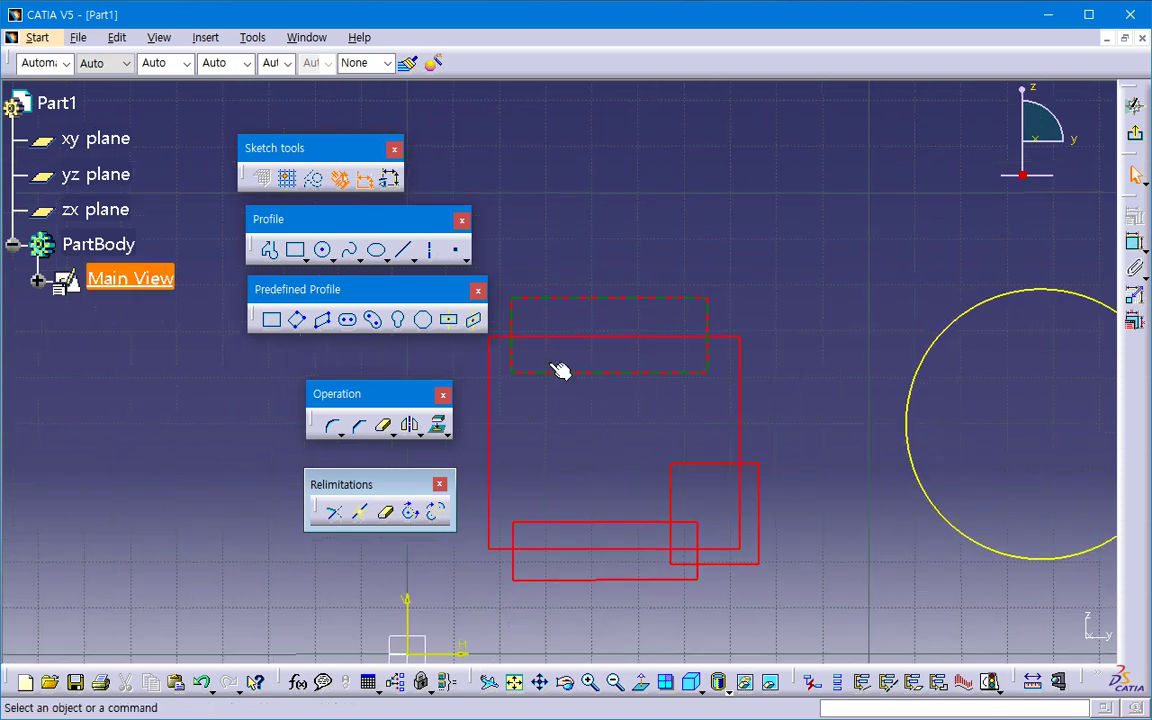
Step: Check the layer list and zoom around the overlapping red rectangles
left_click(375, 67)
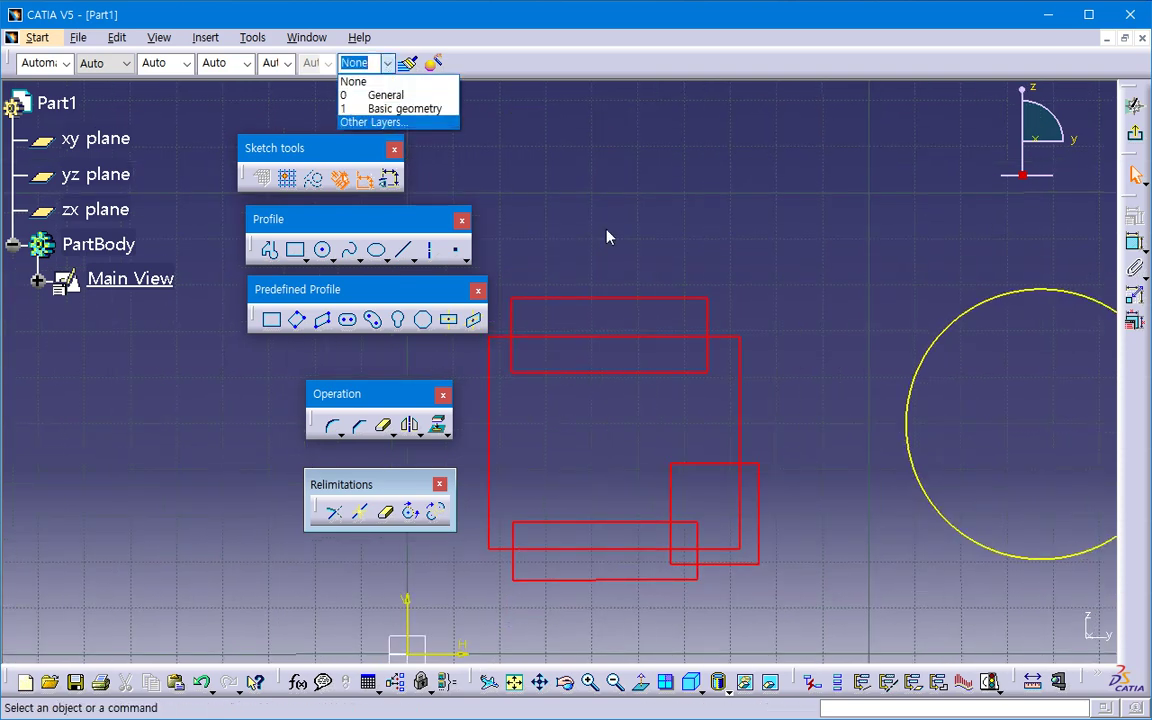
left_click(693, 349)
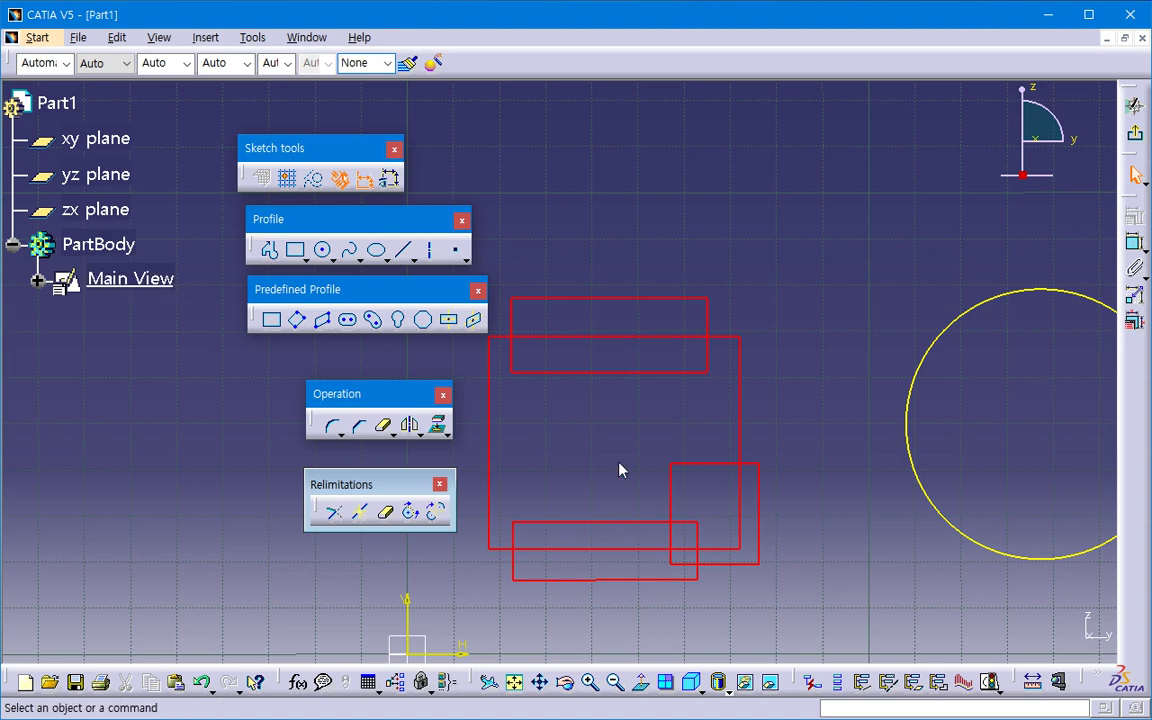
middle_click_drag(620, 468, 624, 551, "ctrl")
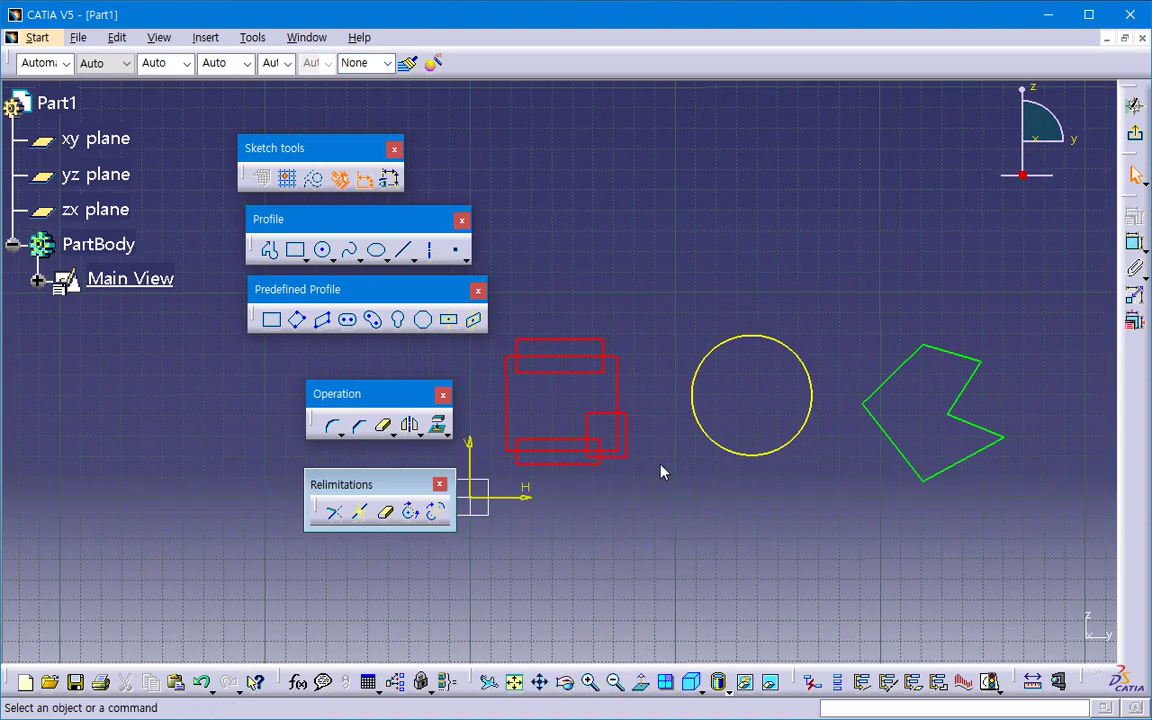
middle_click_drag(661, 470, 757, 395, "ctrl")
middle_click(836, 420)
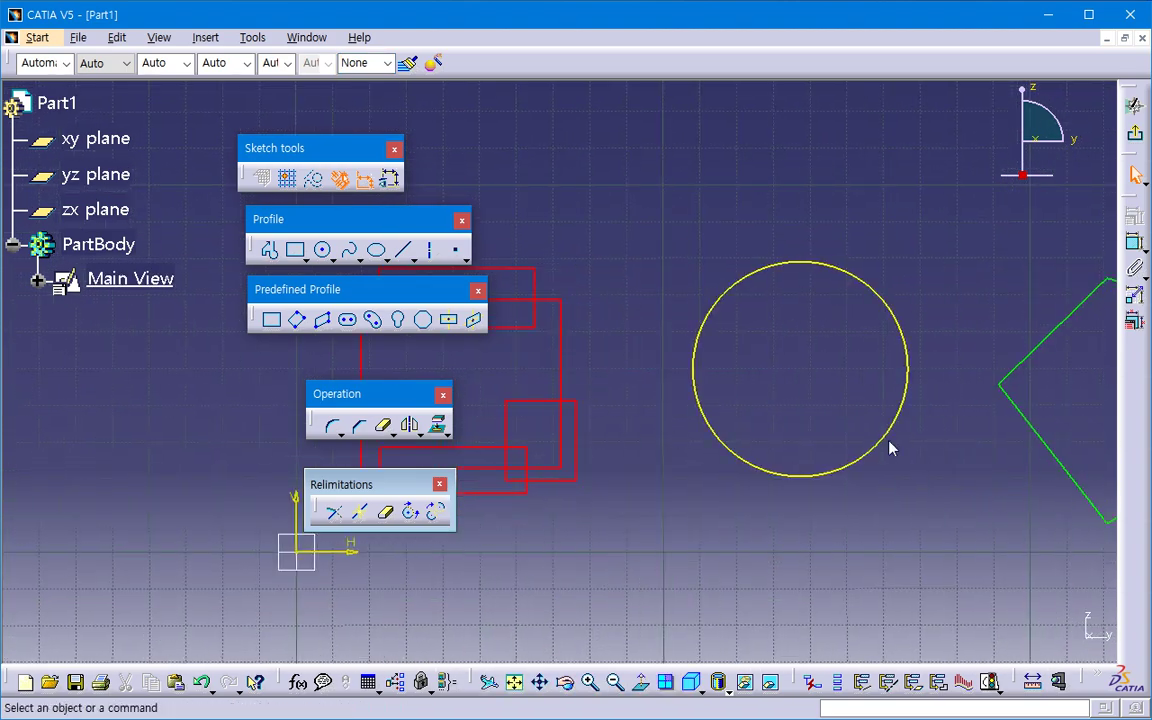
middle_click_drag(783, 485, 951, 496)
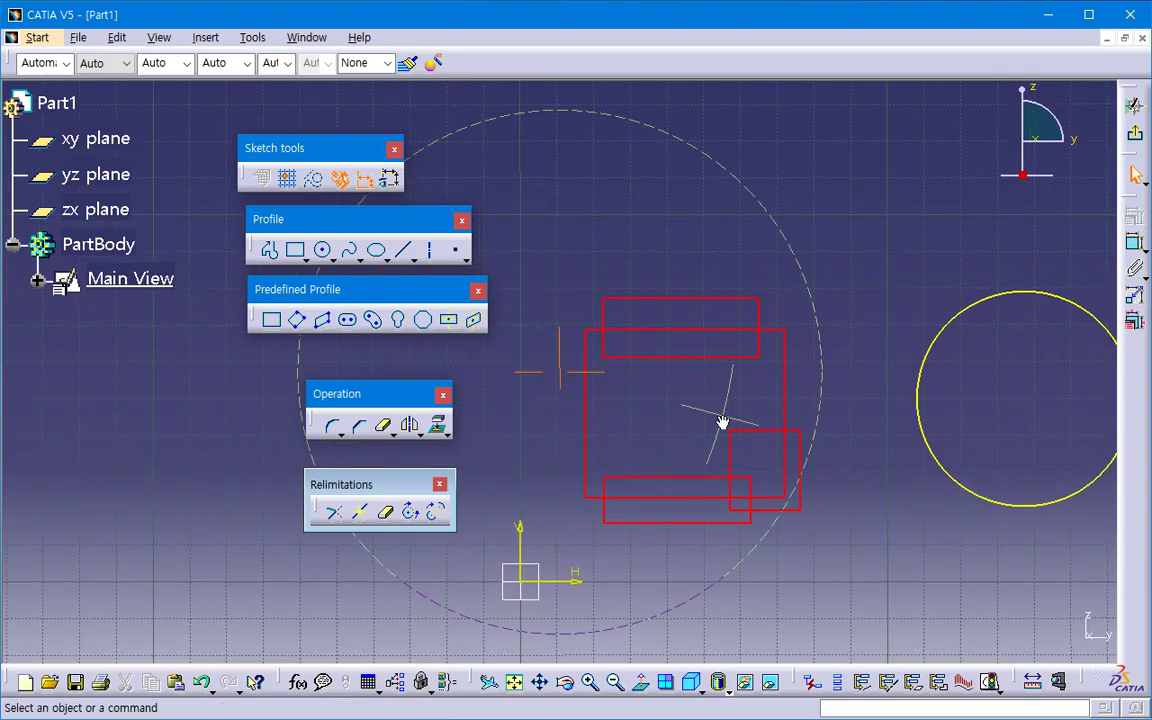
middle_click_drag(722, 421, 720, 334, "ctrl")
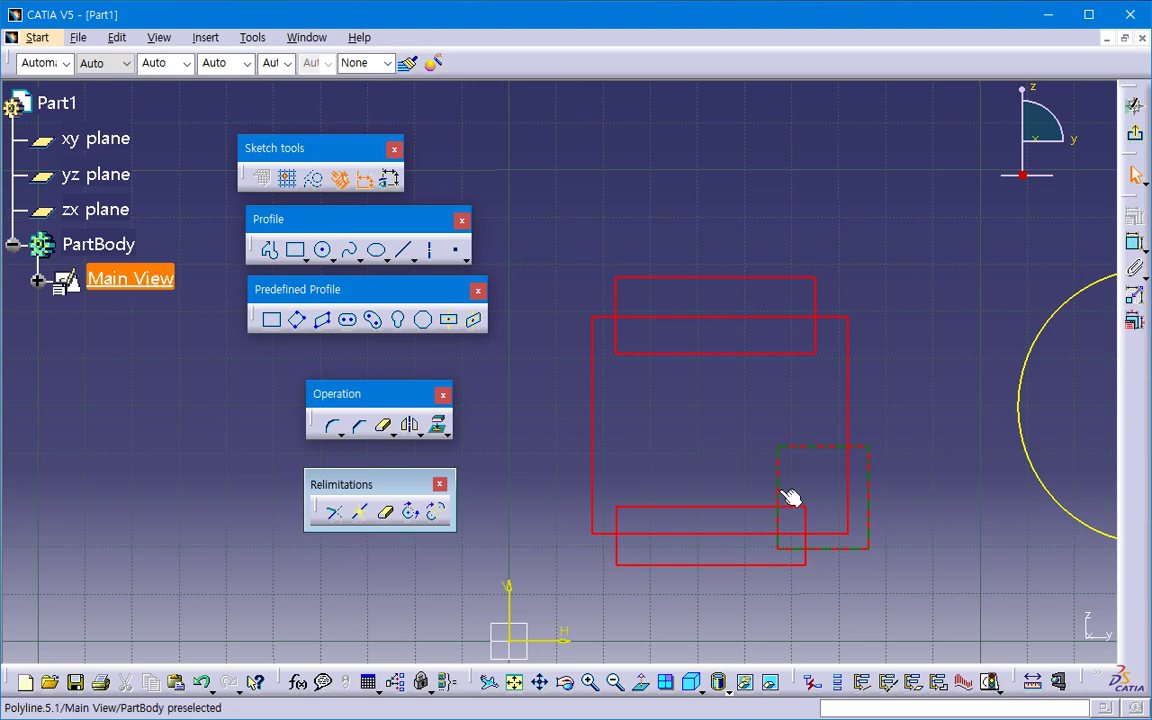
mouse_move(708, 369)
middle_mouse_down()
mouse_move(708, 400)
mouse_move(766, 290)
middle_mouse_up()
Step: Exit the sketch and close the Part and Test.dxf documents
left_click(1136, 140)
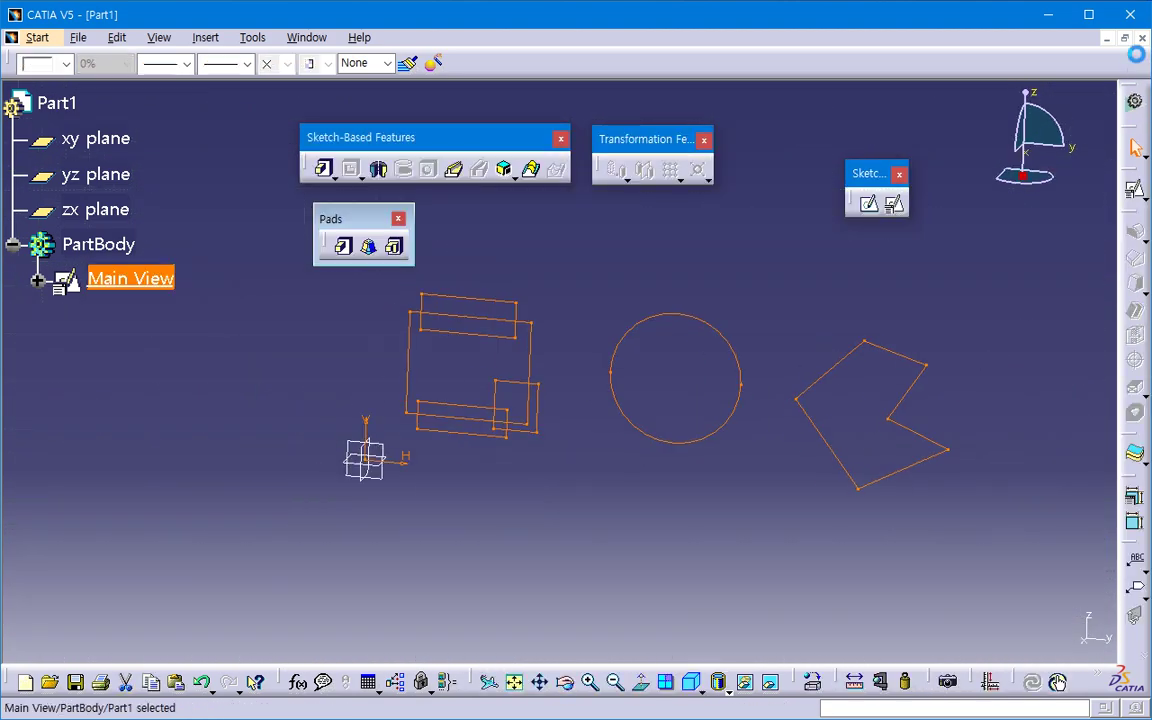
key("ctrl+F4")
left_click(610, 413)
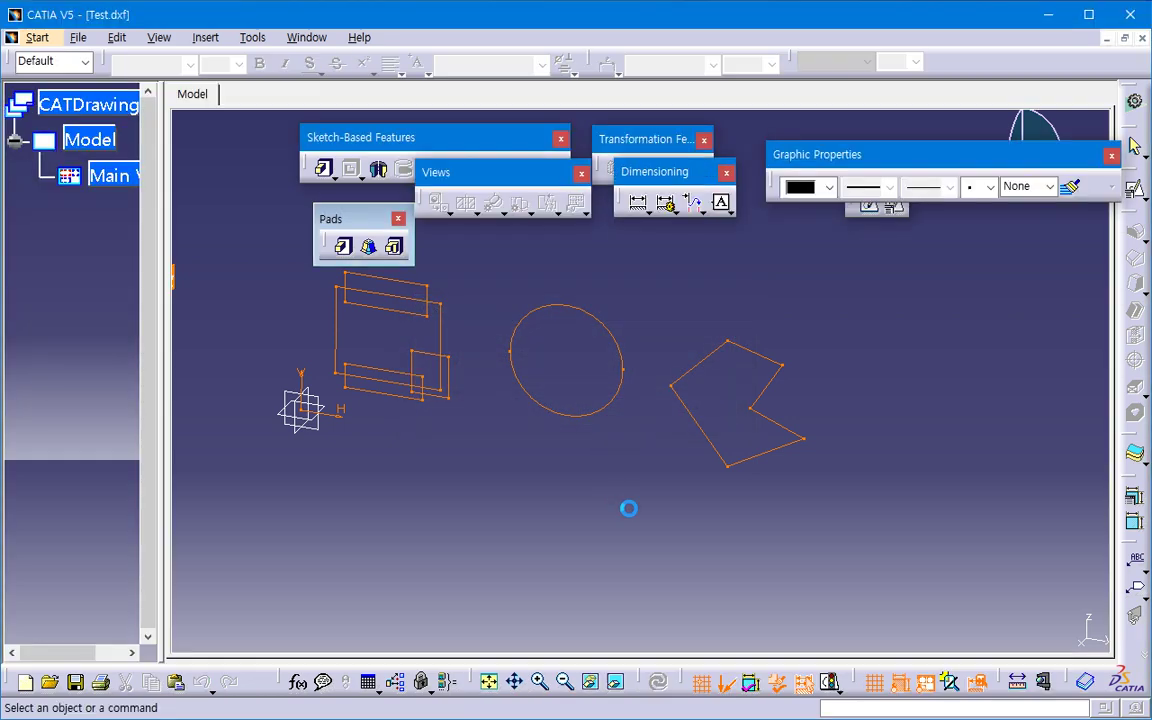
key("ctrl+F4")
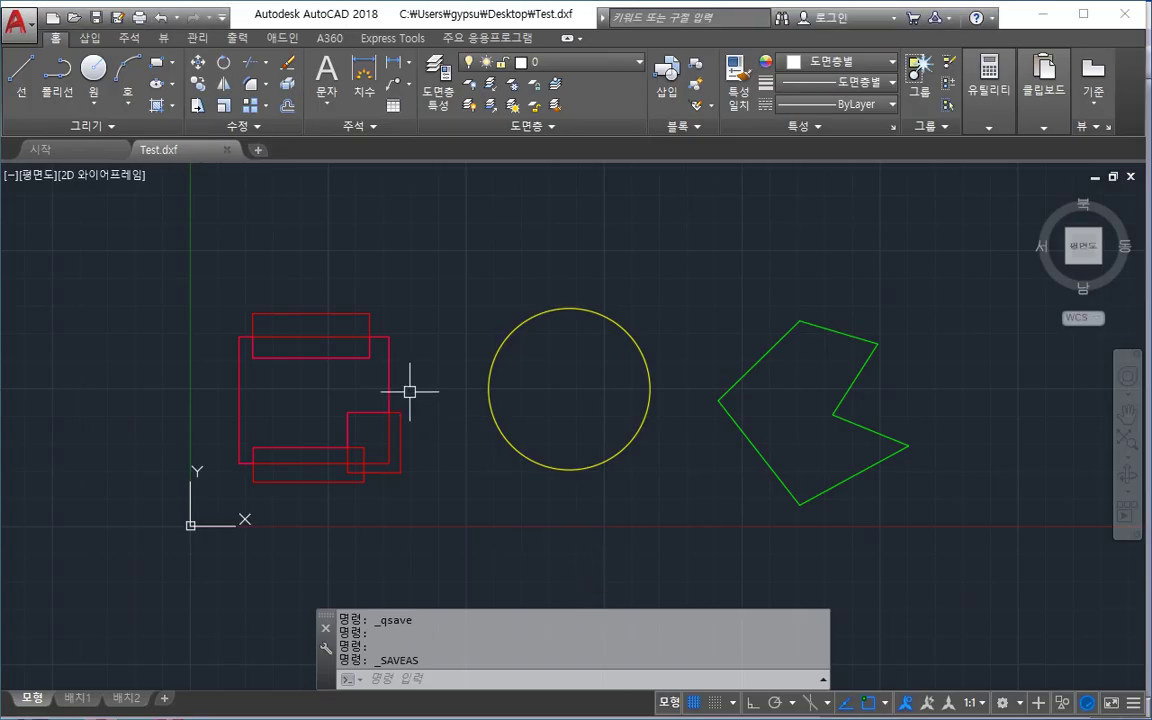
Step: Switch off layer Test1 so the red rectangles are hidden
left_click(388, 391)
middle_click_drag(442, 437, 570, 467)
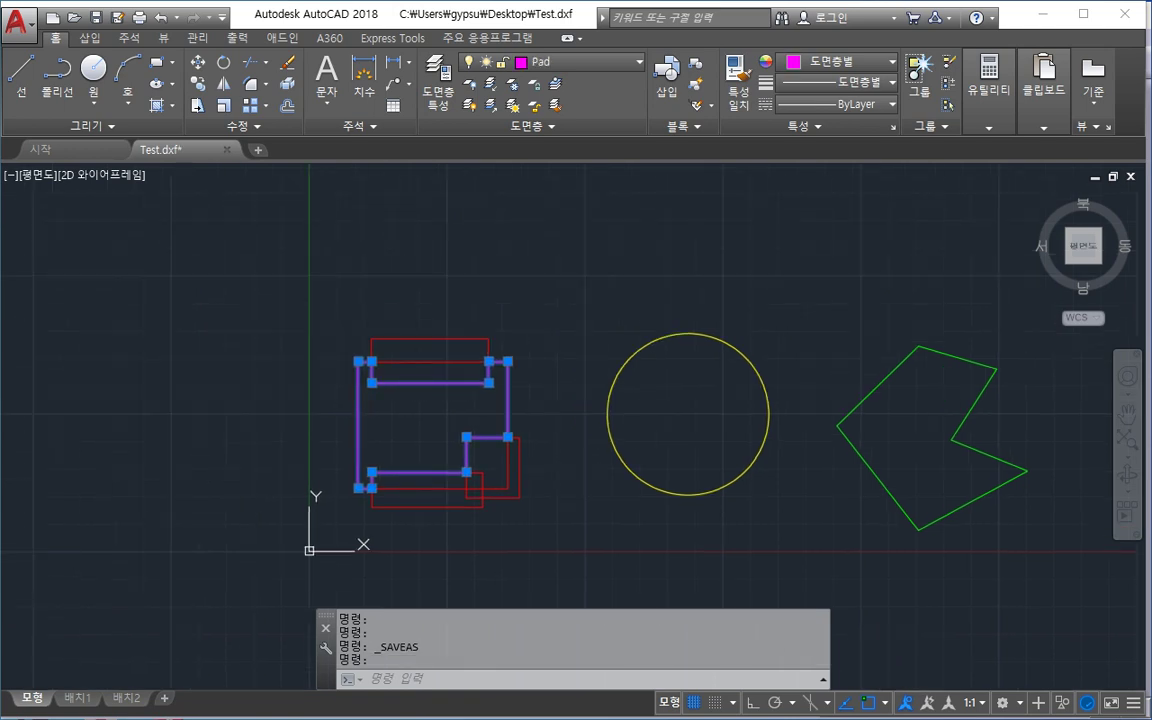
key("Escape")
key("Escape")
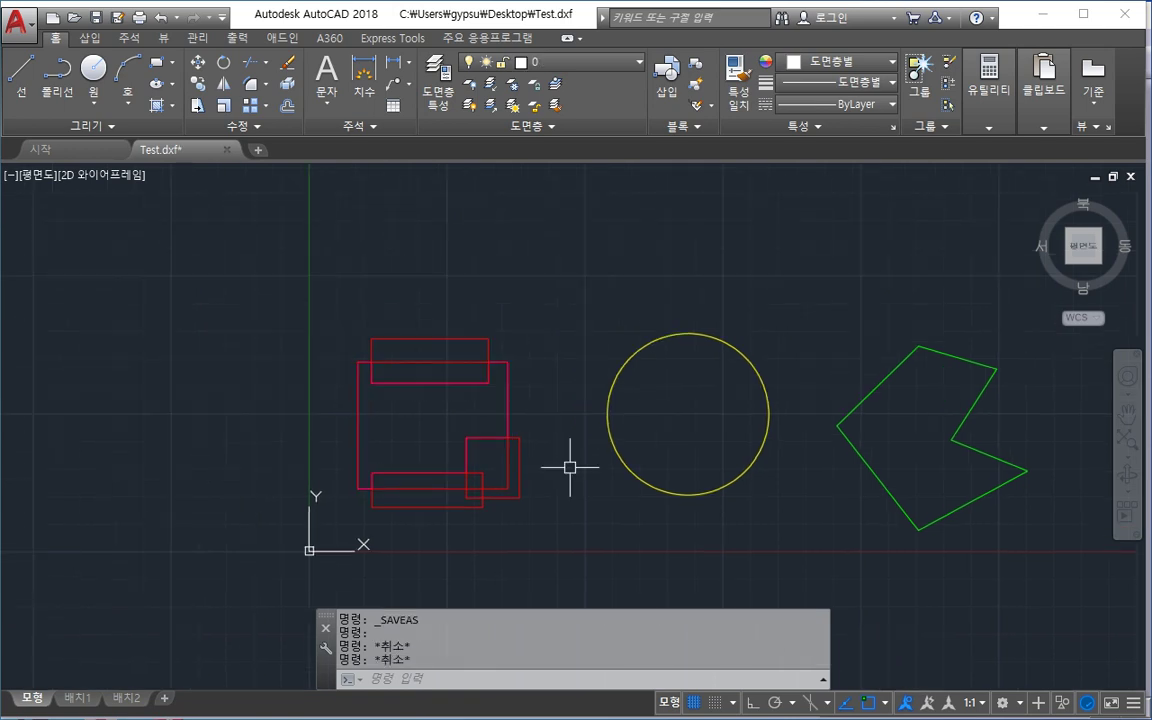
left_click(438, 90)
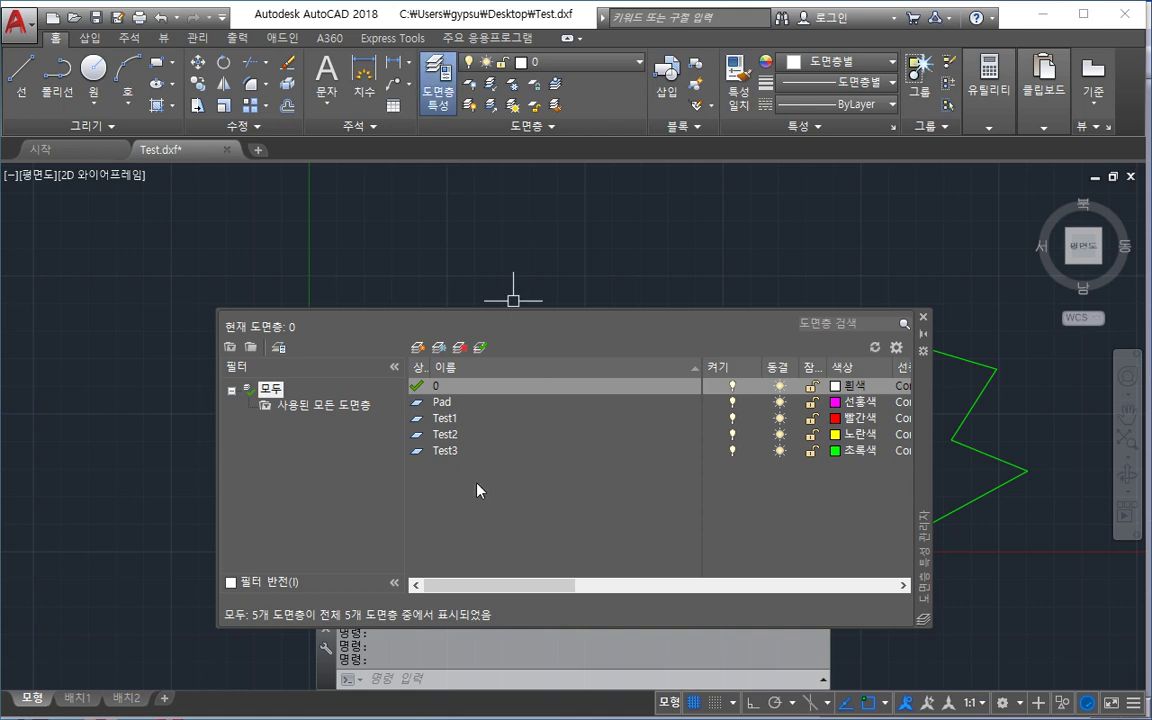
left_click(728, 419)
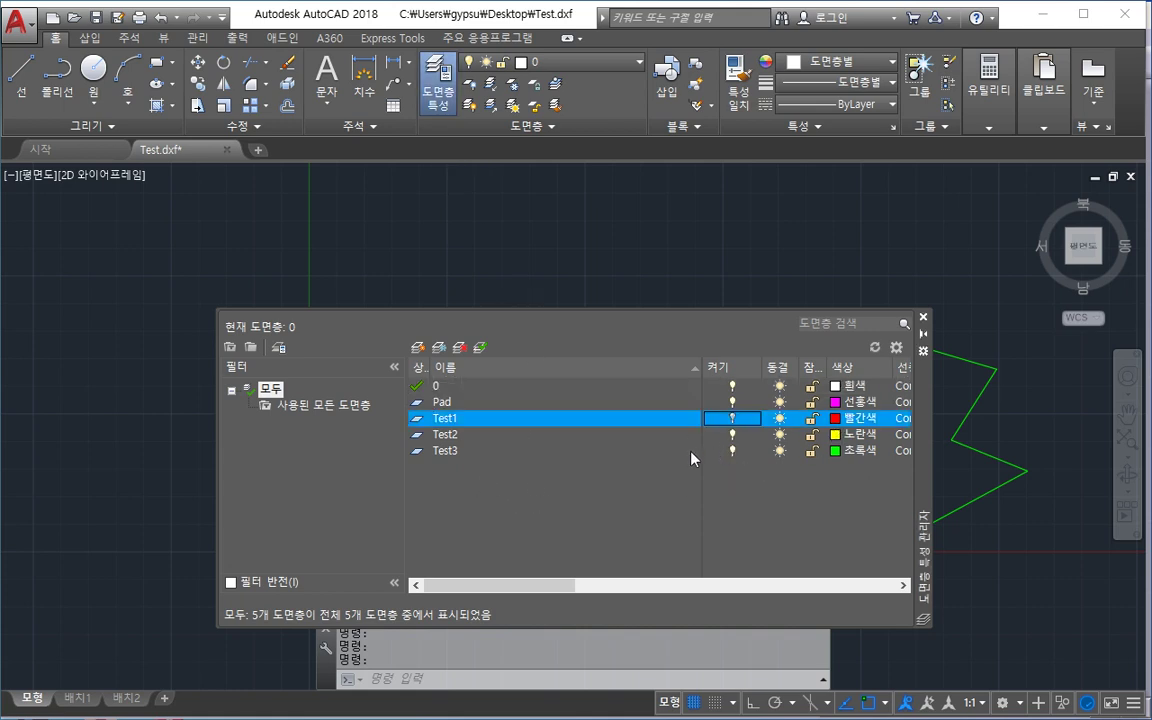
left_click(923, 318)
Step: Explode the magenta outline polyline into separate segments with X, then quick-save Test.dxf
left_click(522, 517)
left_click(386, 432)
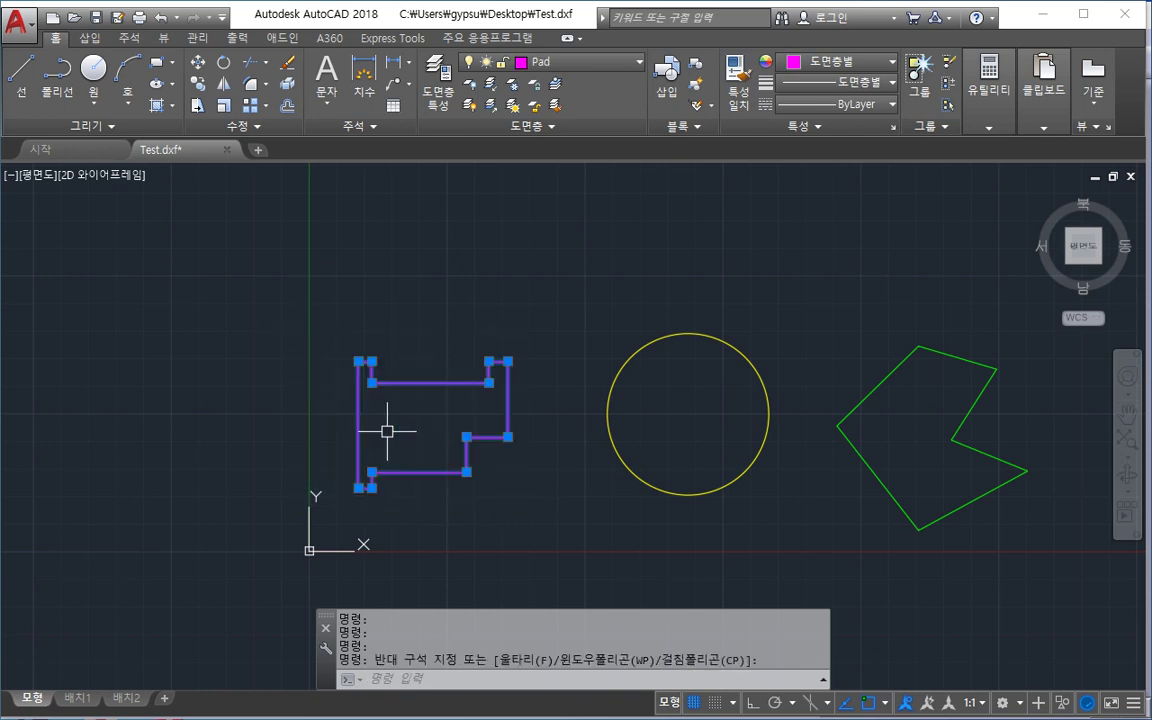
key("Escape")
type("x")
key("Return")
left_click(482, 462)
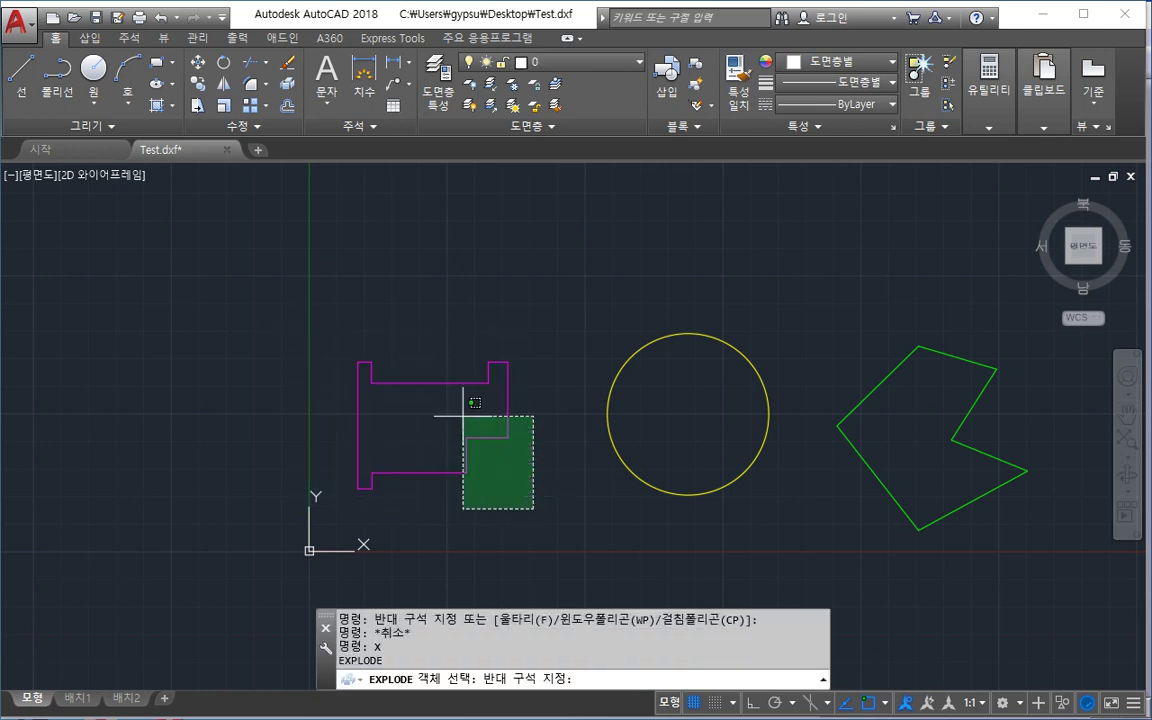
left_click(322, 324)
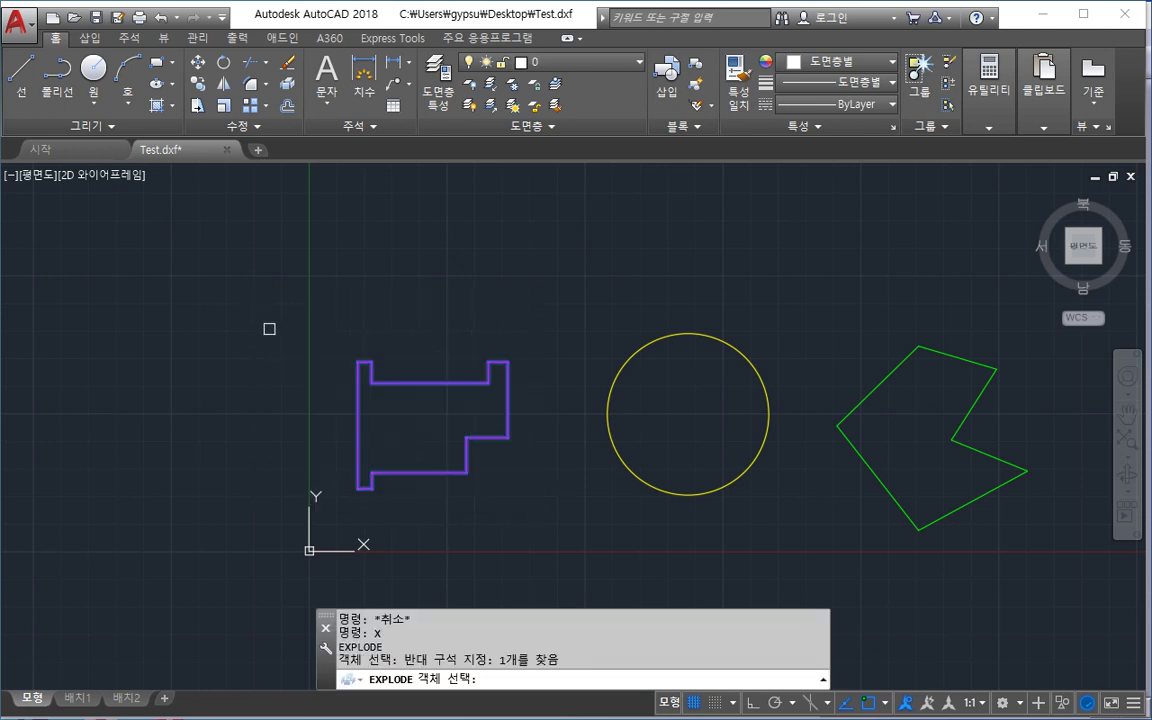
key("Return")
left_click(413, 472)
key("Escape")
key("Escape")
middle_click_drag(535, 483, 392, 451)
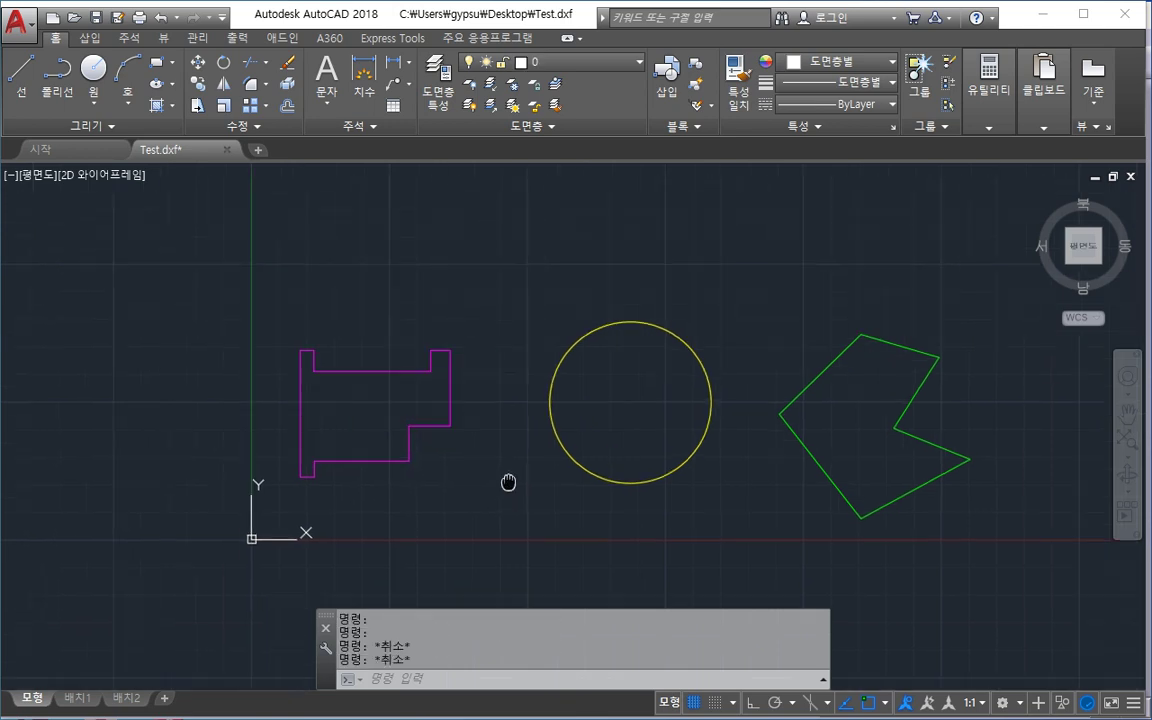
key("ctrl+s")
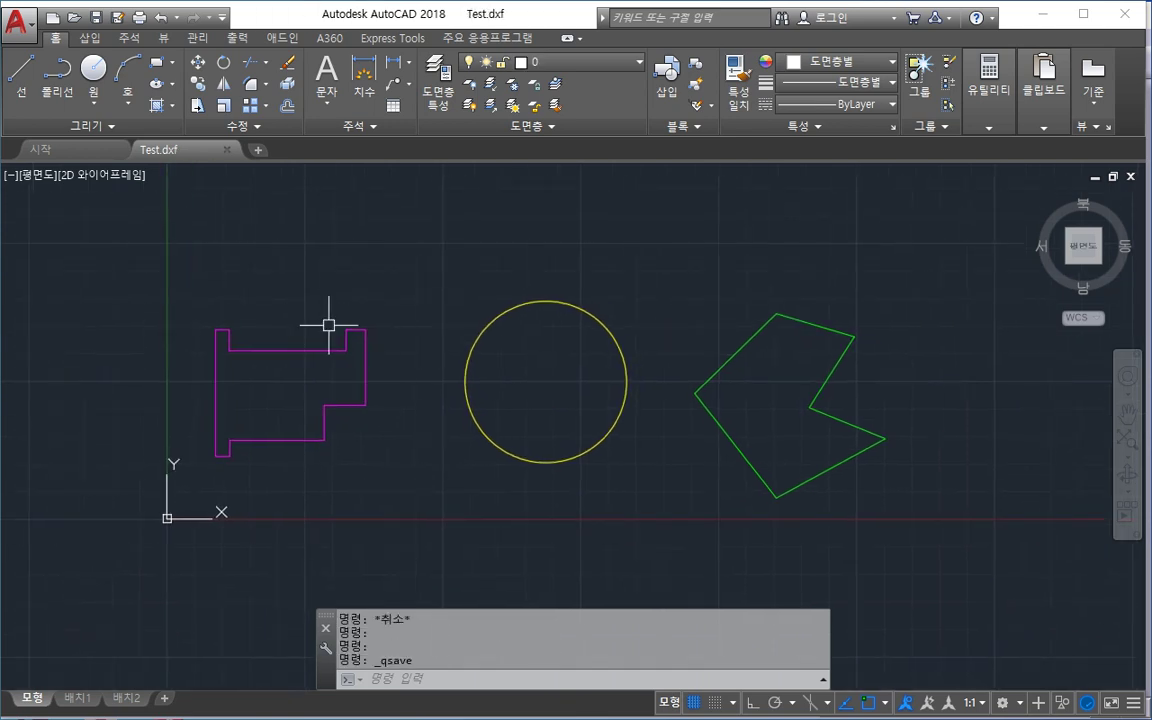
Step: Save over the desktop Test.dxf as an AutoCAD 2010 DXF, confirming the replacement
left_click(17, 20)
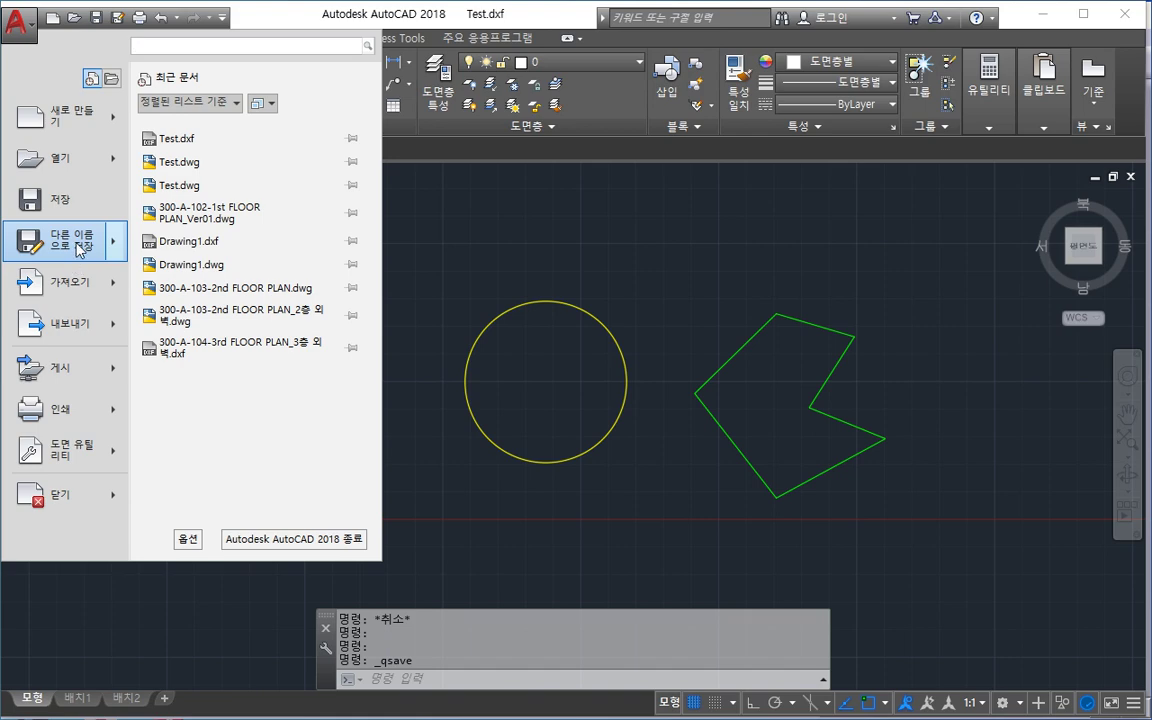
left_click(80, 249)
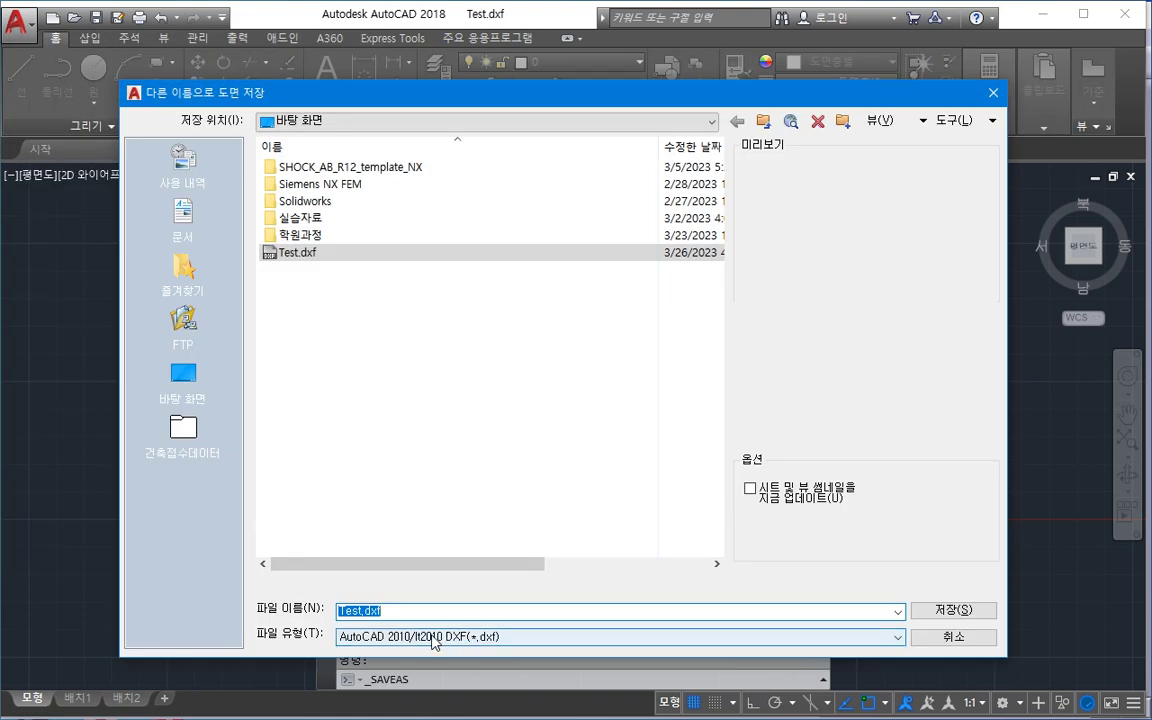
left_click(953, 610)
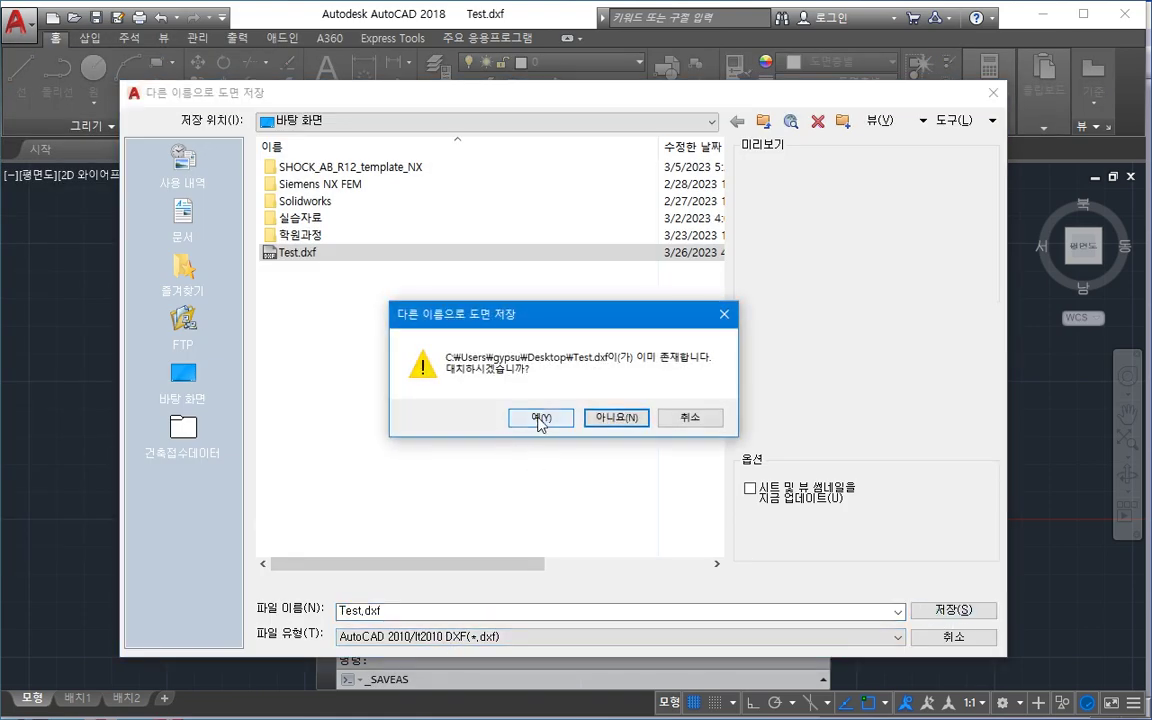
left_click(540, 418)
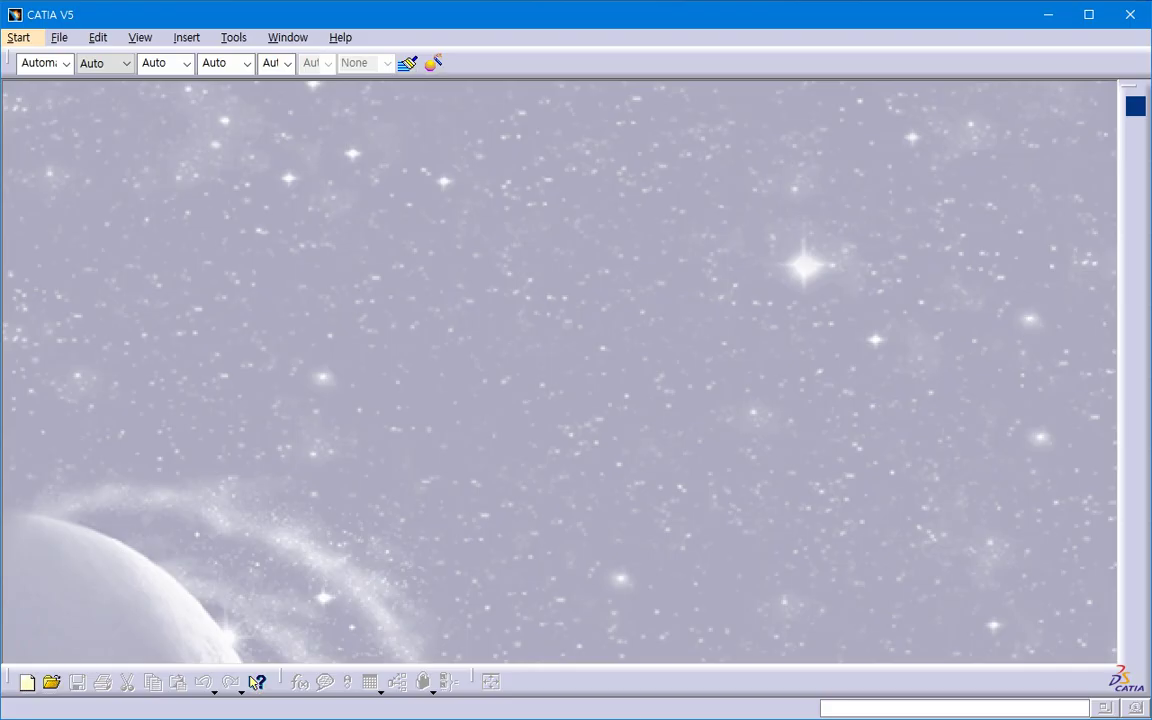
Step: Open Test.dxf from the desktop and copy its Main View from the tree
left_click(59, 38)
left_click(90, 104)
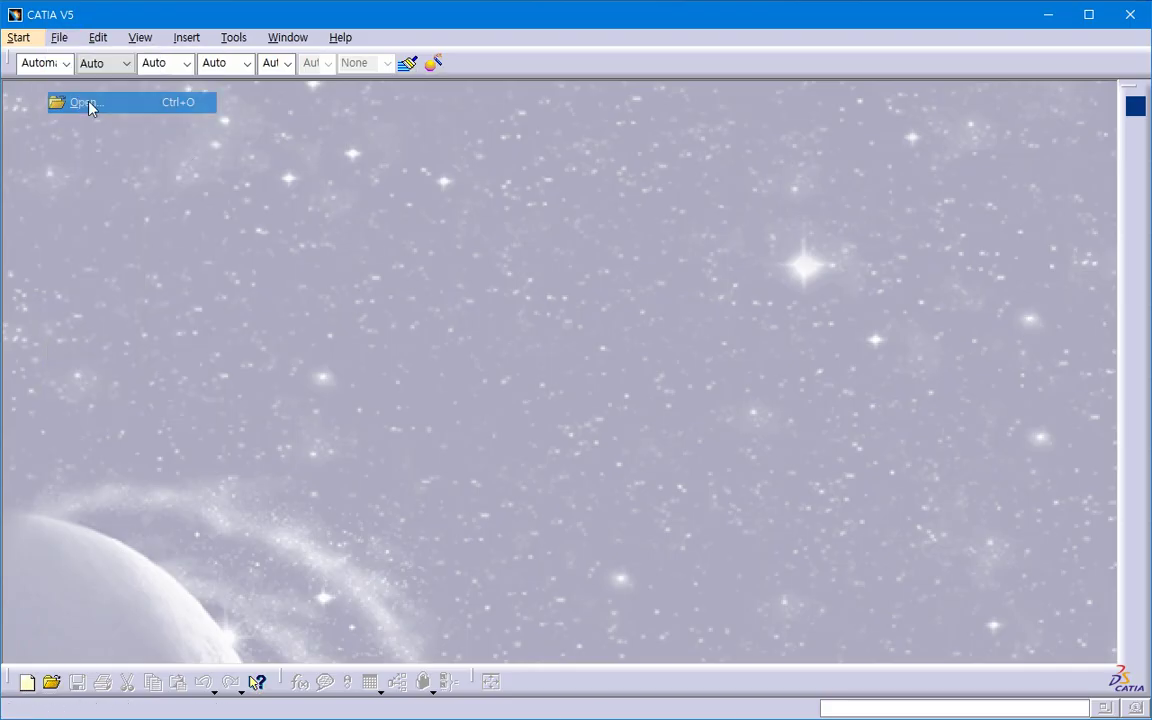
scroll(670, 446, "down", 3)
double_click(744, 410)
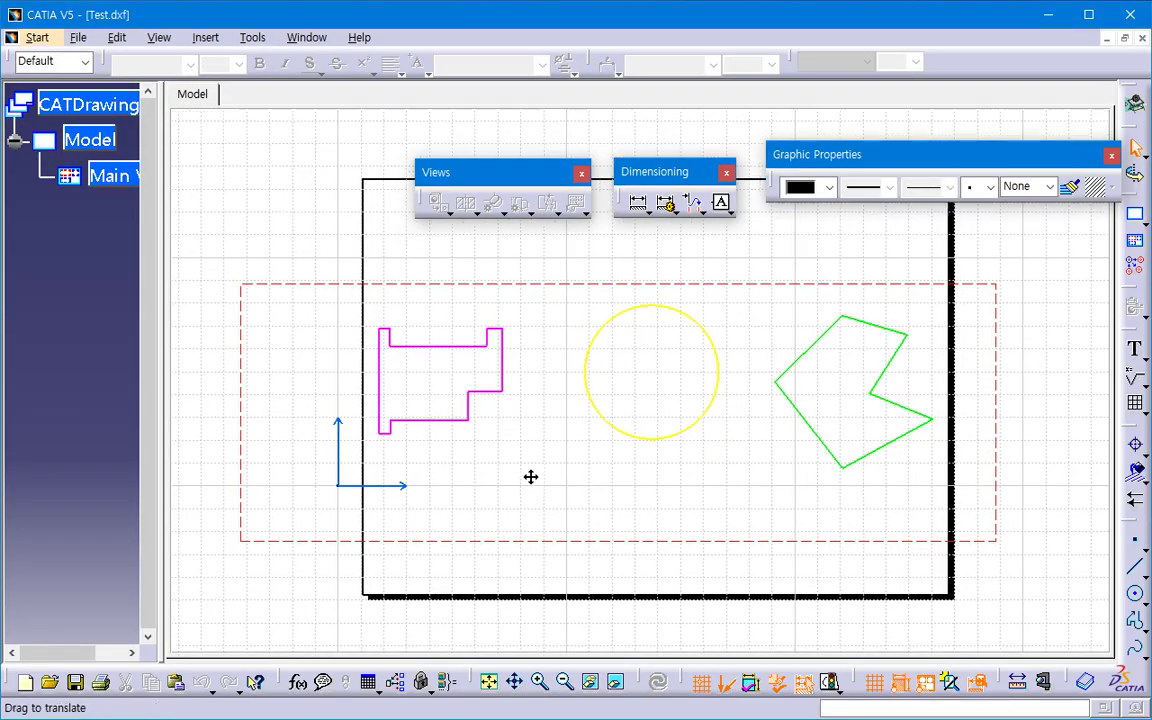
middle_click_drag(530, 477, 511, 462)
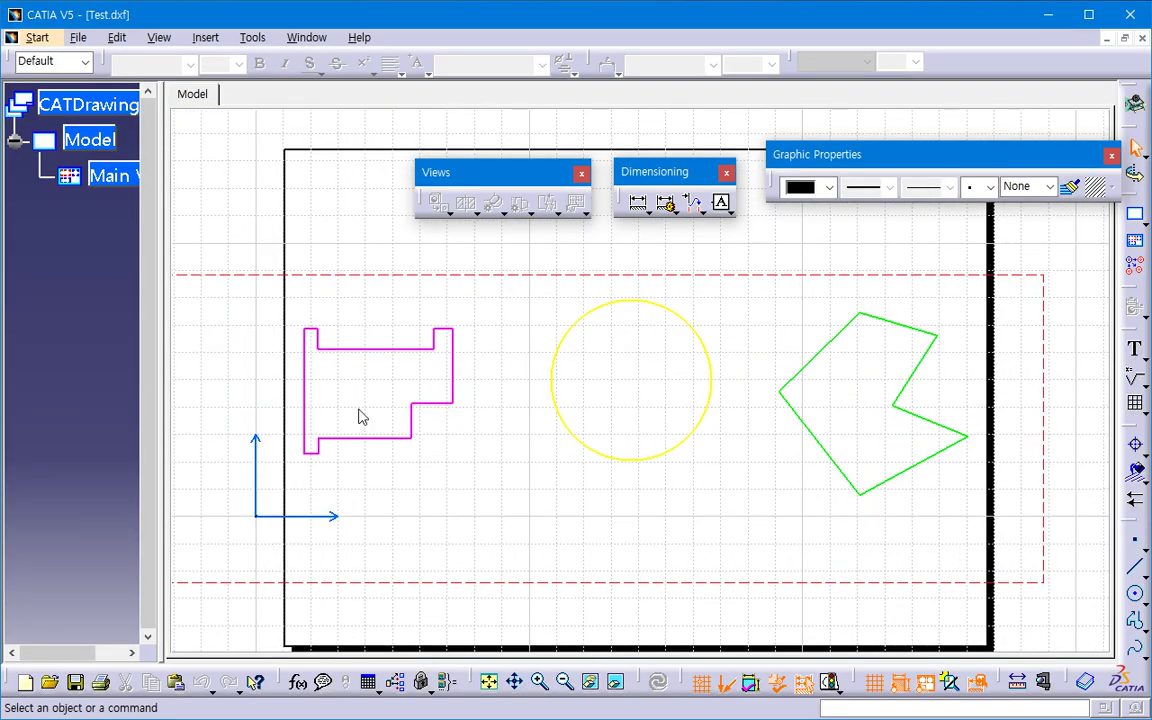
left_click(121, 177)
right_click(122, 180)
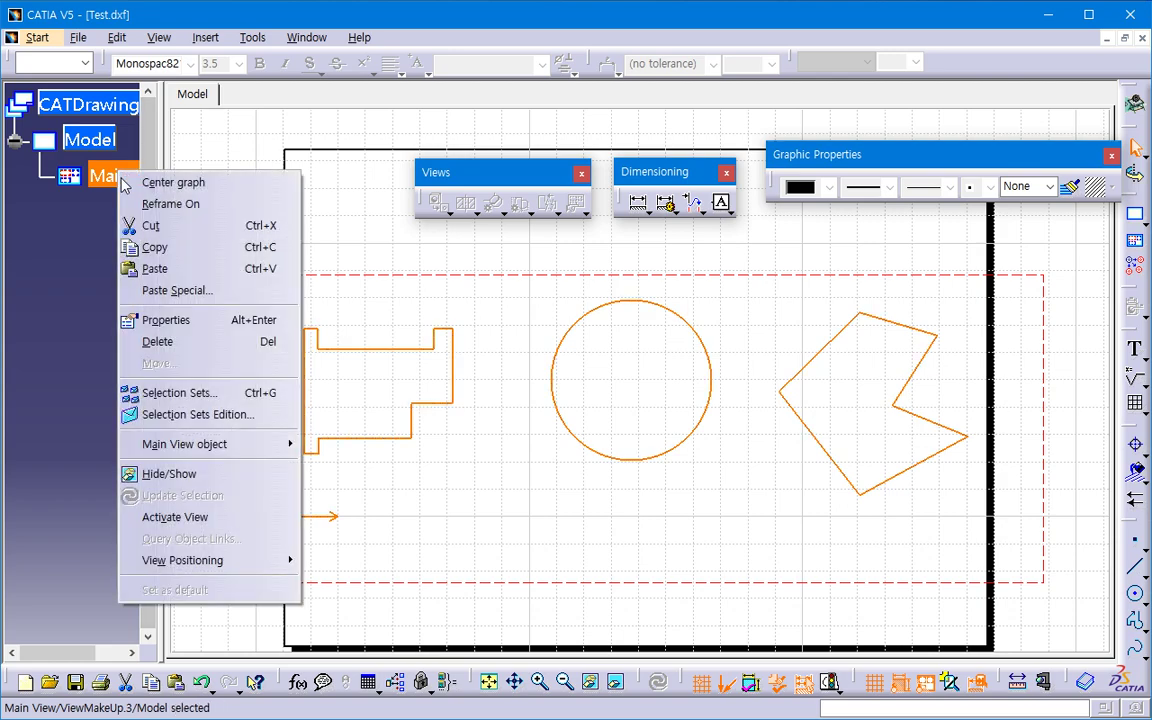
left_click(158, 247)
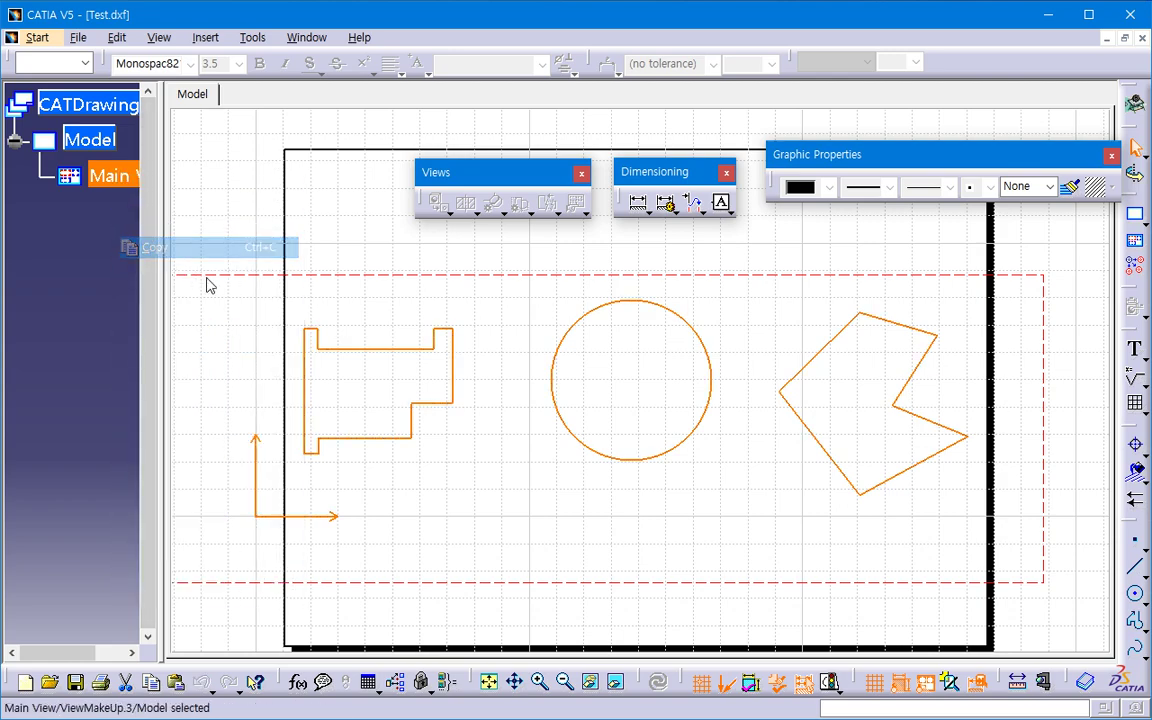
Step: Create a new Part document, keeping the default name Part1
left_click(87, 41)
left_click(103, 57)
type("Part")
key("Return")
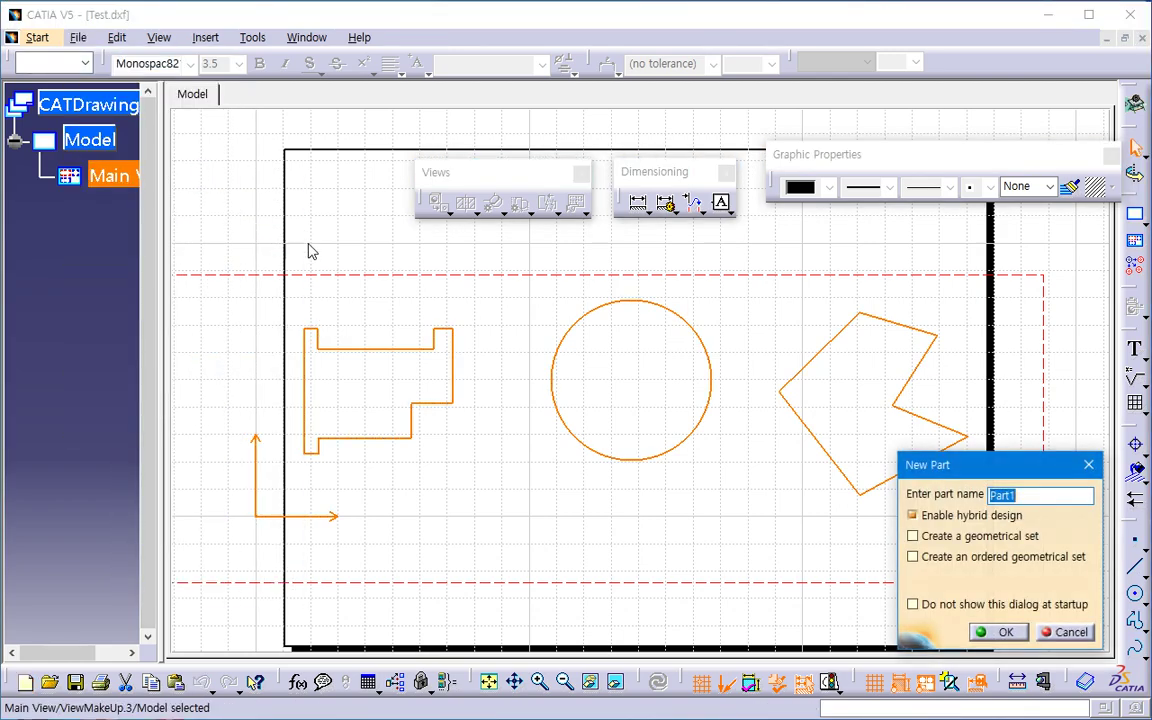
key("Return")
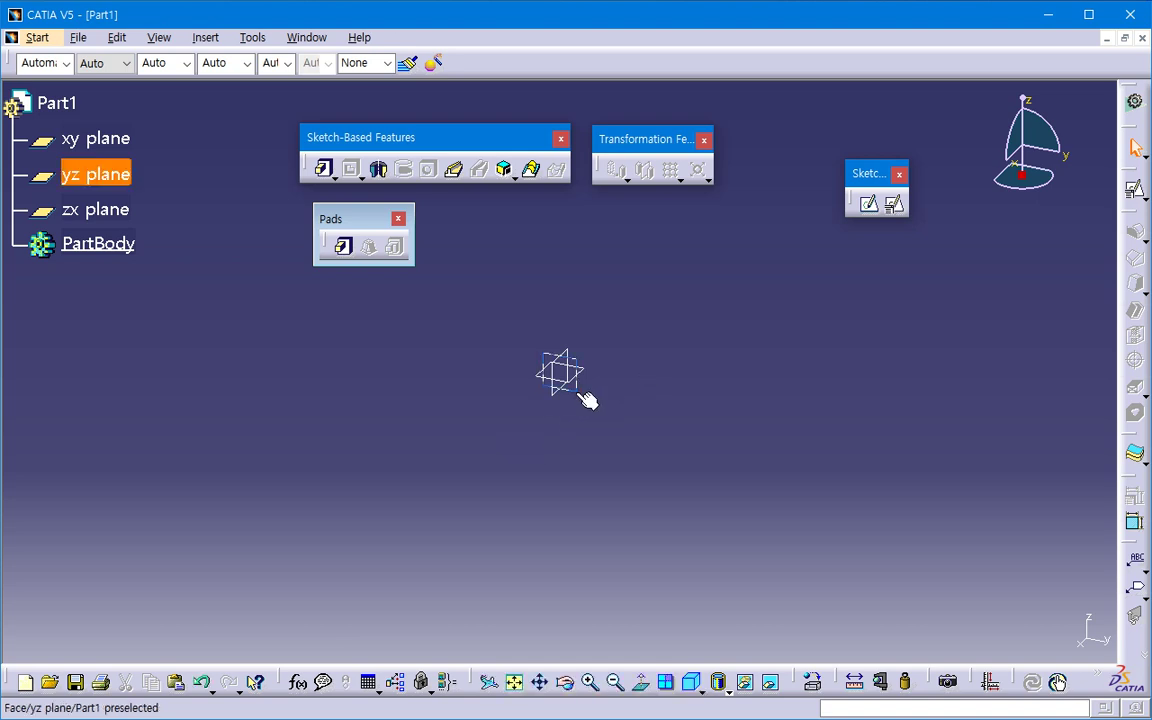
Step: Paste the copied geometry onto the yz plane and enter the Main View sketch under PartBody
left_click(585, 396)
key("ctrl+v")
mouse_move(619, 447)
middle_mouse_down()
mouse_move(447, 493)
mouse_move(473, 494)
middle_mouse_up()
left_click(12, 245)
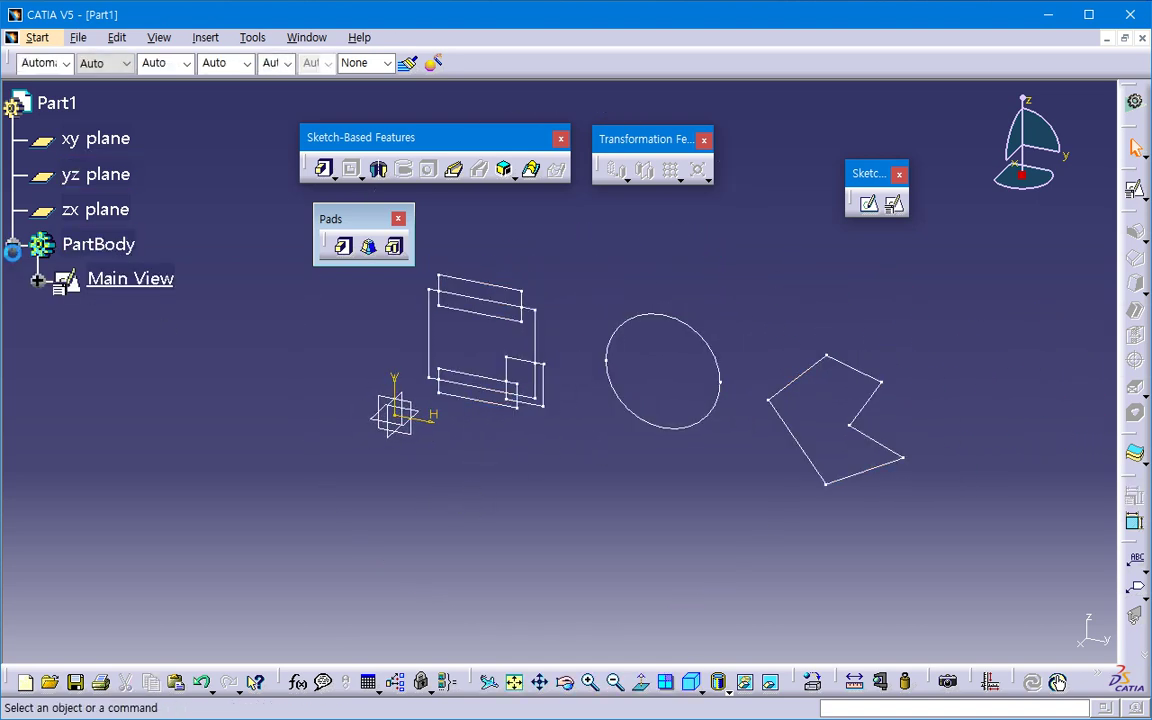
double_click(125, 280)
mouse_move(517, 486)
middle_mouse_down()
mouse_move(795, 509)
mouse_move(790, 460)
mouse_move(784, 507)
middle_mouse_up()
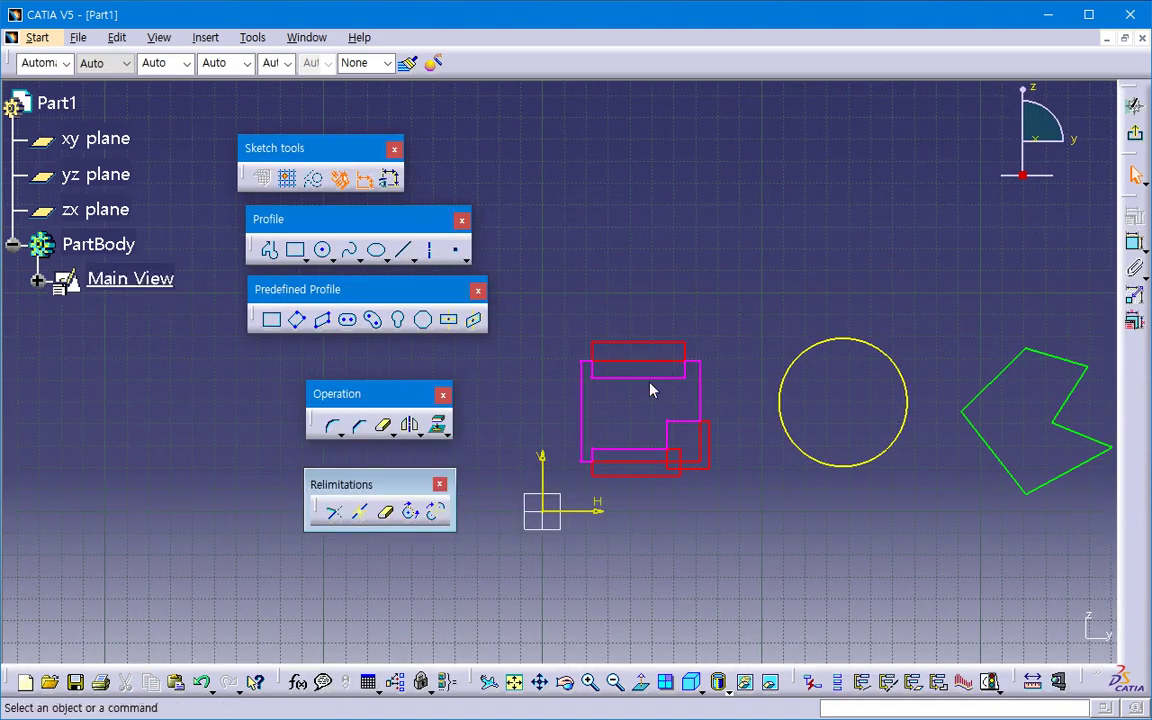
mouse_move(650, 390)
middle_mouse_down()
mouse_move(638, 470)
mouse_move(652, 530)
middle_mouse_up()
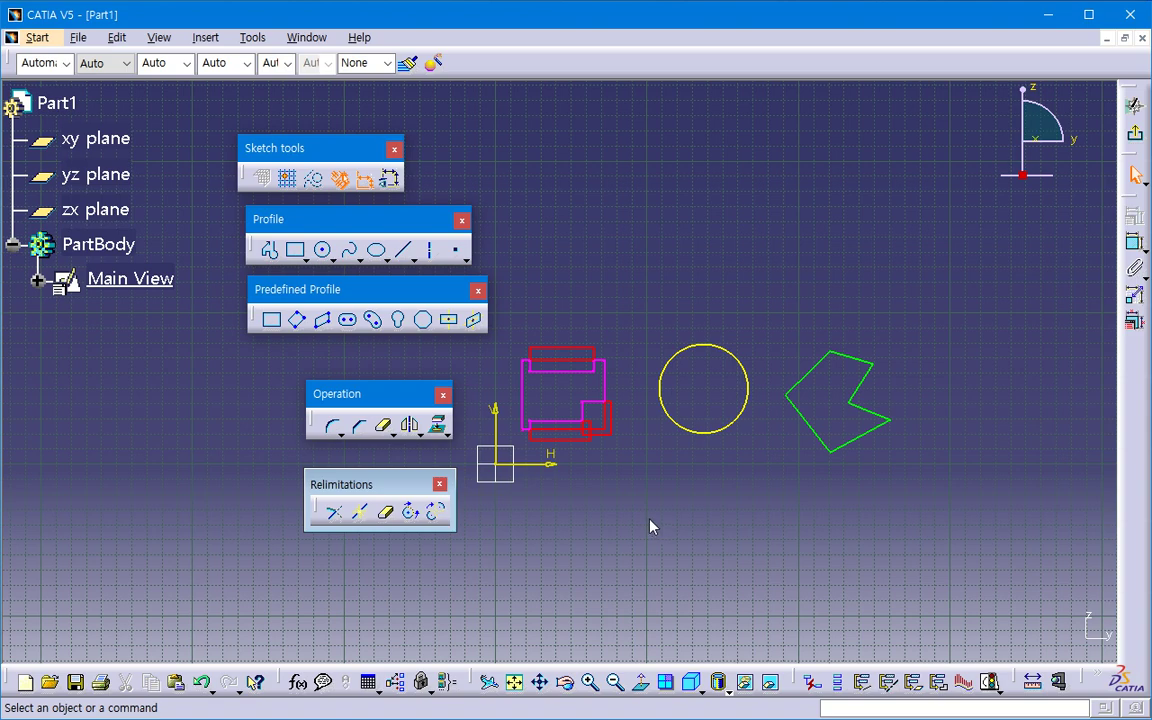
left_click(268, 38)
left_click(285, 231)
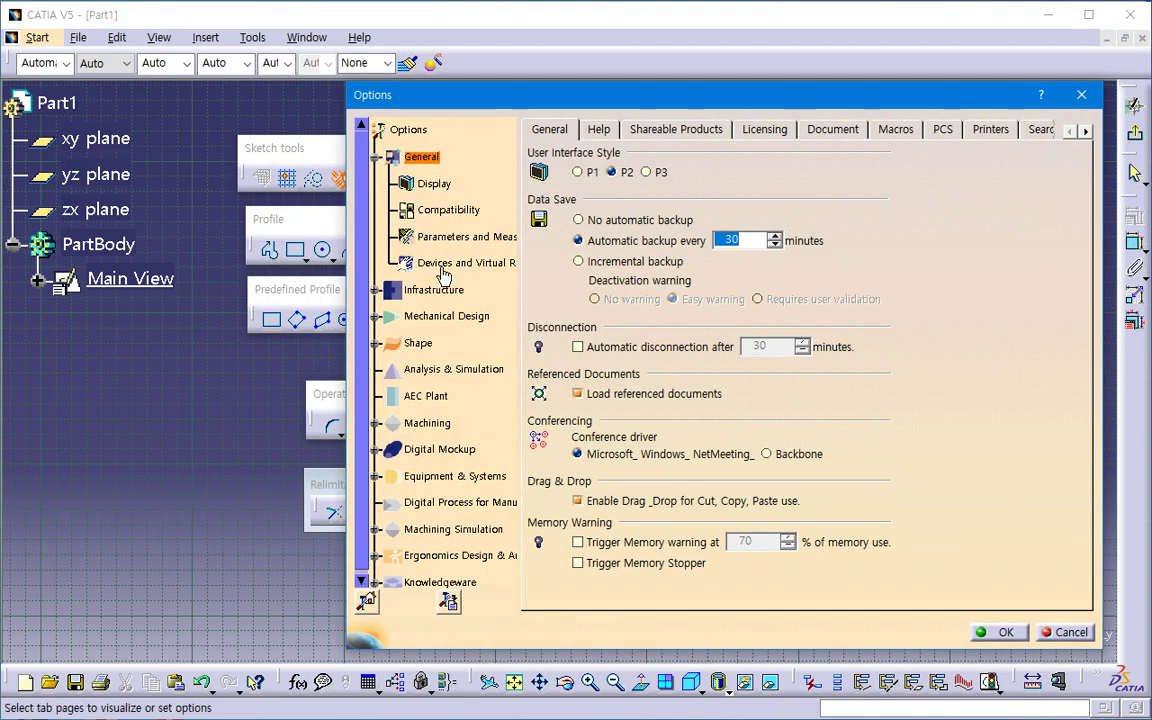
left_click(447, 212)
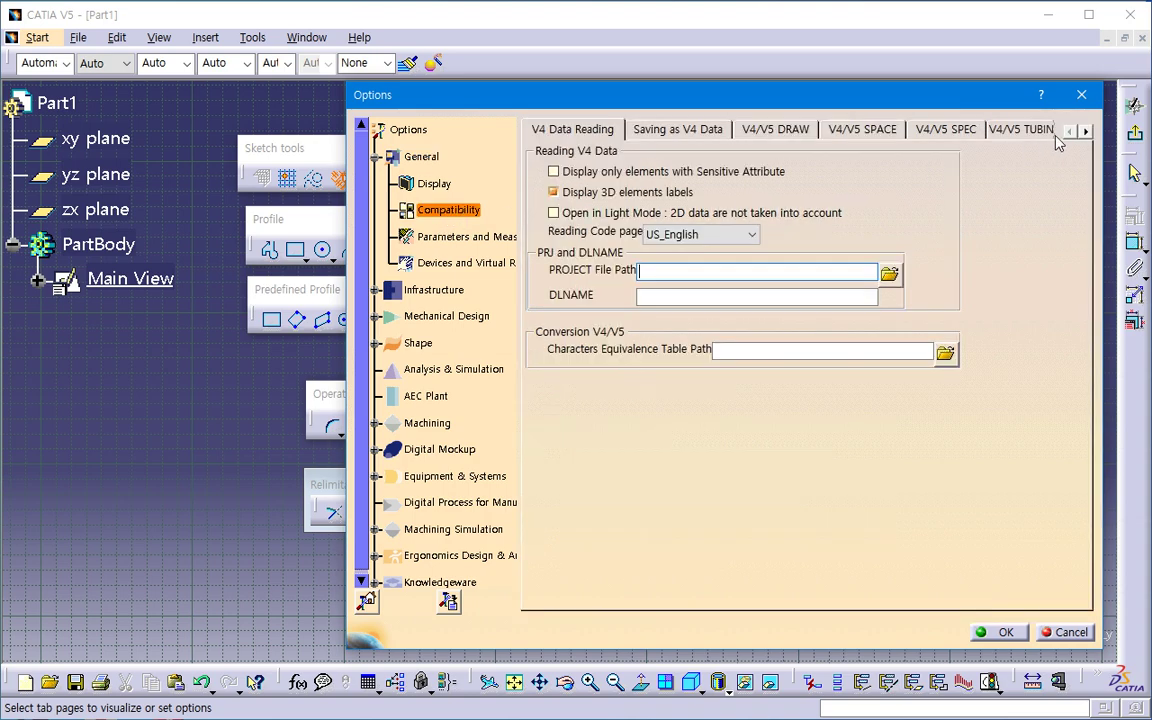
left_click(1087, 133)
left_click(1087, 133)
left_click(1087, 133)
left_click(1087, 133)
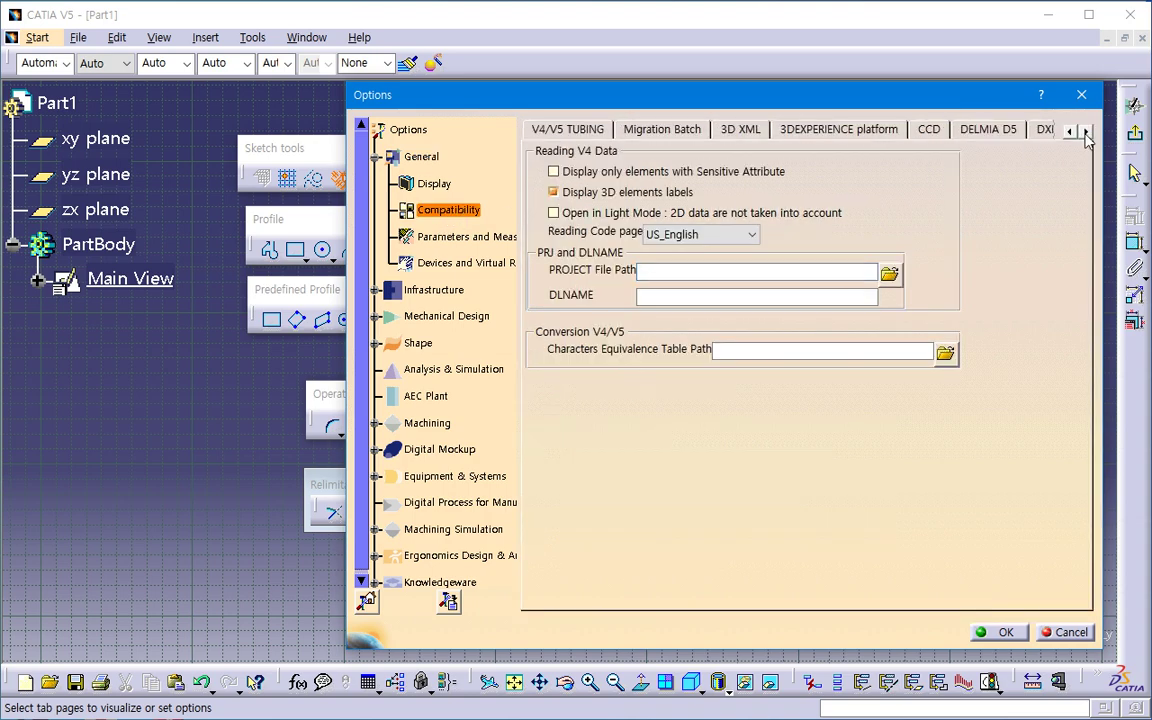
left_click(1087, 133)
left_click(1087, 133)
left_click(855, 129)
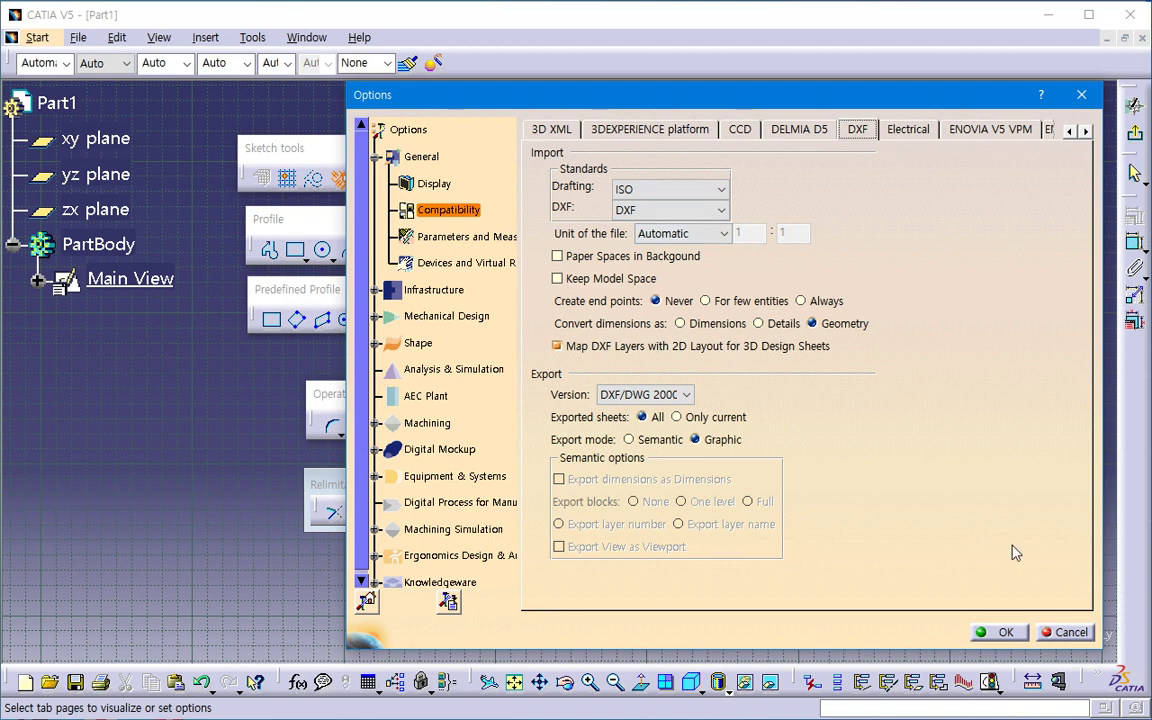
left_click(1064, 633)
middle_click_drag(674, 478, 667, 459)
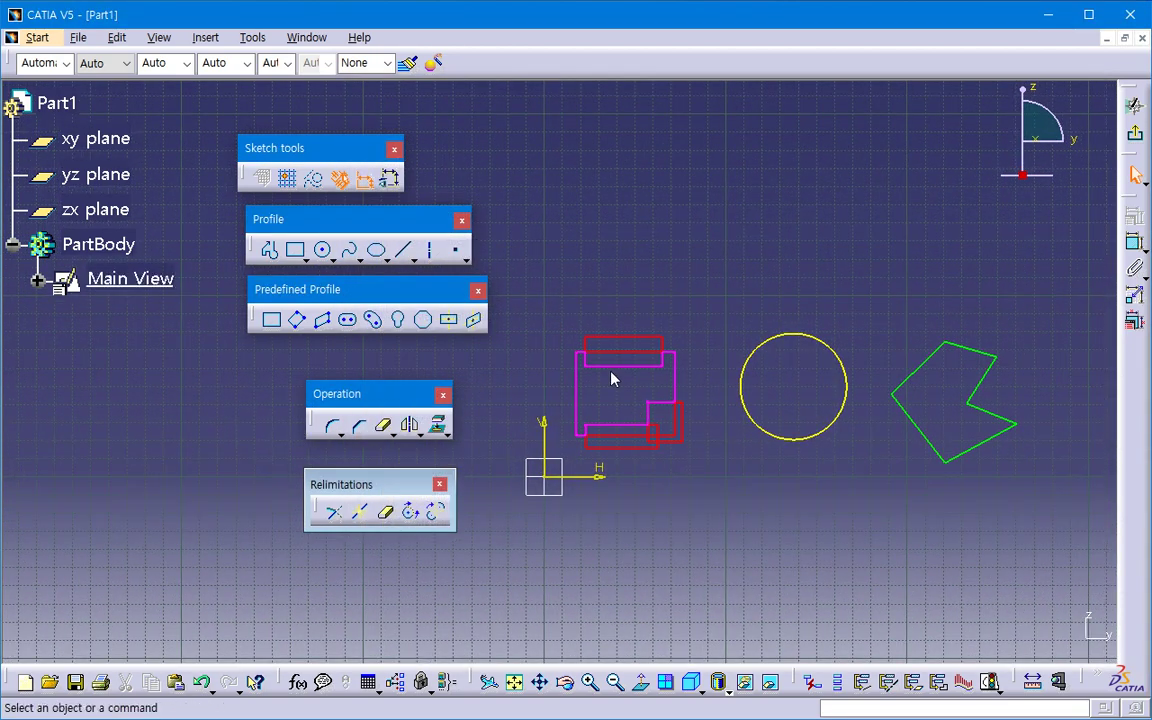
Step: Exit the Sketcher, reposition the 3D view, and re-enter the Main View sketch
middle_click_drag(612, 378, 641, 389)
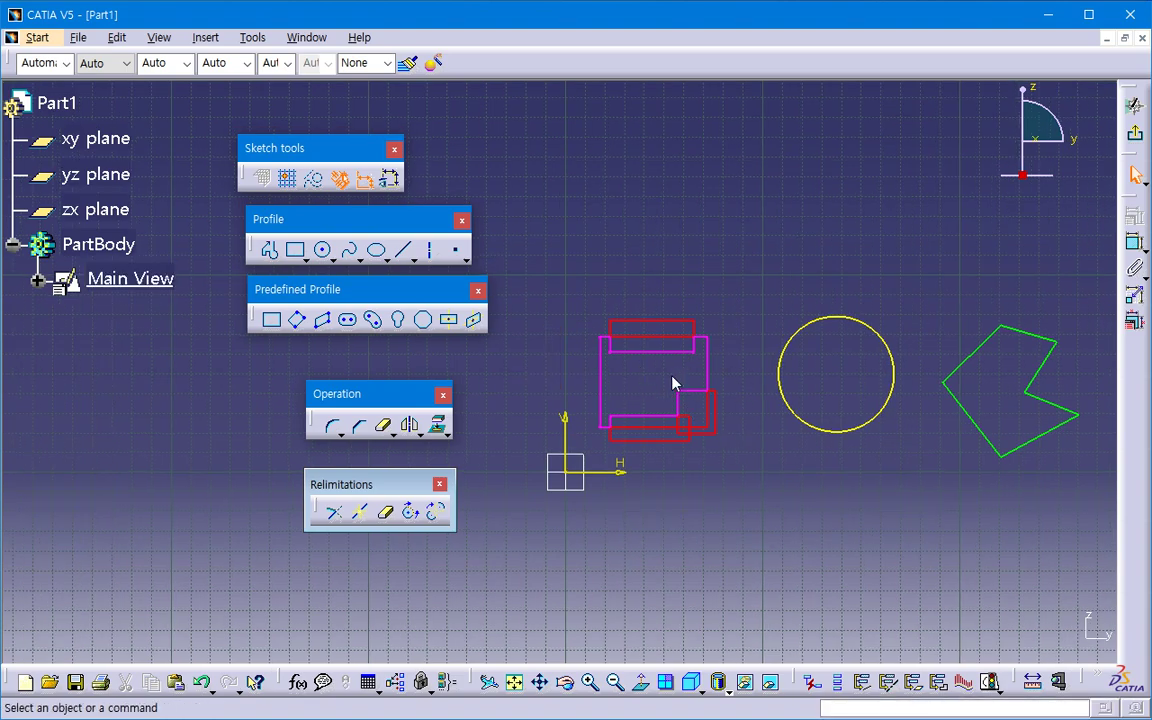
left_click(1134, 104)
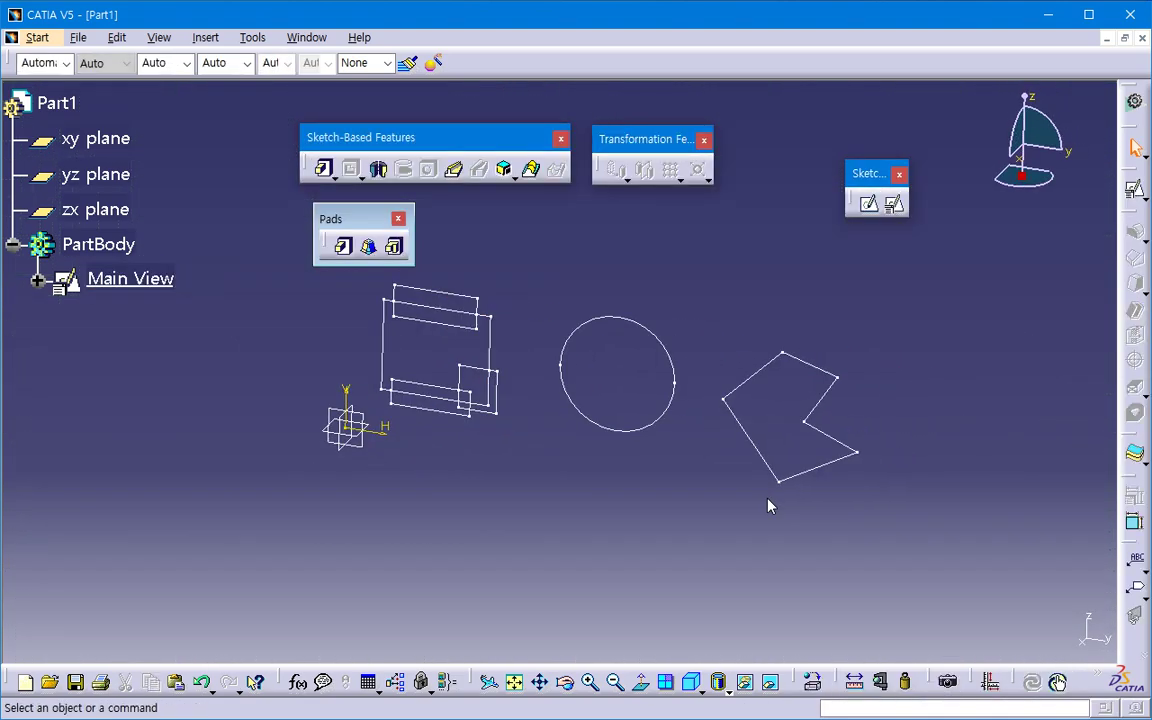
middle_click_drag(595, 494, 624, 486)
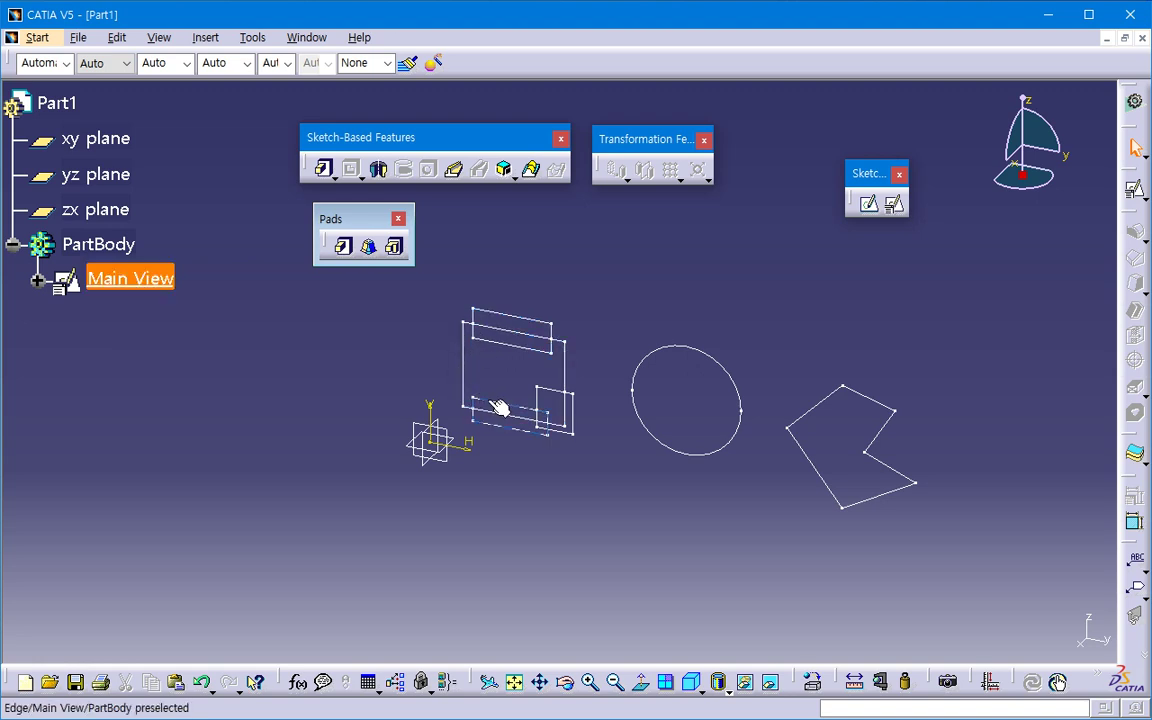
middle_click_drag(610, 334, 612, 347)
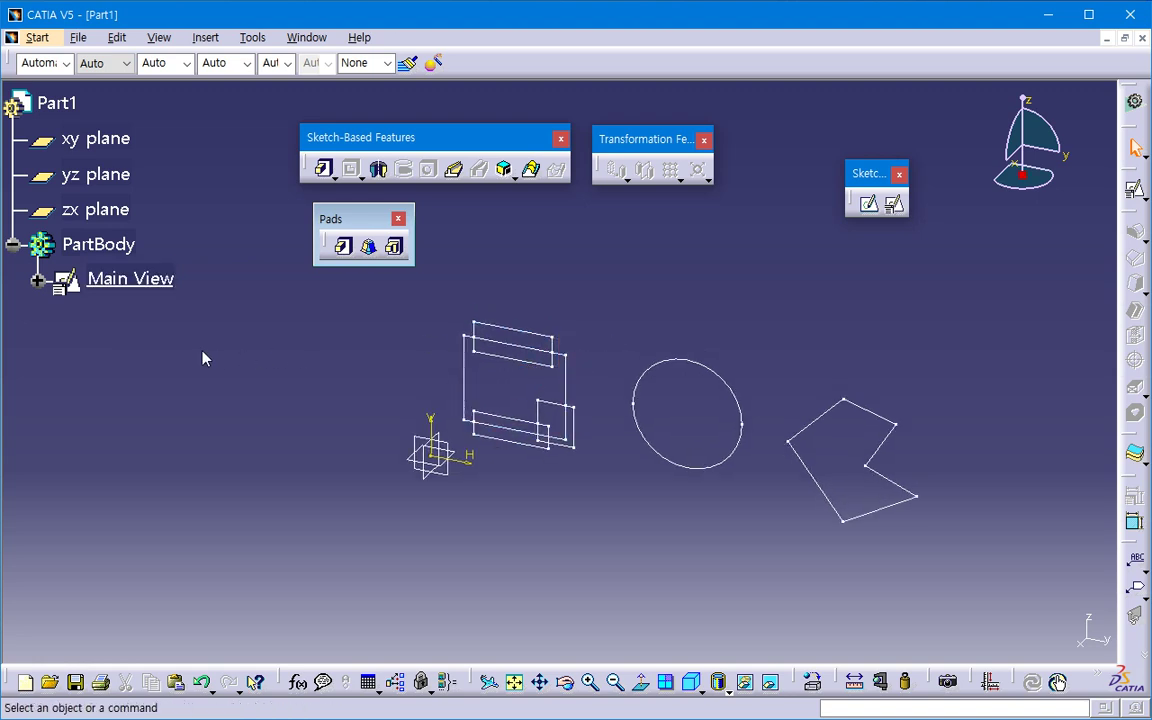
double_click(120, 279)
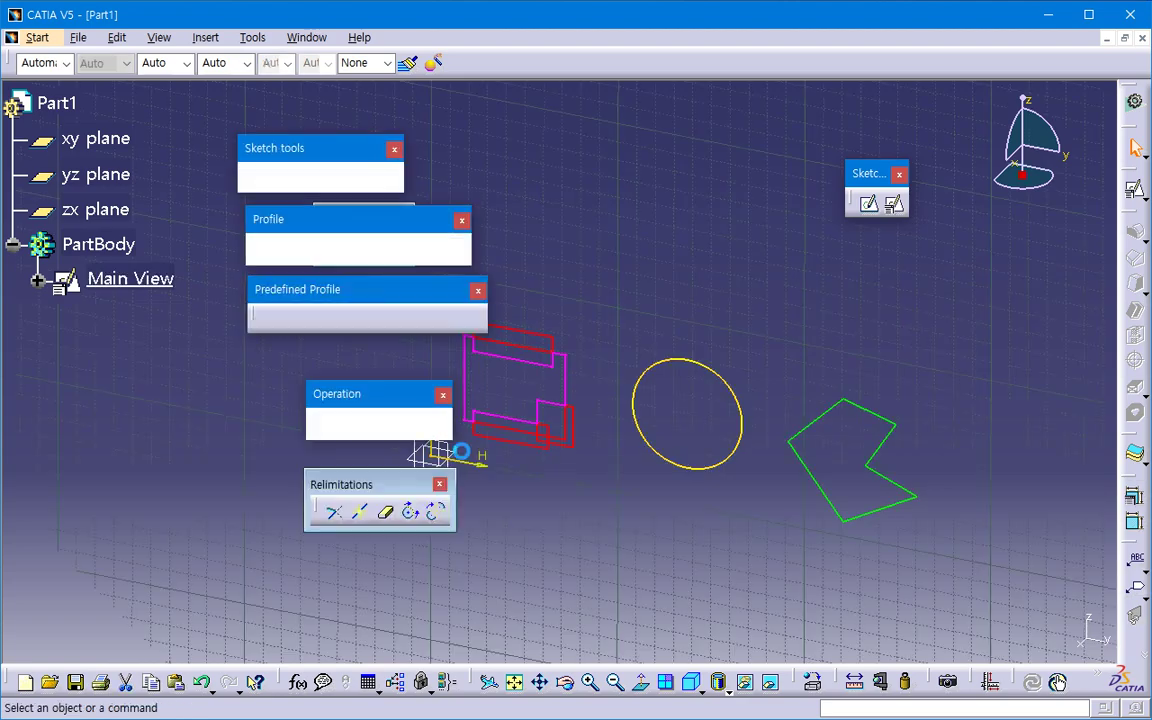
mouse_move(594, 496)
middle_mouse_down()
mouse_move(769, 489)
mouse_move(787, 499)
middle_mouse_up()
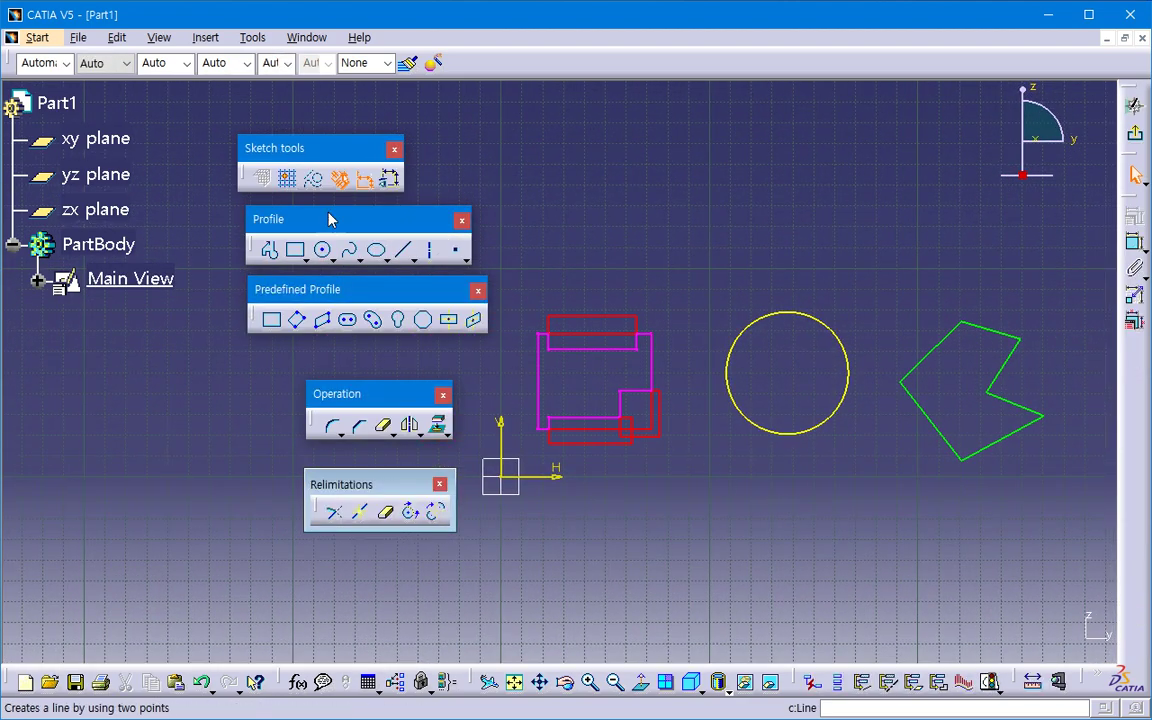
left_click(116, 37)
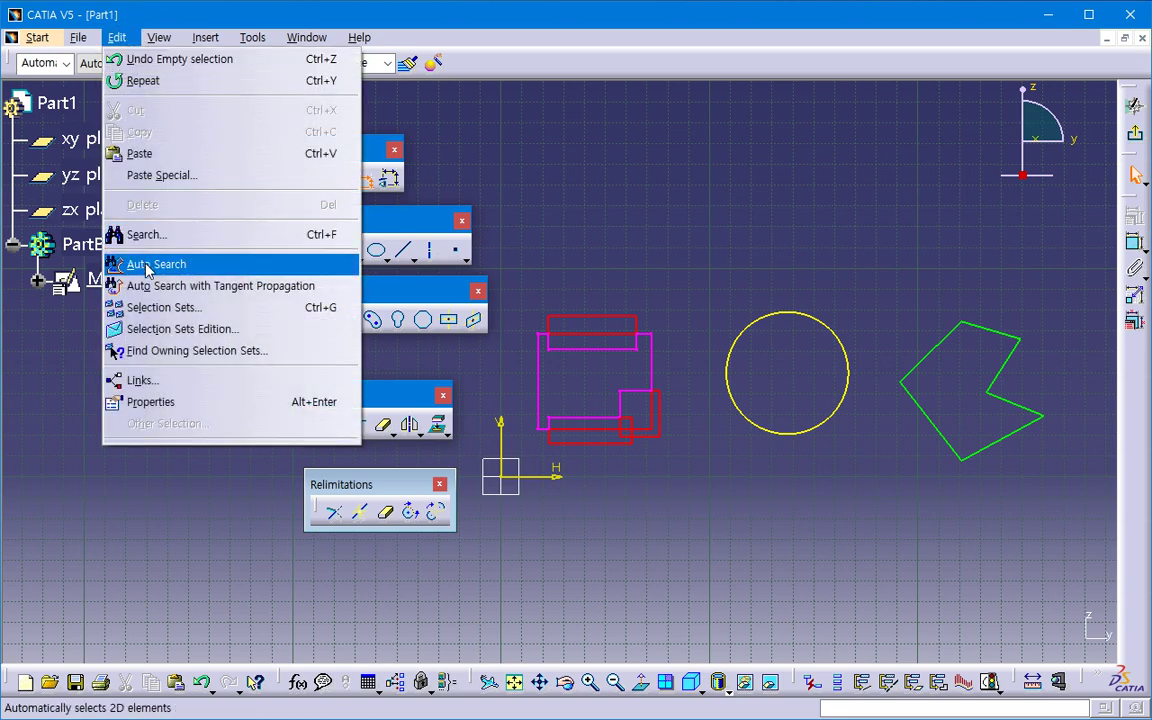
Step: Open the Search dialog and move the relimitation and operation toolbars off the sketch
left_click(146, 234)
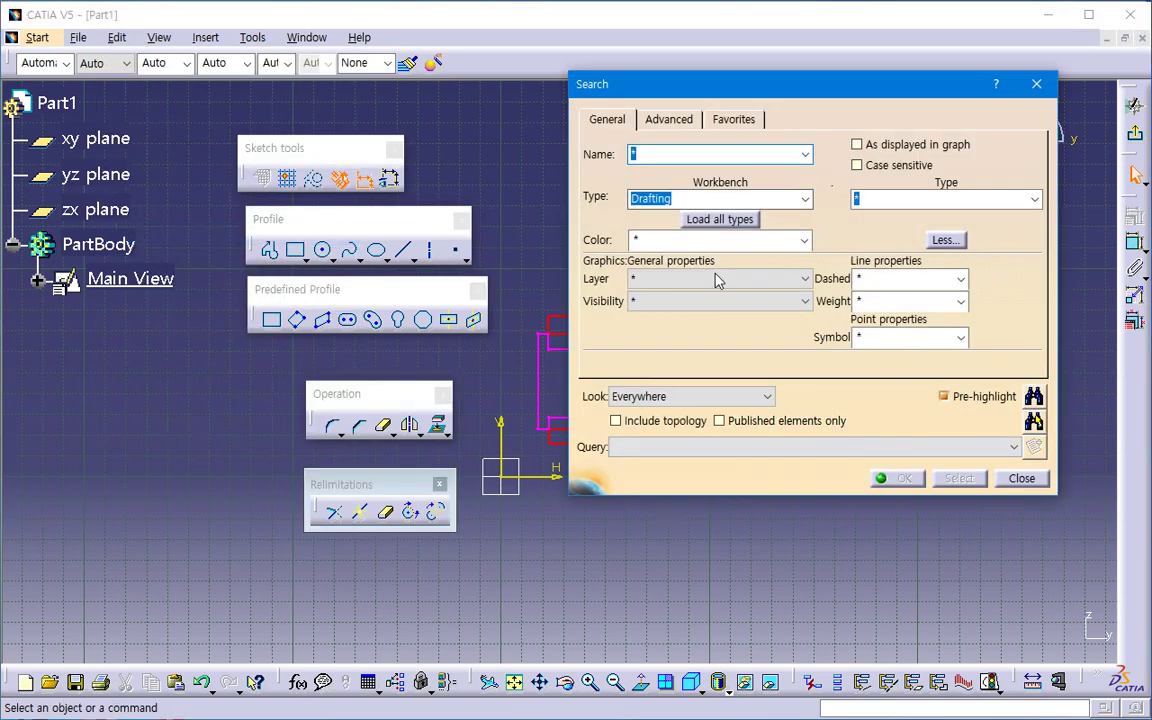
left_click(439, 484)
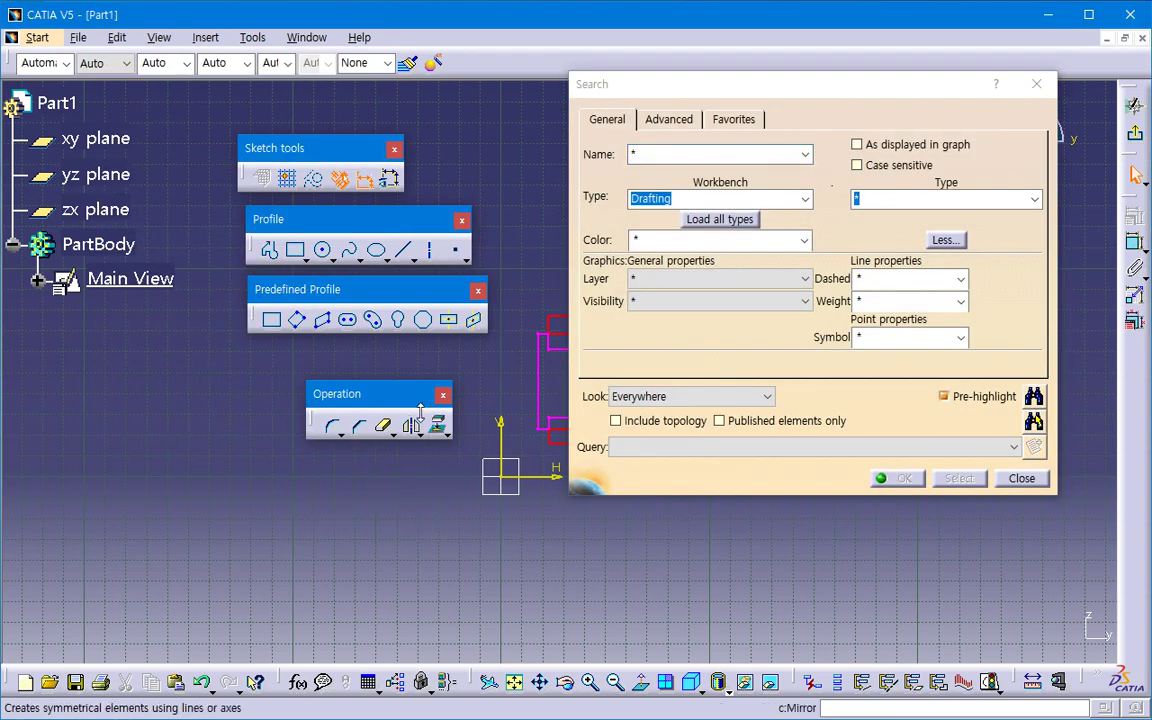
mouse_move(380, 393)
left_mouse_down()
mouse_move(505, 485)
mouse_move(1030, 625)
left_mouse_up()
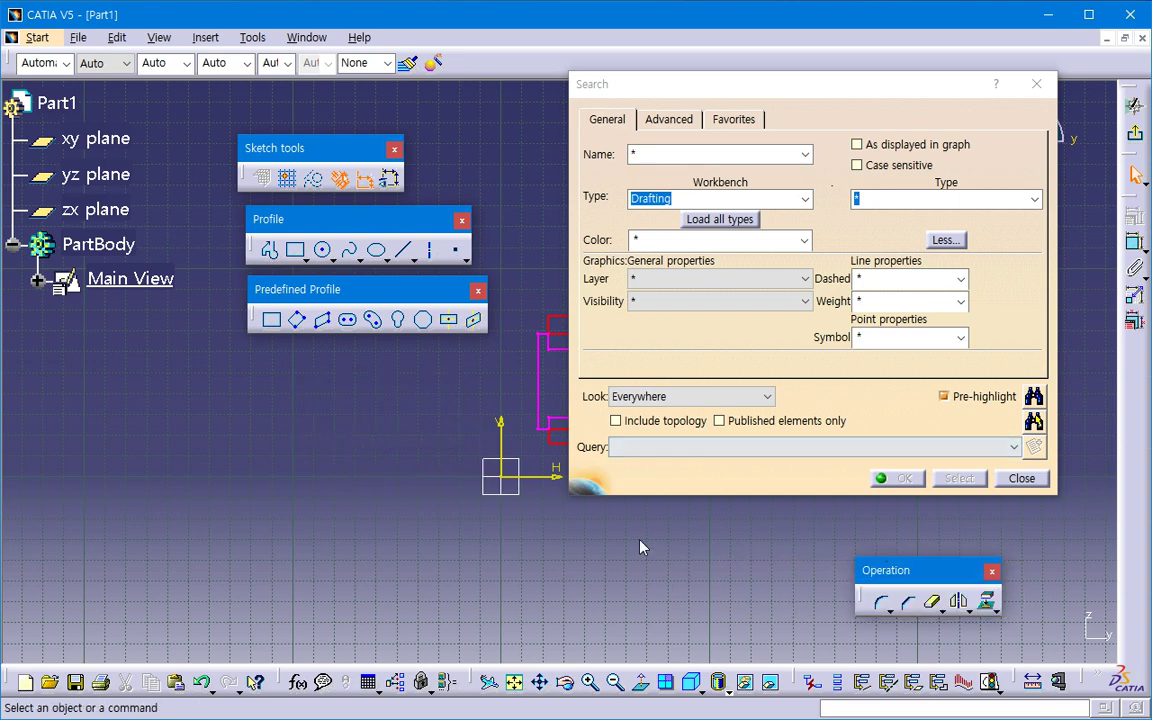
mouse_move(642, 547)
middle_mouse_down()
mouse_move(193, 583)
mouse_move(257, 607)
middle_mouse_up()
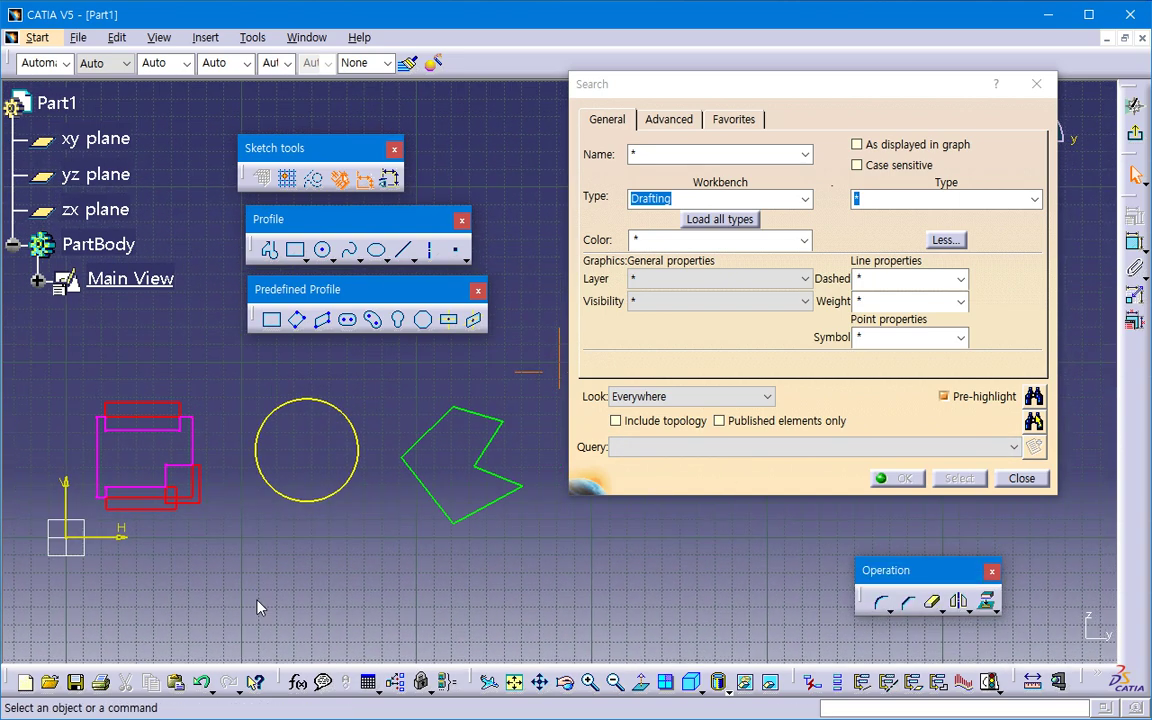
Step: Search by magenta colour to select the outline's 36 elements
left_click(945, 270)
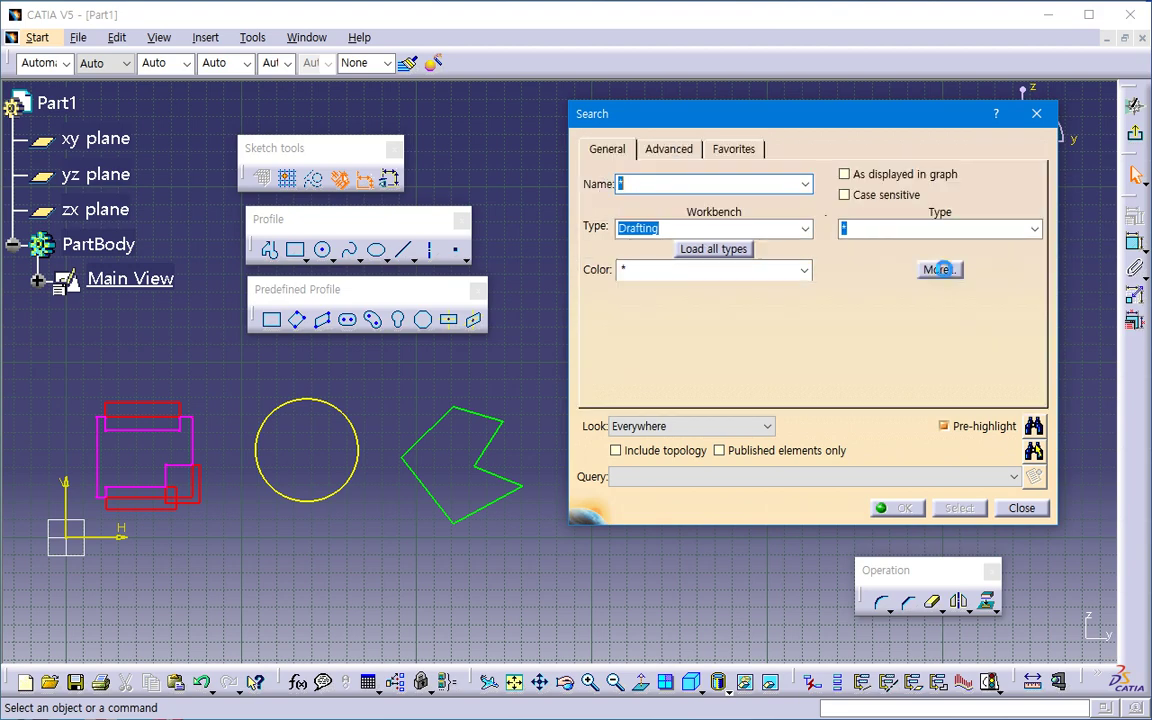
left_click(940, 270)
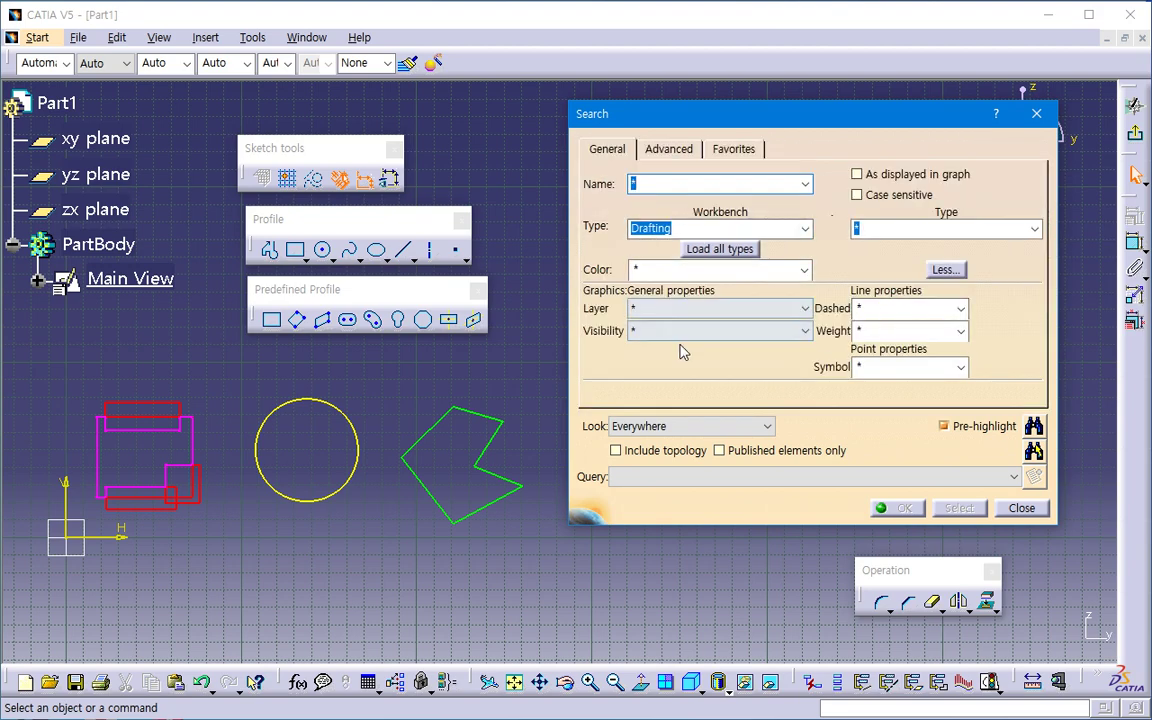
left_click(678, 270)
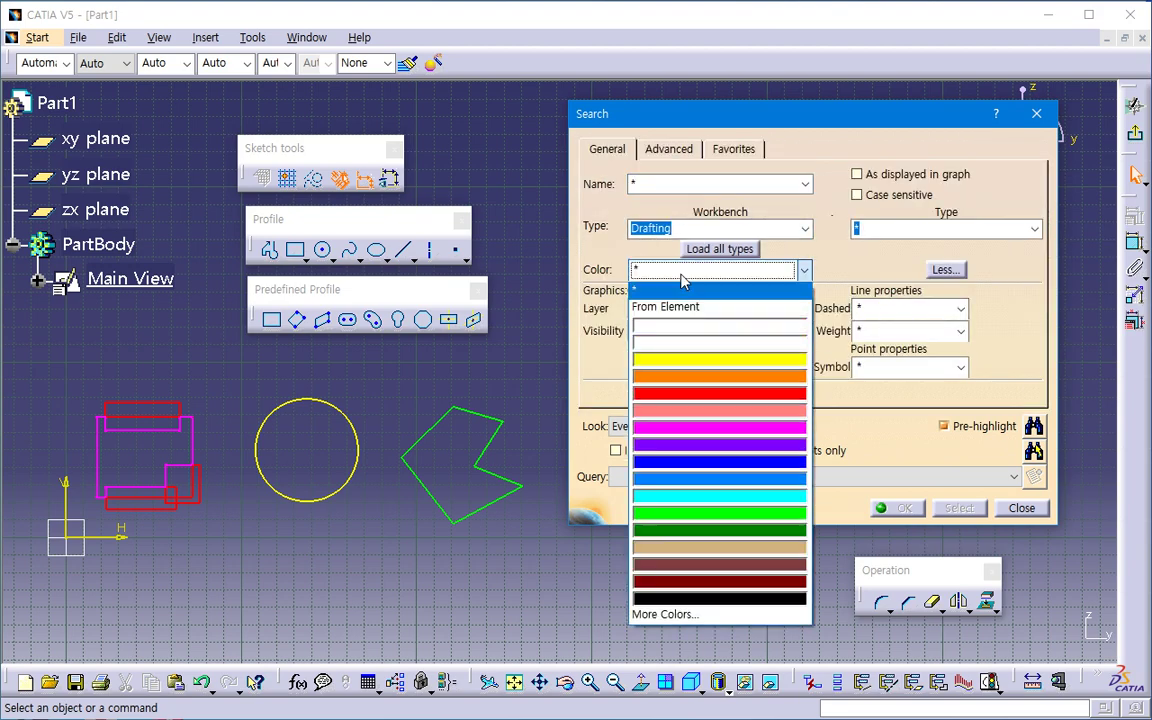
left_click(703, 428)
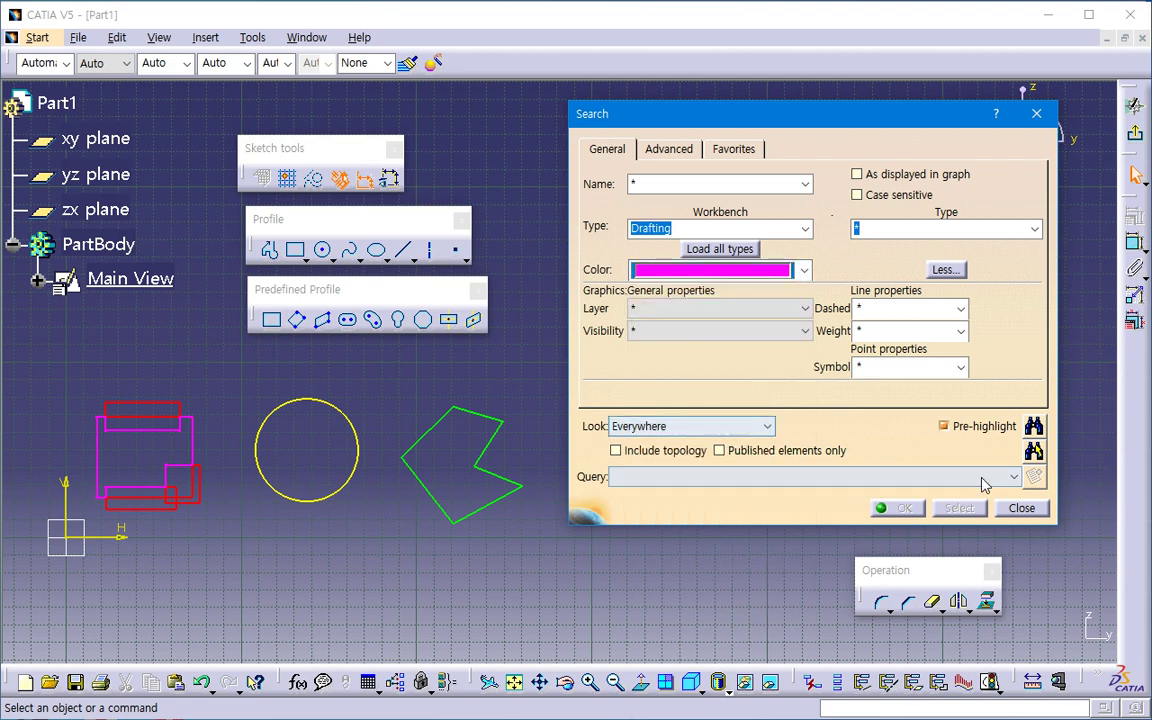
left_click(1033, 453)
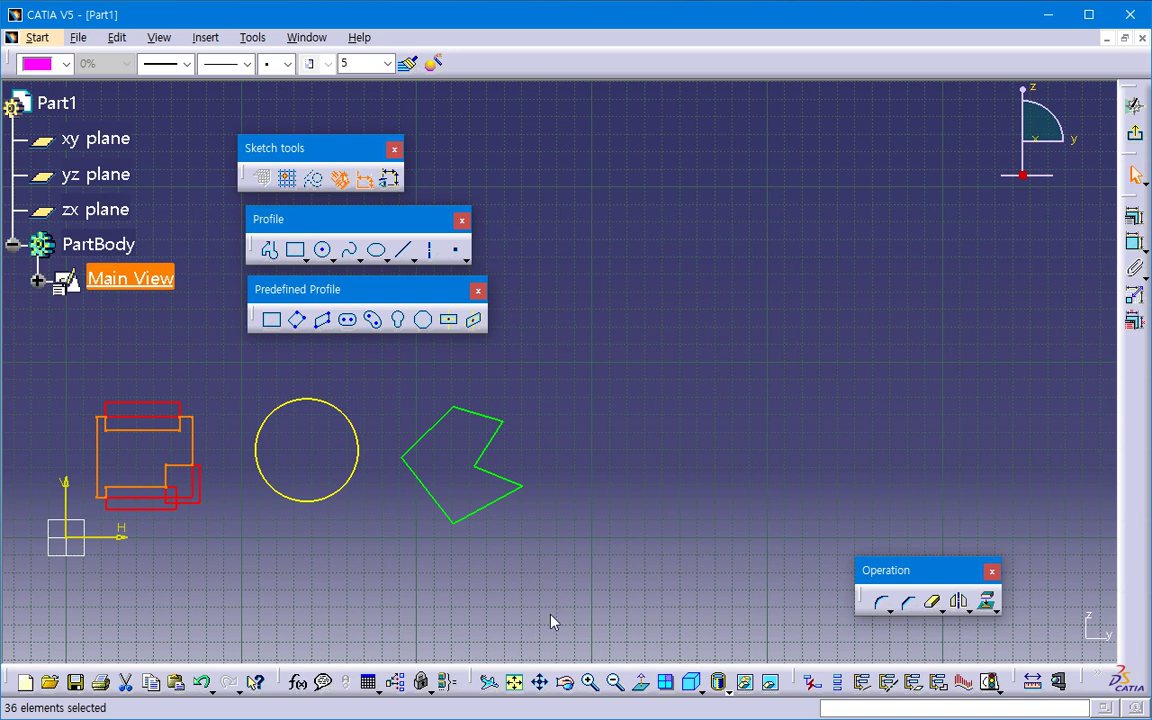
left_click_drag(806, 681, 686, 640)
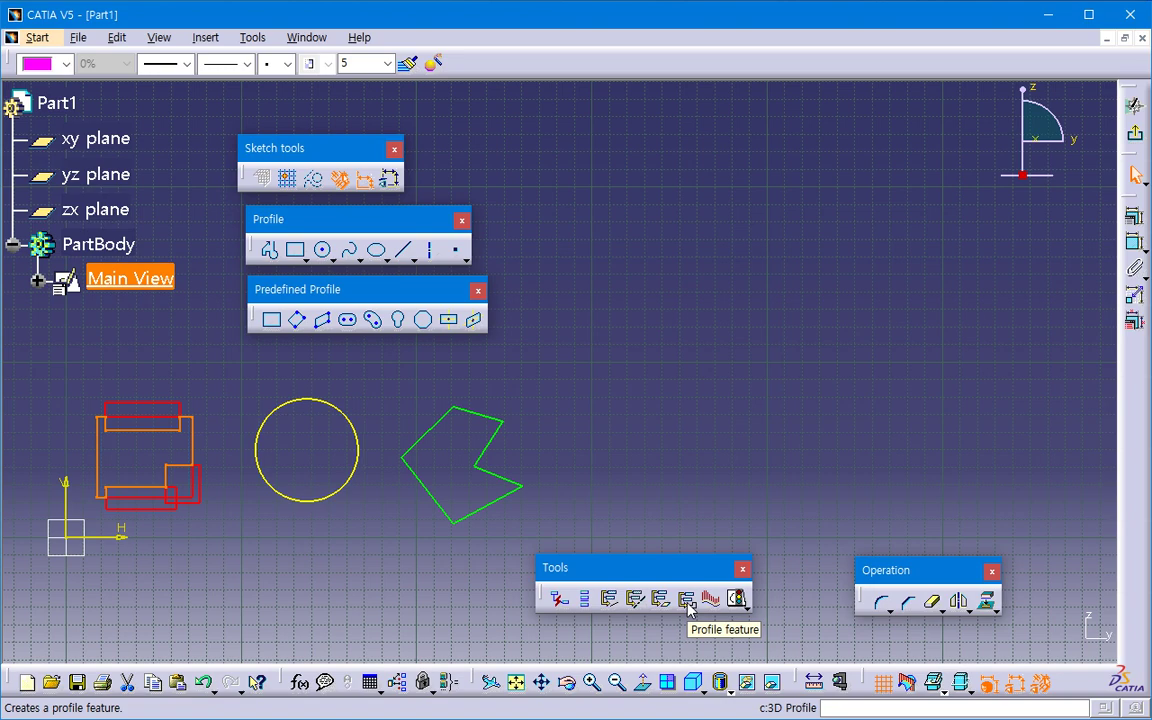
Step: Build Profile.1 from the selected outline lines with magenta colour
left_click(687, 599)
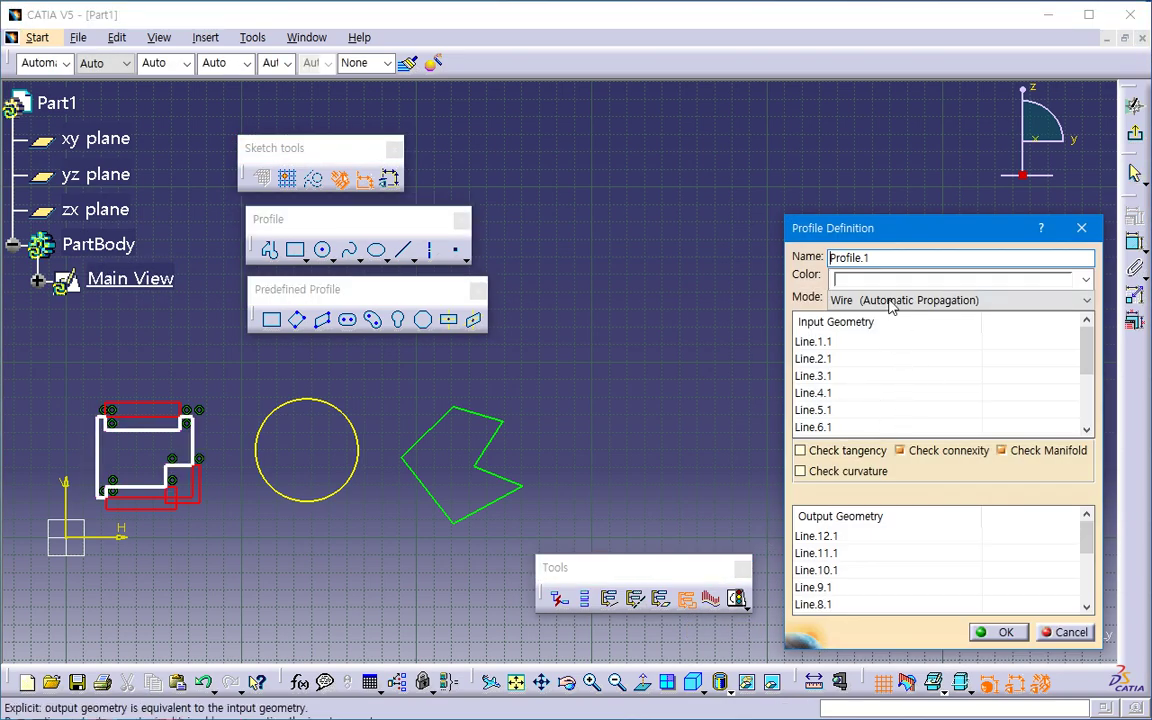
left_click(872, 280)
left_click(872, 408)
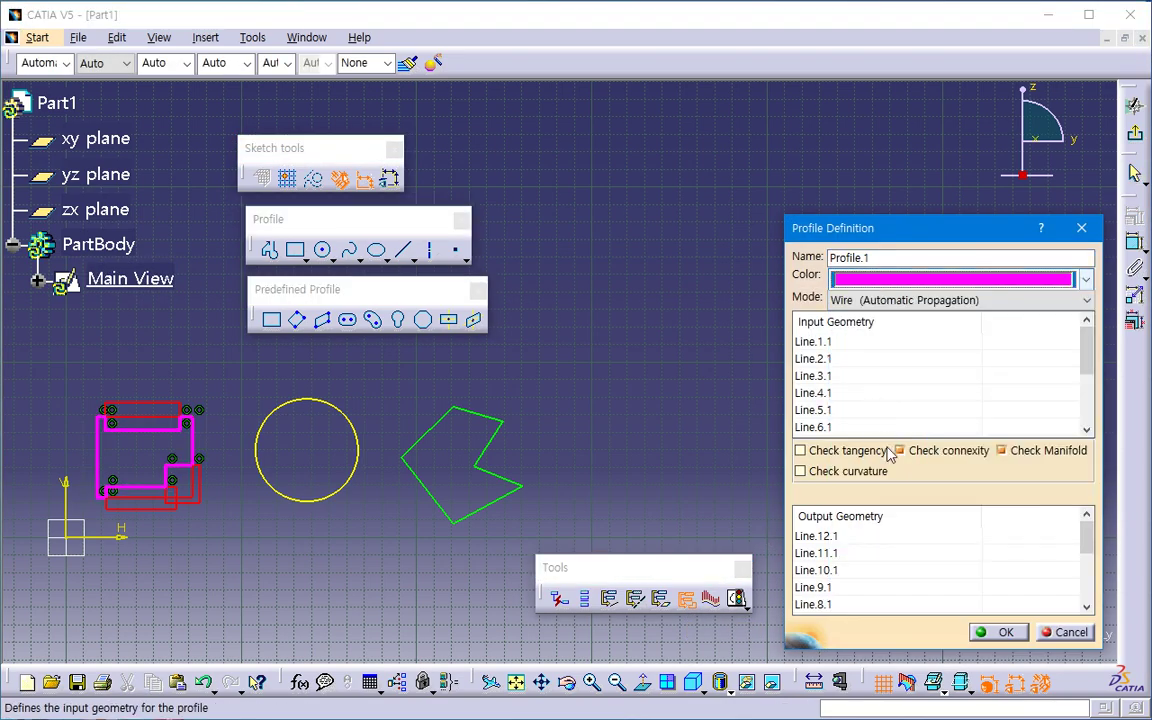
left_click(998, 638)
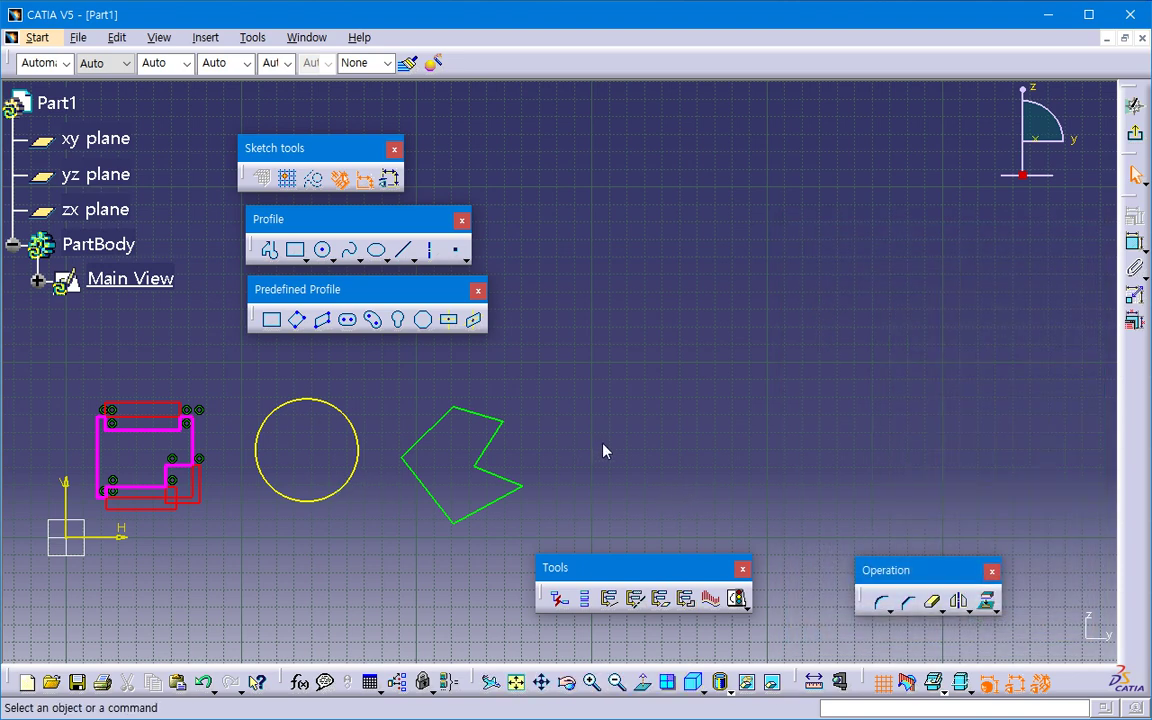
left_click(120, 40)
Step: Search for yellow elements on any layer and make the circle into yellow Profile.2
left_click(152, 235)
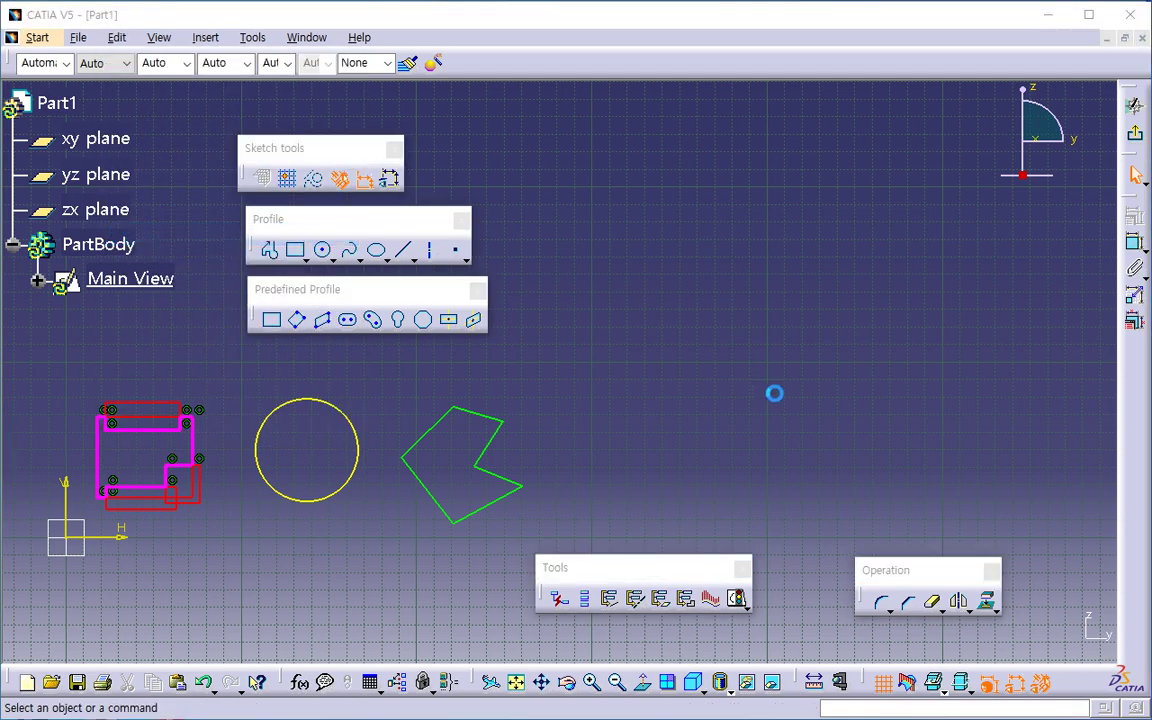
left_click(703, 271)
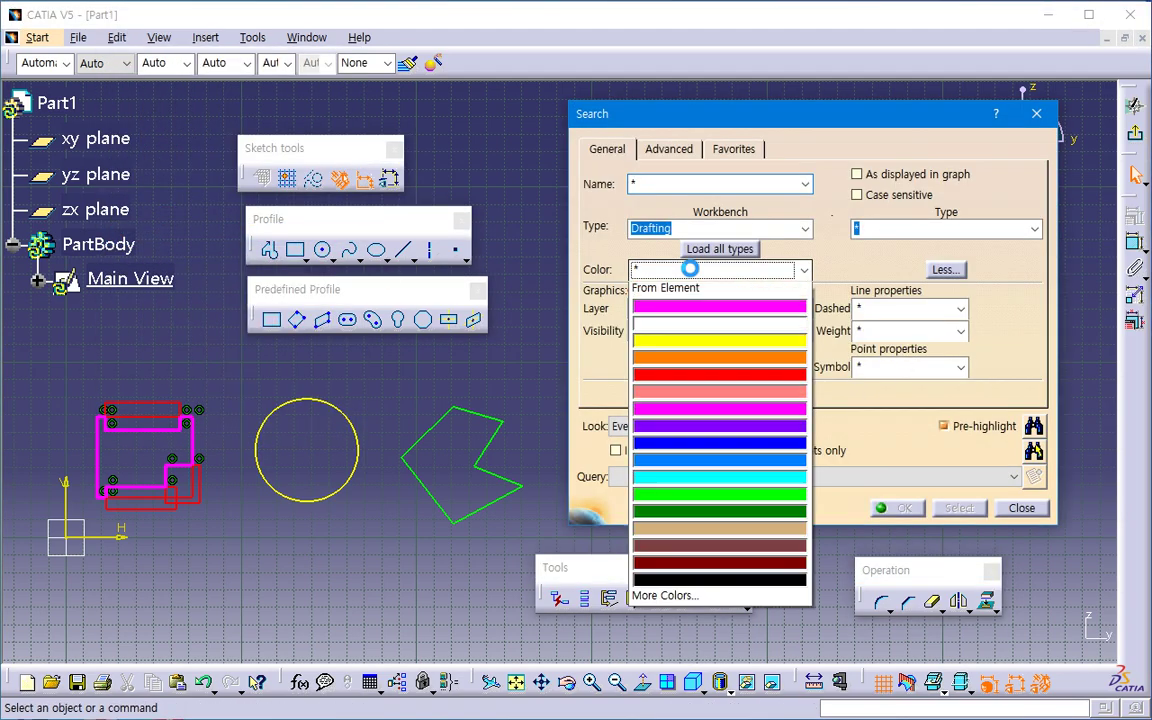
left_click(688, 362)
left_click(726, 308)
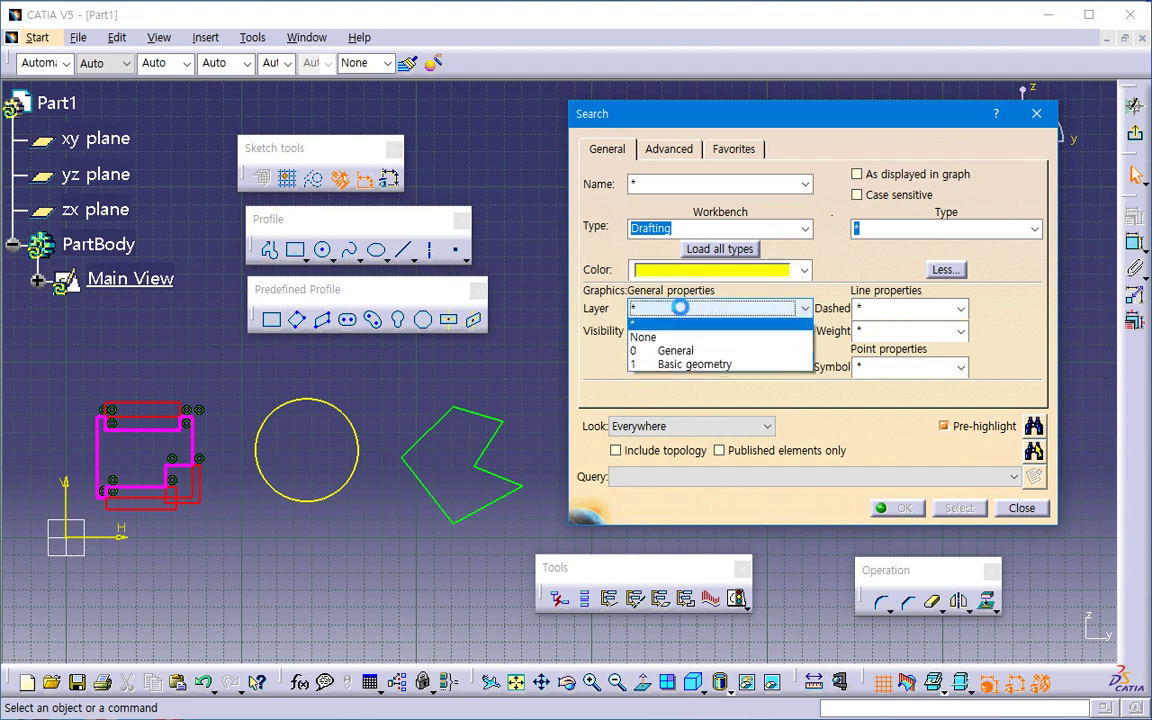
left_click(676, 308)
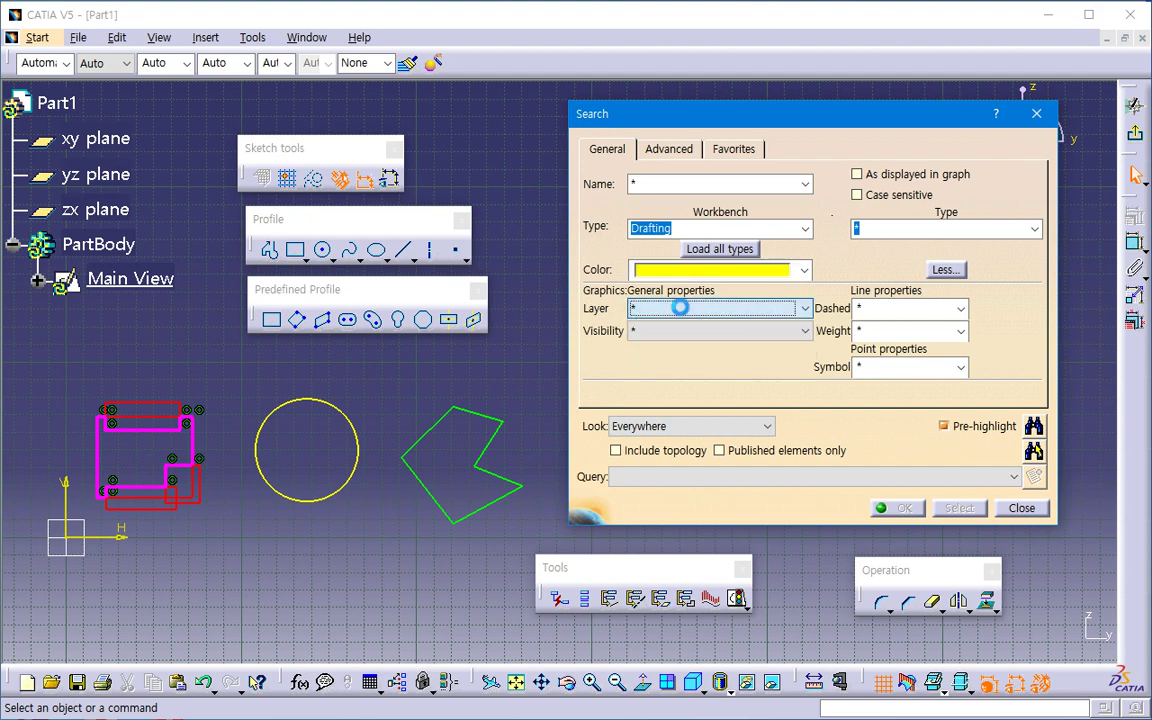
left_click(1033, 455)
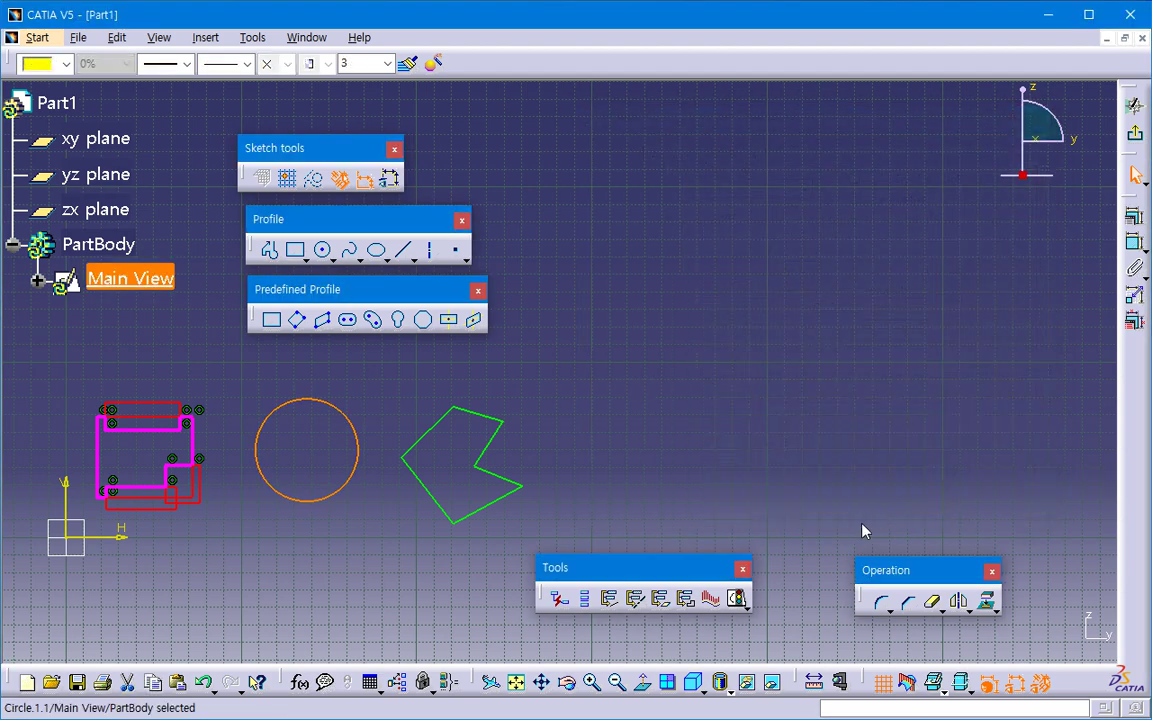
left_click(686, 600)
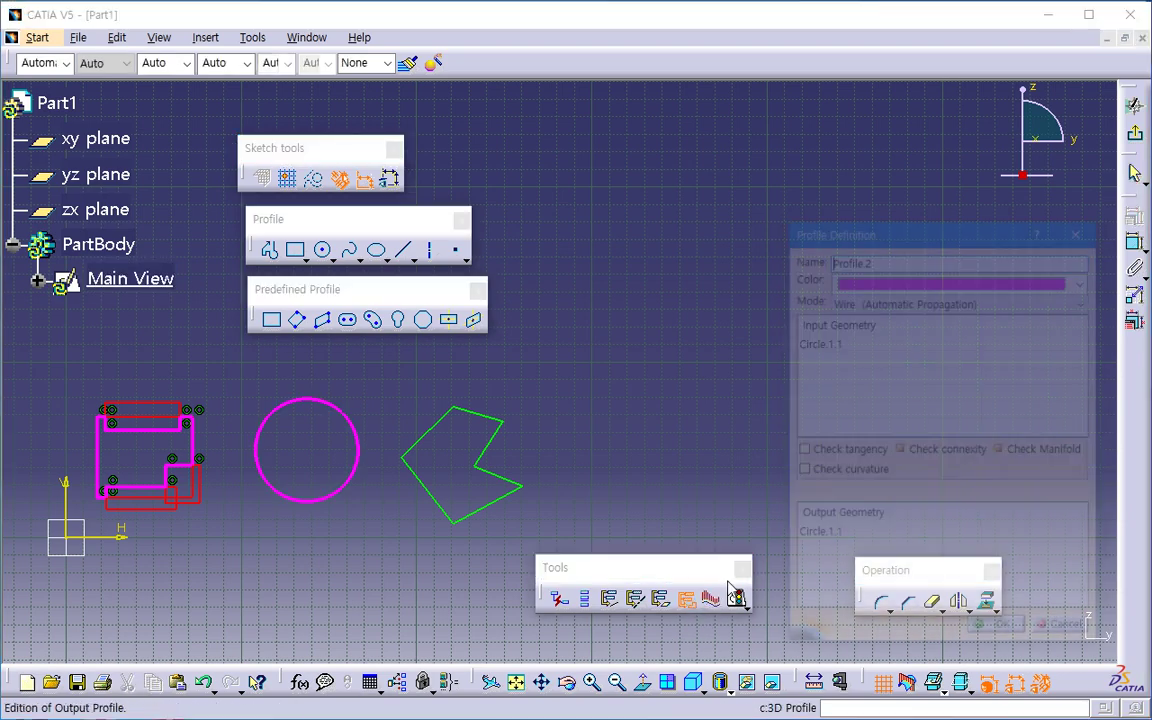
left_click(897, 280)
left_click(890, 339)
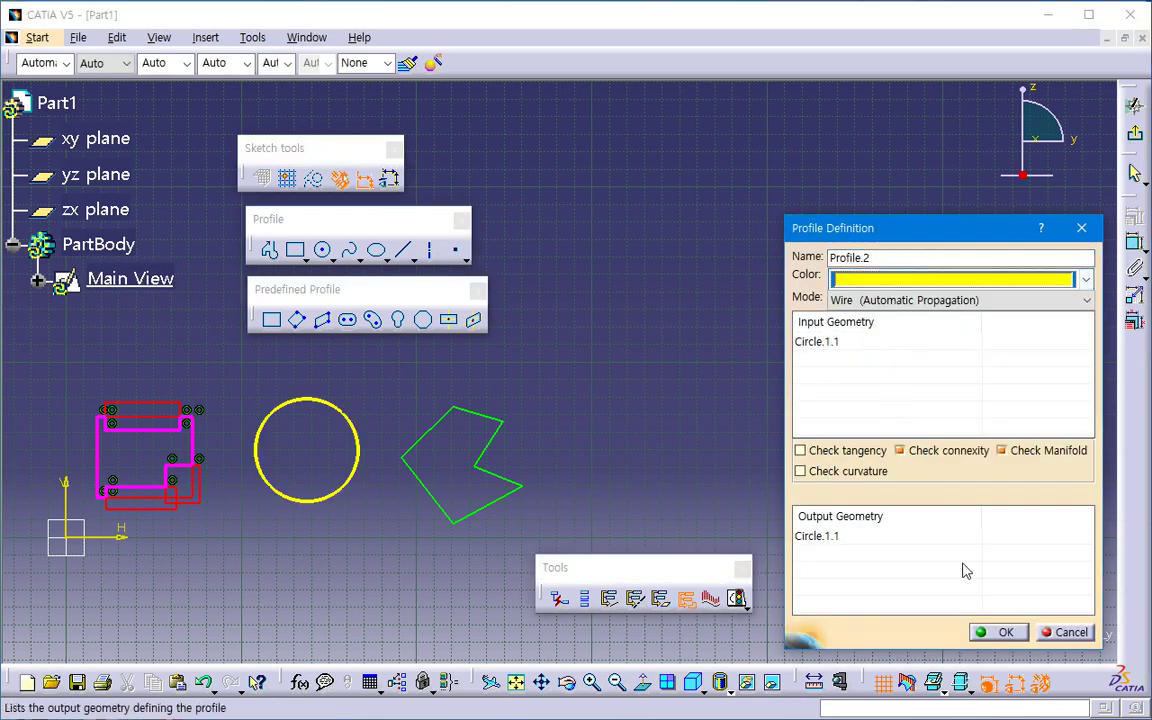
left_click(992, 632)
Step: Search for green elements and make the polygon into green Profile.3 with automatic propagation
left_click(116, 37)
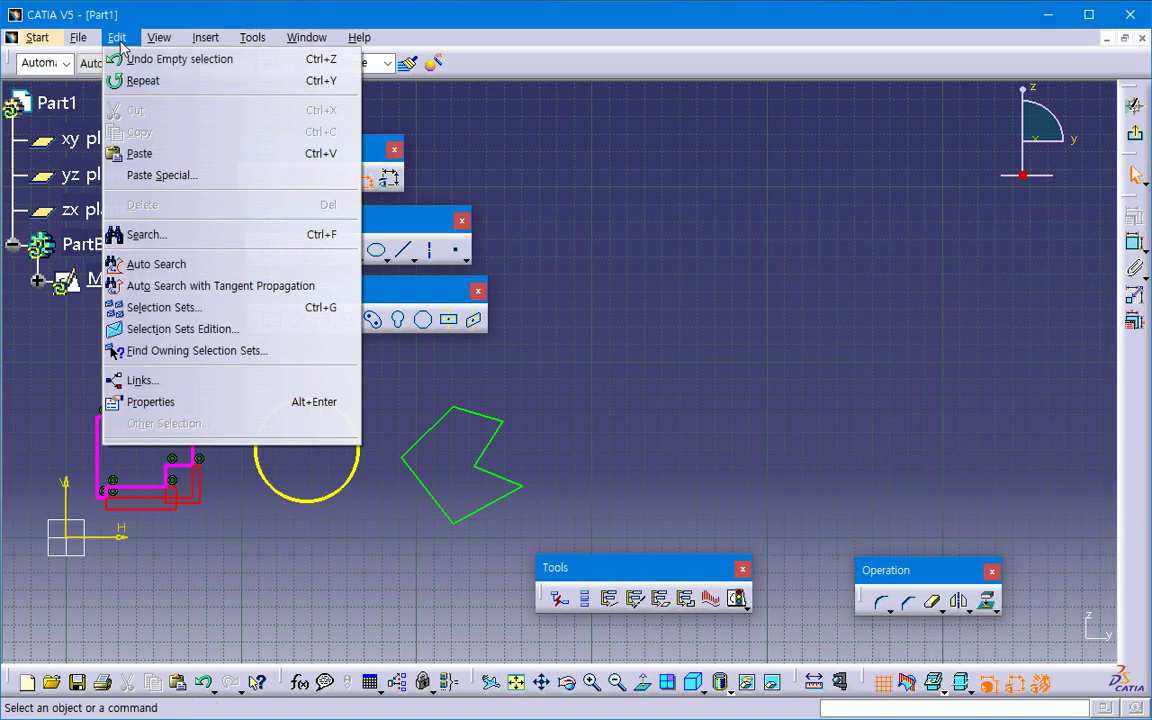
left_click(150, 233)
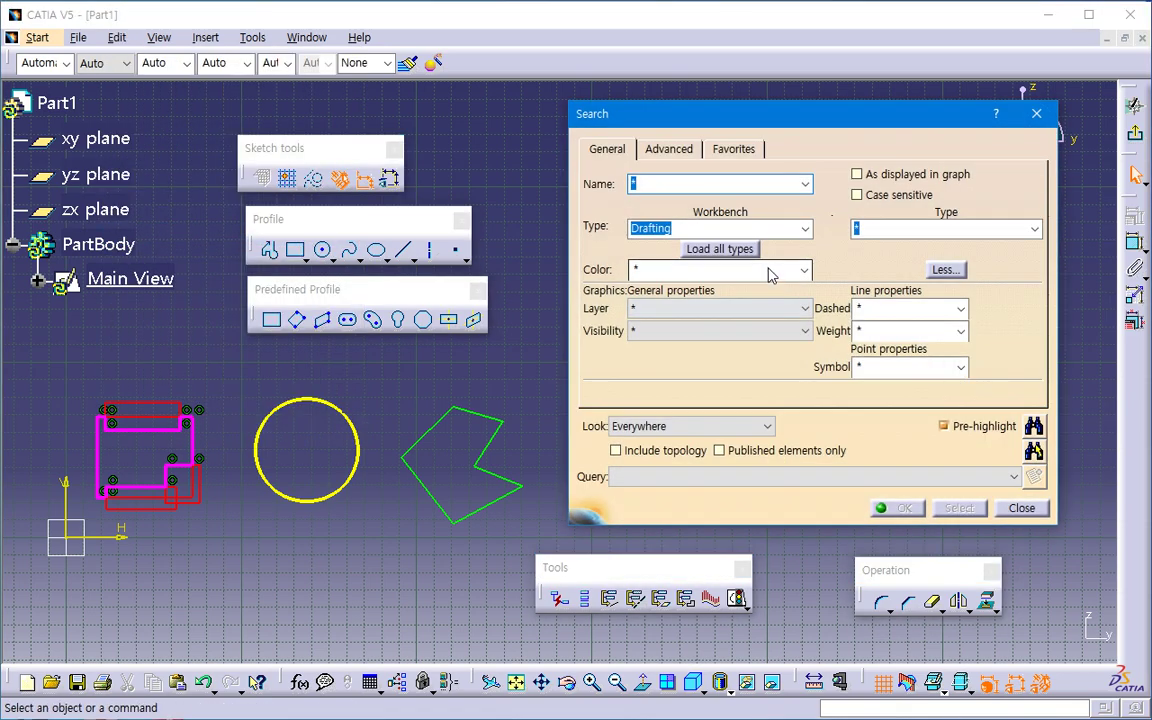
left_click(770, 272)
left_click(728, 513)
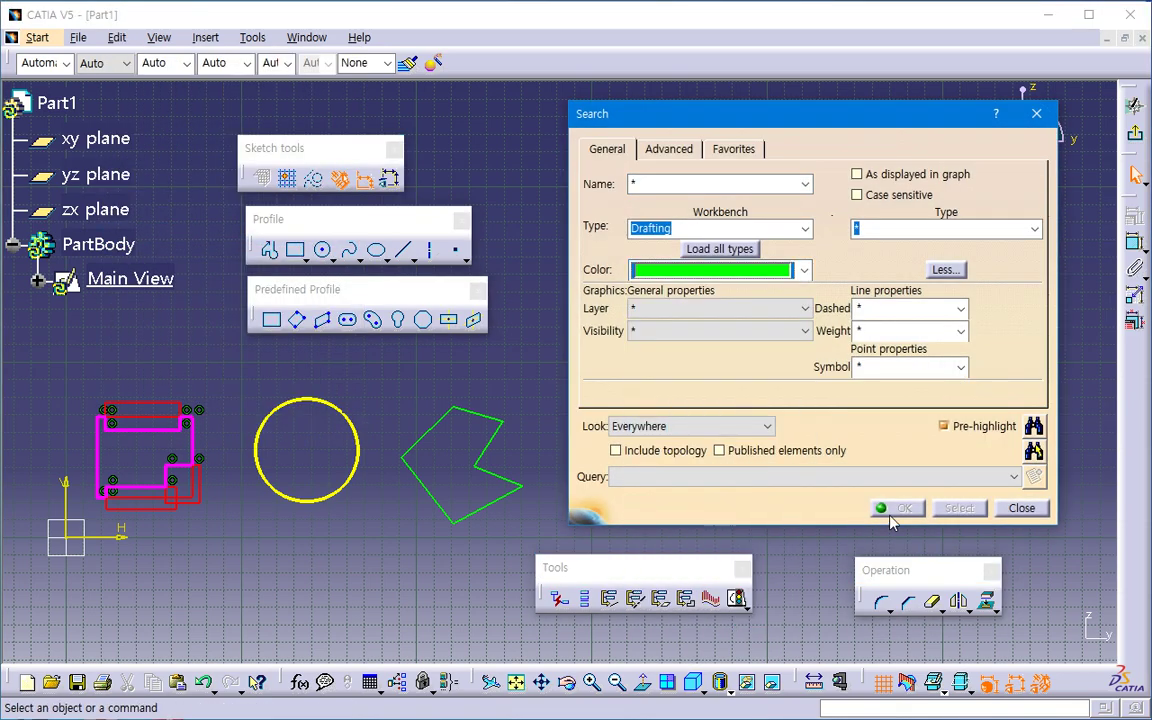
left_click(902, 508)
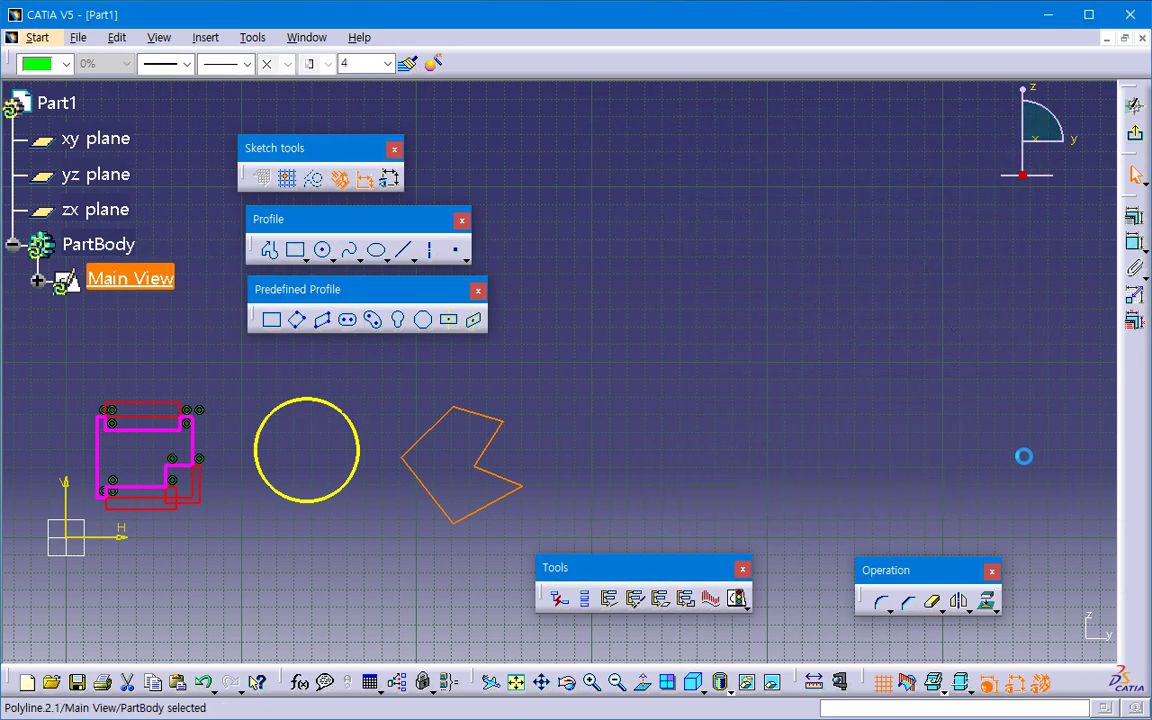
left_click(685, 598)
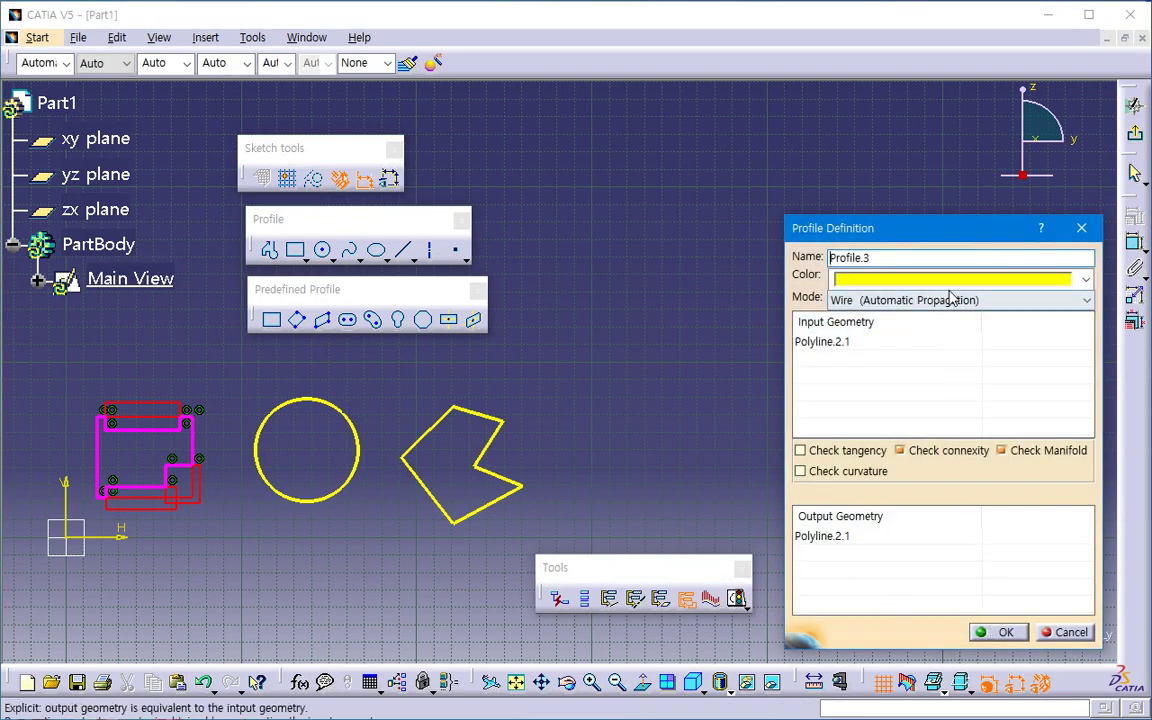
left_click(954, 300)
left_click(926, 282)
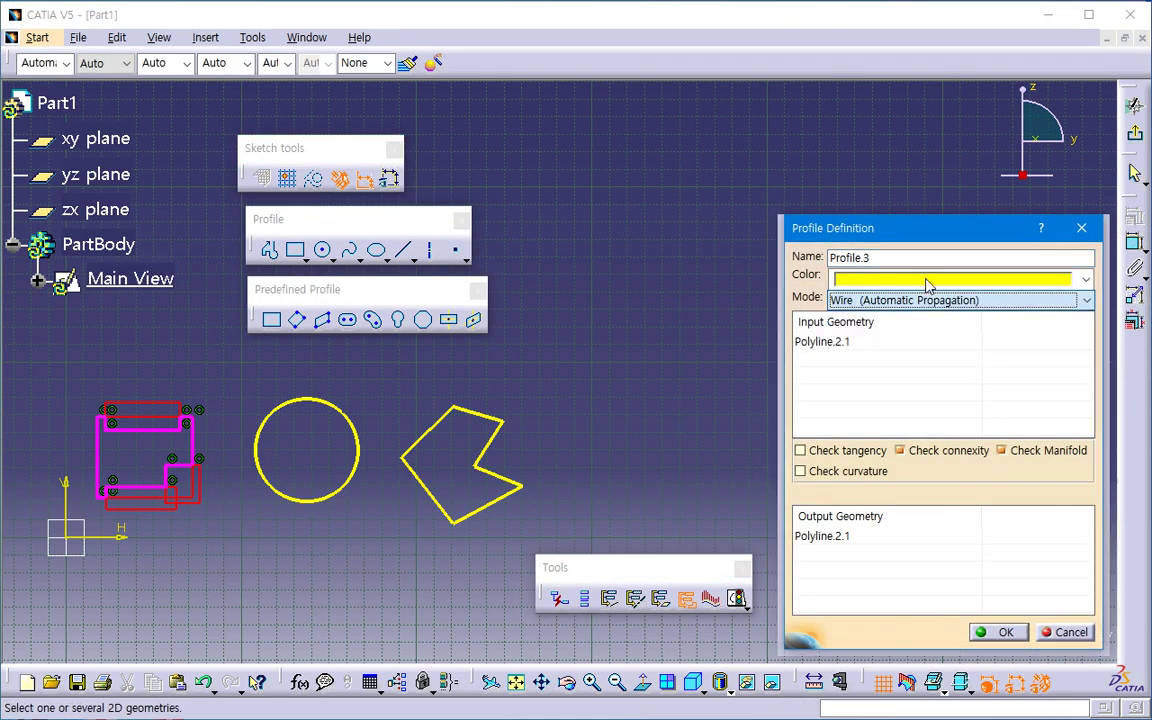
left_click(926, 281)
left_click(898, 487)
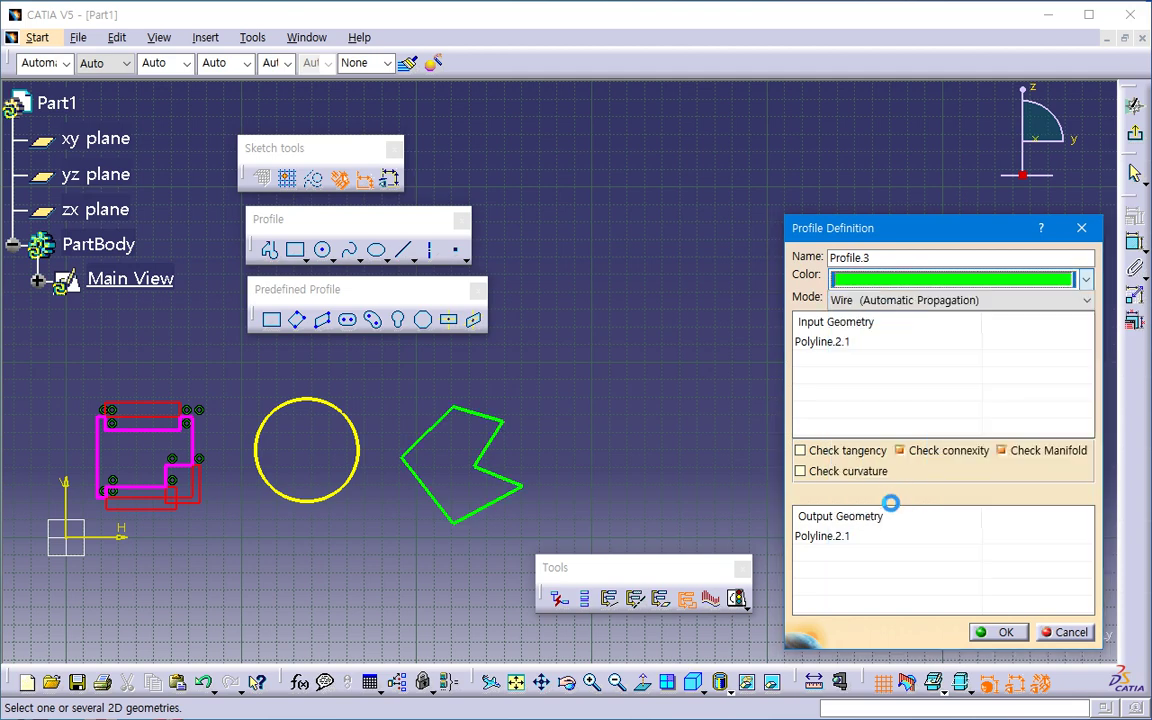
left_click(998, 632)
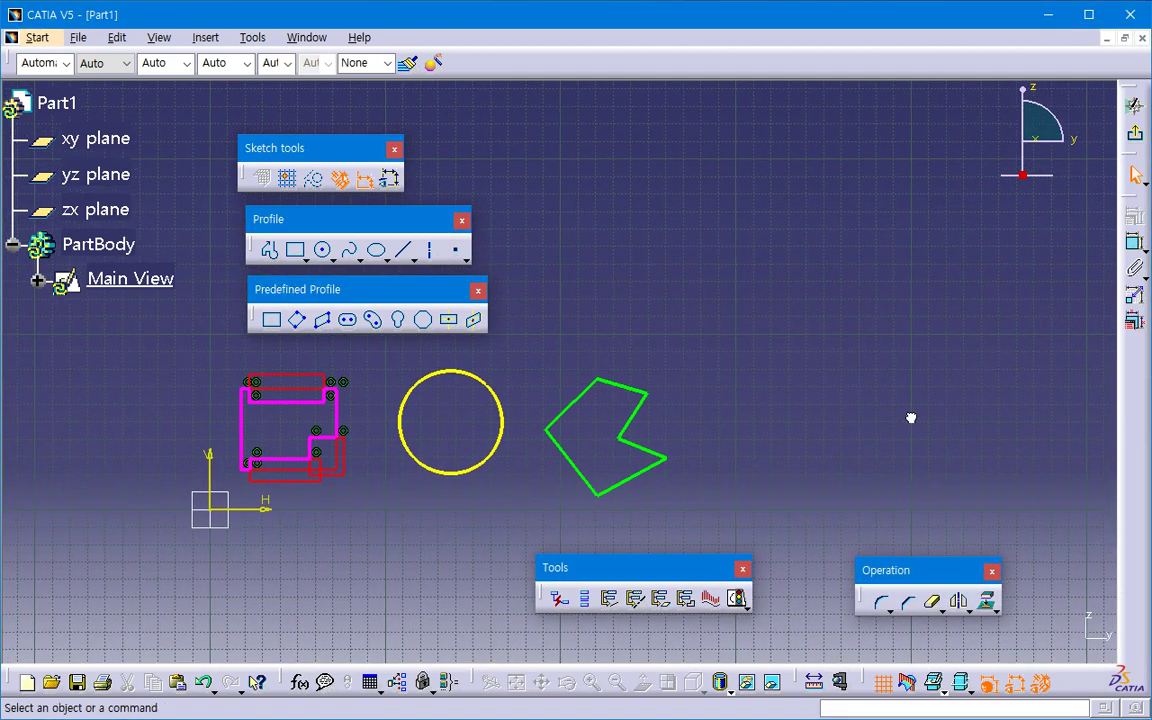
Step: Return to Part Design, hide the Main View sketch, and expand it to show Profile.1–Profile.3
left_click(1135, 105)
middle_click_drag(554, 503, 591, 532)
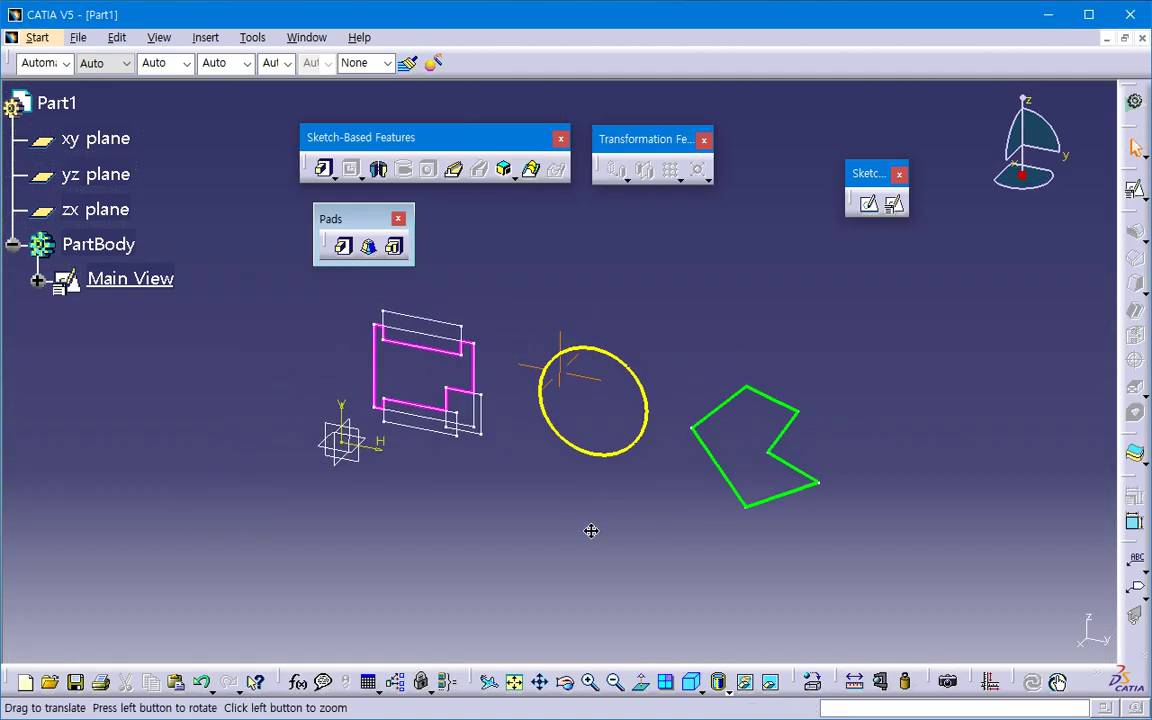
left_click(160, 282)
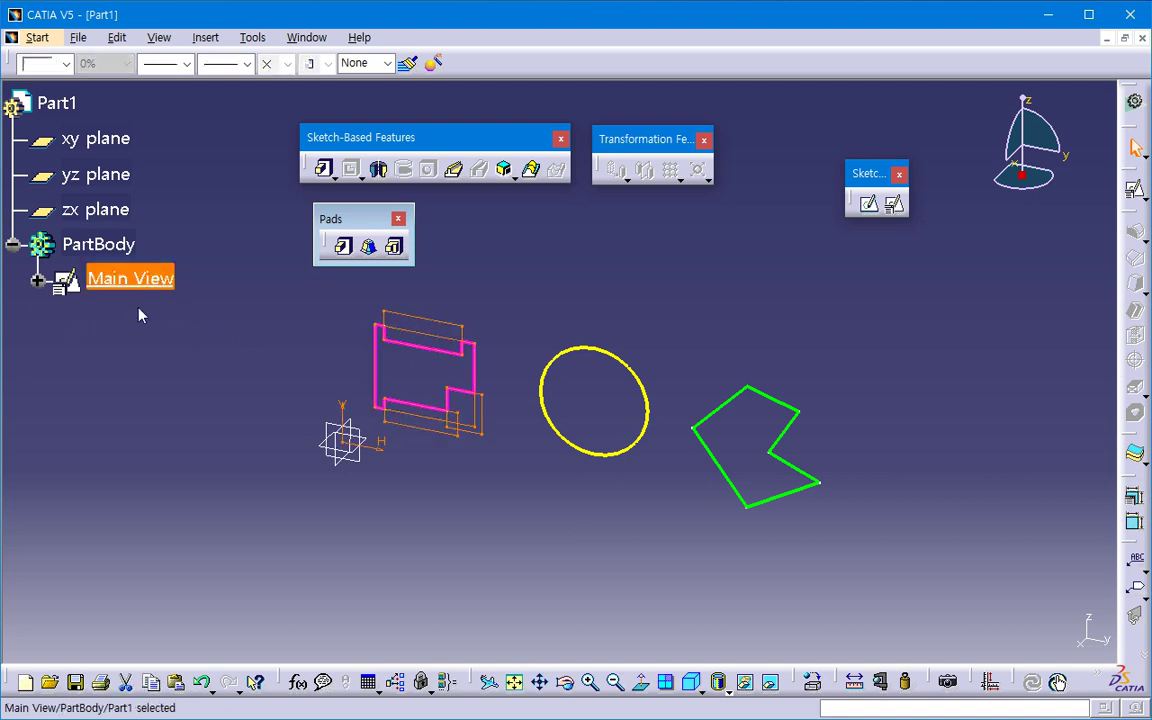
right_click(152, 279)
left_click(185, 332)
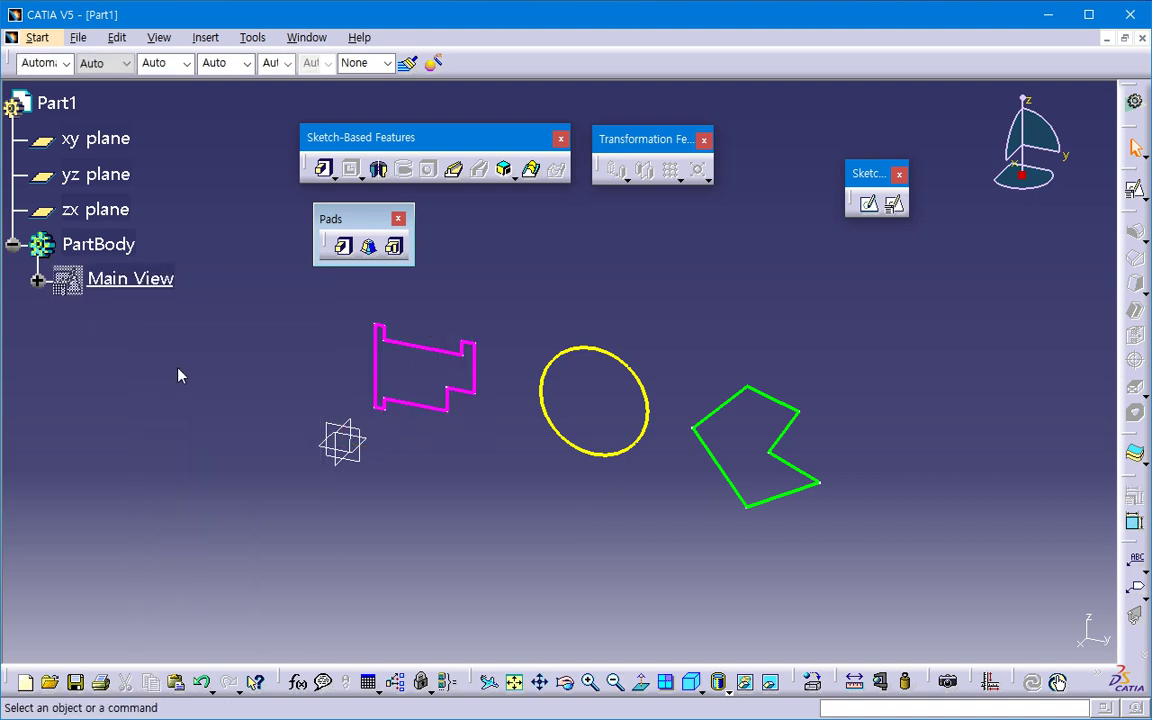
left_click(40, 279)
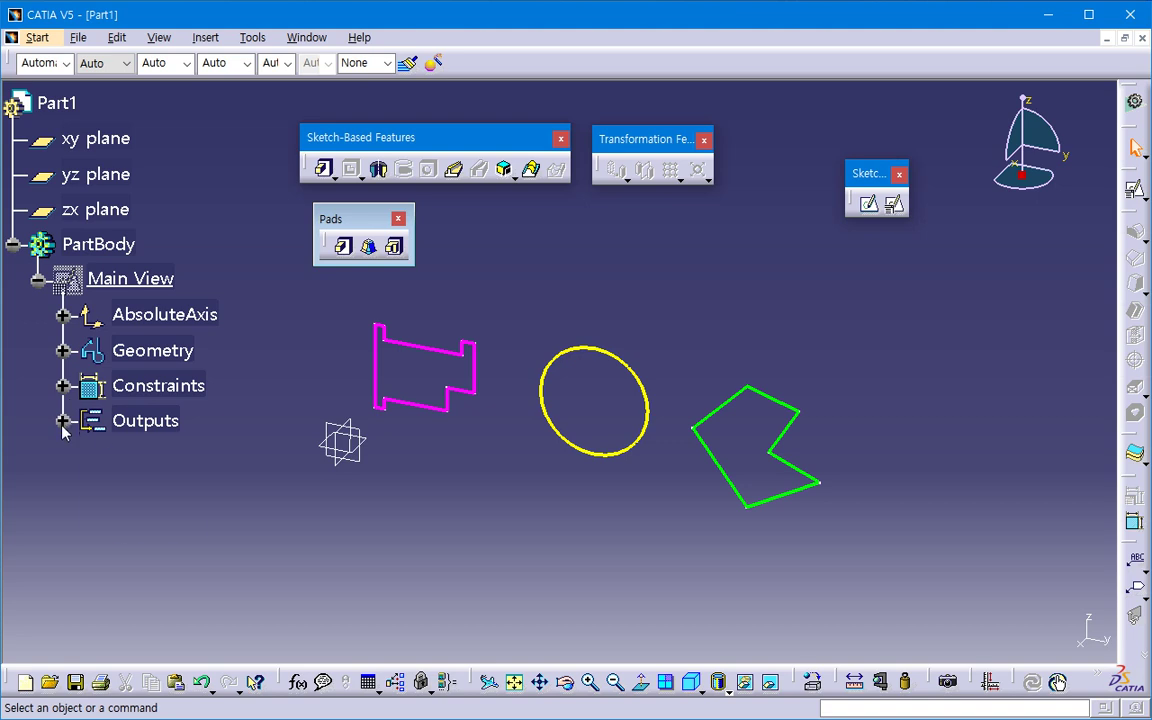
left_click(63, 421)
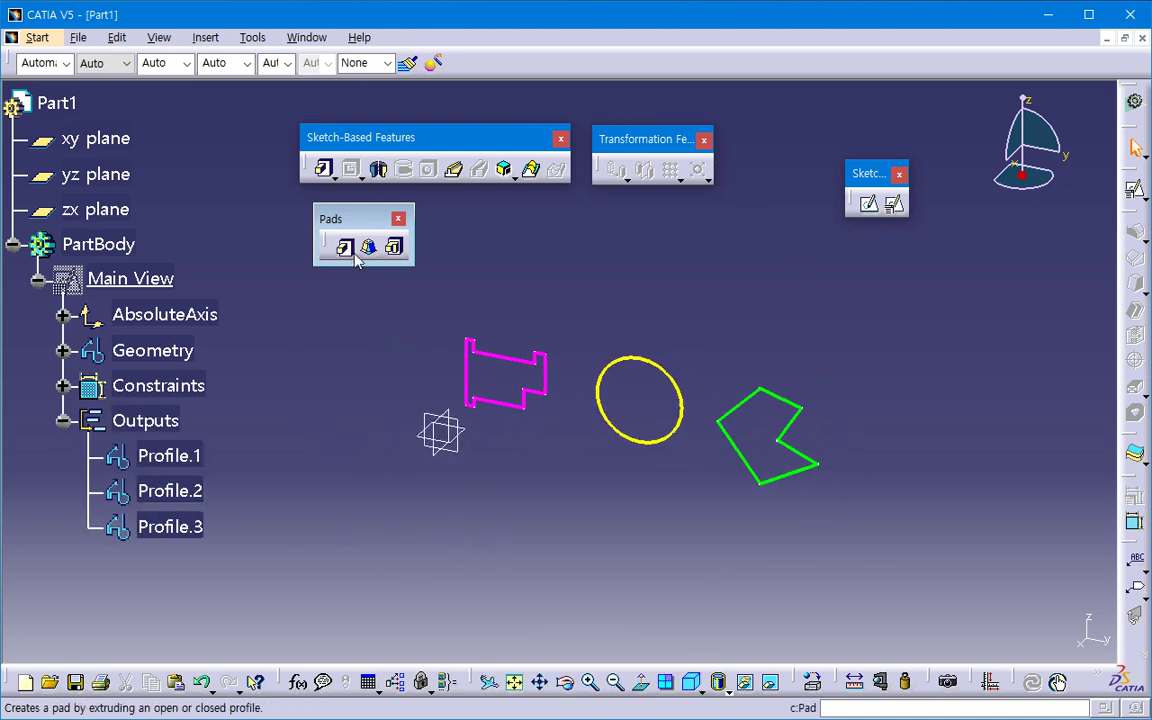
Step: Pad Profile.1, Profile.2 and Profile.3 into solids Pad.1–Pad.3 at 20mm
left_click(343, 246)
left_click(170, 457)
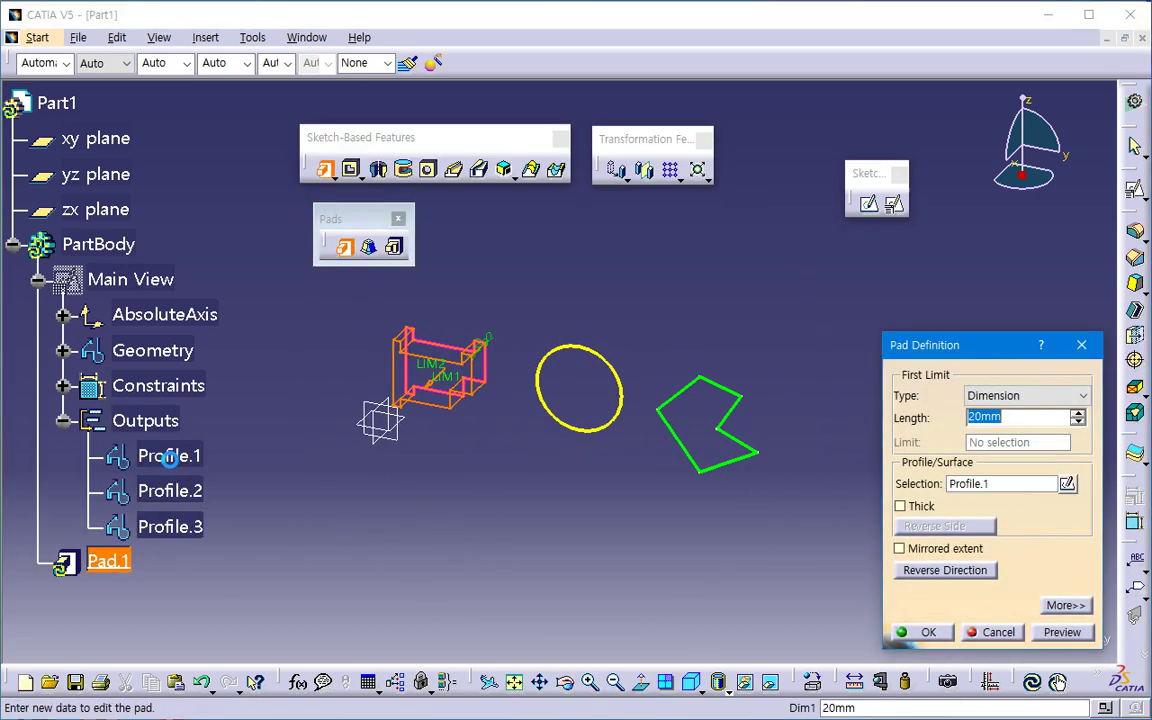
left_click(950, 638)
left_click(343, 246)
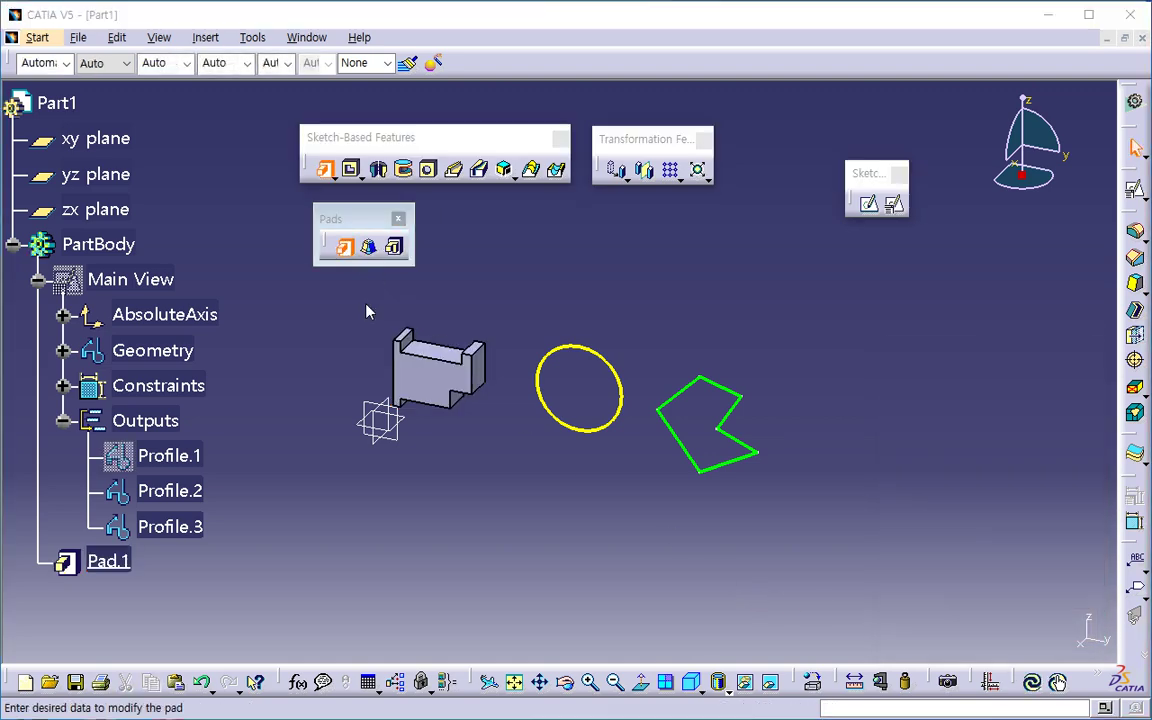
left_click(170, 491)
left_click(930, 634)
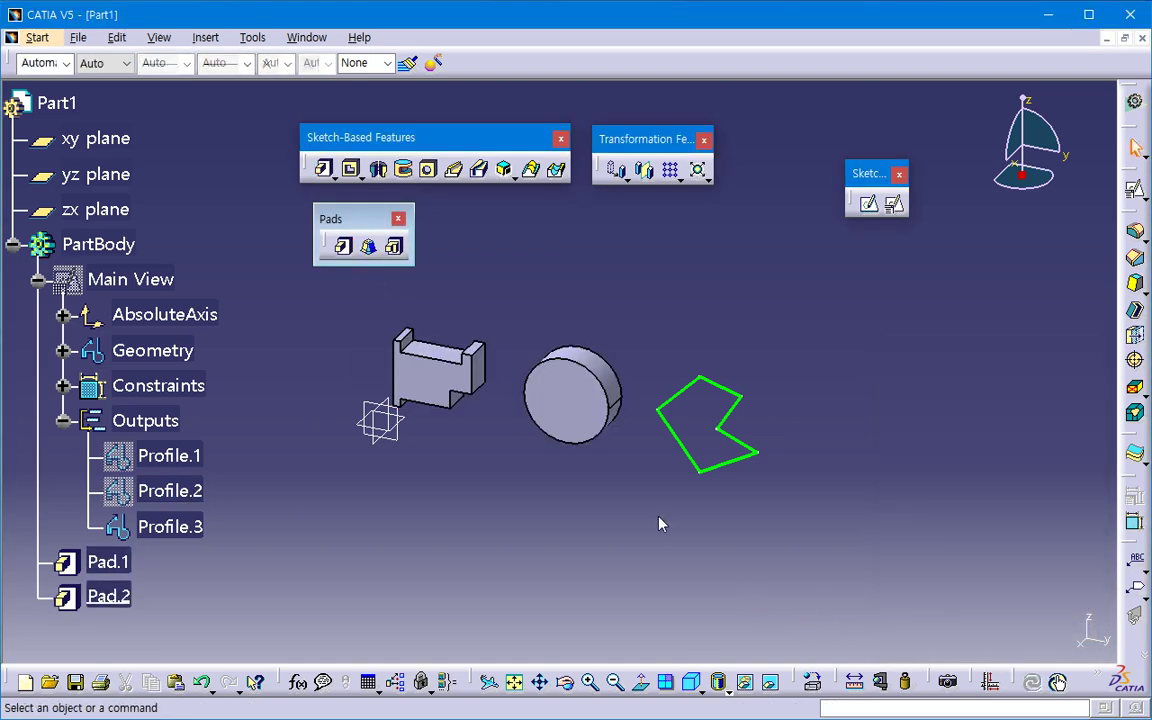
left_click(343, 246)
left_click(170, 526)
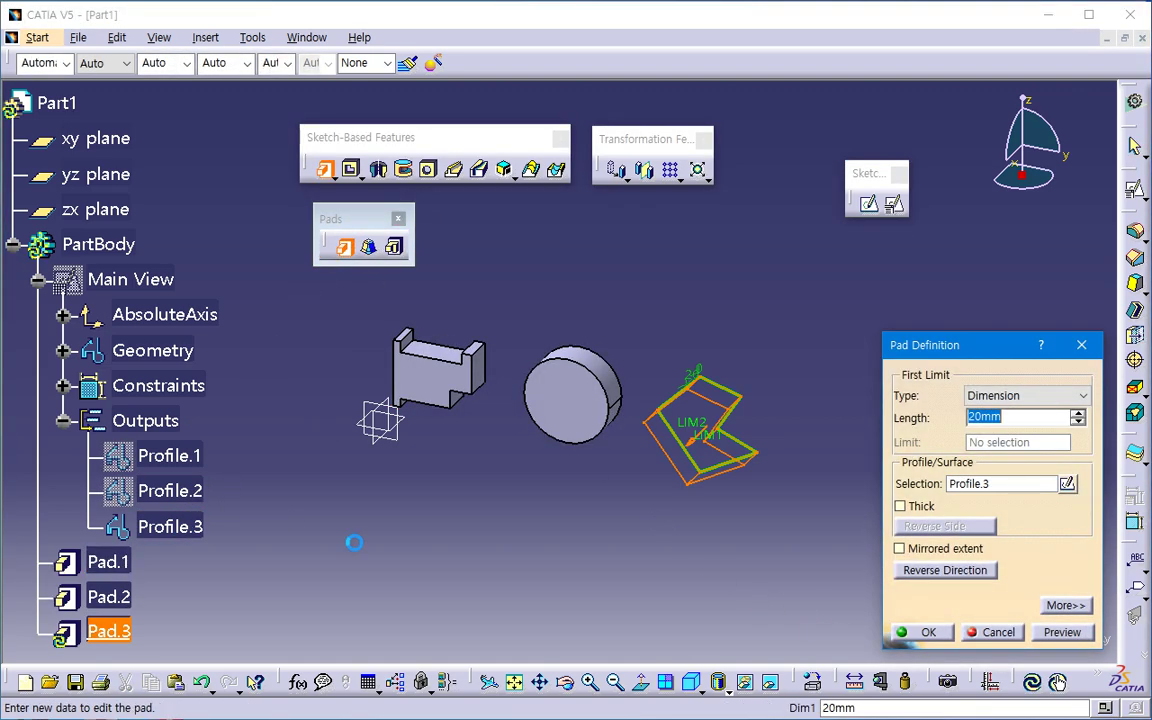
left_click(927, 634)
middle_click_drag(712, 571, 754, 553)
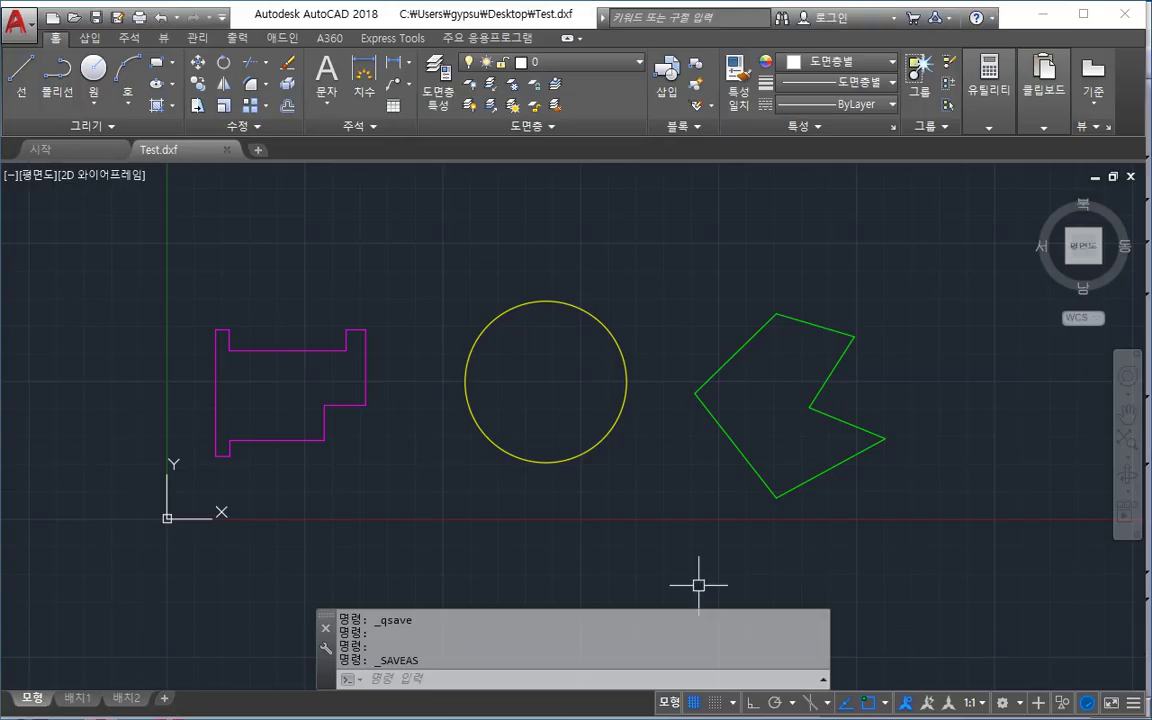
Step: Turn layer Test1 on to reveal the red rectangles, then switch it off again
middle_click_drag(698, 585, 715, 512)
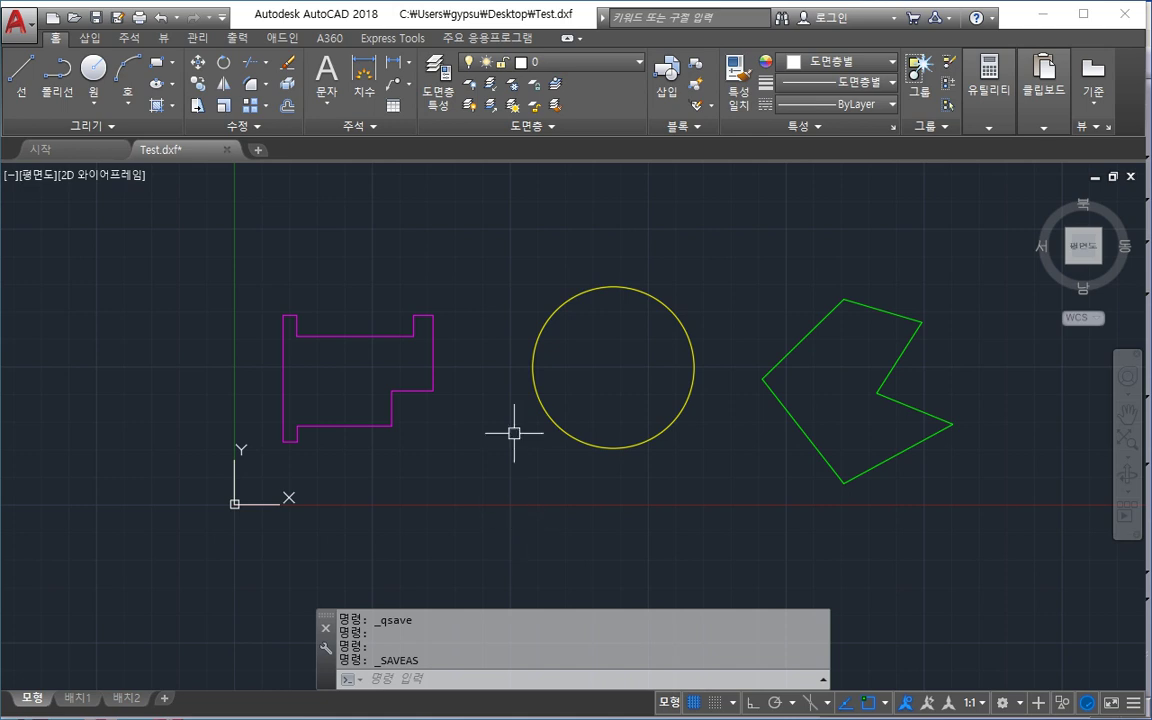
left_click(438, 88)
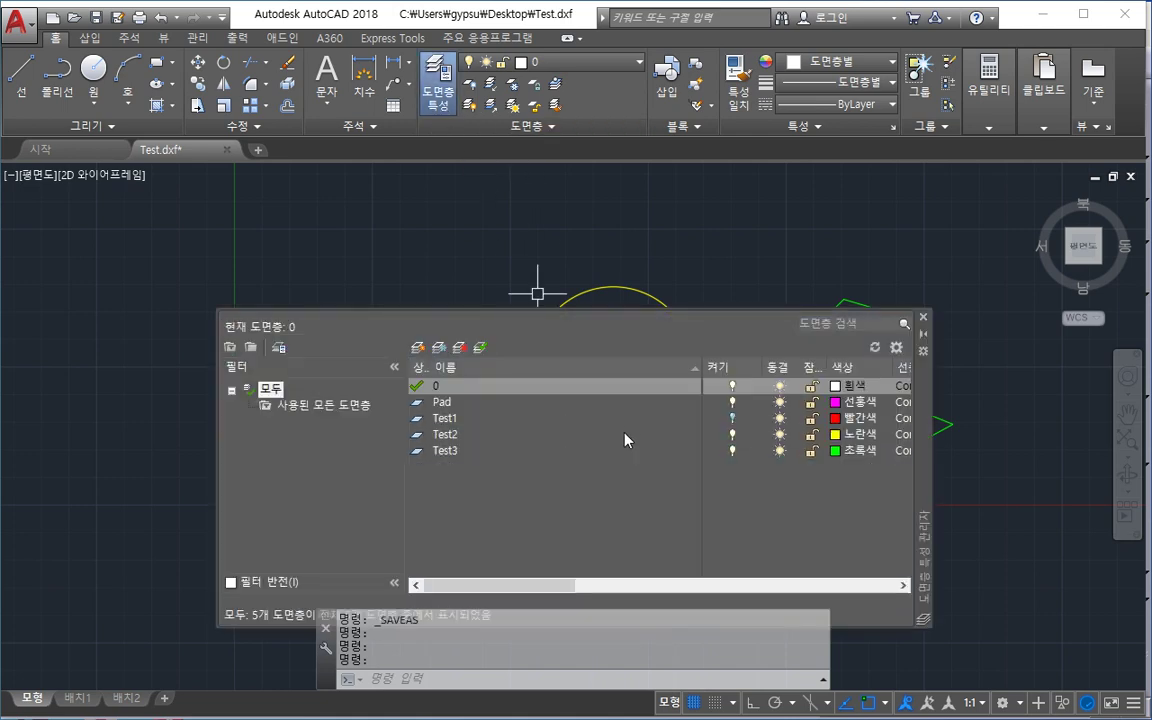
left_click(736, 418)
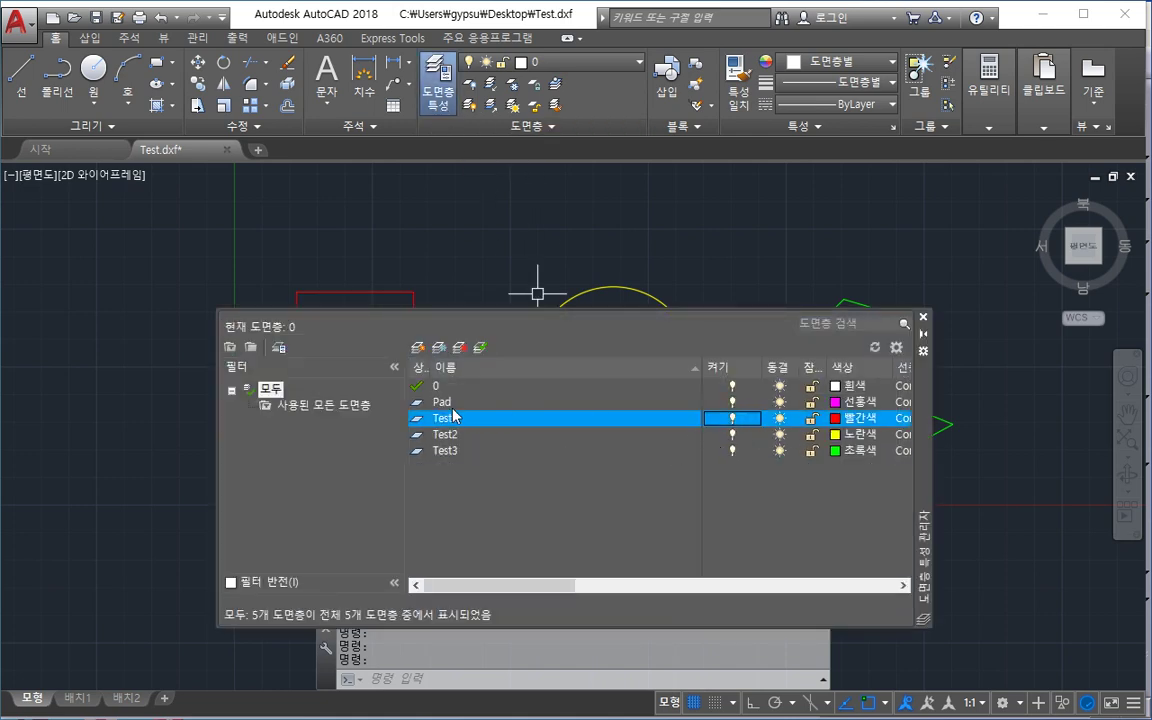
left_click(451, 403)
left_click(732, 418)
left_click(923, 318)
Step: Toggle Test1 once more, leaving only the magenta outline, circle and polygon visible
middle_click_drag(477, 413, 463, 424)
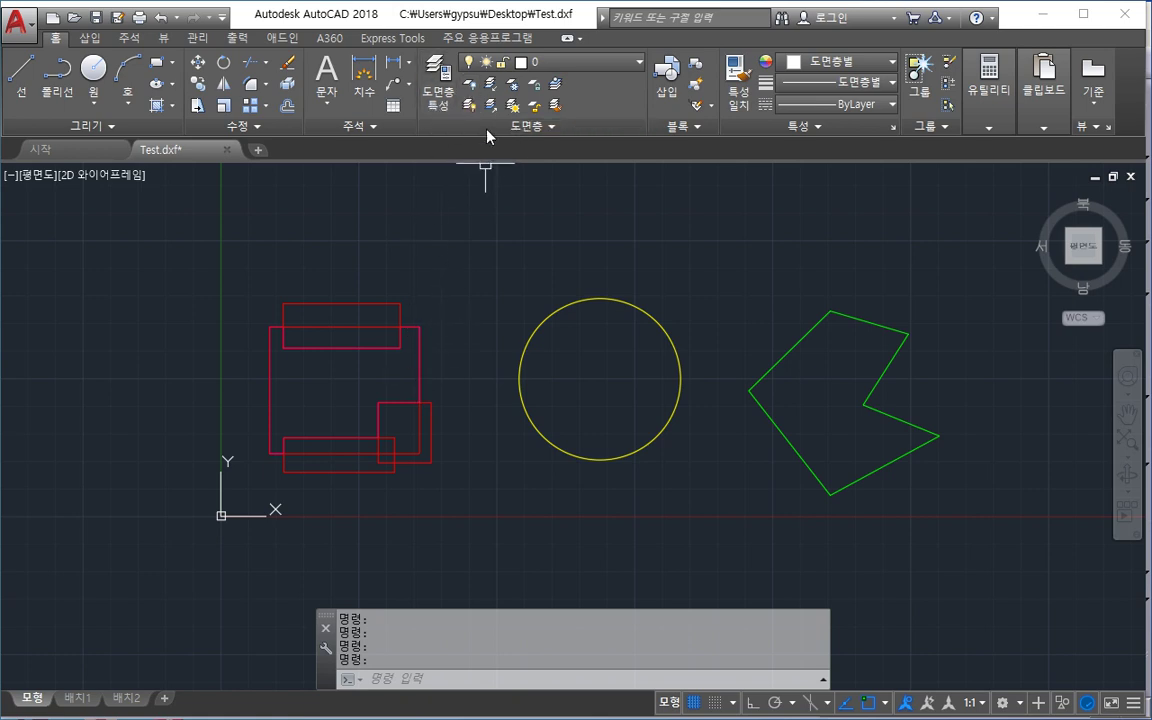
left_click(438, 92)
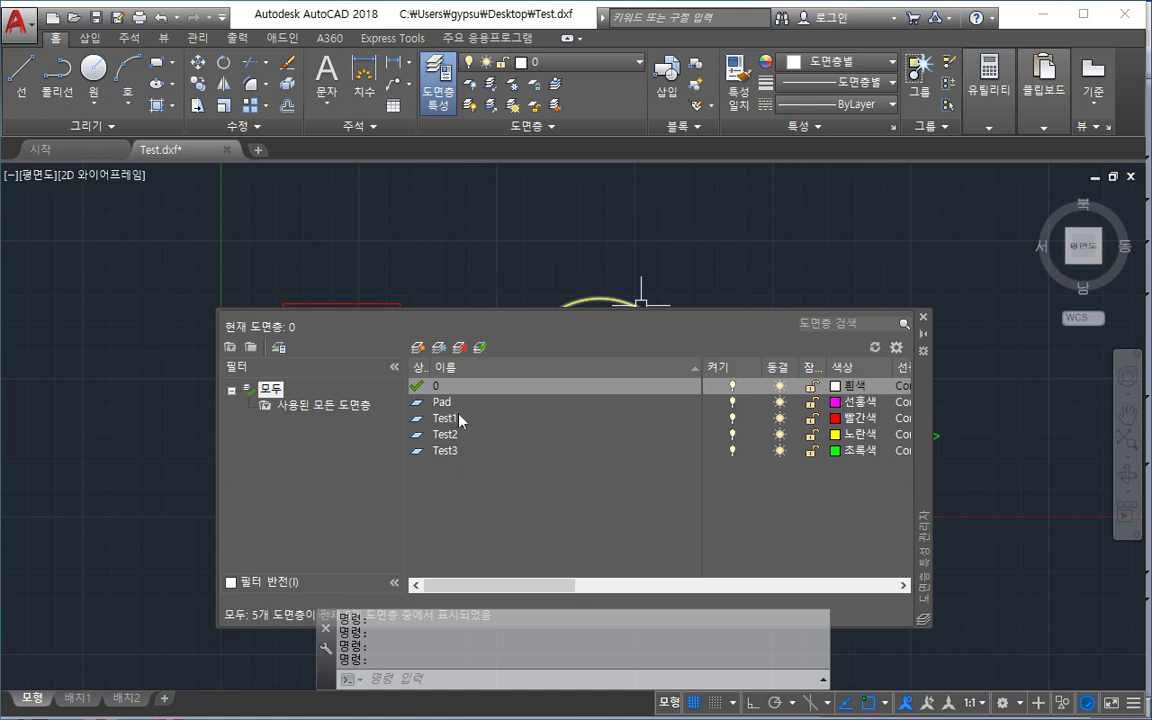
left_click(733, 420)
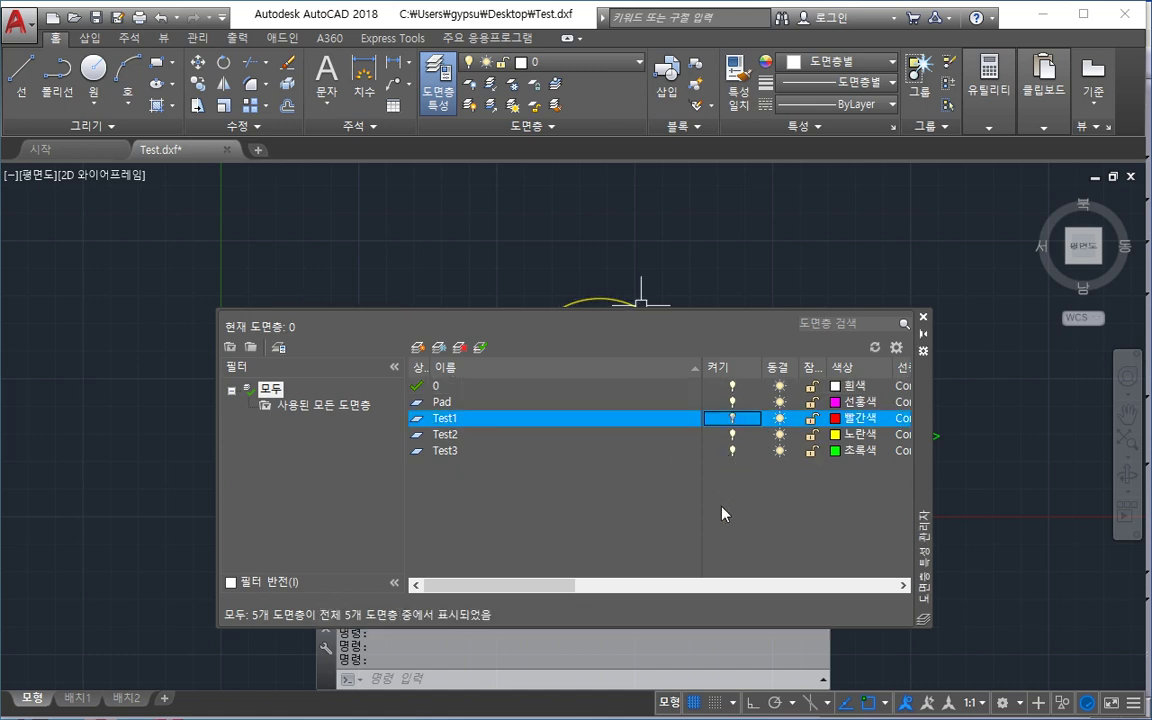
left_click(923, 316)
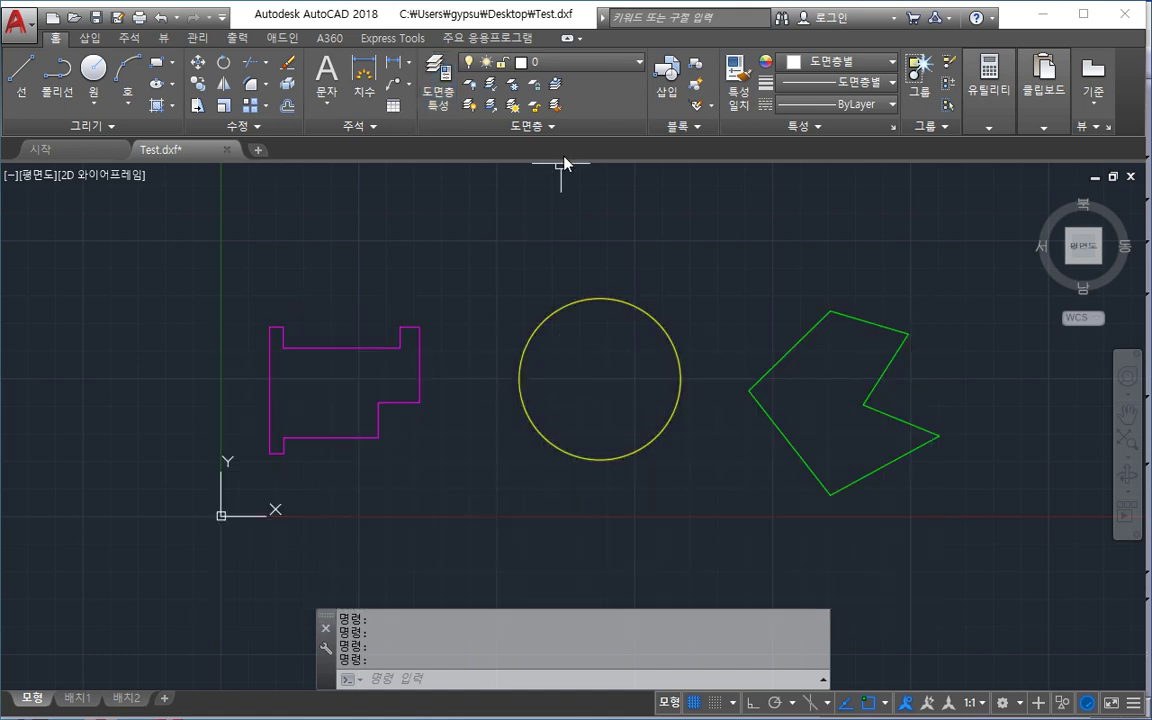
Step: Delete the Pad layer with LAYDEL by picking its magenta shape and confirming Yes
left_click(530, 128)
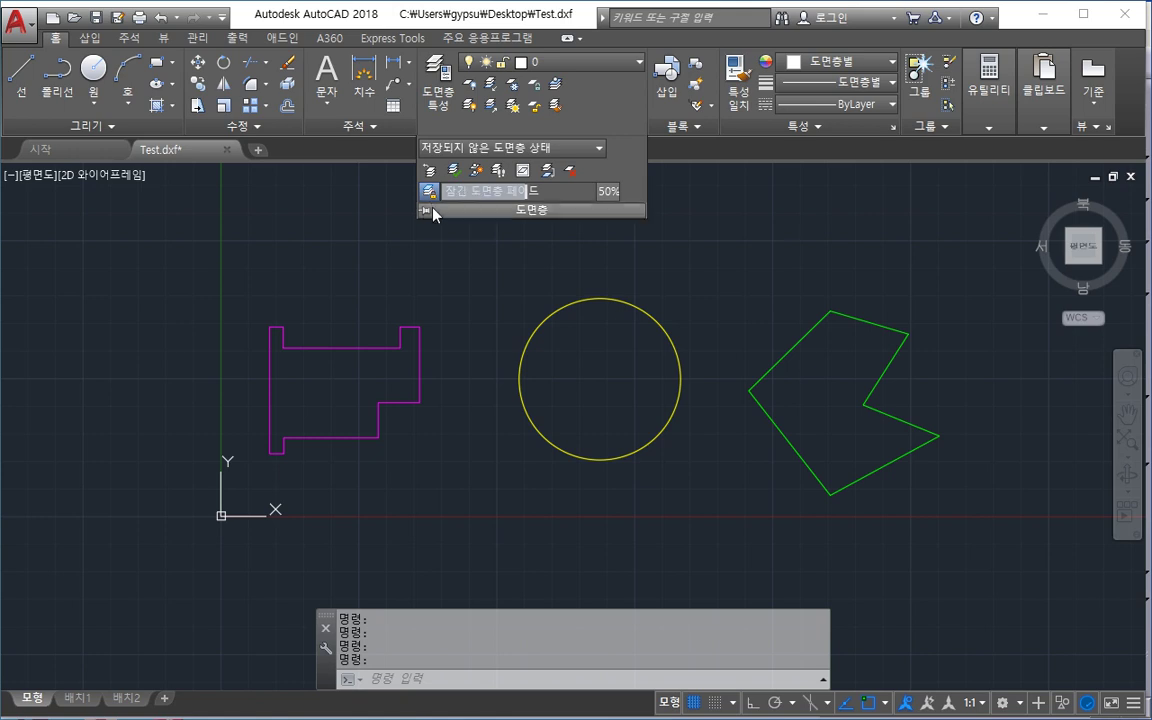
left_click(574, 172)
left_click(376, 348)
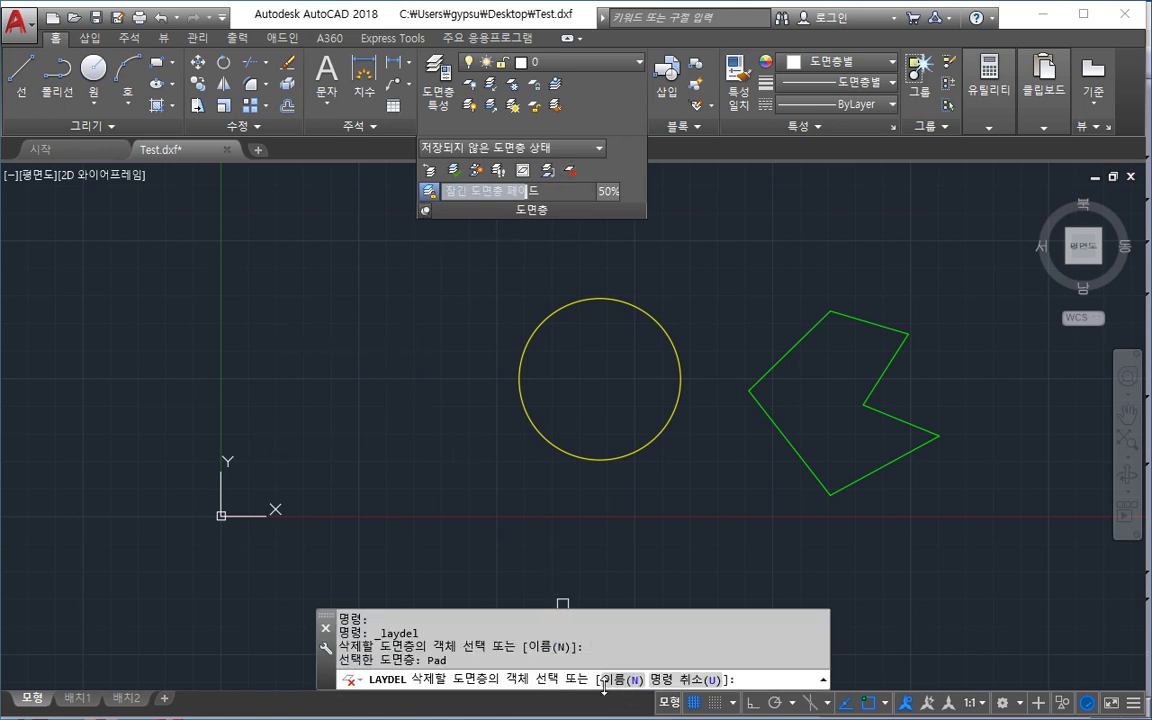
key("Return")
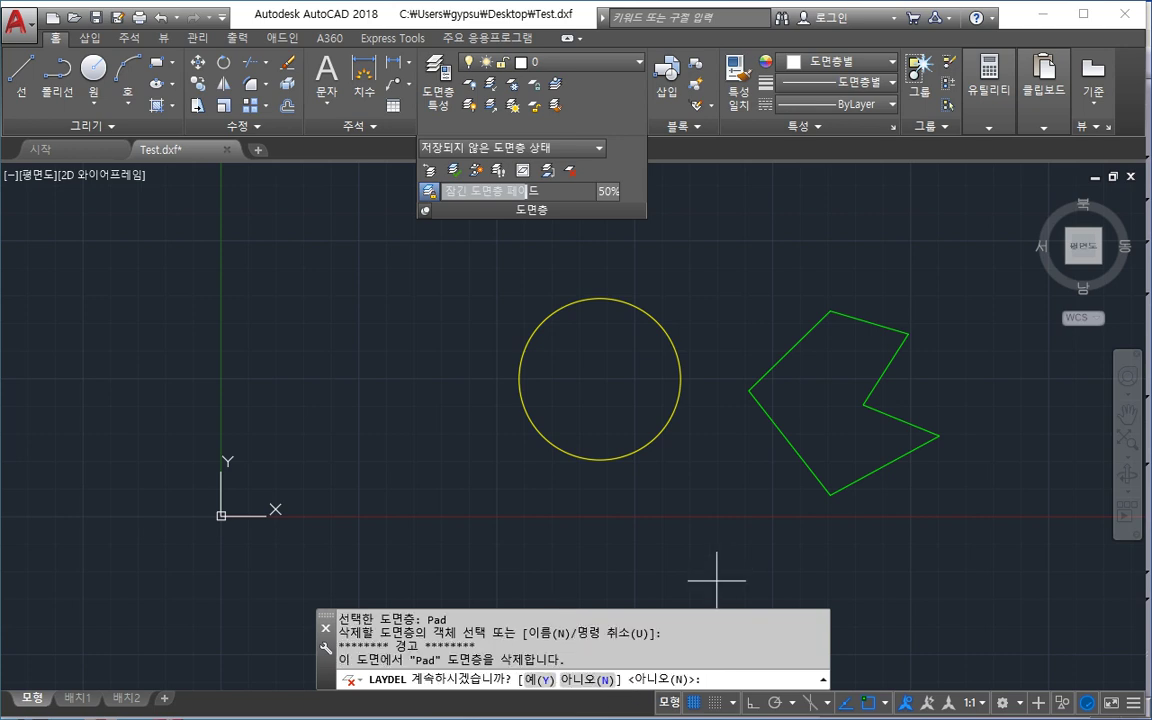
left_click(543, 681)
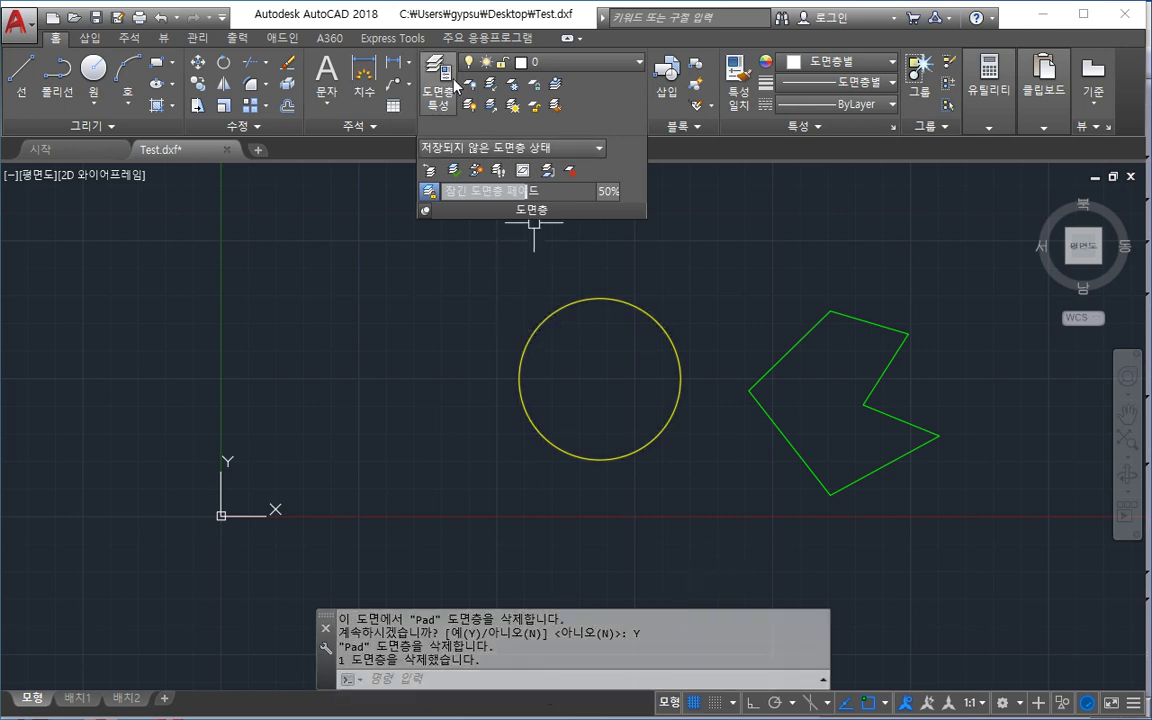
Step: Reopen Layer Properties and turn the Test1 layer back on
left_click(537, 66)
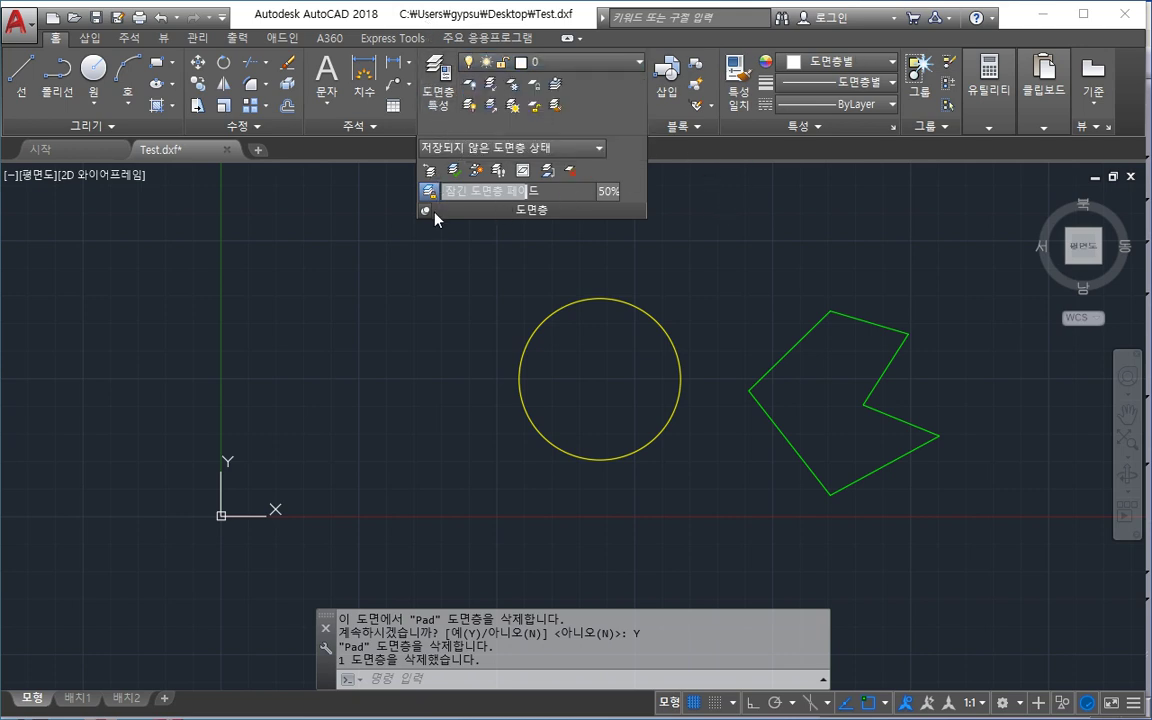
left_click(438, 92)
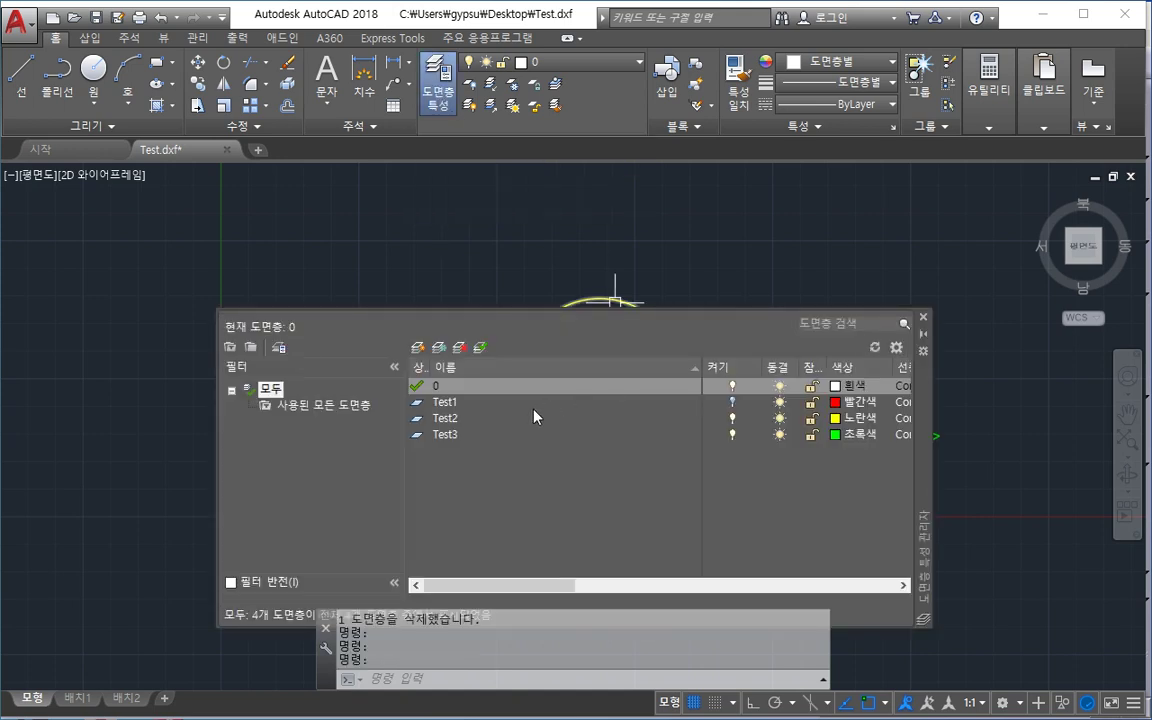
left_click(728, 406)
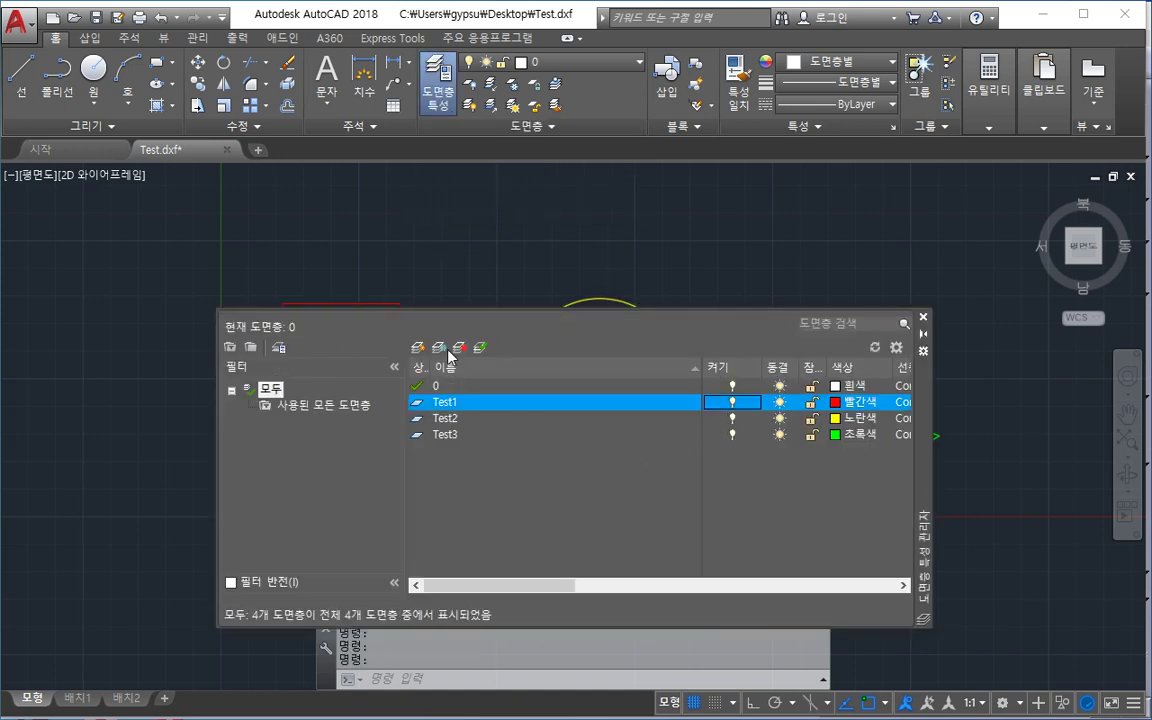
Step: Close Layer Properties with Test1 visible and cancel the stray selection window
left_click(923, 317)
left_click(782, 290)
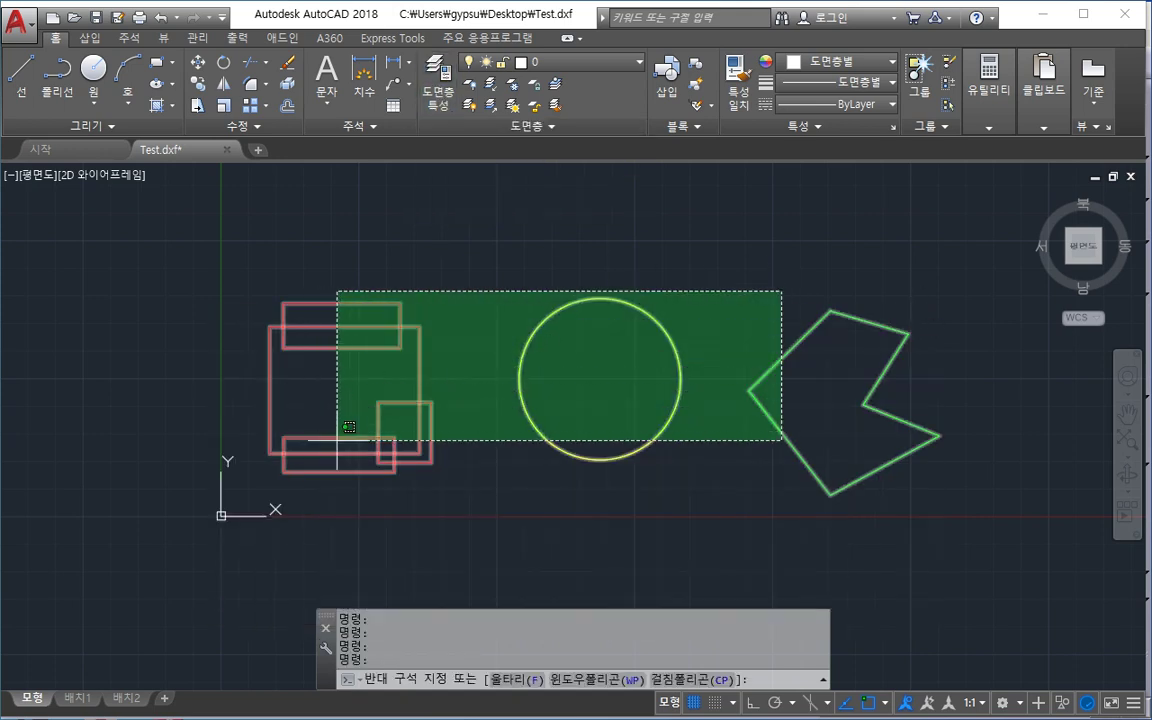
key("Escape")
key("Escape")
key("Escape")
middle_click_drag(542, 362, 550, 366)
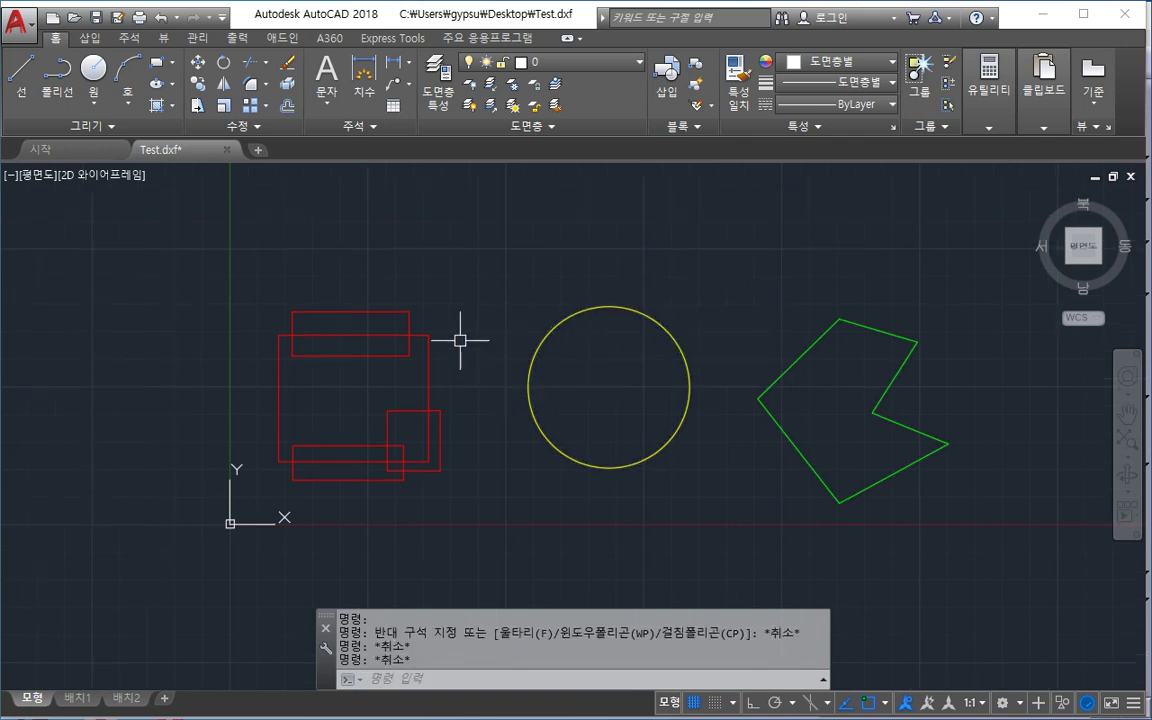
Step: Save the drawing as Test.dxf in DXF format, replacing the existing file
key("ctrl+s")
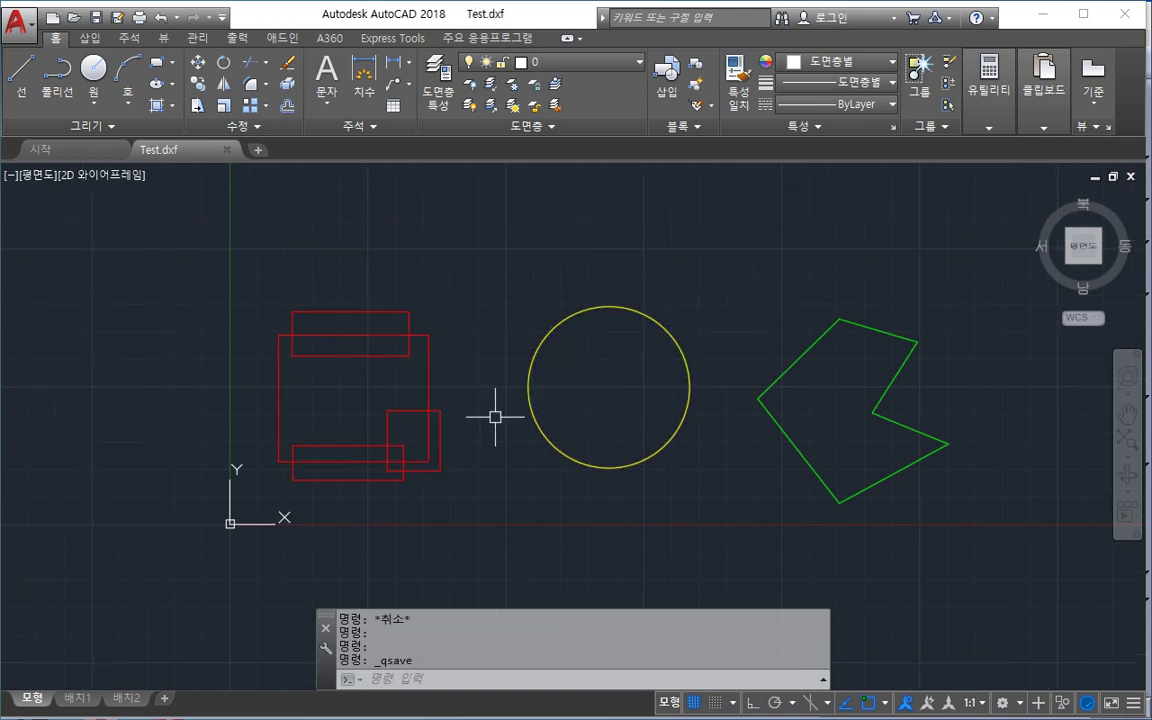
left_click(13, 22)
mouse_move(68, 323)
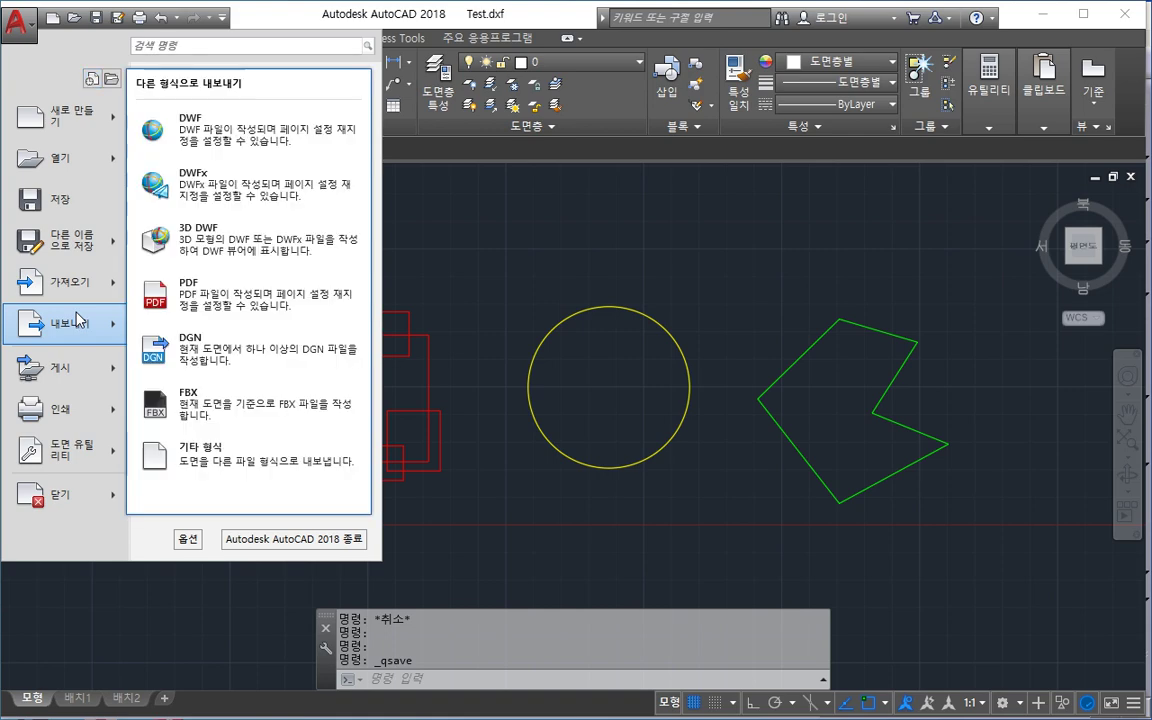
left_click(68, 238)
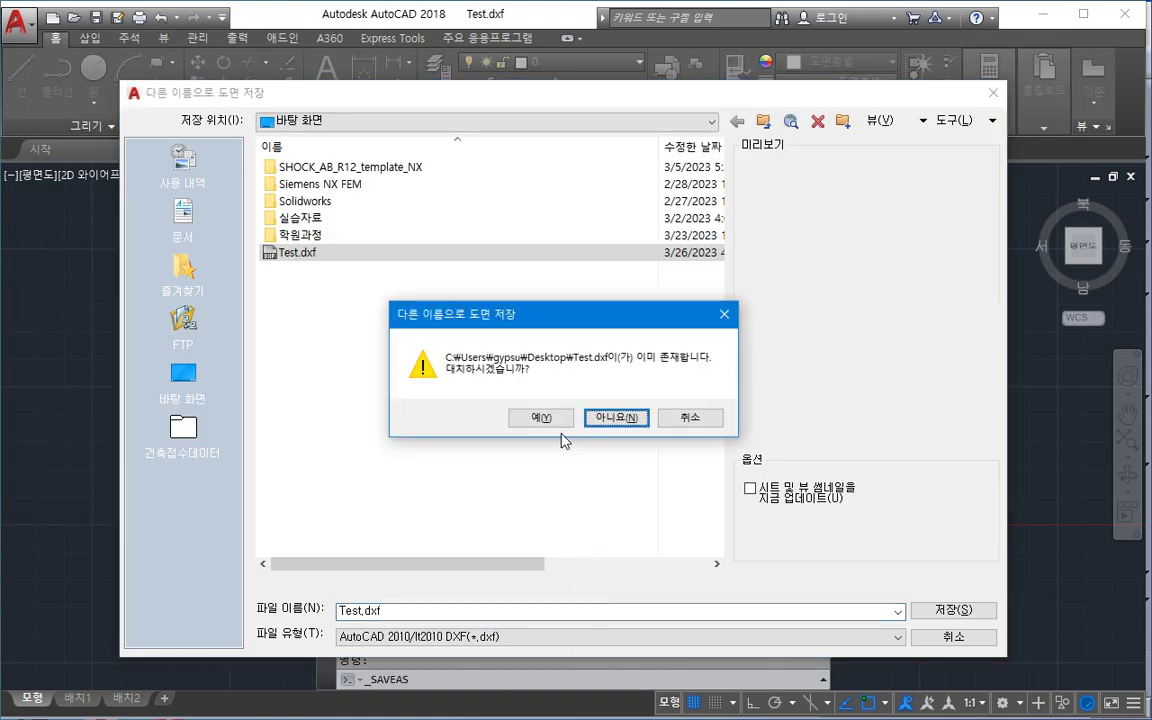
left_click(585, 422)
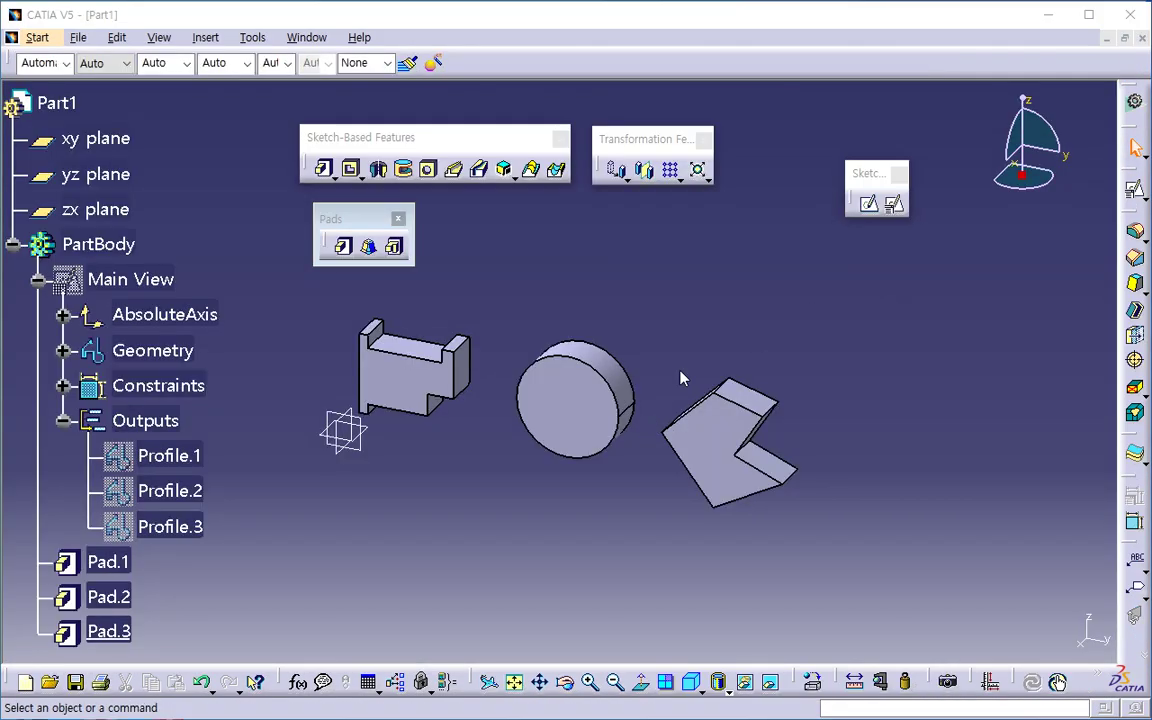
Step: Reopen the updated Test.dxf drawing from the desktop in CATIA
key("ctrl+o")
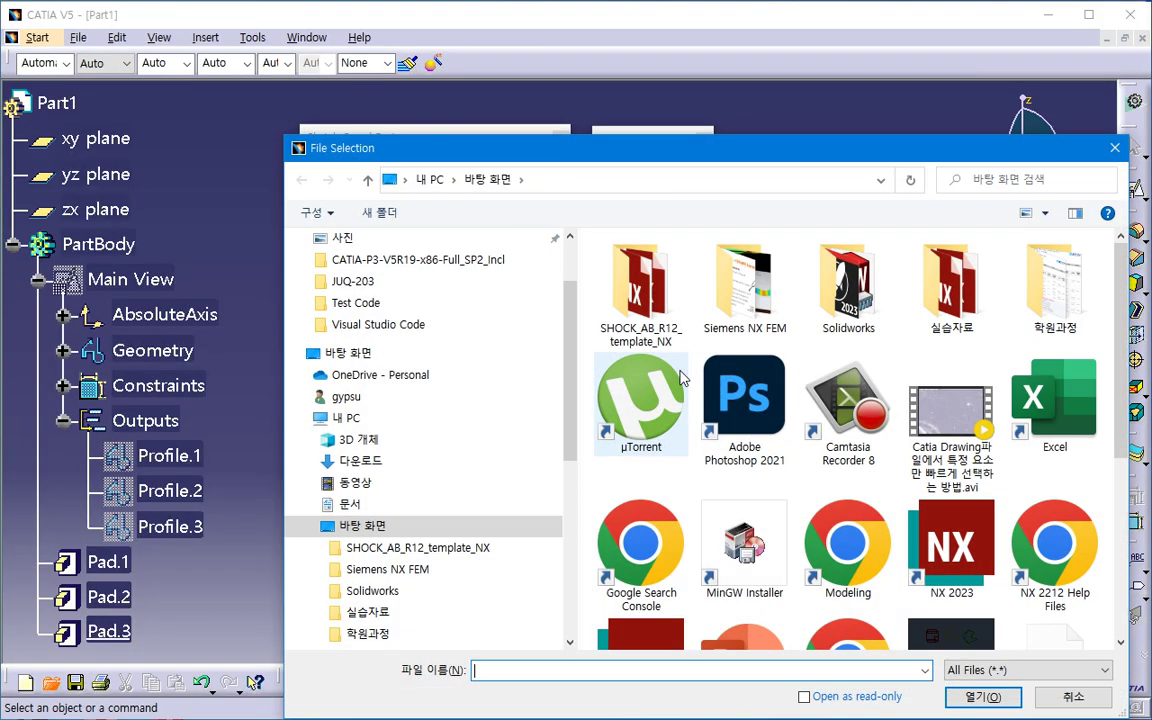
scroll(800, 430, "down", 3)
left_click(752, 438)
double_click(752, 438)
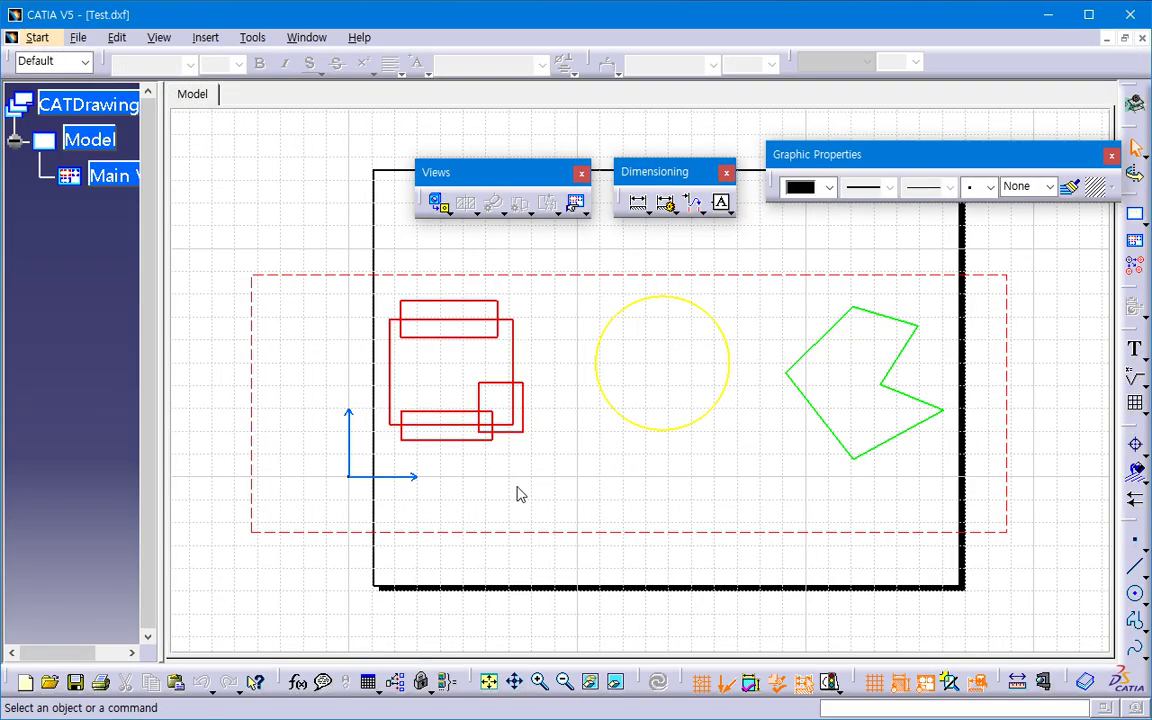
Step: Copy the Main View geometry and switch back to the Part1 window
left_click(115, 177)
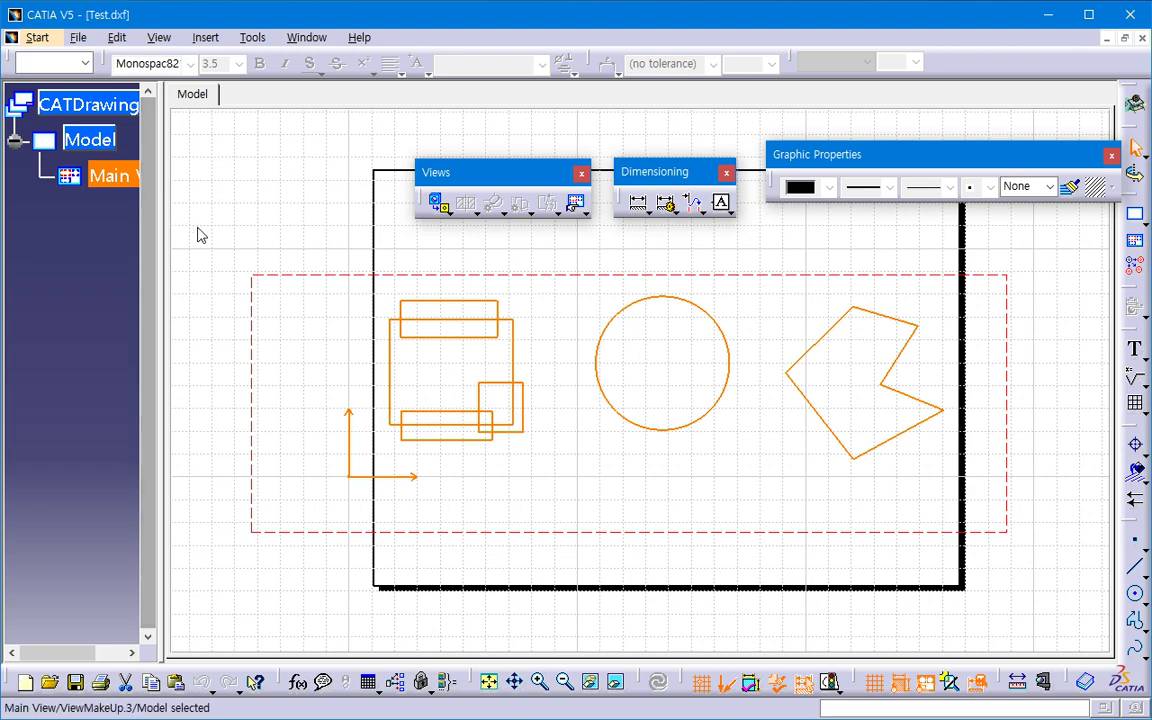
key("ctrl+Tab")
left_click(116, 37)
left_click(116, 37)
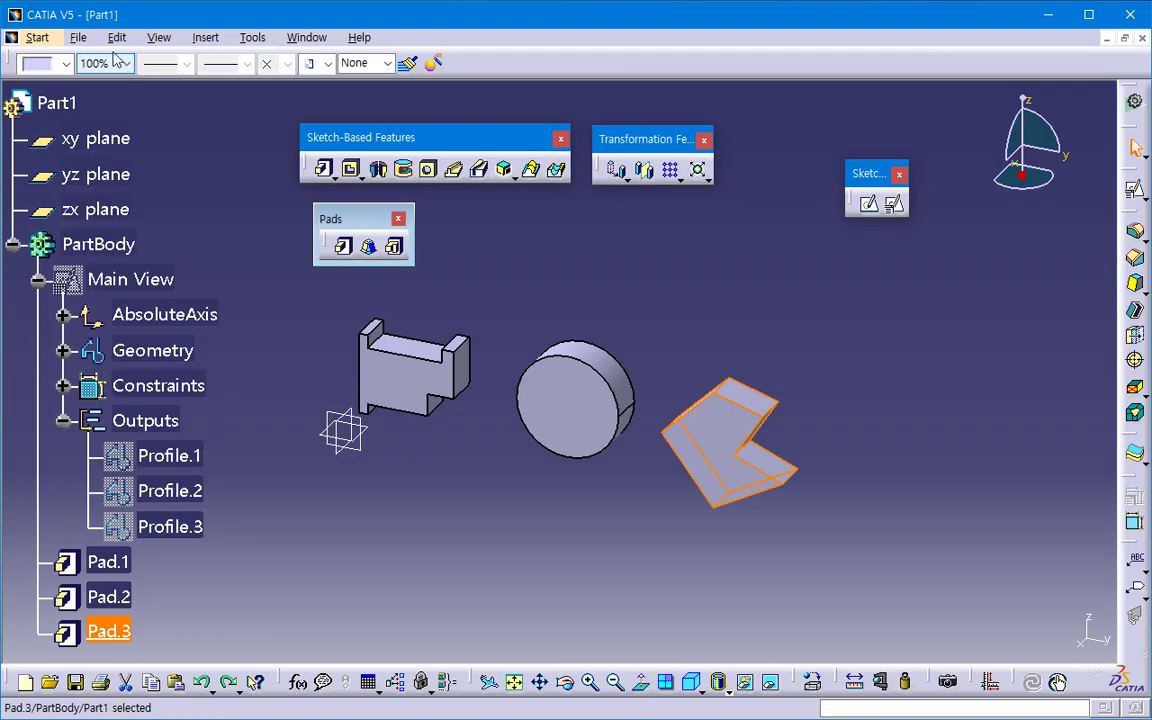
Step: Create a new Part document, Part2
left_click(78, 37)
left_click(70, 55)
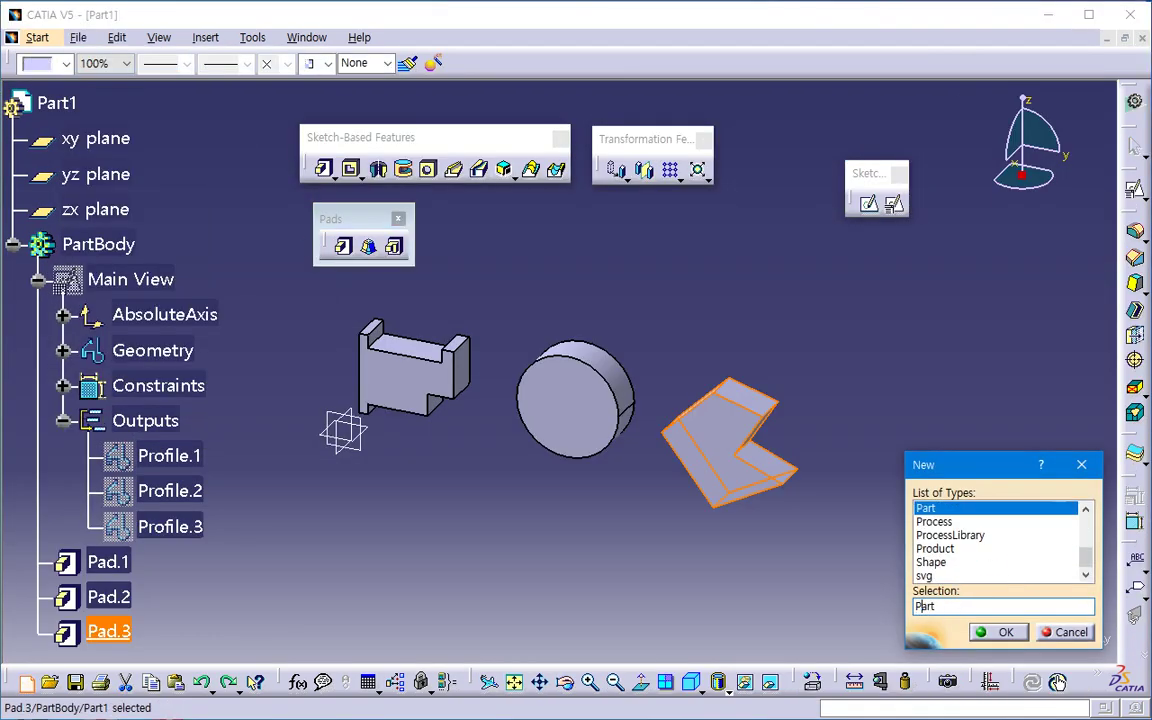
key("Return")
key("Return")
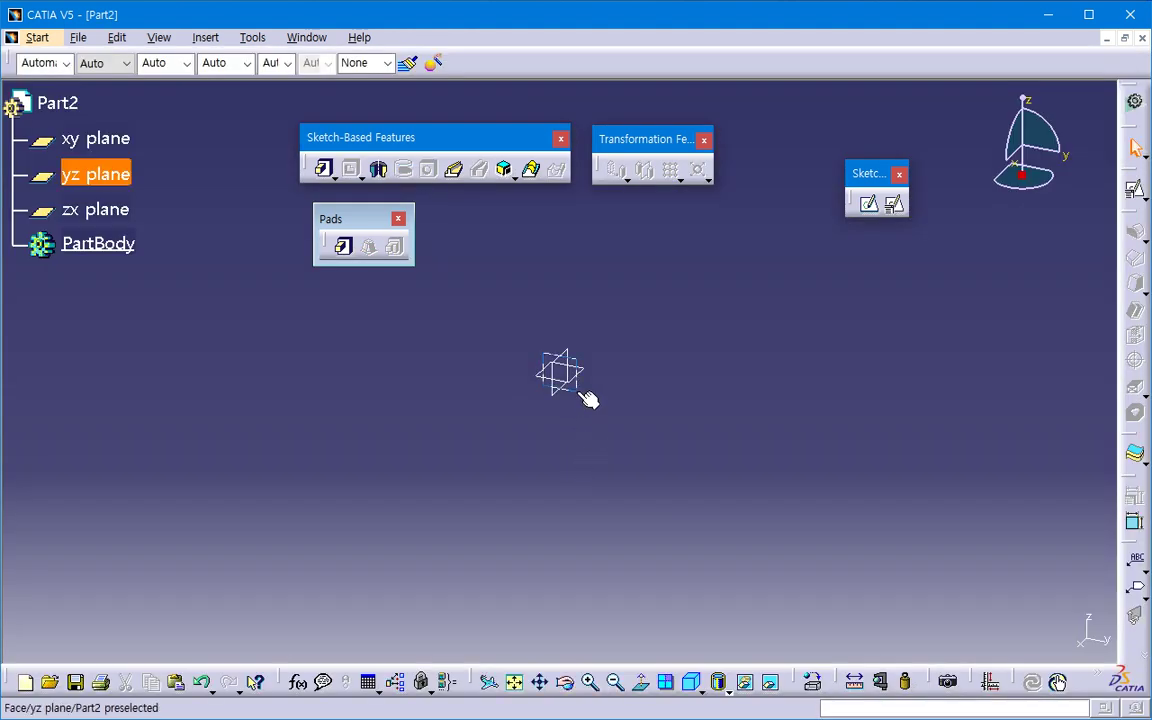
Step: Paste the copied DXF Main View onto the yz plane and expand PartBody
left_click(584, 393)
key("ctrl+v")
left_click(404, 335)
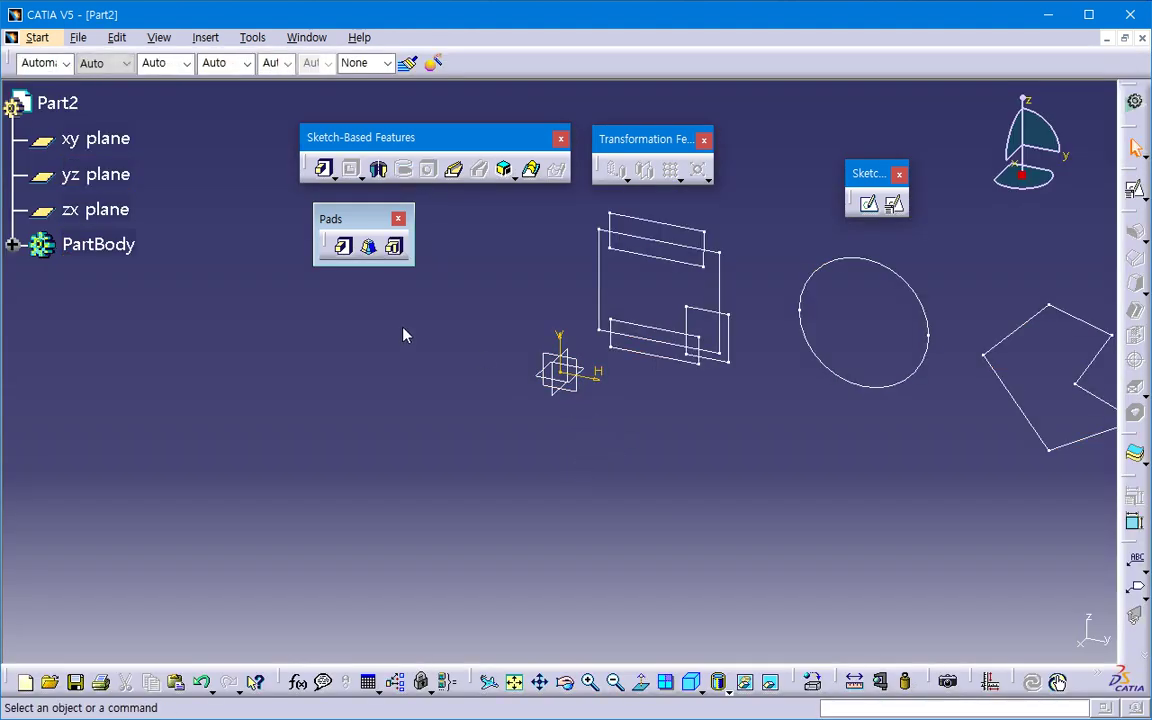
left_click(12, 244)
Step: Start a positioned sketch using the yz plane as support
middle_click_drag(372, 408, 347, 424)
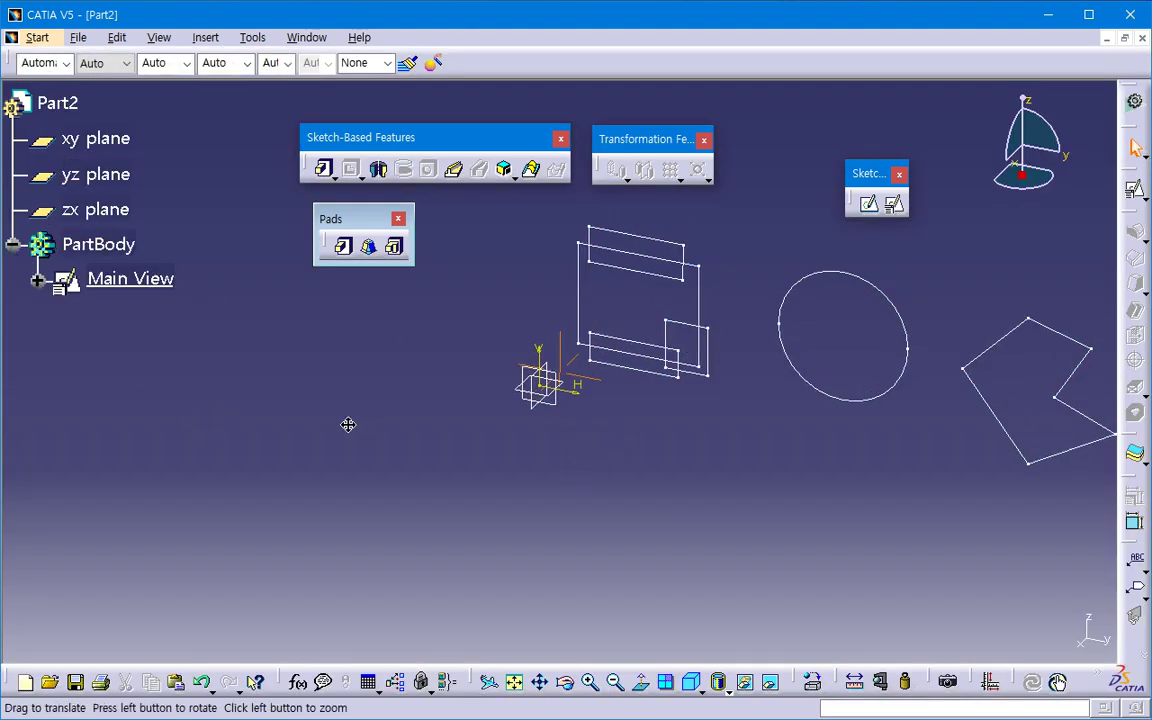
left_click(894, 203)
left_click(550, 400)
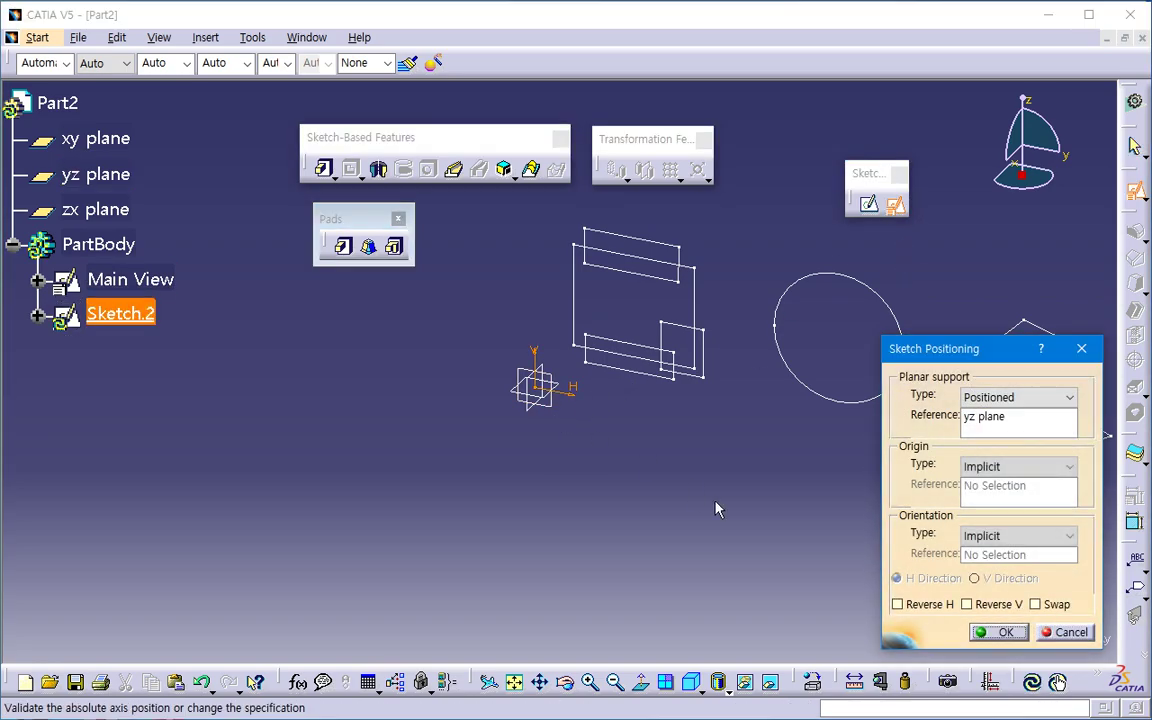
Step: Create Sketch.2 on the yz plane and project the four Main View rectangles into it
left_click(998, 632)
middle_click_drag(797, 477, 572, 302)
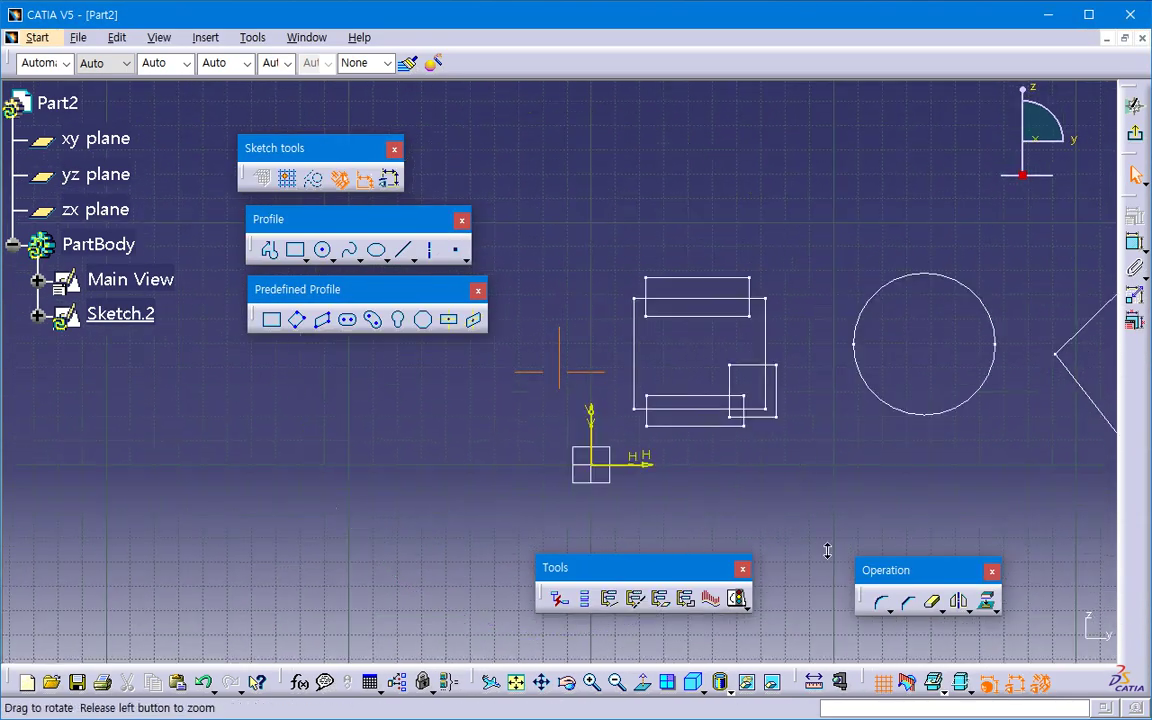
left_click(626, 321)
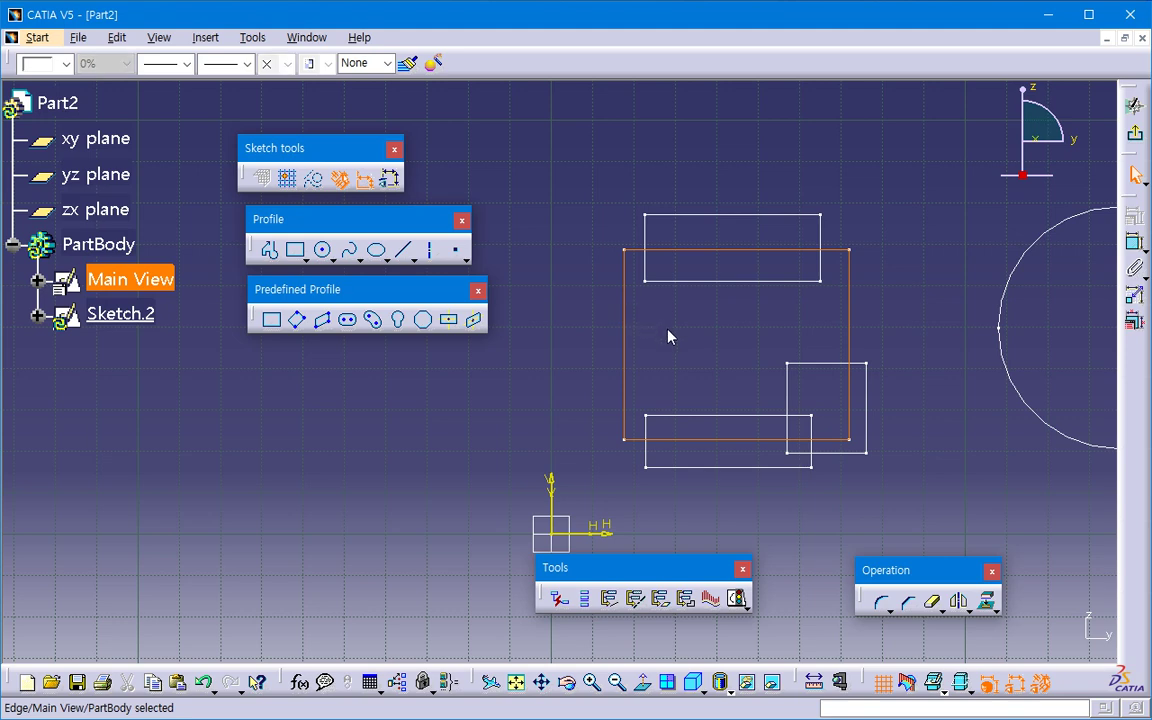
left_click(645, 272, "ctrl")
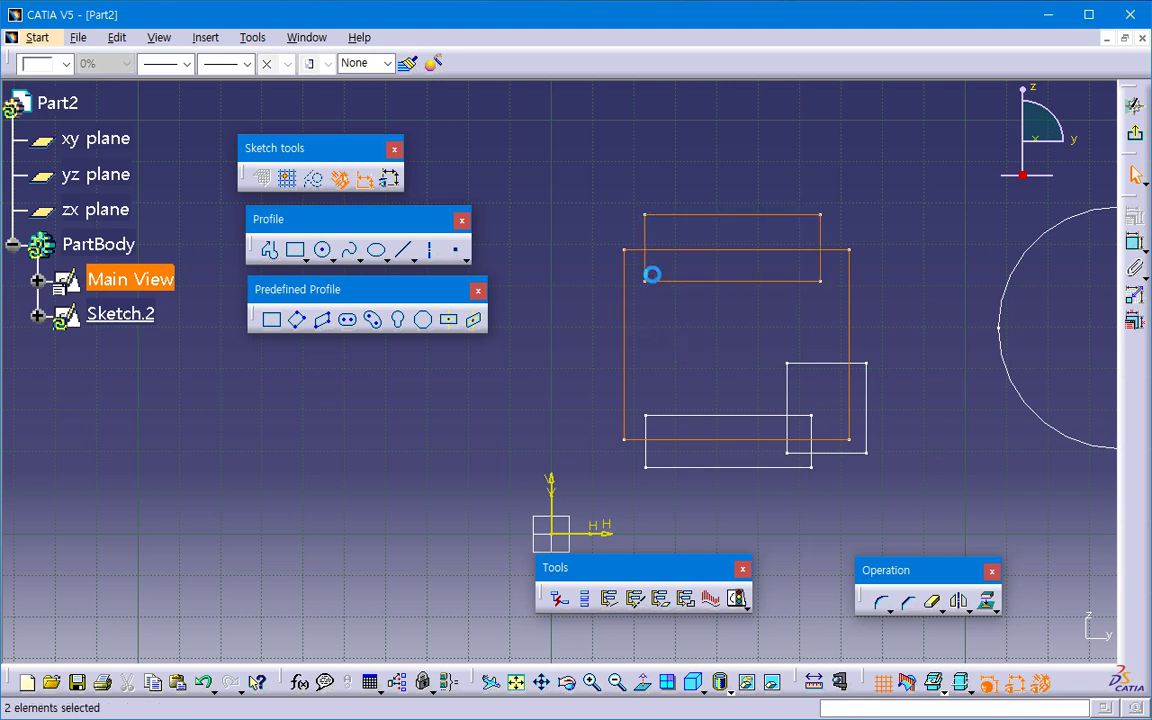
left_click(746, 416, "ctrl")
left_click(789, 388, "ctrl")
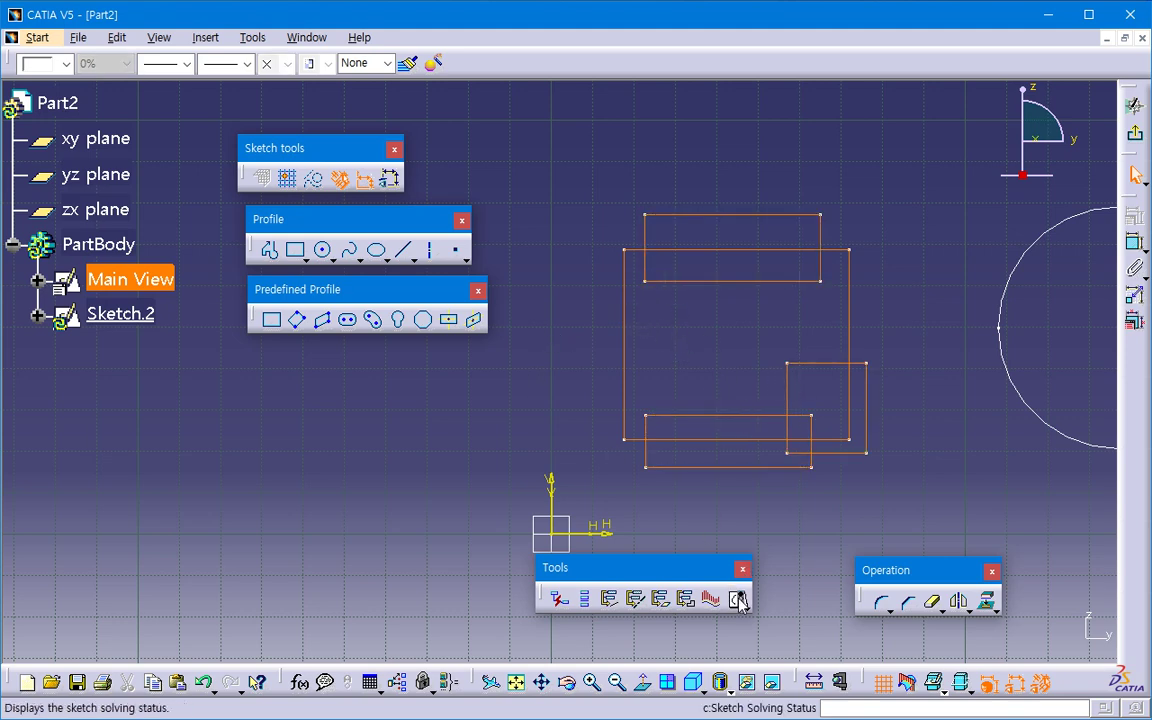
left_click(985, 601)
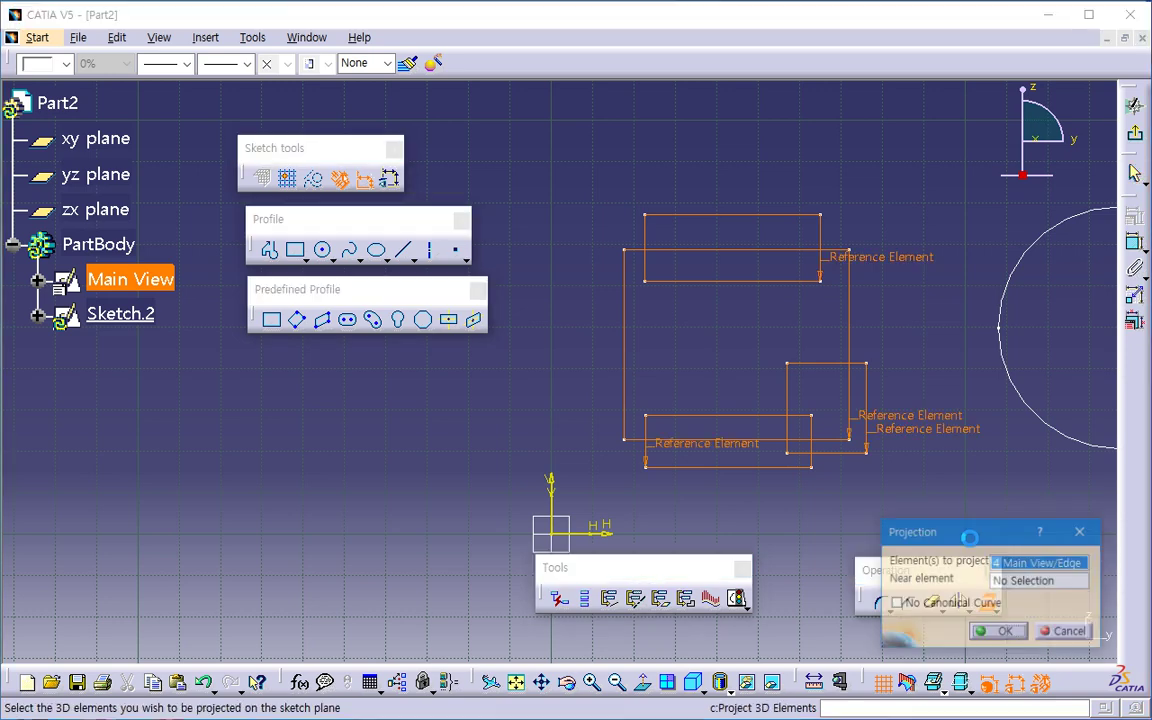
left_click(998, 631)
Step: Cancel the chamfer, remove the projected rectangles and Sketch.2, and exit to the 3D part
left_click(930, 612)
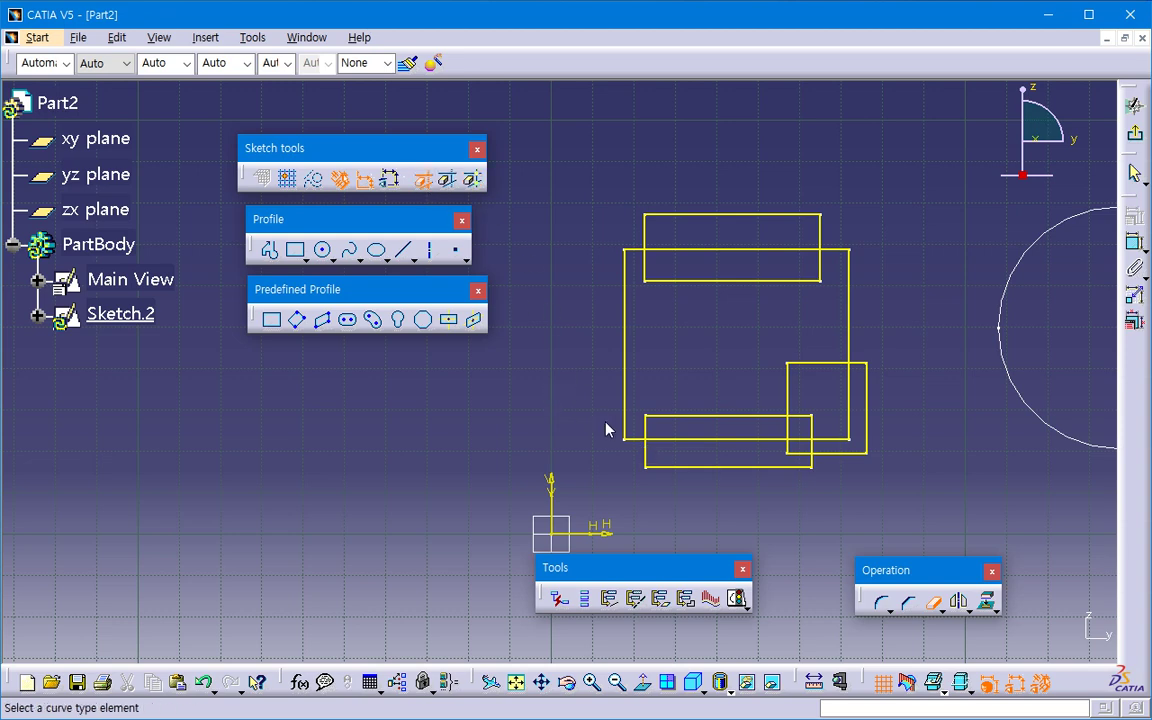
scroll(555, 367, "up", 1)
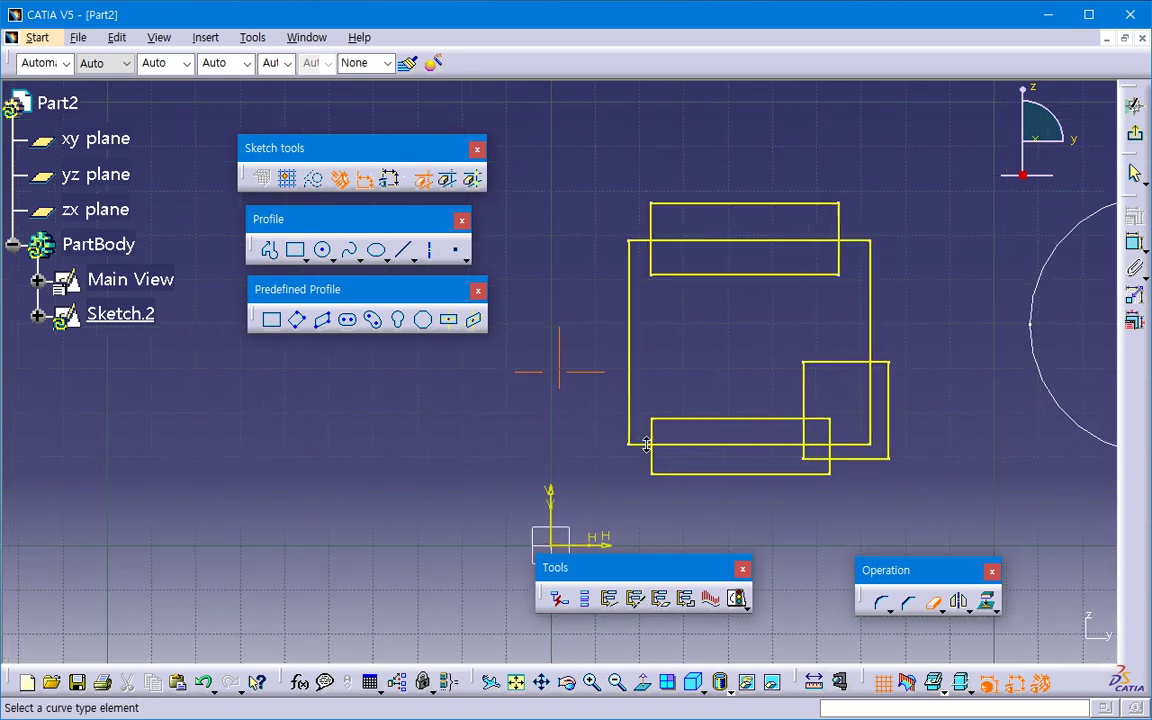
scroll(555, 367, "up", 1)
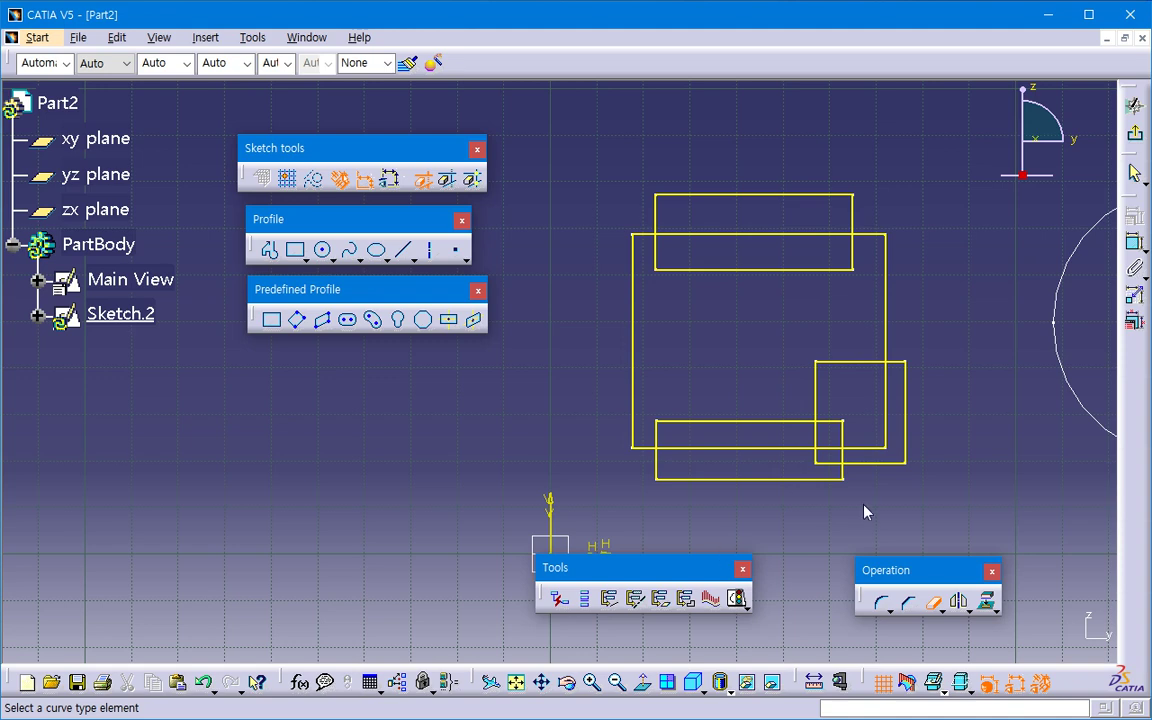
key("Escape")
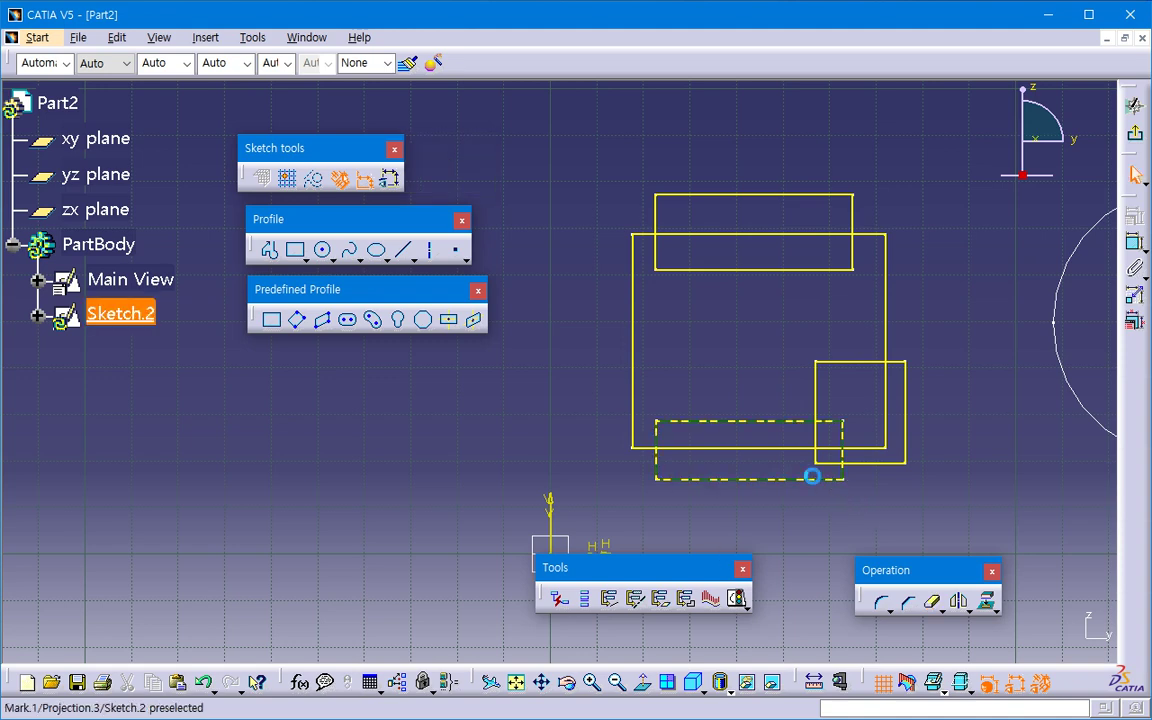
left_click(842, 479)
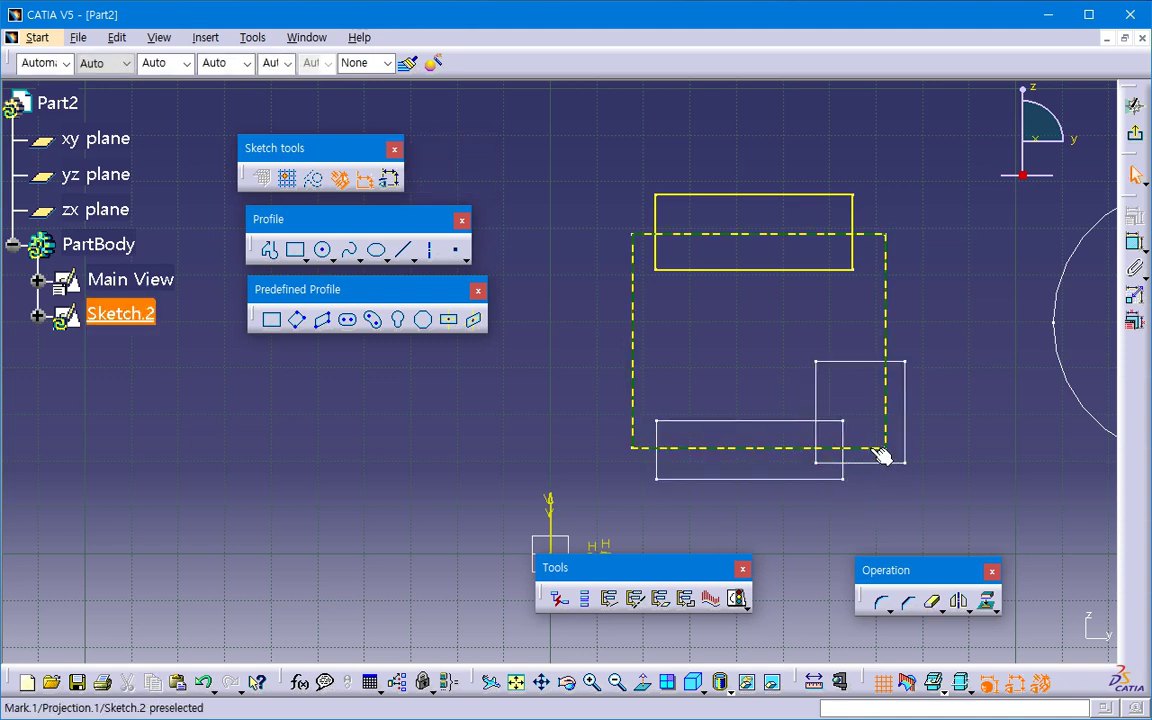
left_click(870, 447)
key("Escape")
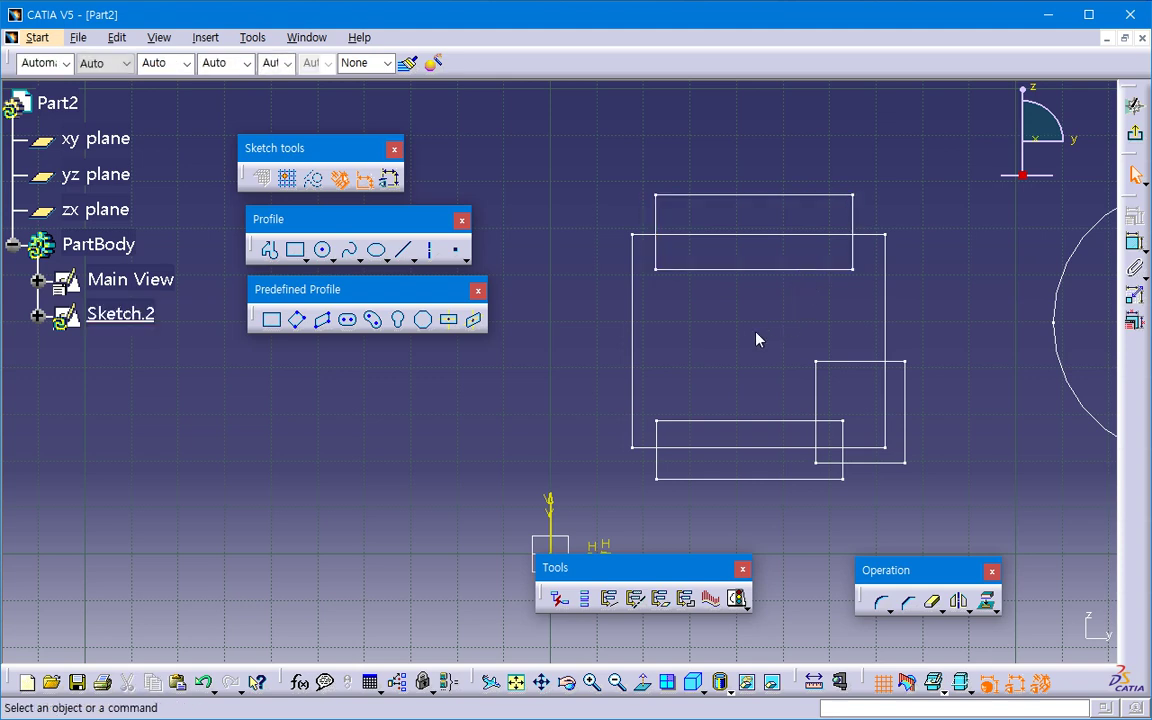
left_click(140, 314)
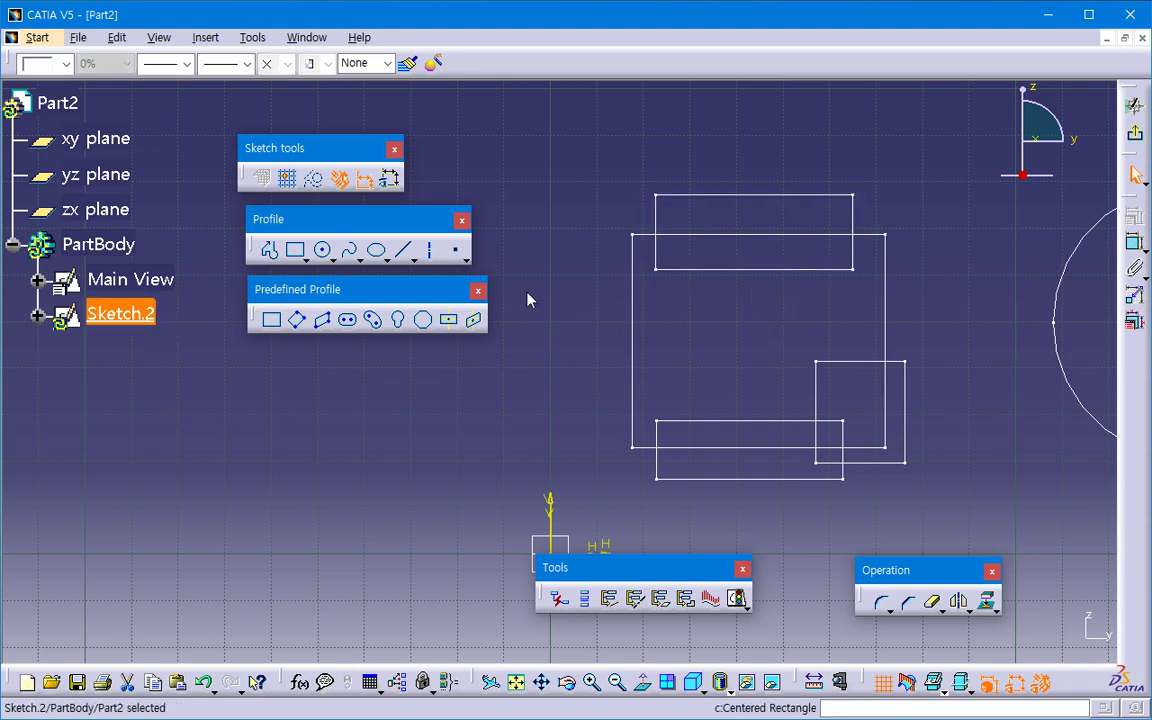
left_click(1134, 105)
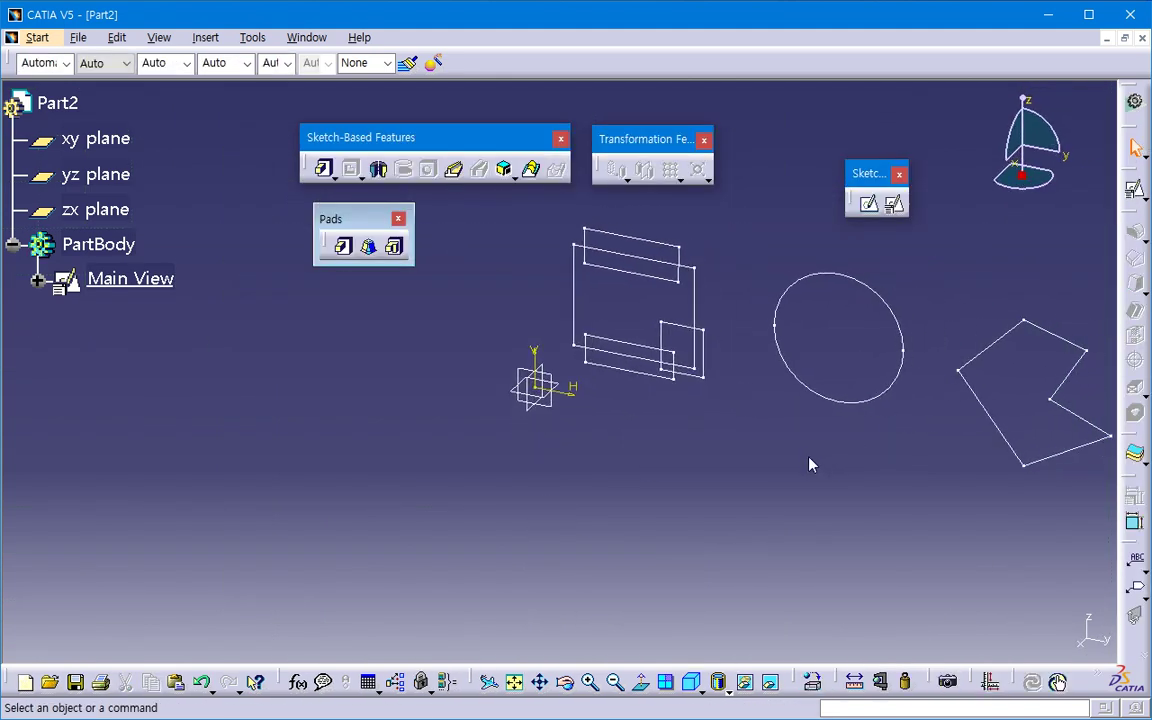
Step: Back in AutoCAD's Test.dxf, start the HATCH command with the H alias
middle_click_drag(810, 464, 588, 533)
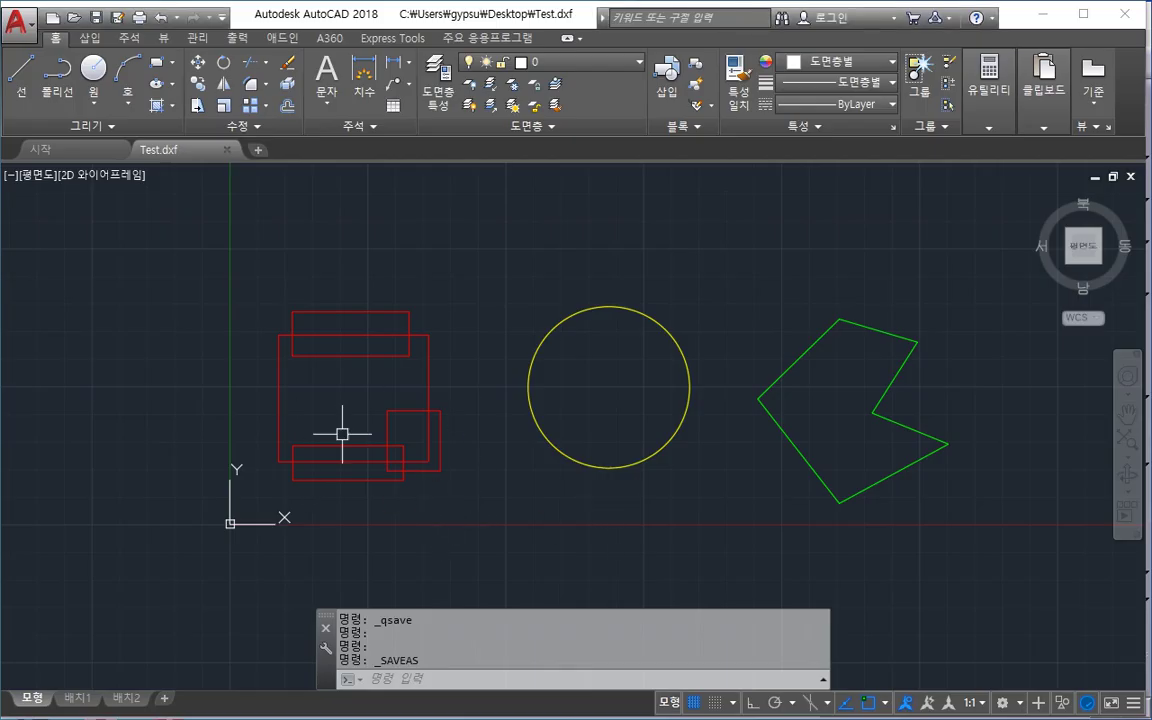
left_click(100, 40)
key("Escape")
key("Escape")
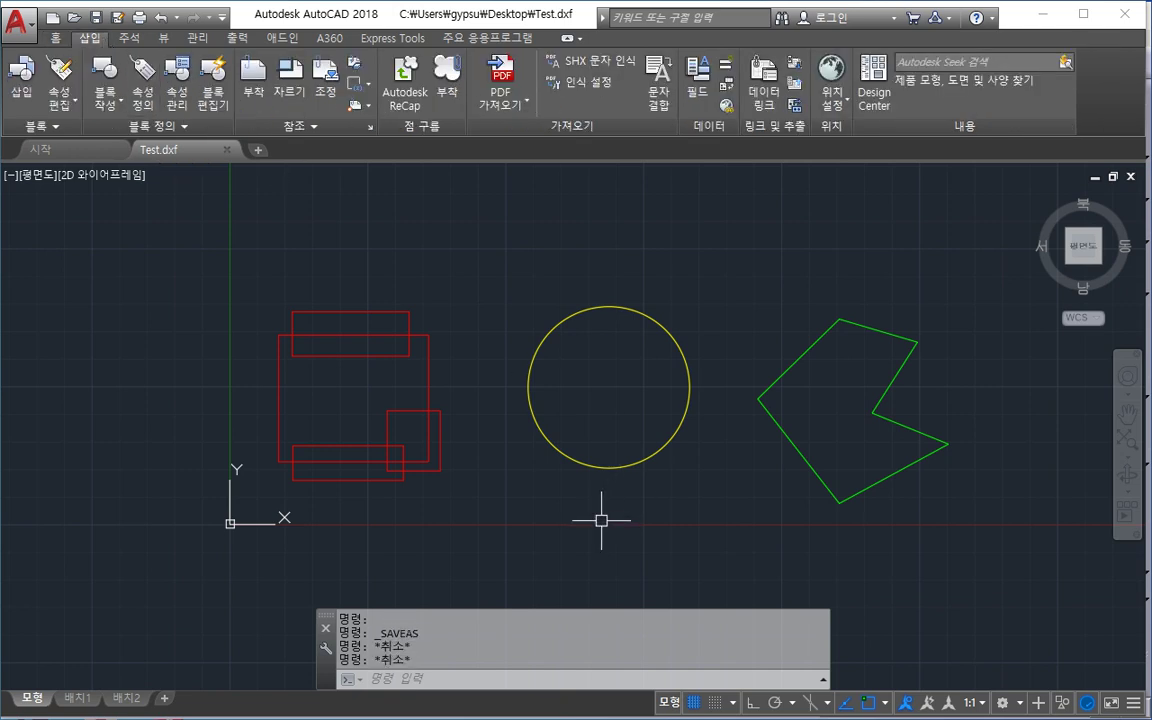
type("h")
key("Return")
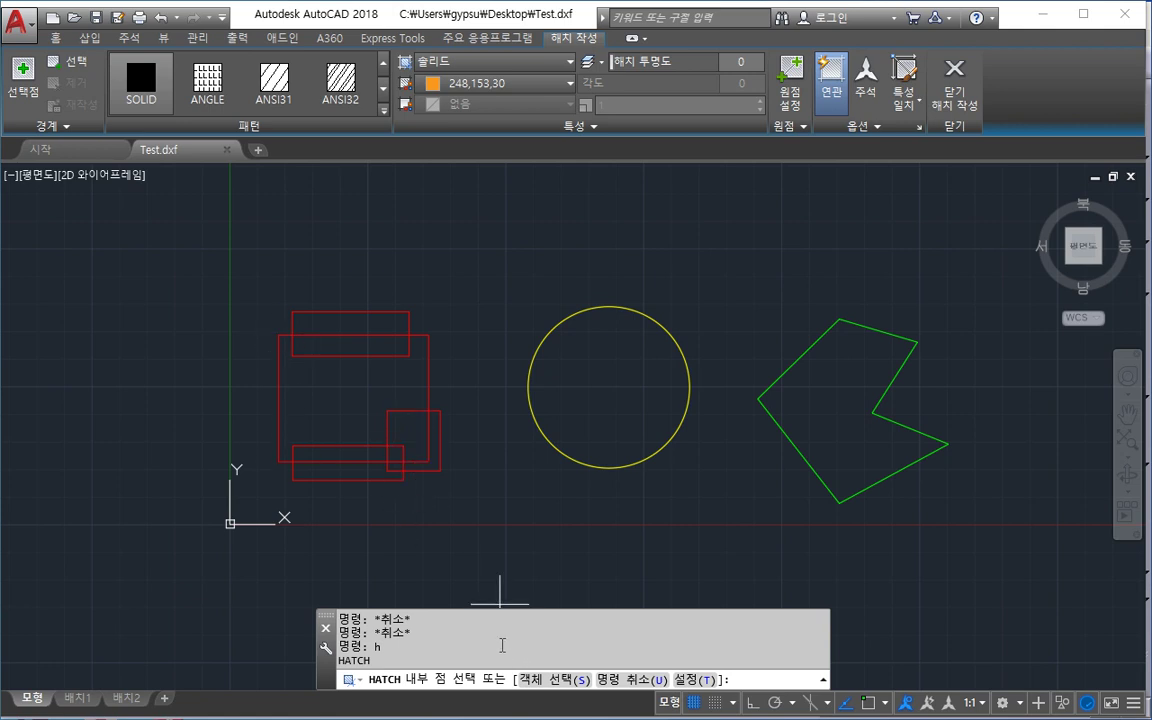
Step: Hatch inside the overlapping rectangles, recreate its boundary as a reassociated polyline, then delete the hatch
left_click(308, 404)
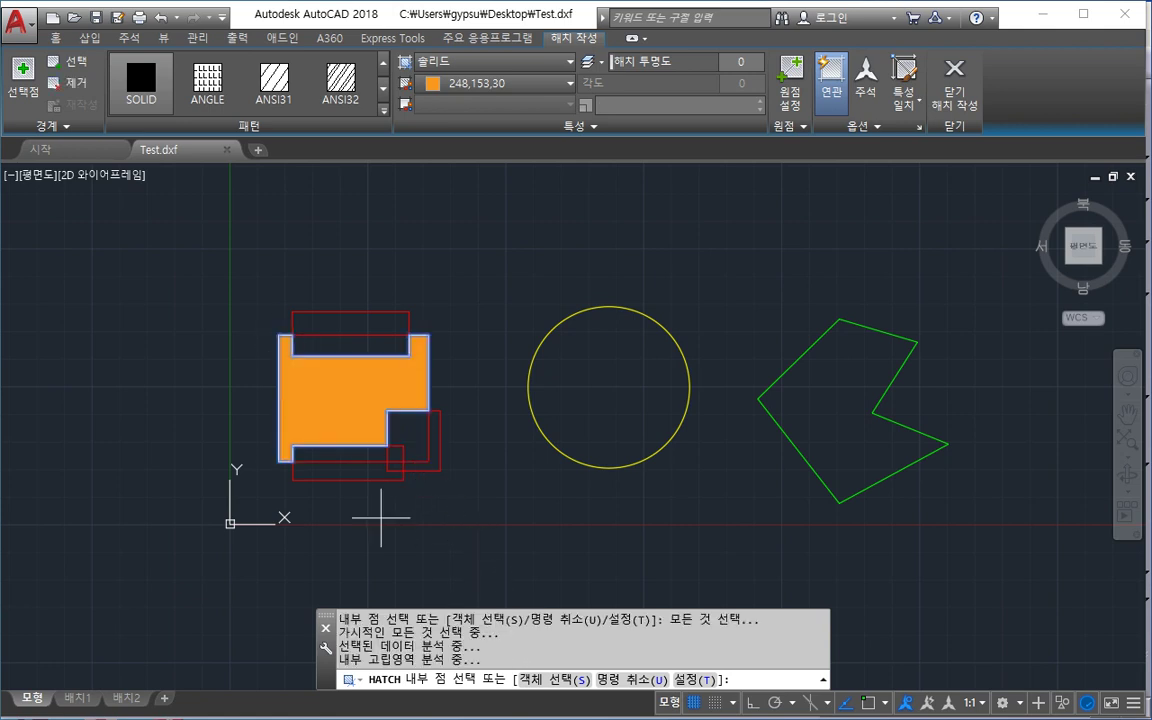
key("Return")
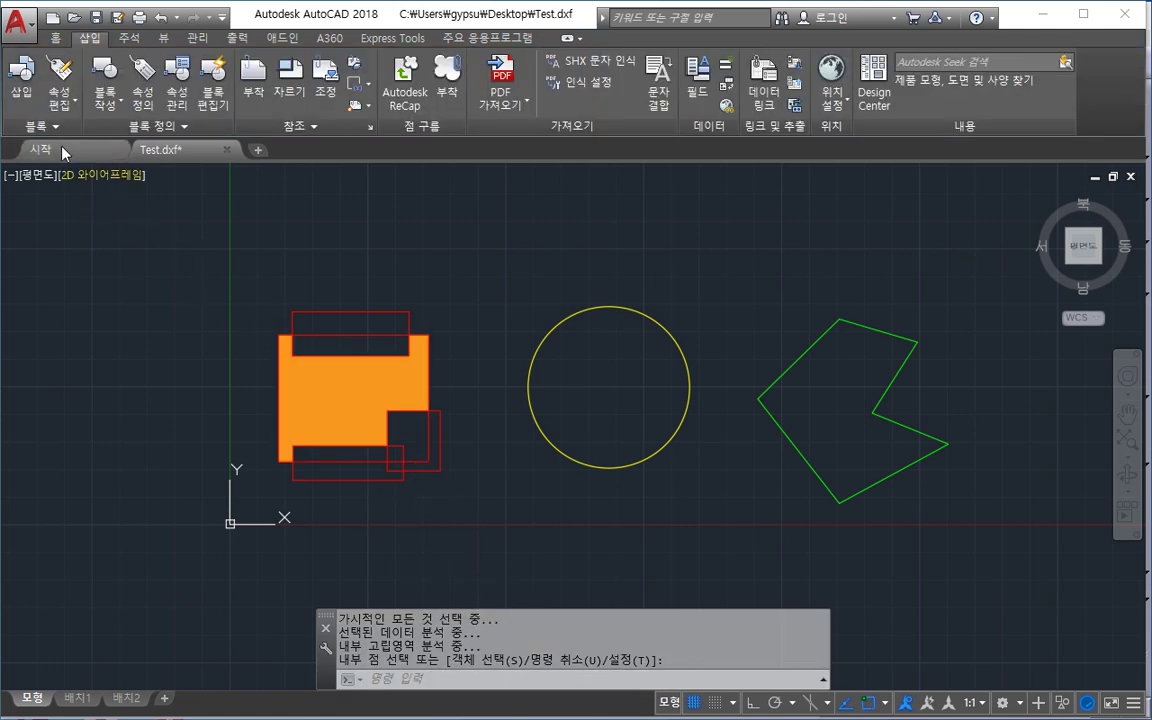
left_click(318, 384)
left_click(78, 104)
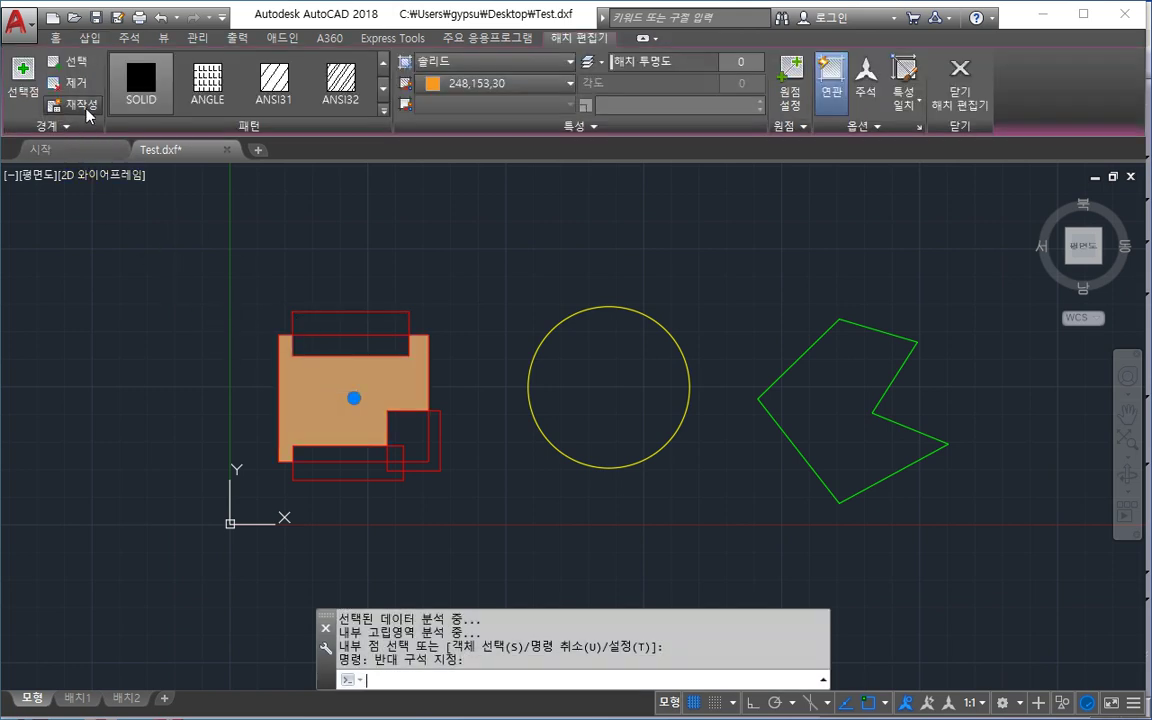
left_click(651, 681)
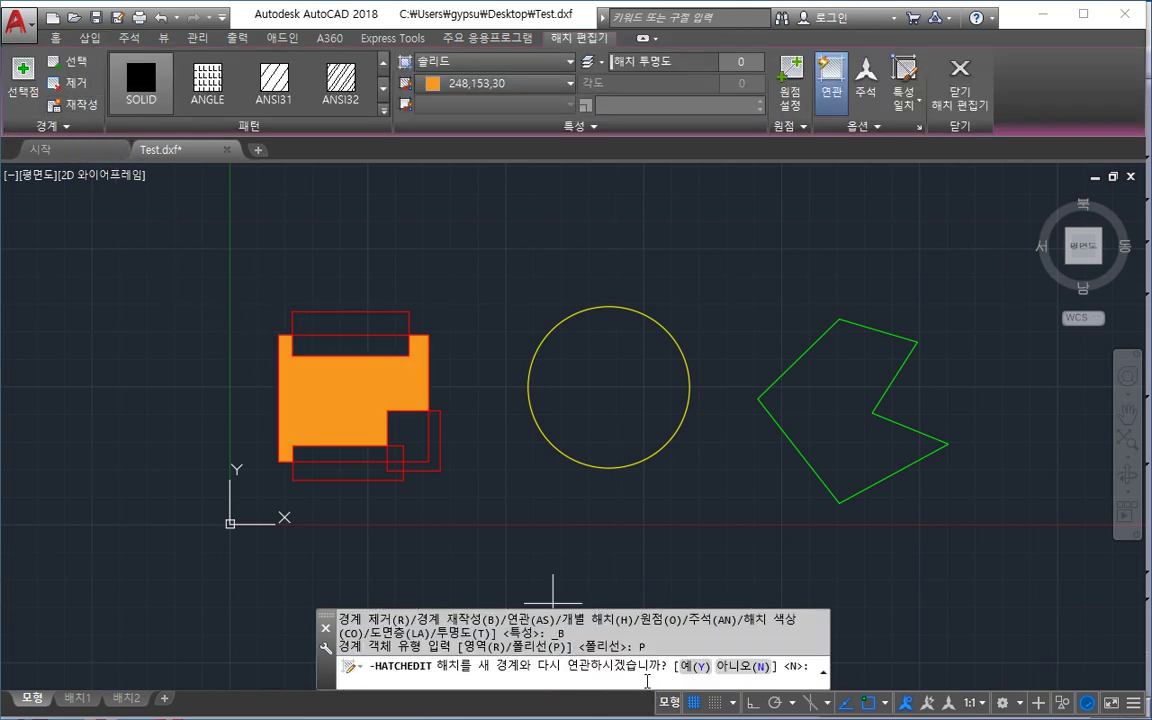
left_click(695, 665)
key("Escape")
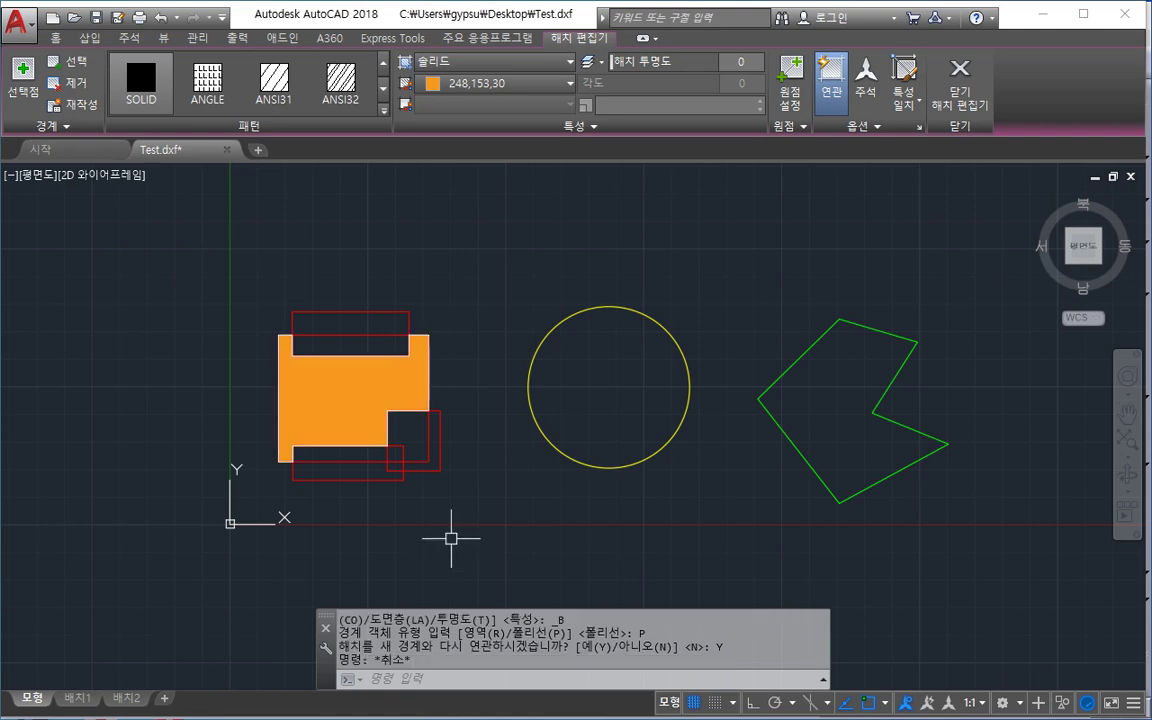
key("Escape")
left_click(340, 406)
key("Delete")
Step: Delete the original large rectangle and right square beneath the outline
left_click(450, 488)
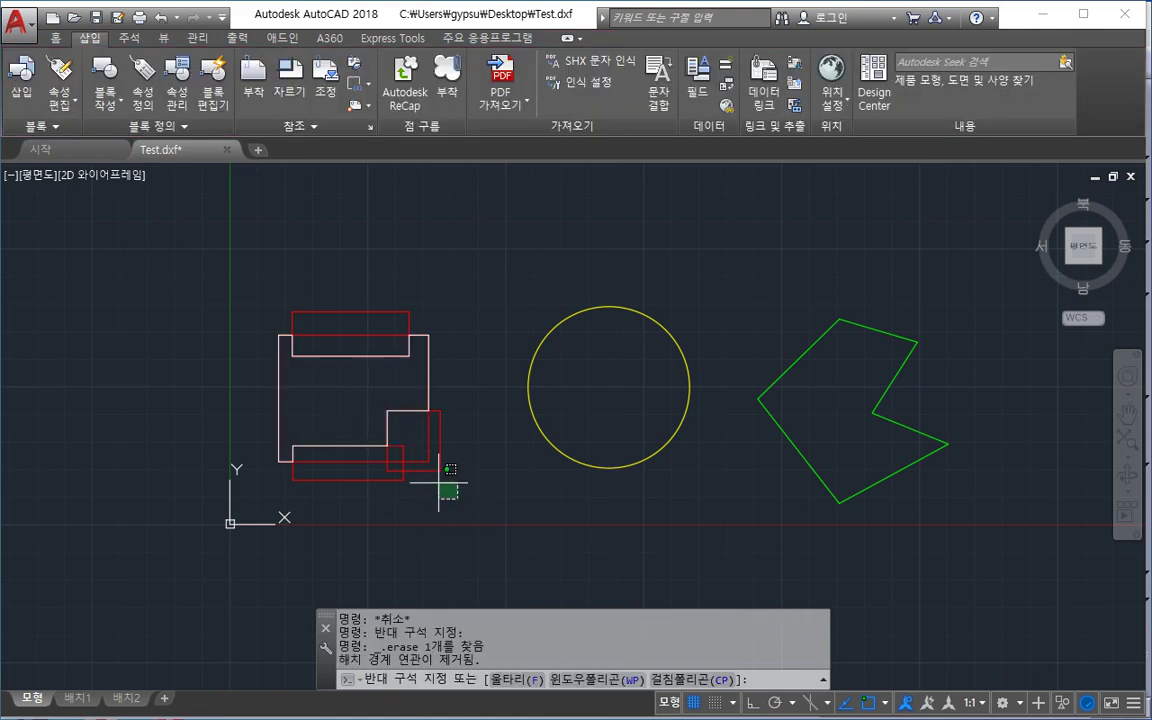
left_click(413, 453)
key("Delete")
Step: Explode the merged polyline outline into separate lines with X, then zoom back out
left_click(417, 413)
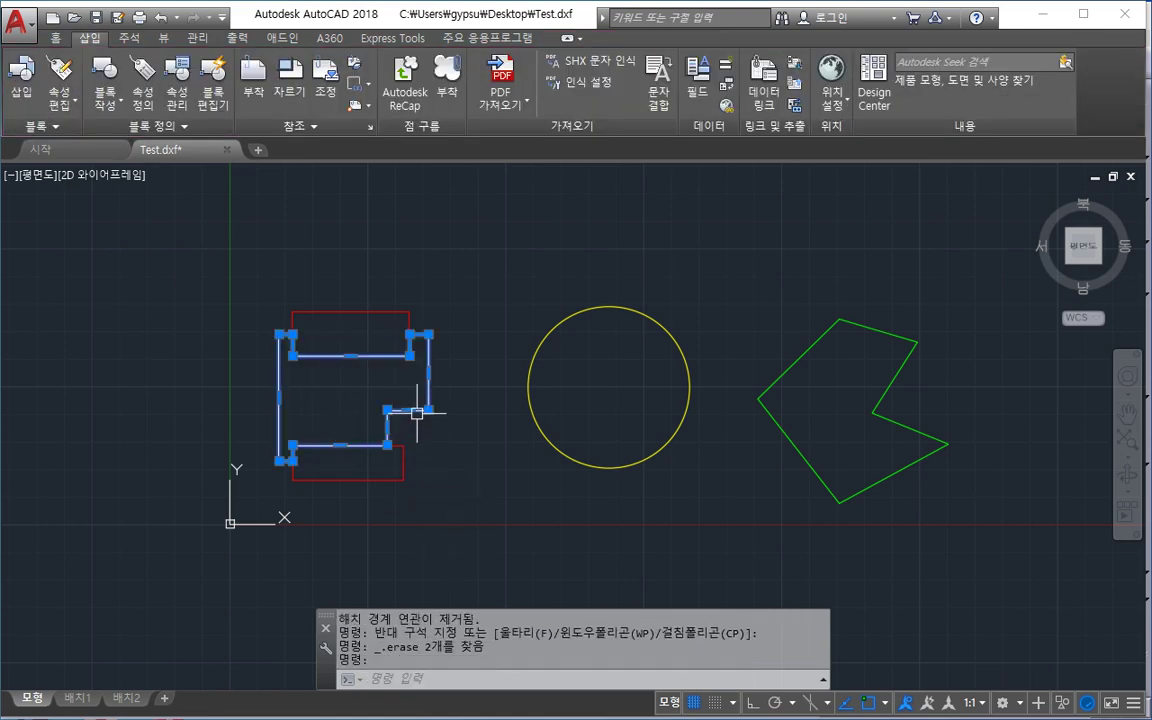
scroll(411, 432, "up", 4)
middle_click_drag(411, 432, 604, 500)
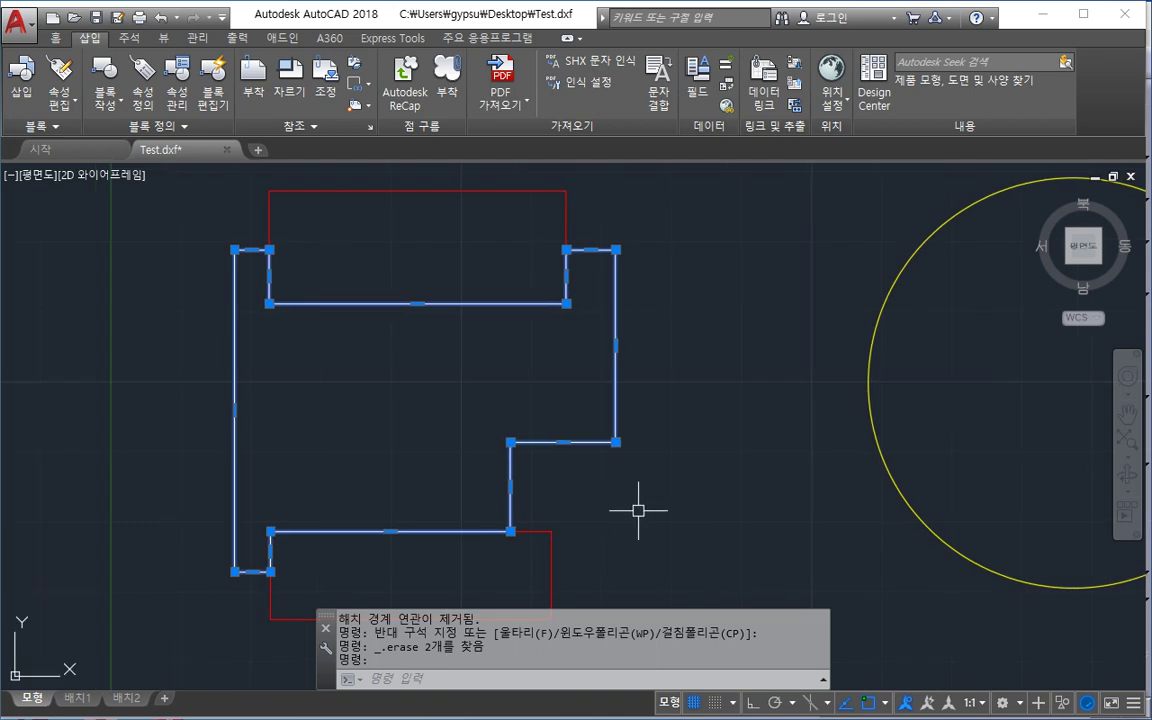
type("x")
key("Return")
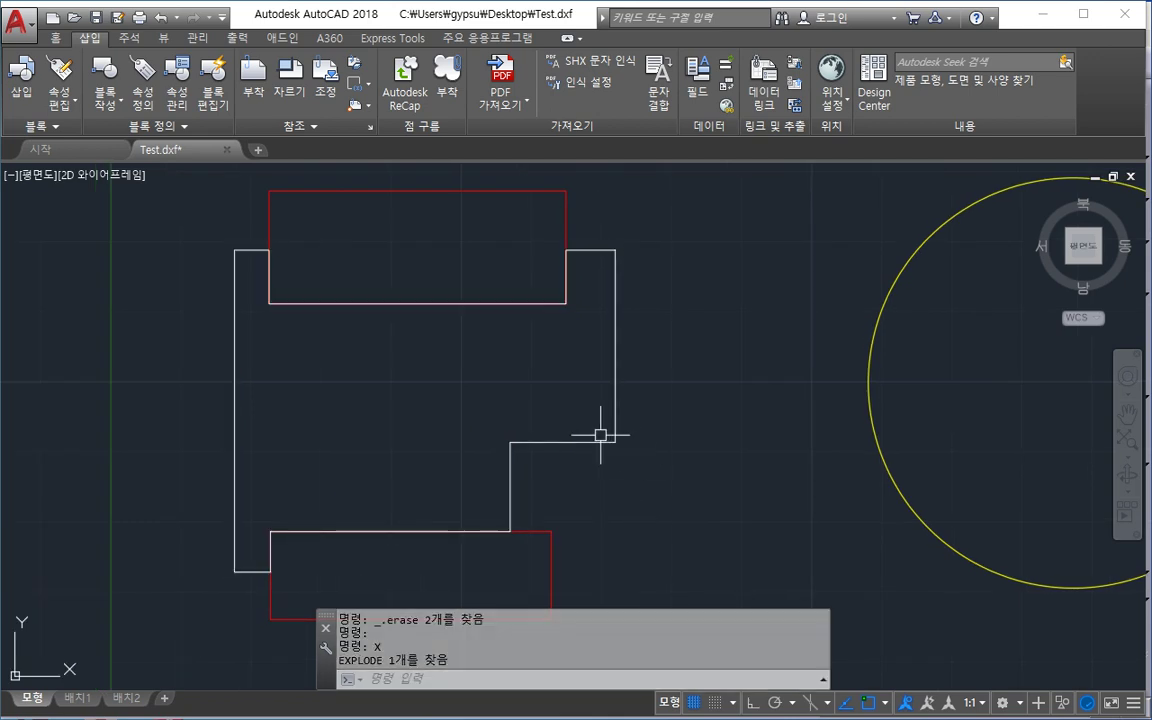
scroll(609, 494, "down", 4)
middle_click_drag(651, 514, 527, 470)
scroll(527, 470, "up", 1)
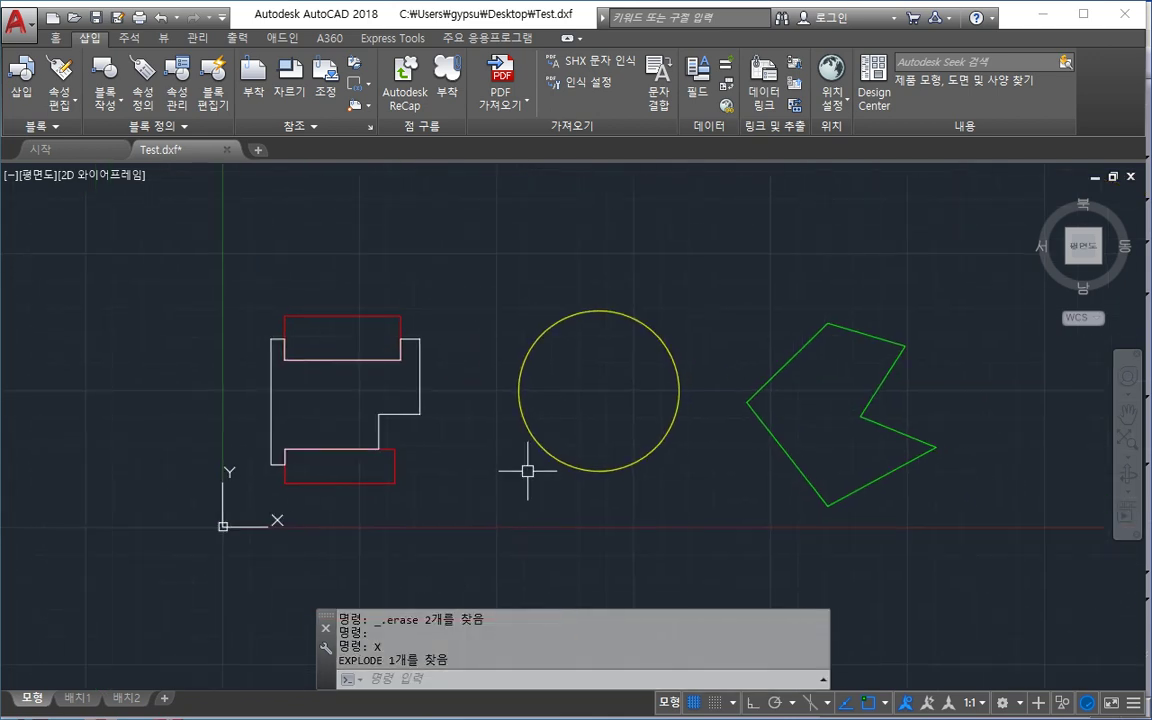
key("Escape")
key("Escape")
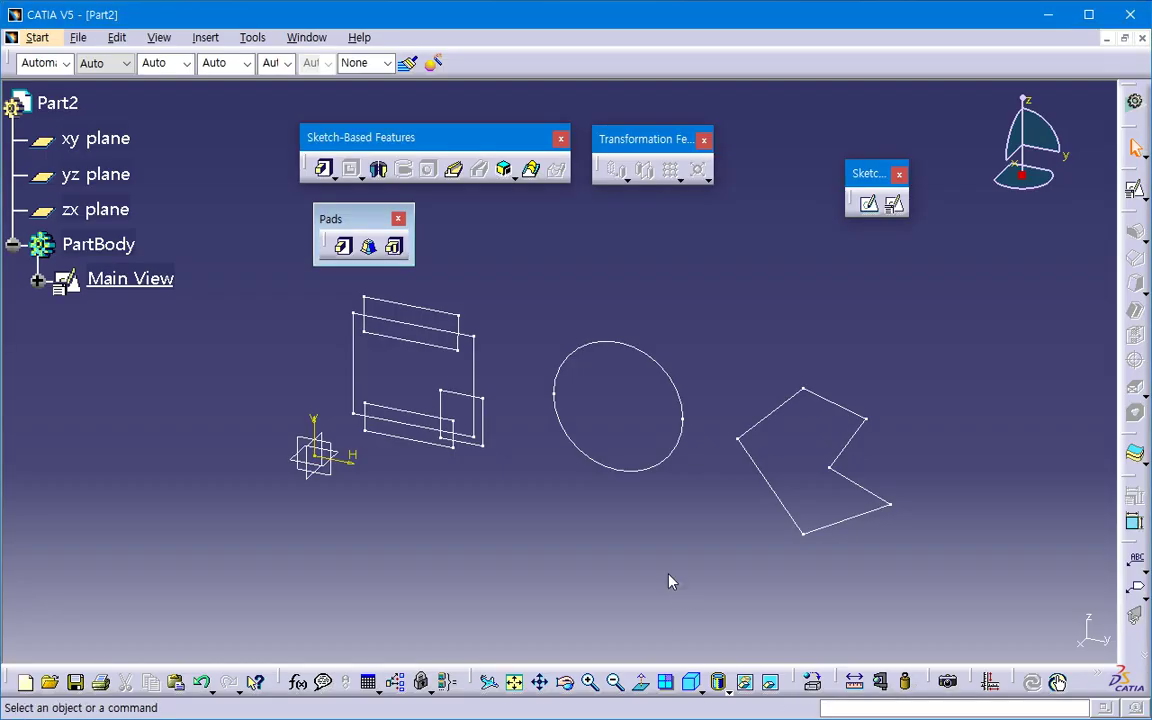
middle_click_drag(670, 582, 646, 559)
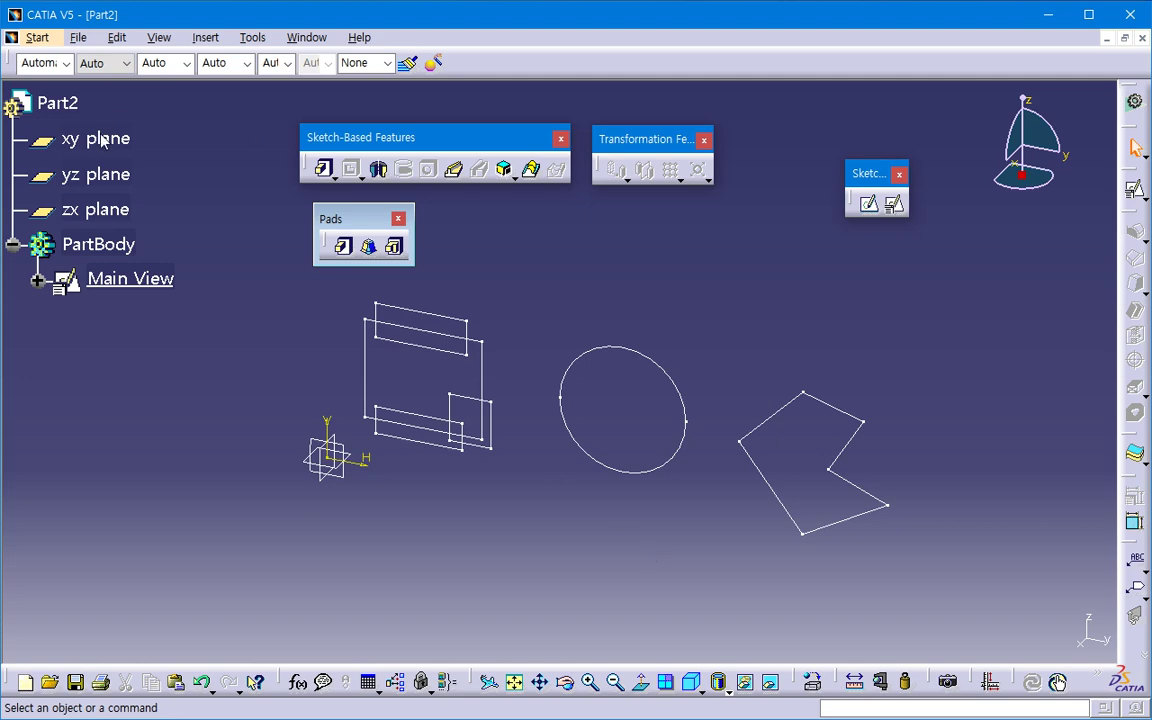
Step: Open the Main View sketch in the Sketcher from the specification tree
double_click(150, 280)
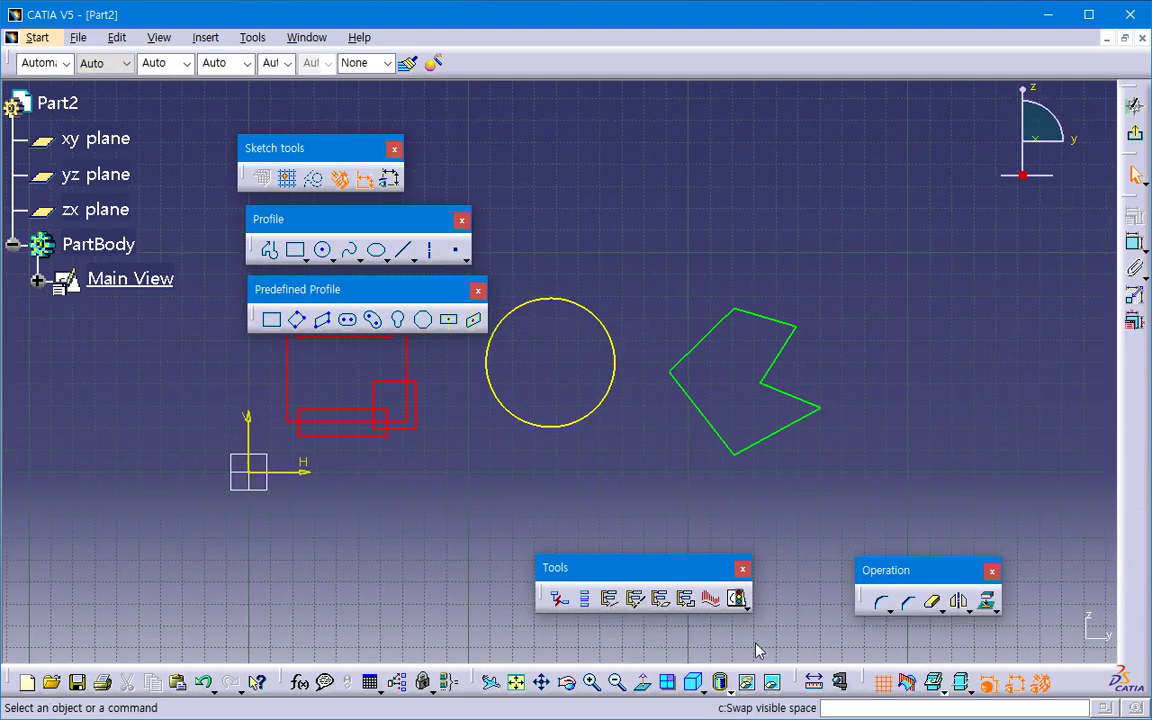